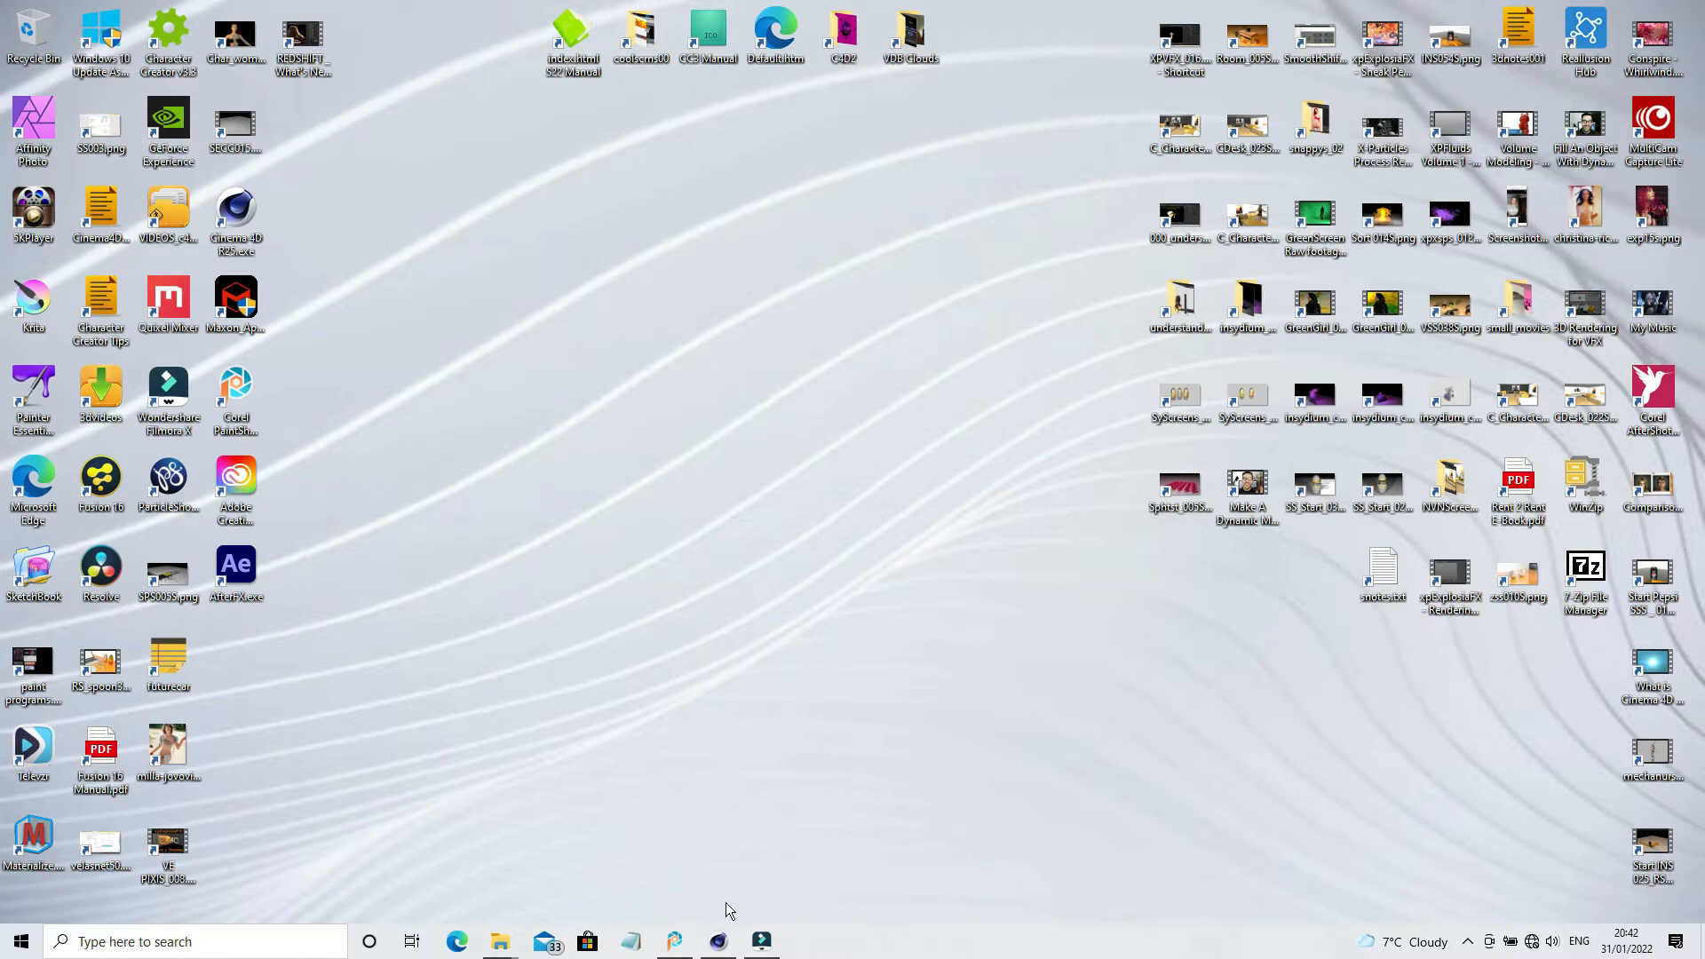
Switch to Cinema 4D and select the existing profile spline.
{"action": "left_click", "coordinate": [721, 941]}
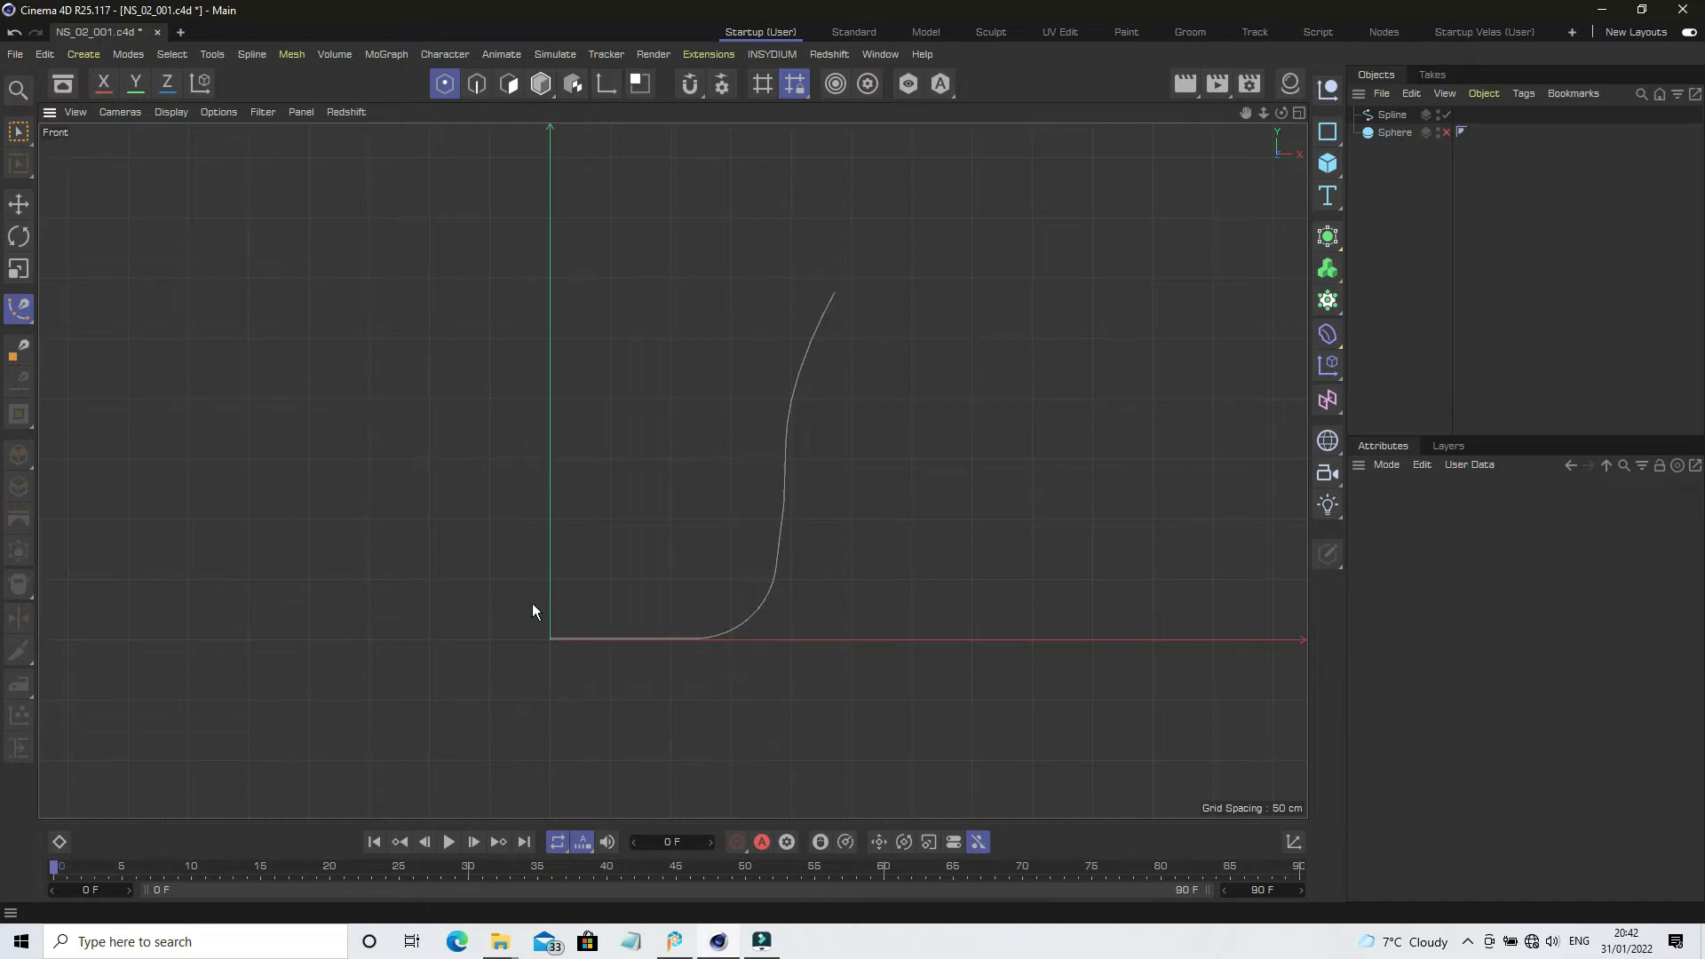
{"action": "left_click", "coordinate": [1392, 114]}
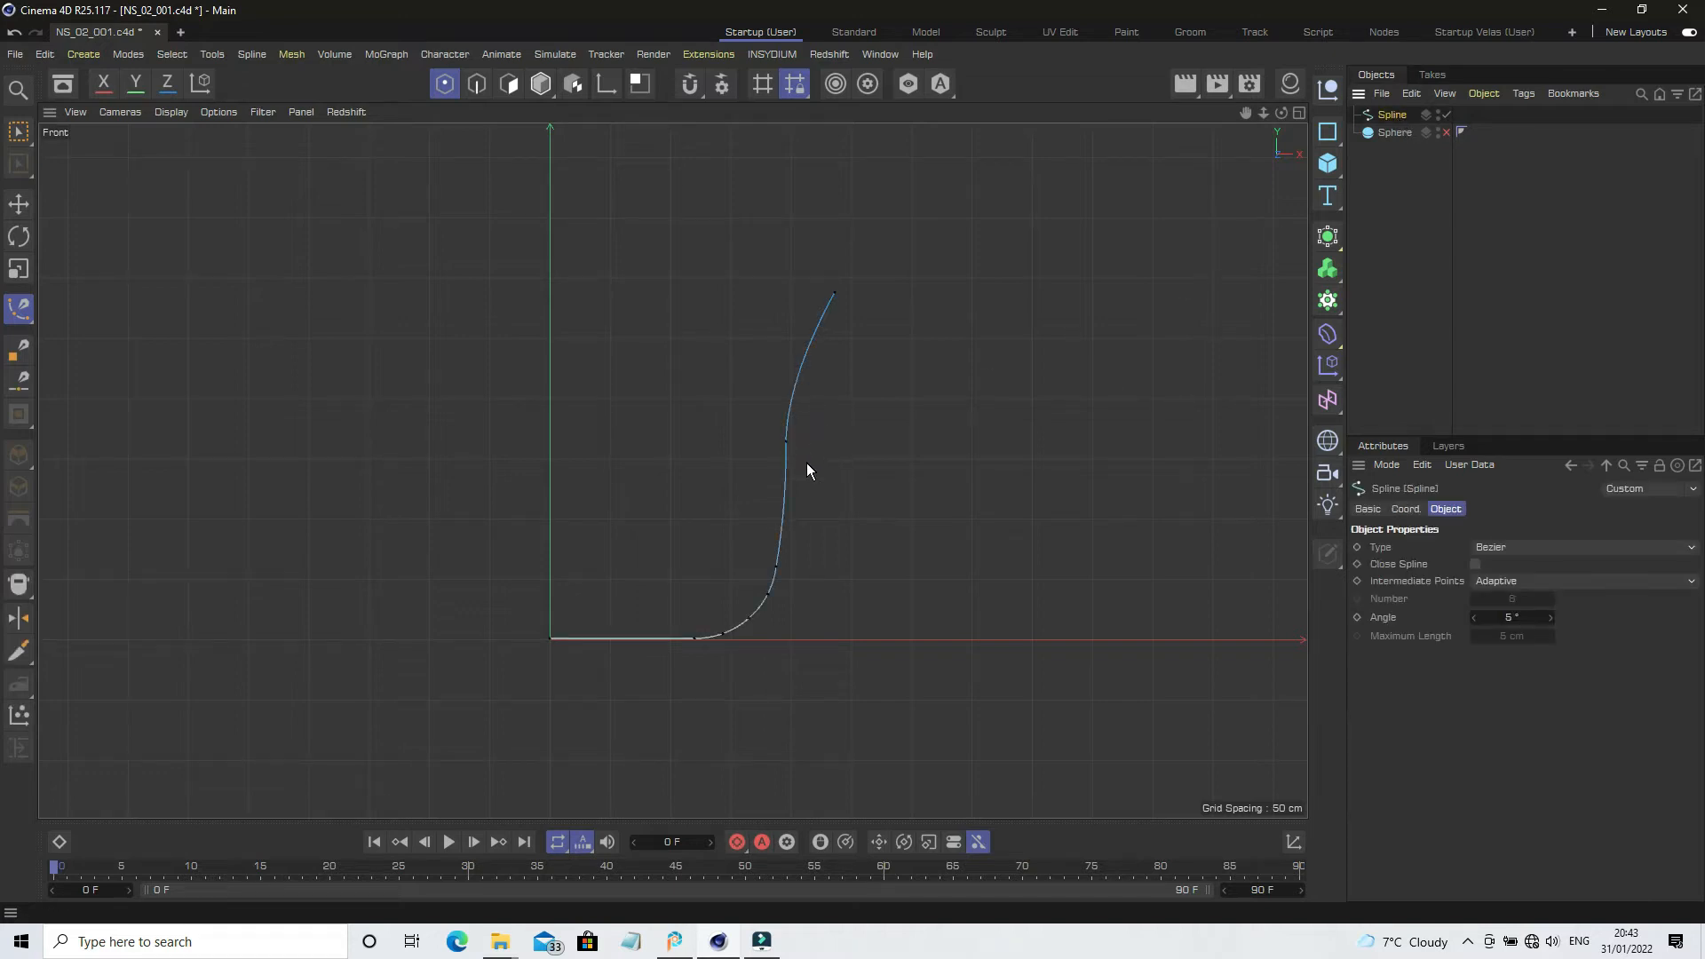
Draw a second bowl profile beside the existing one with the Spline Arc Tool, with a flat base, rounded corner and flared rim.
{"action": "left_click", "coordinate": [21, 311]}
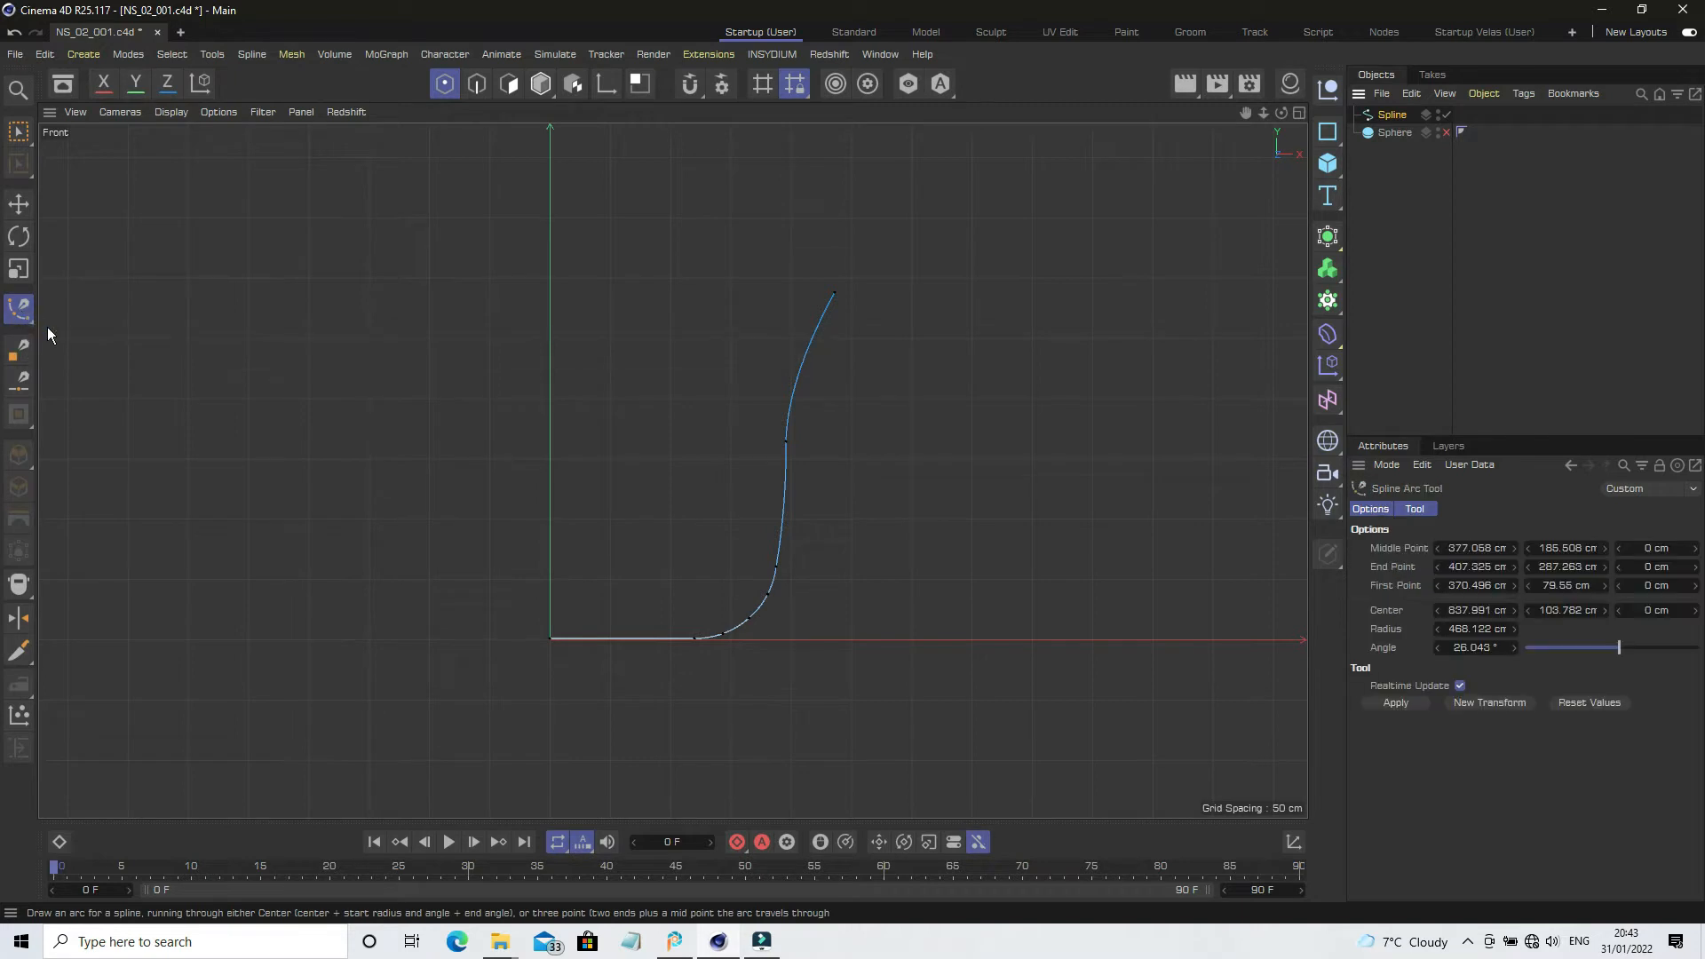
{"action": "mouse_move", "coordinate": [772, 643]}
{"action": "left_mouse_down"}
{"action": "mouse_move", "coordinate": [917, 632]}
{"action": "mouse_move", "coordinate": [947, 530]}
{"action": "mouse_move", "coordinate": [975, 531]}
{"action": "mouse_move", "coordinate": [1002, 340]}
{"action": "left_mouse_up"}
{"action": "left_click", "coordinate": [1020, 303]}
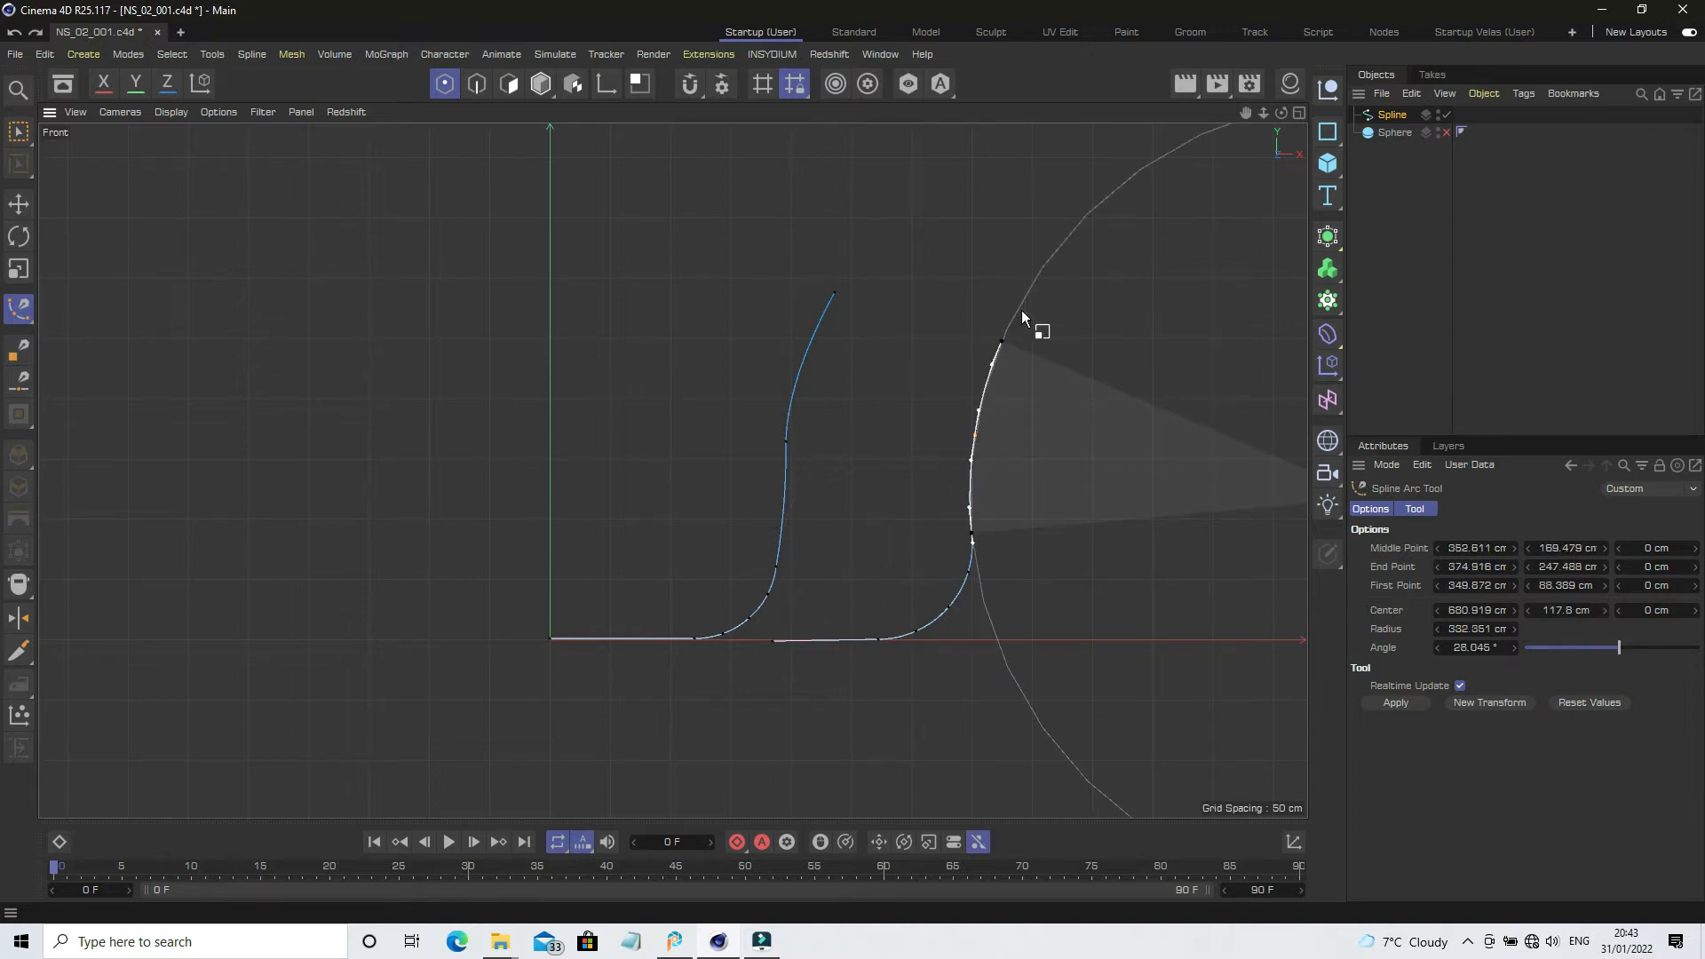
{"action": "left_click", "coordinate": [1009, 303]}
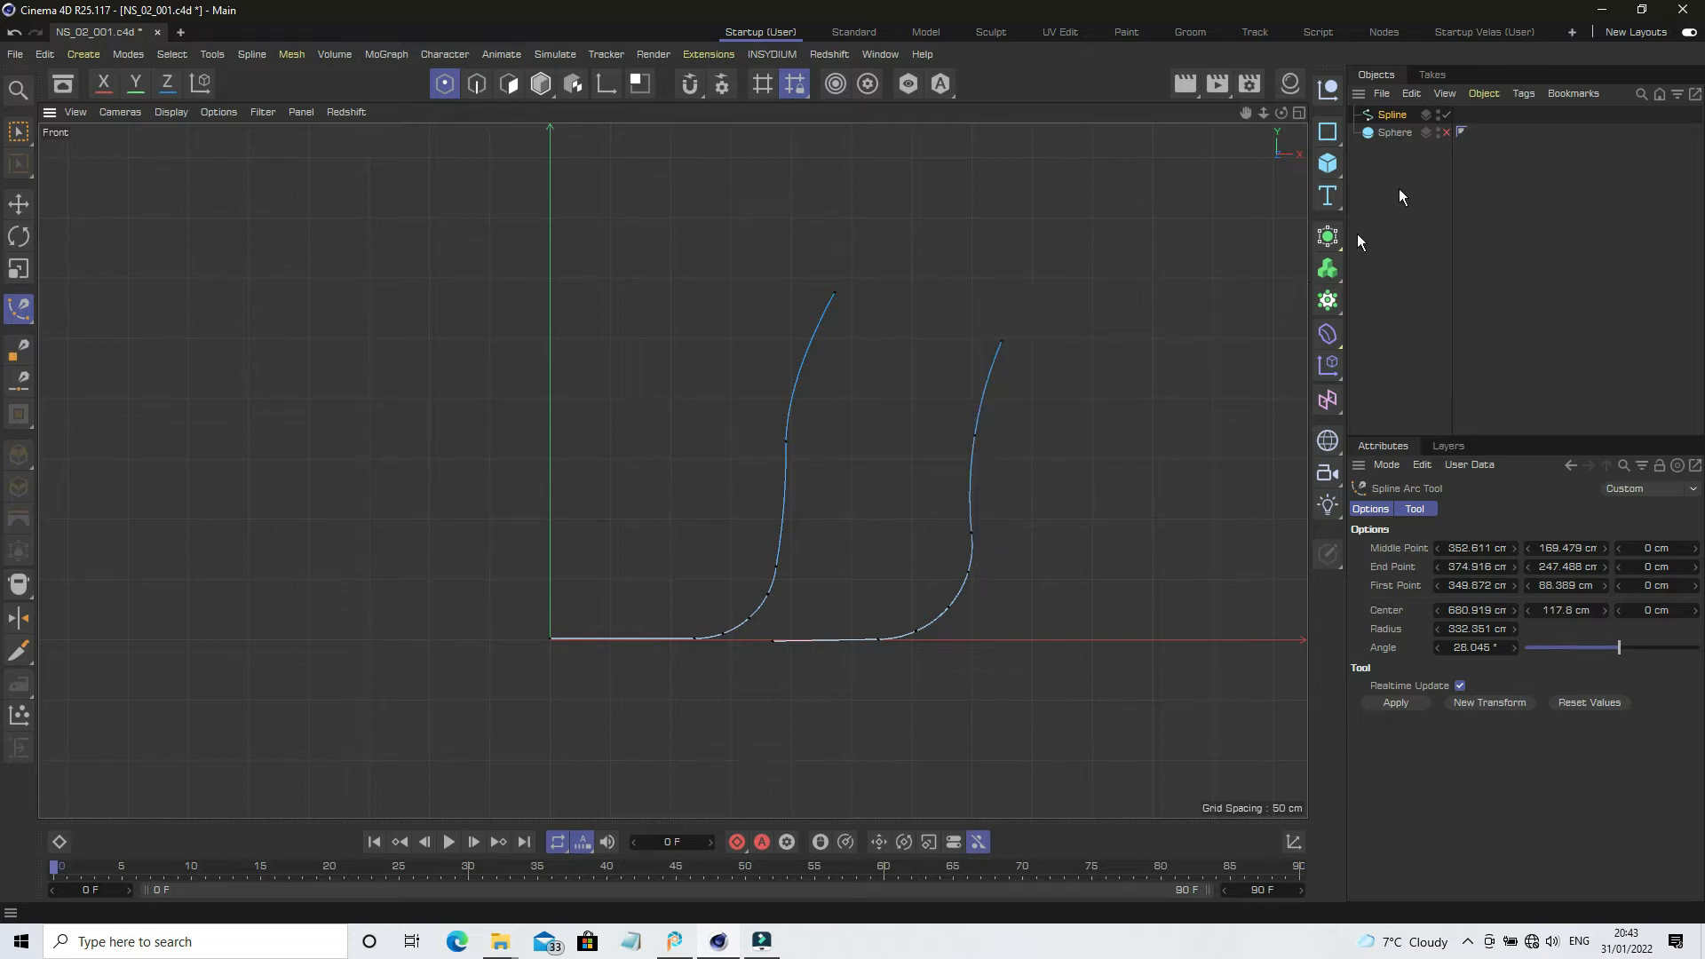
{"action": "left_click", "coordinate": [1391, 116]}
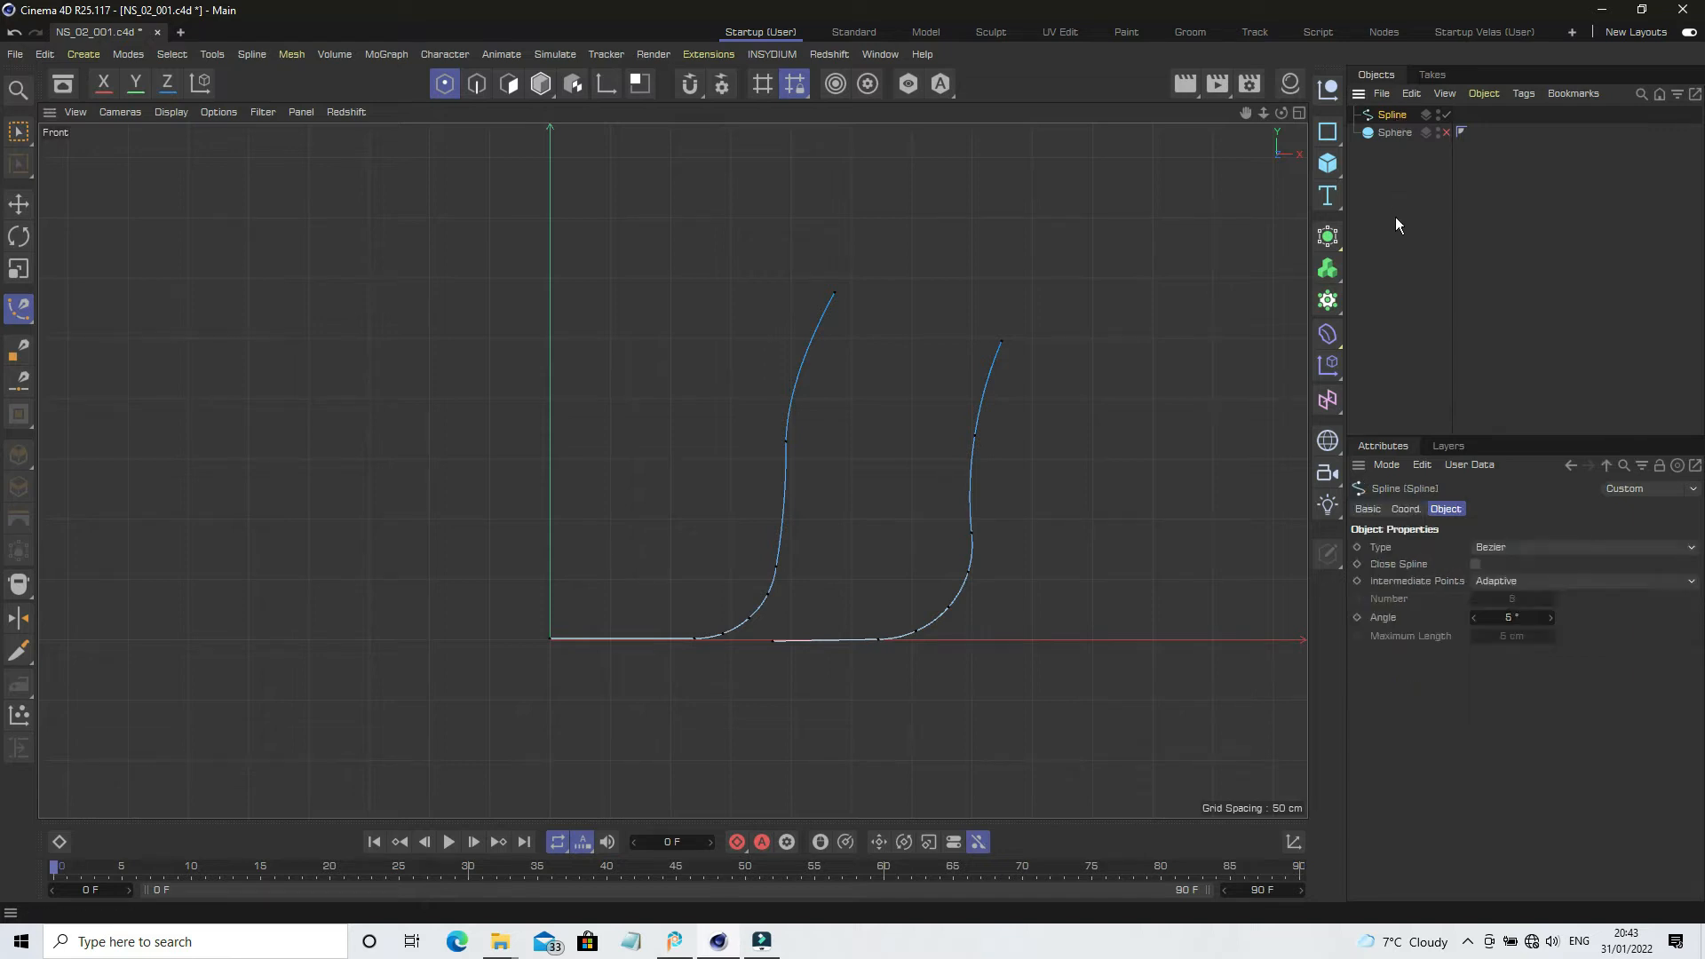
{"action": "left_click", "coordinate": [1394, 215]}
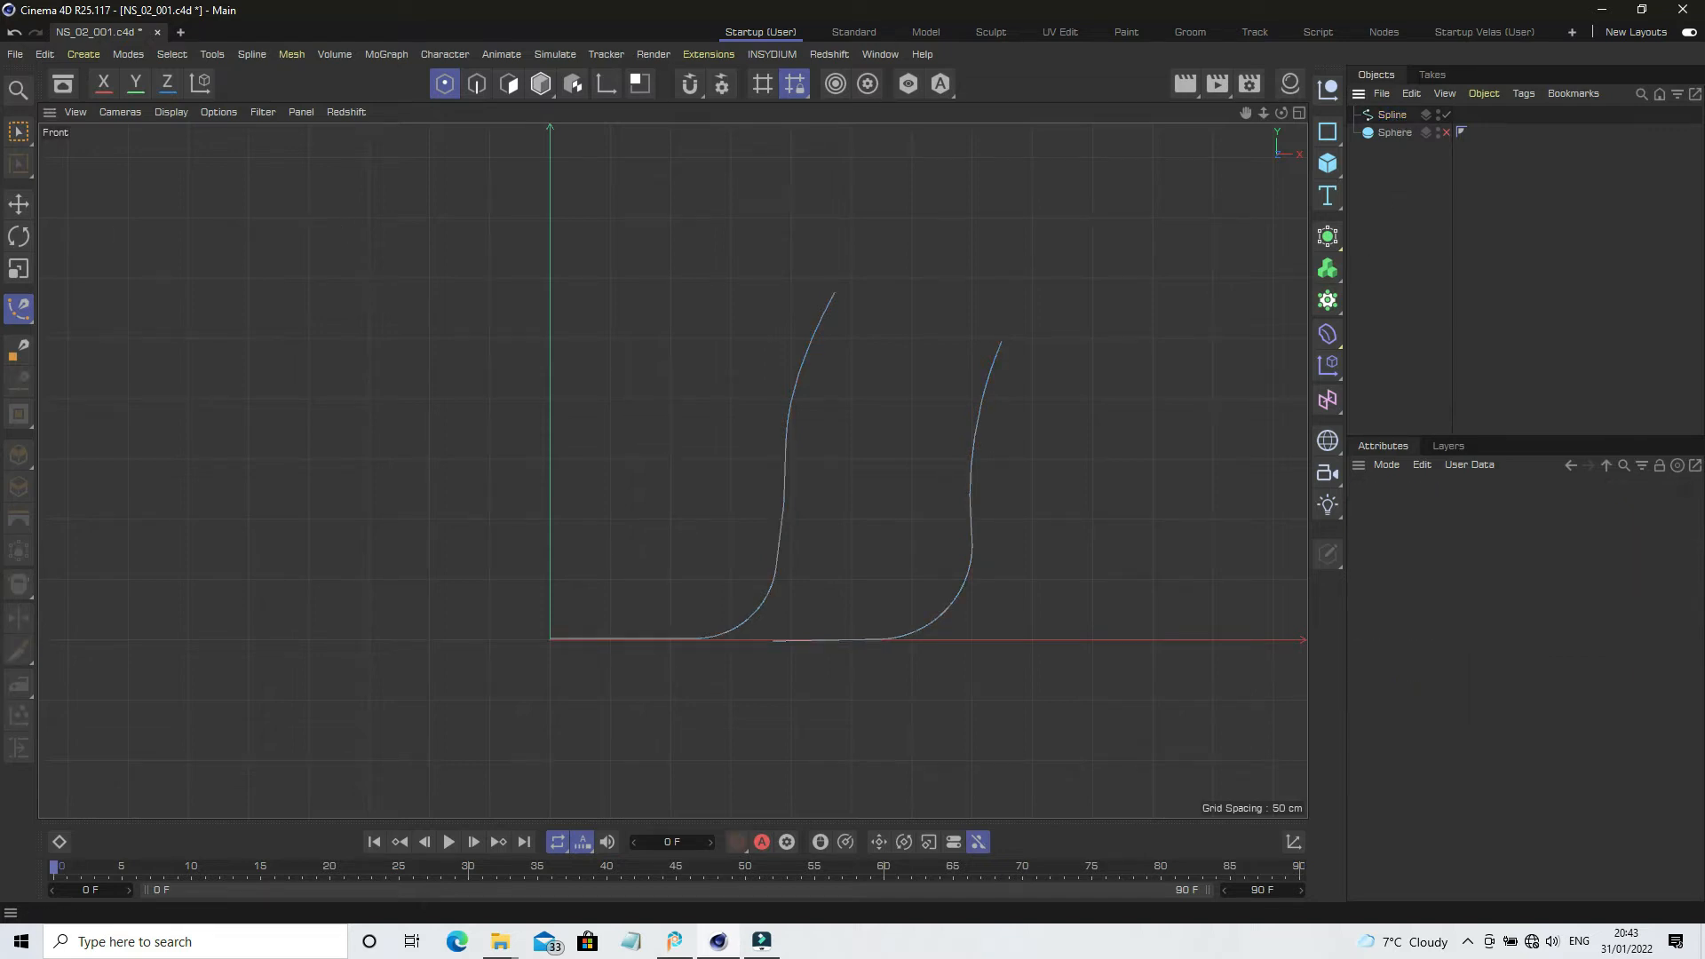
Undo the second profile curve so only the original spline remains.
{"action": "left_click", "coordinate": [13, 36]}
{"action": "left_click", "coordinate": [13, 36]}
{"action": "left_click", "coordinate": [13, 36]}
{"action": "left_click", "coordinate": [12, 35]}
{"action": "left_click", "coordinate": [12, 35]}
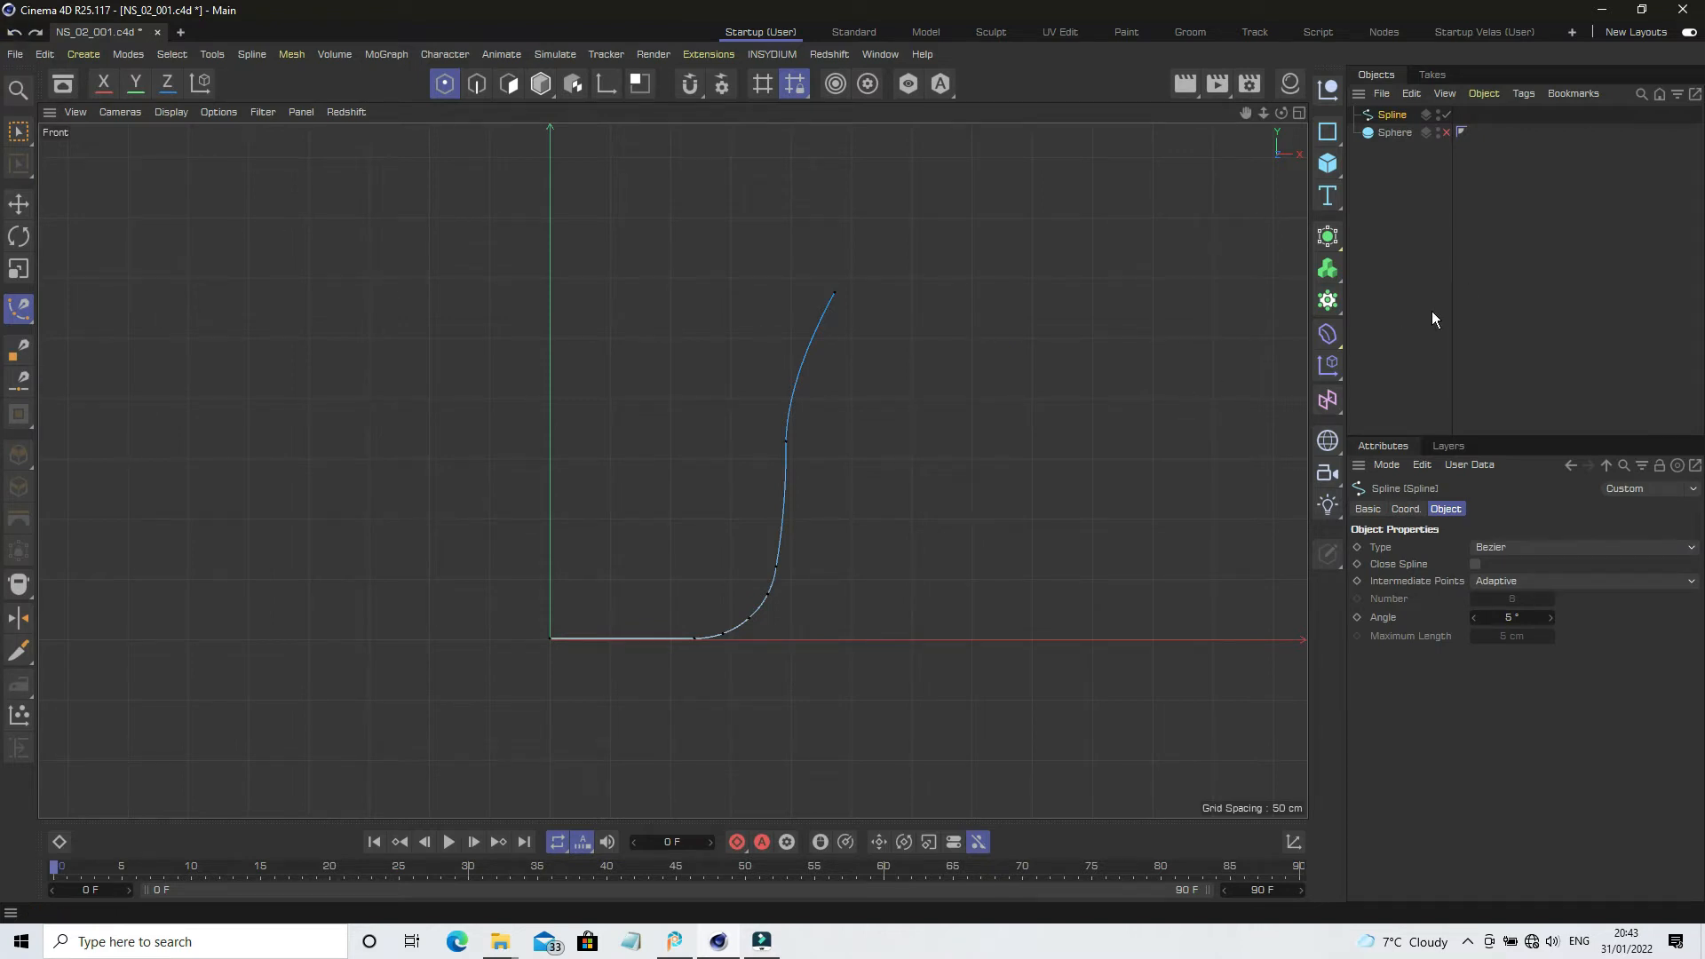
Save the project with the single profile spline as a new incremental version.
{"action": "left_click", "coordinate": [15, 54]}
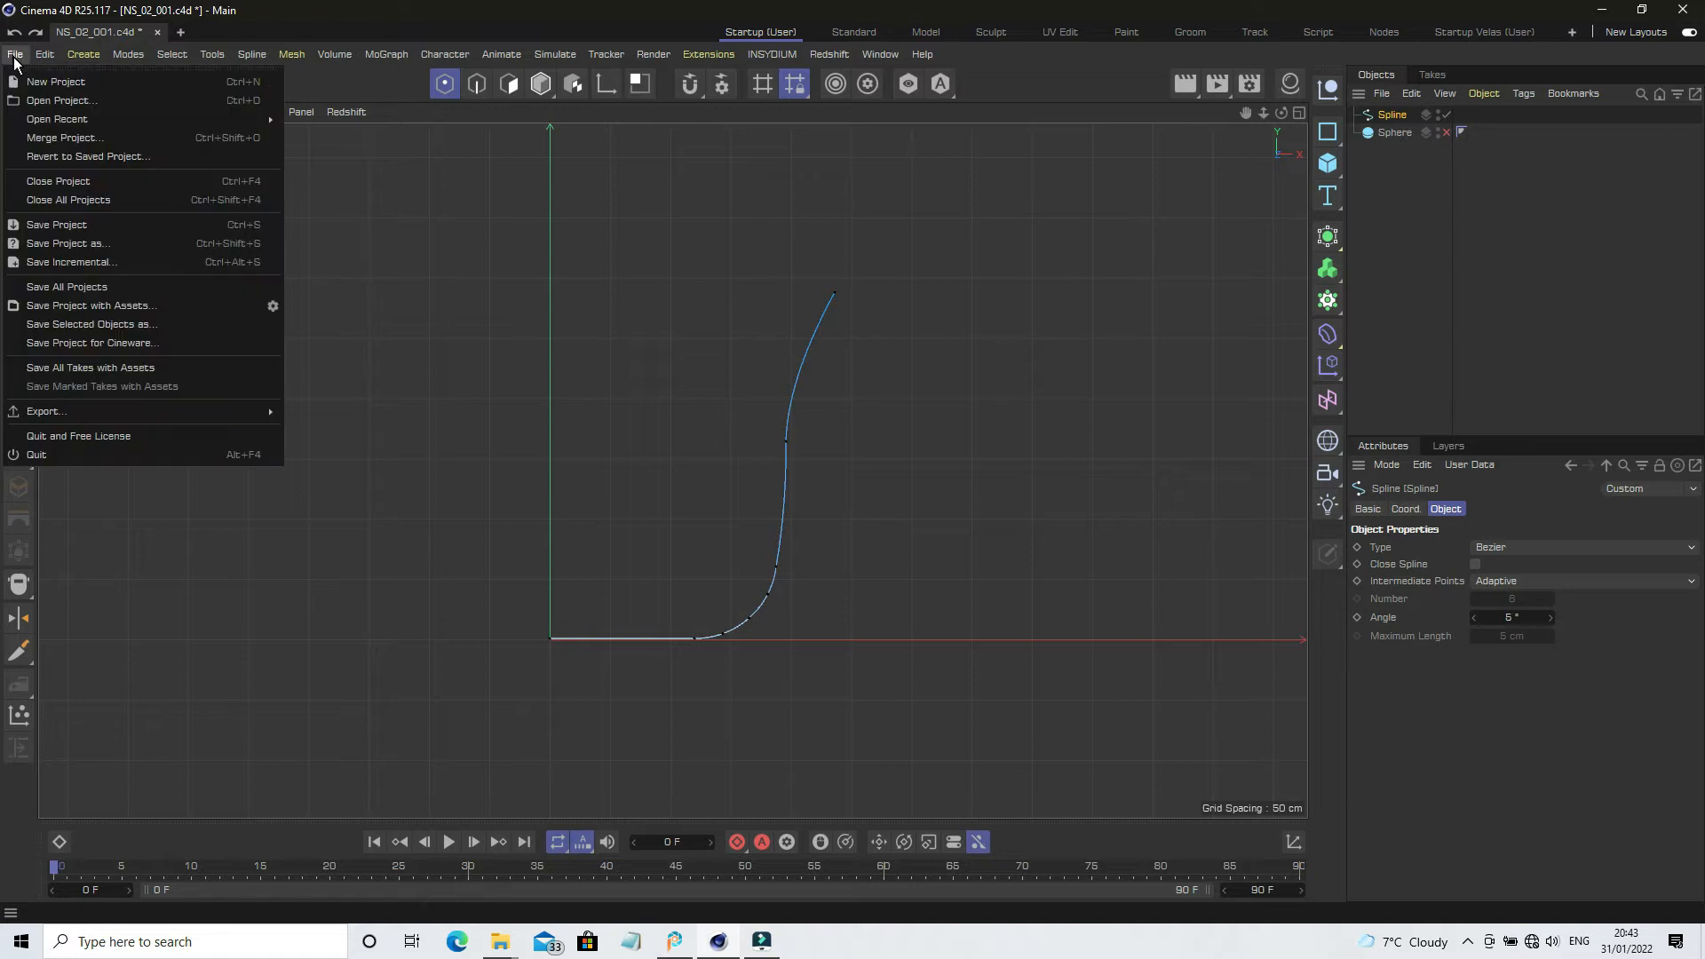
{"action": "left_click", "coordinate": [104, 263]}
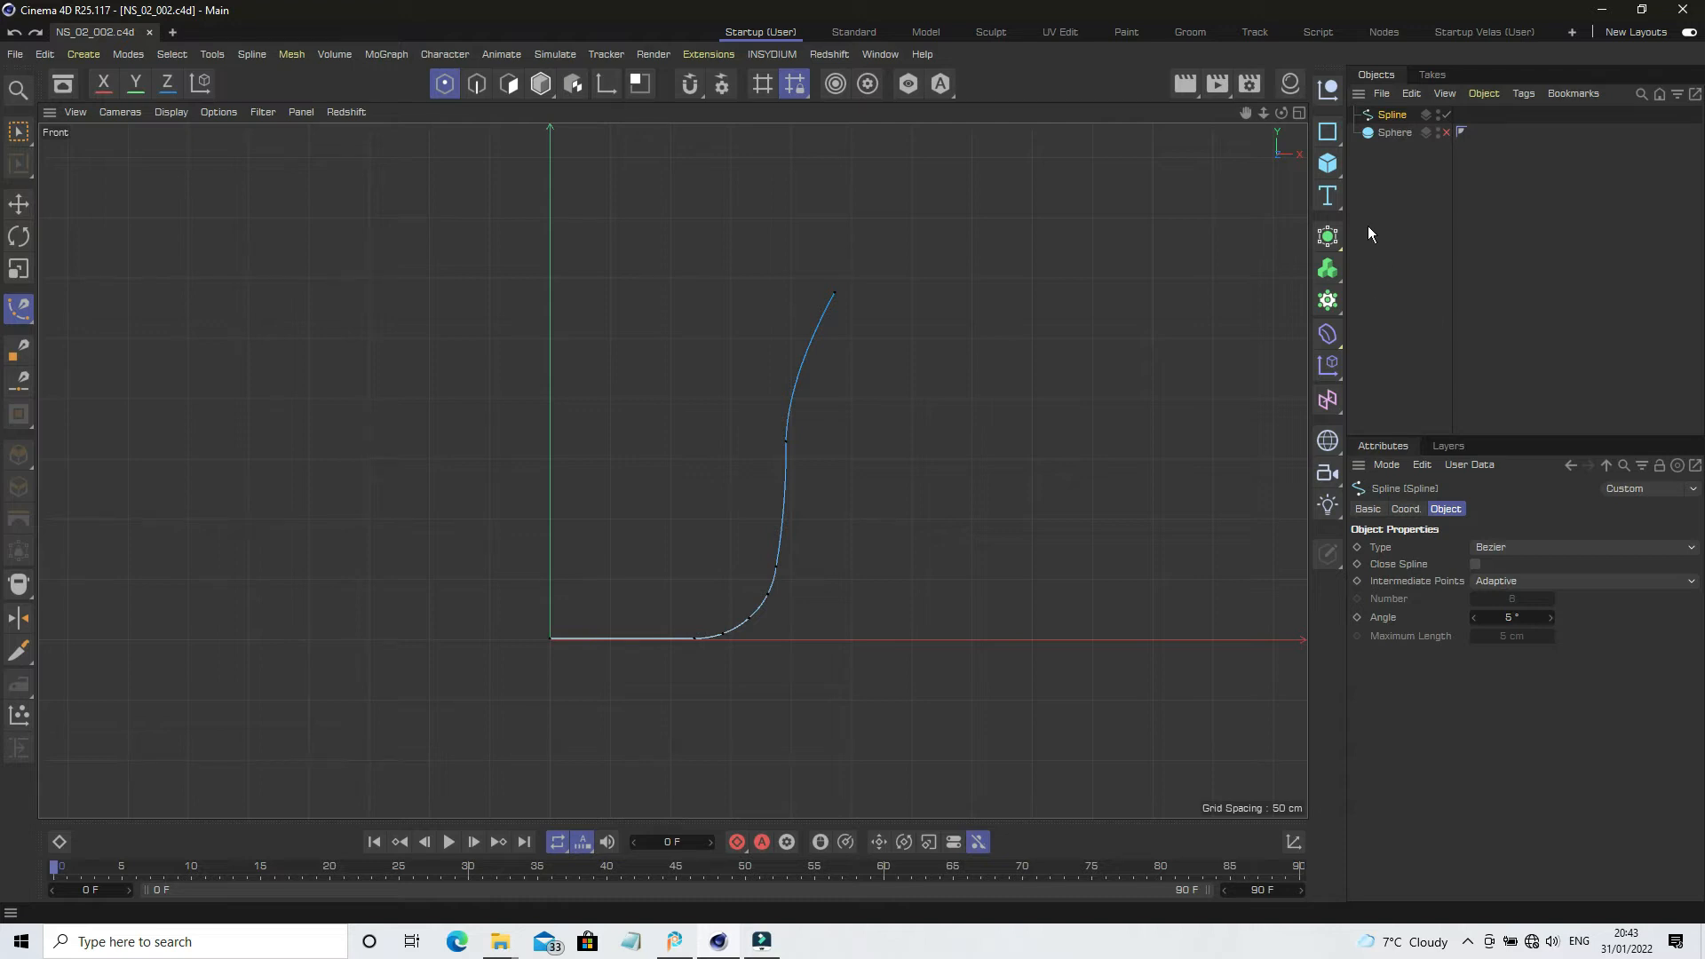
In the perspective view, add a Lathe generator and make the profile spline its child.
{"action": "left_click", "coordinate": [1297, 116]}
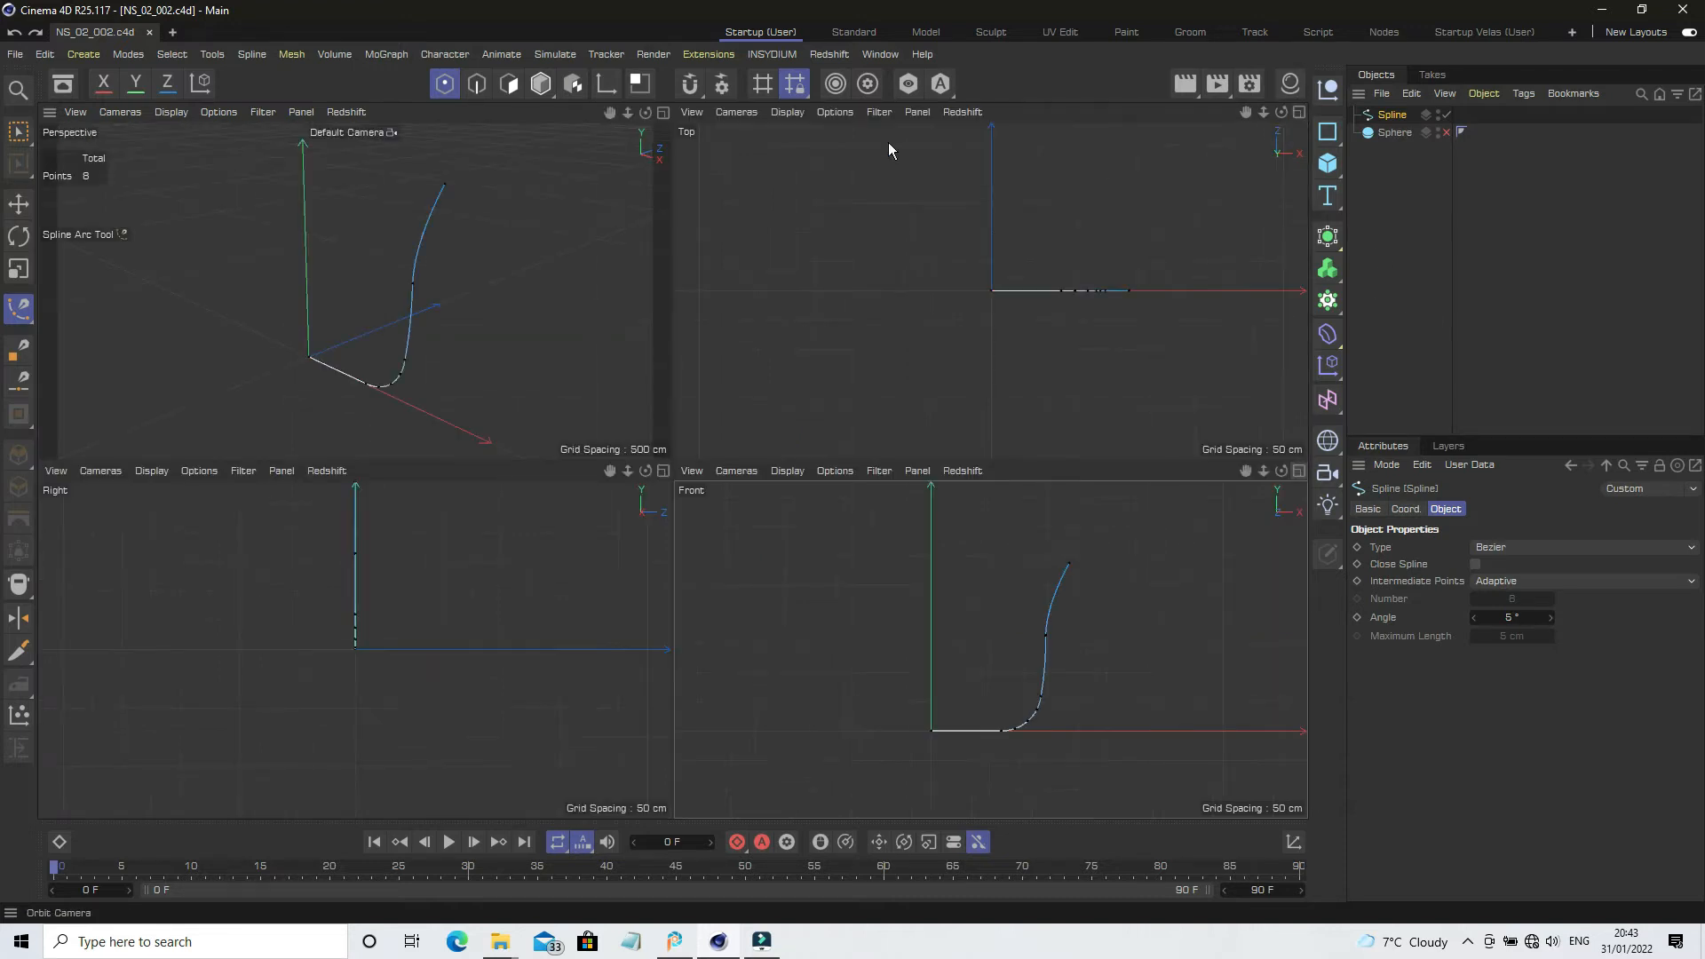
{"action": "left_click", "coordinate": [663, 113]}
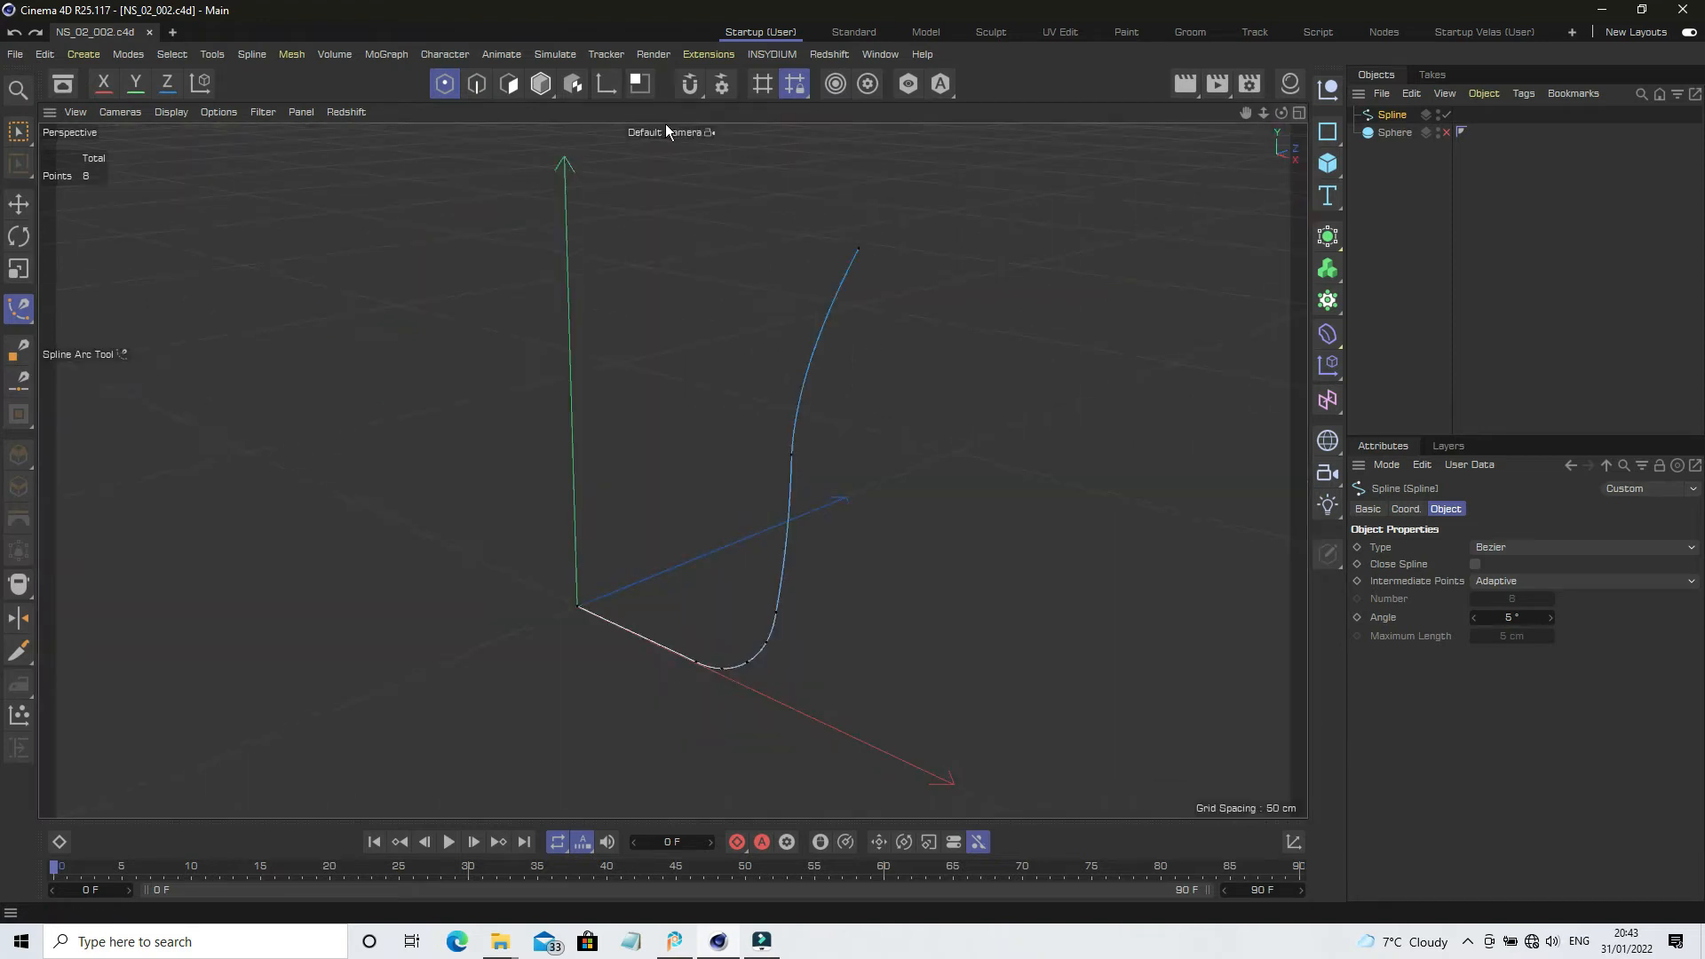
{"action": "left_click", "coordinate": [1404, 220]}
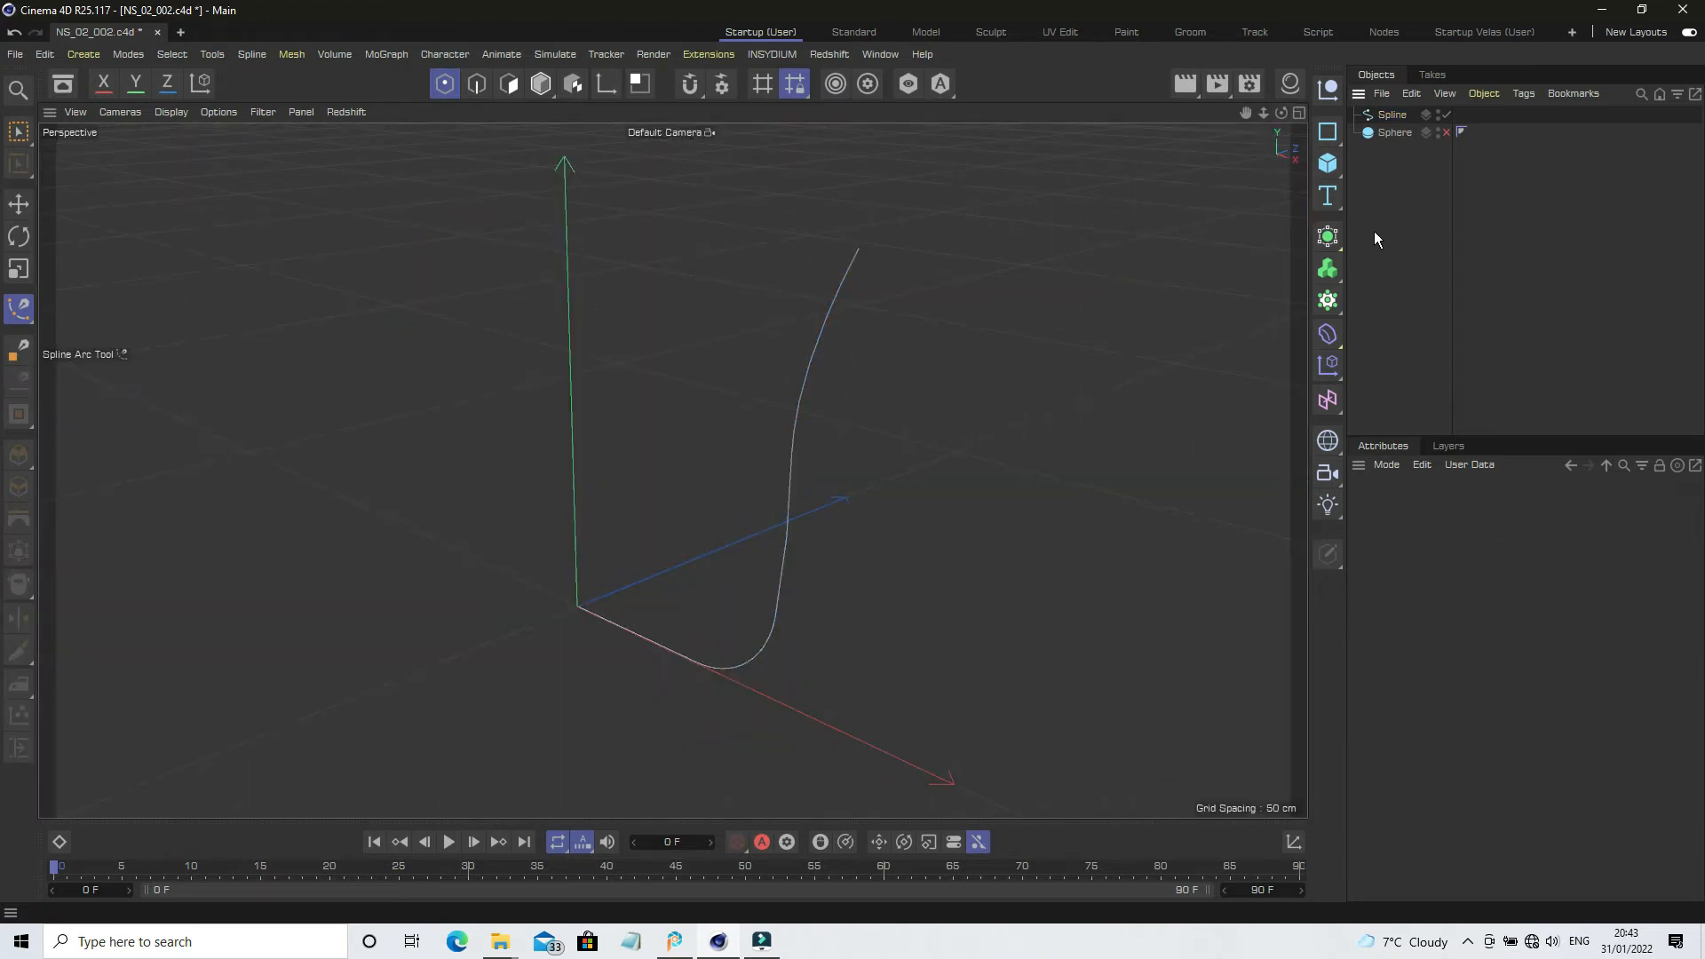
{"action": "left_click", "coordinate": [1328, 235]}
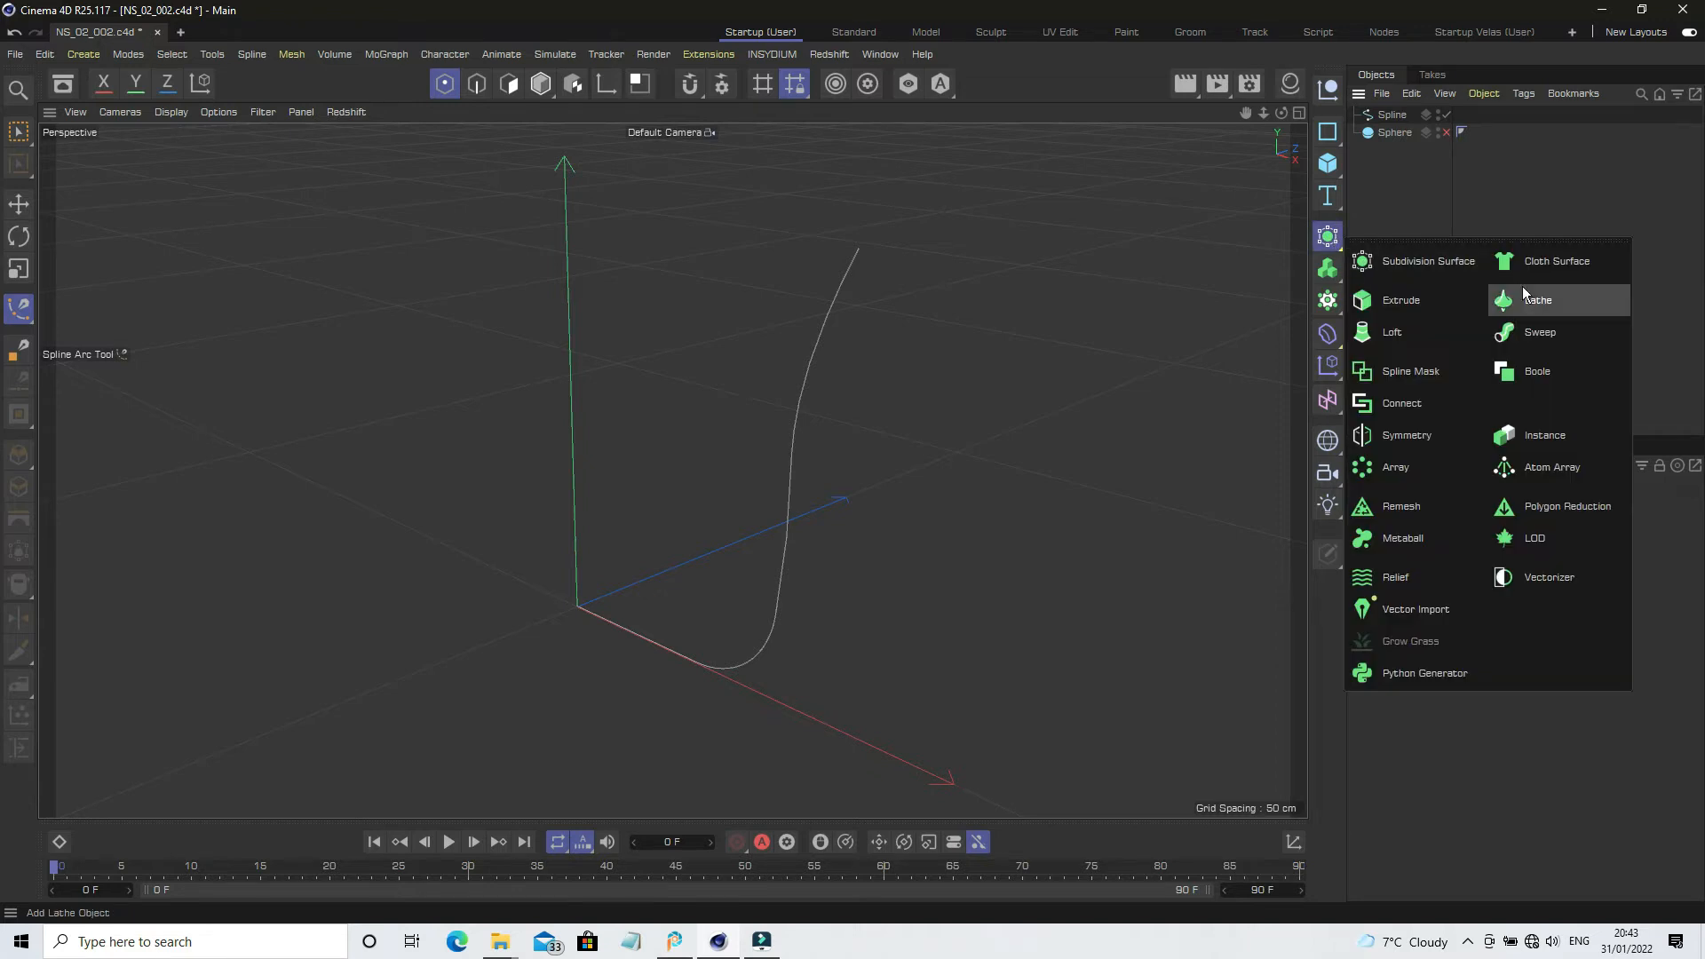
{"action": "left_click", "coordinate": [1534, 301]}
{"action": "left_click", "coordinate": [1402, 217]}
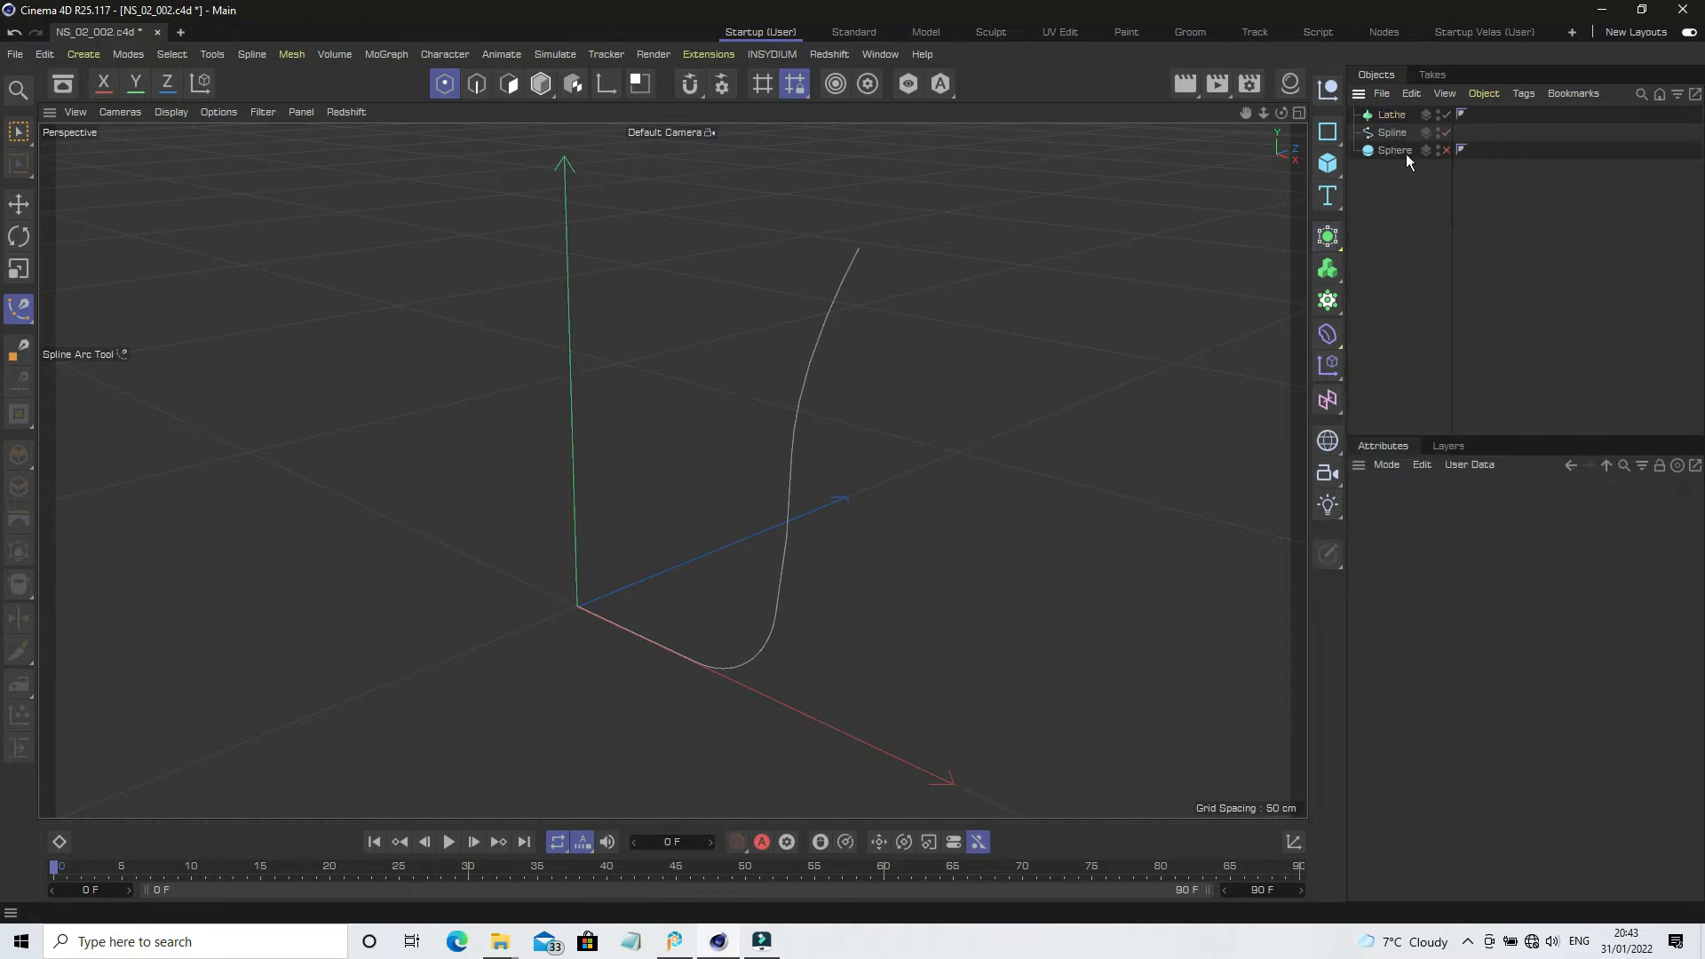
{"action": "left_click_drag", "start_coordinate": [1397, 121], "coordinate": [1396, 117]}
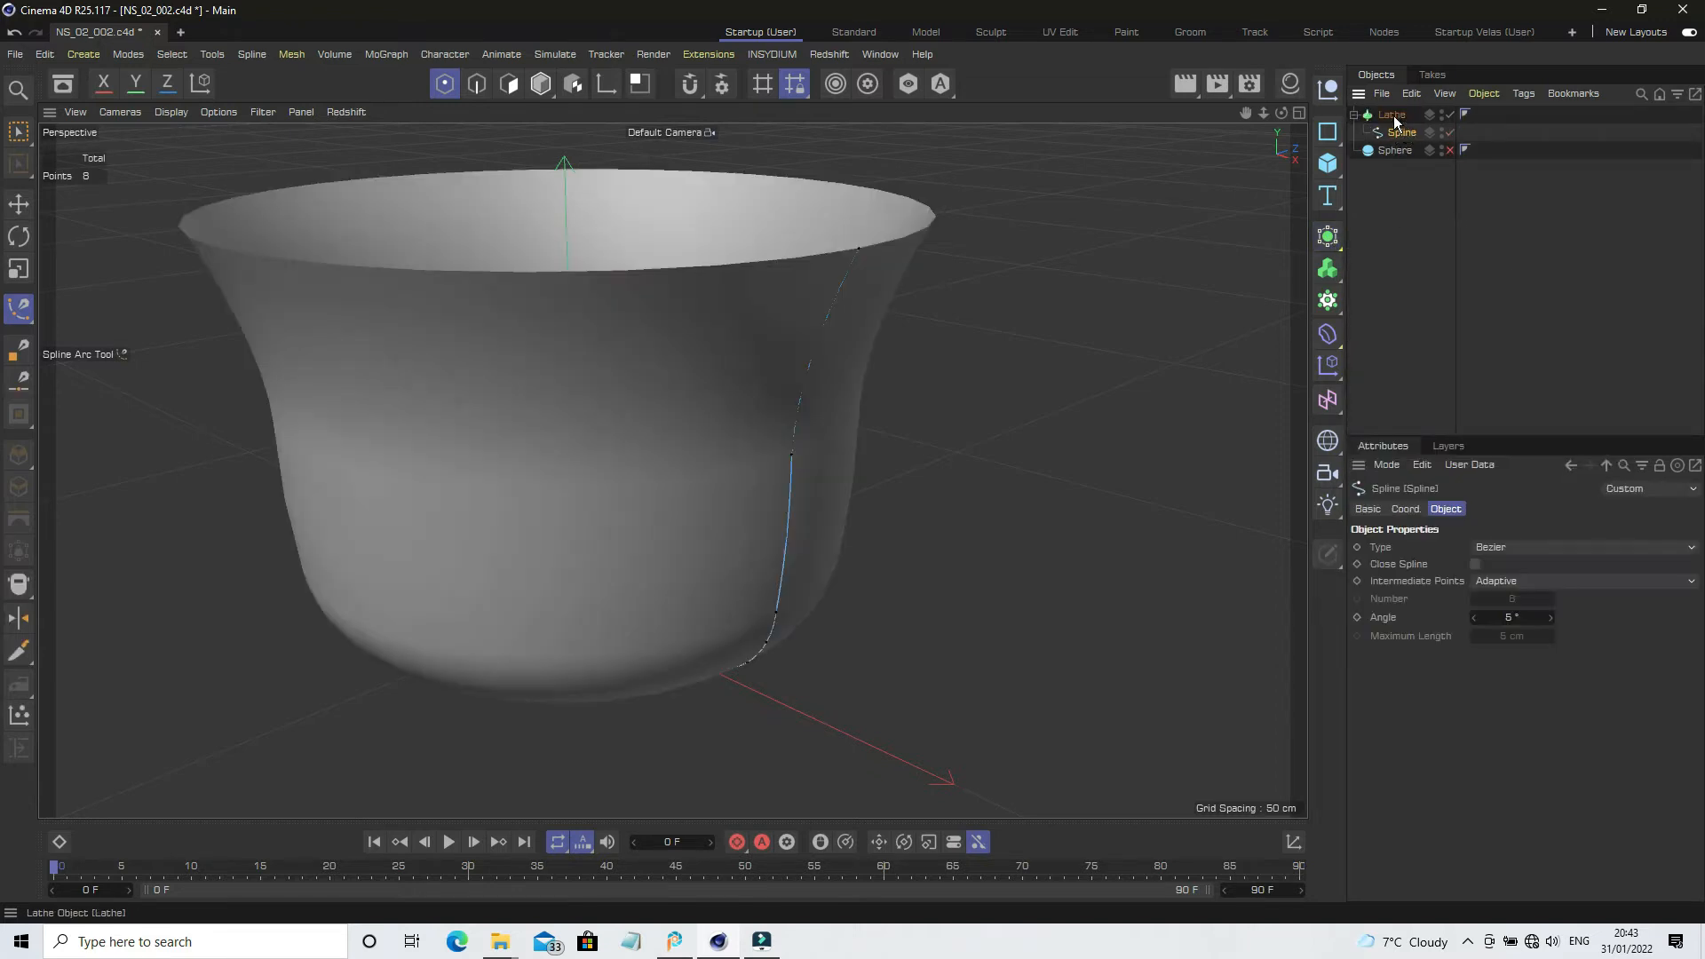
Save the lathed bowl as a new incremental version of the project.
{"action": "scroll", "coordinate": [918, 390], "scroll_direction": "down", "scroll_amount": 2}
{"action": "left_click_drag", "start_coordinate": [1245, 113], "coordinate": [1252, 187]}
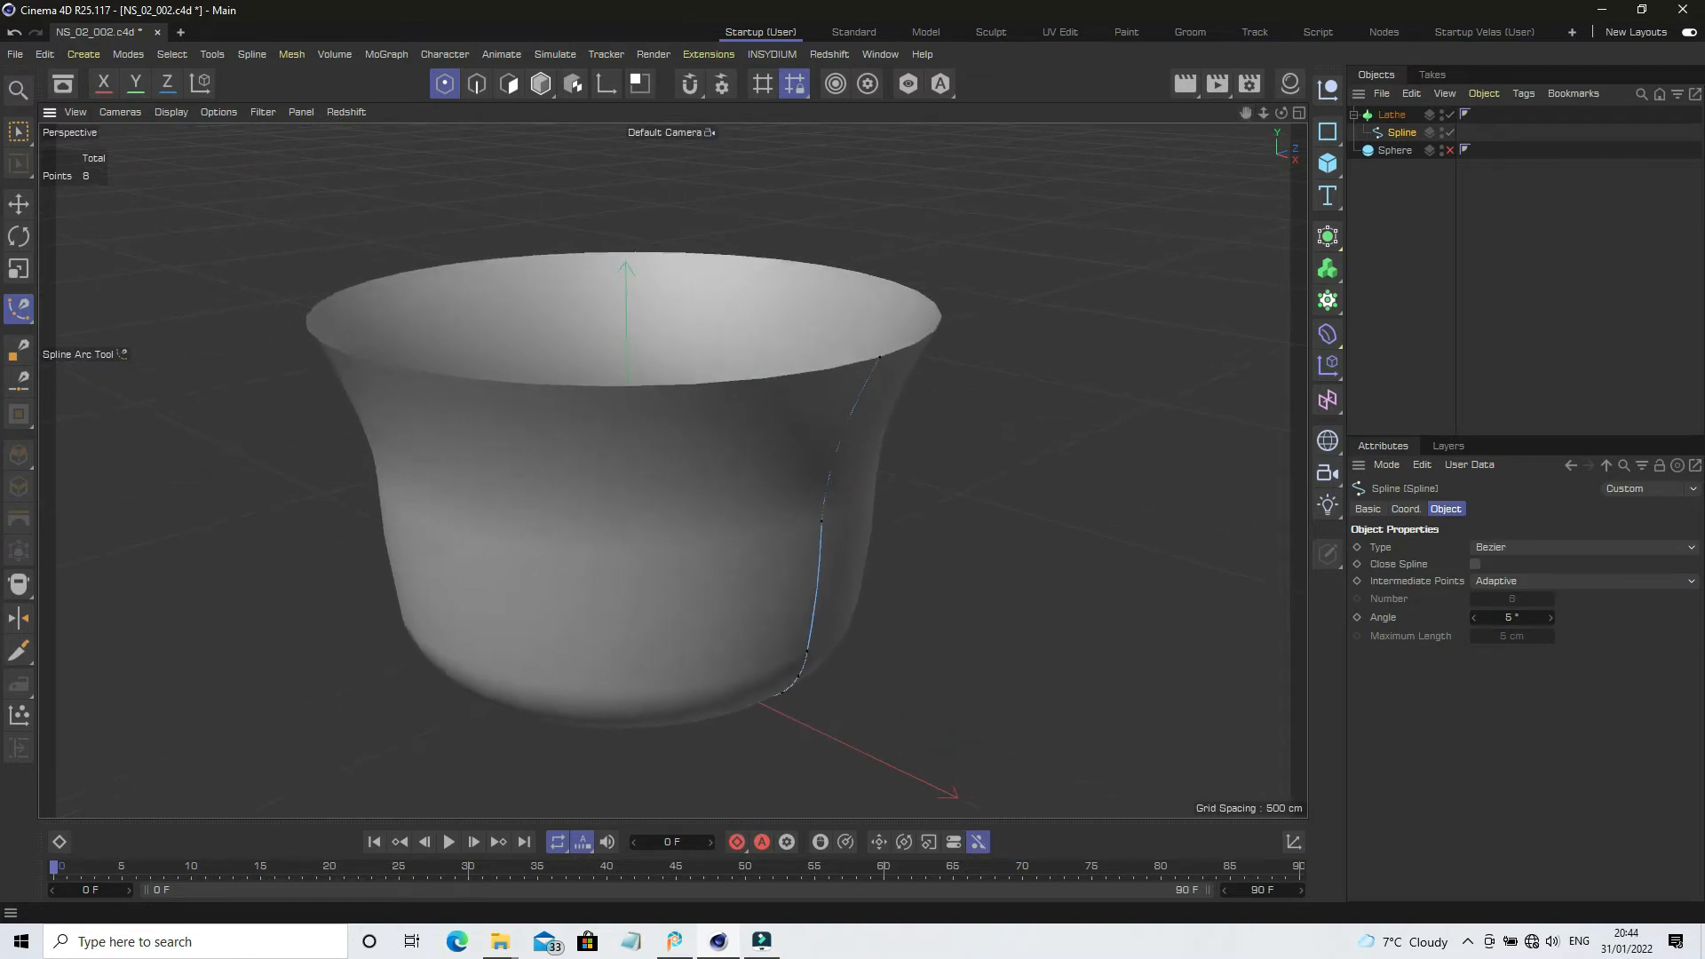
{"action": "left_click", "coordinate": [15, 54]}
{"action": "left_click", "coordinate": [49, 263]}
In the front view, activate Rectangle Selection for the spline and disable the Lathe generator.
{"action": "left_click", "coordinate": [1298, 114]}
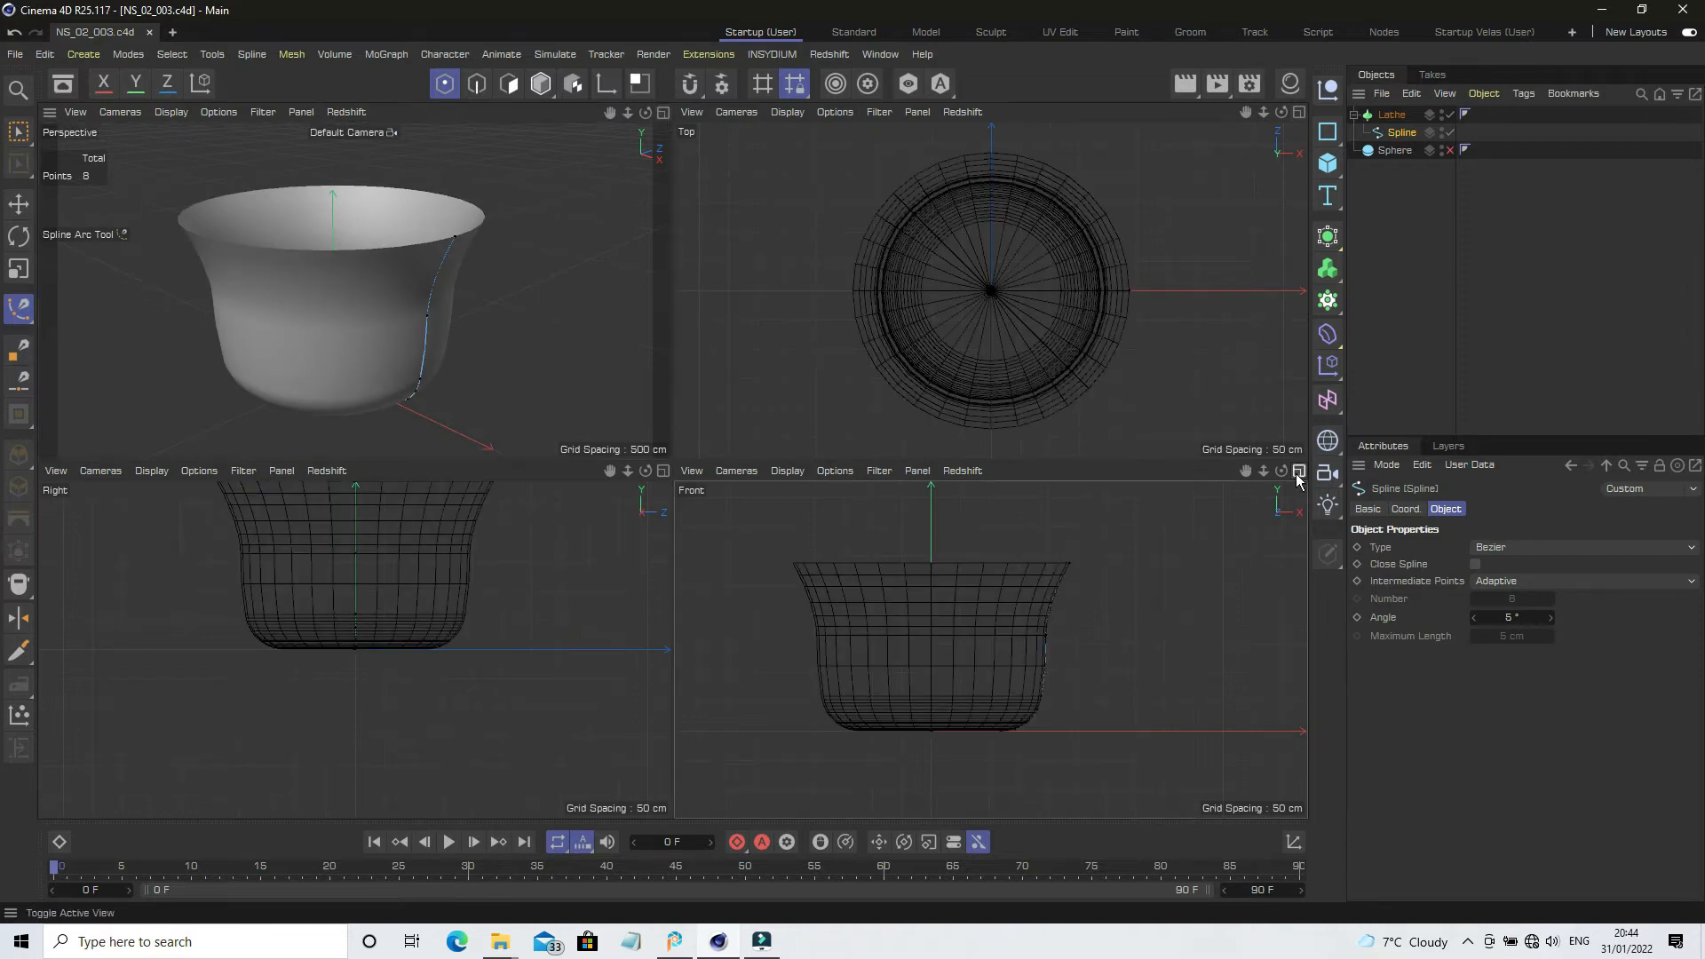
{"action": "left_click", "coordinate": [1298, 471]}
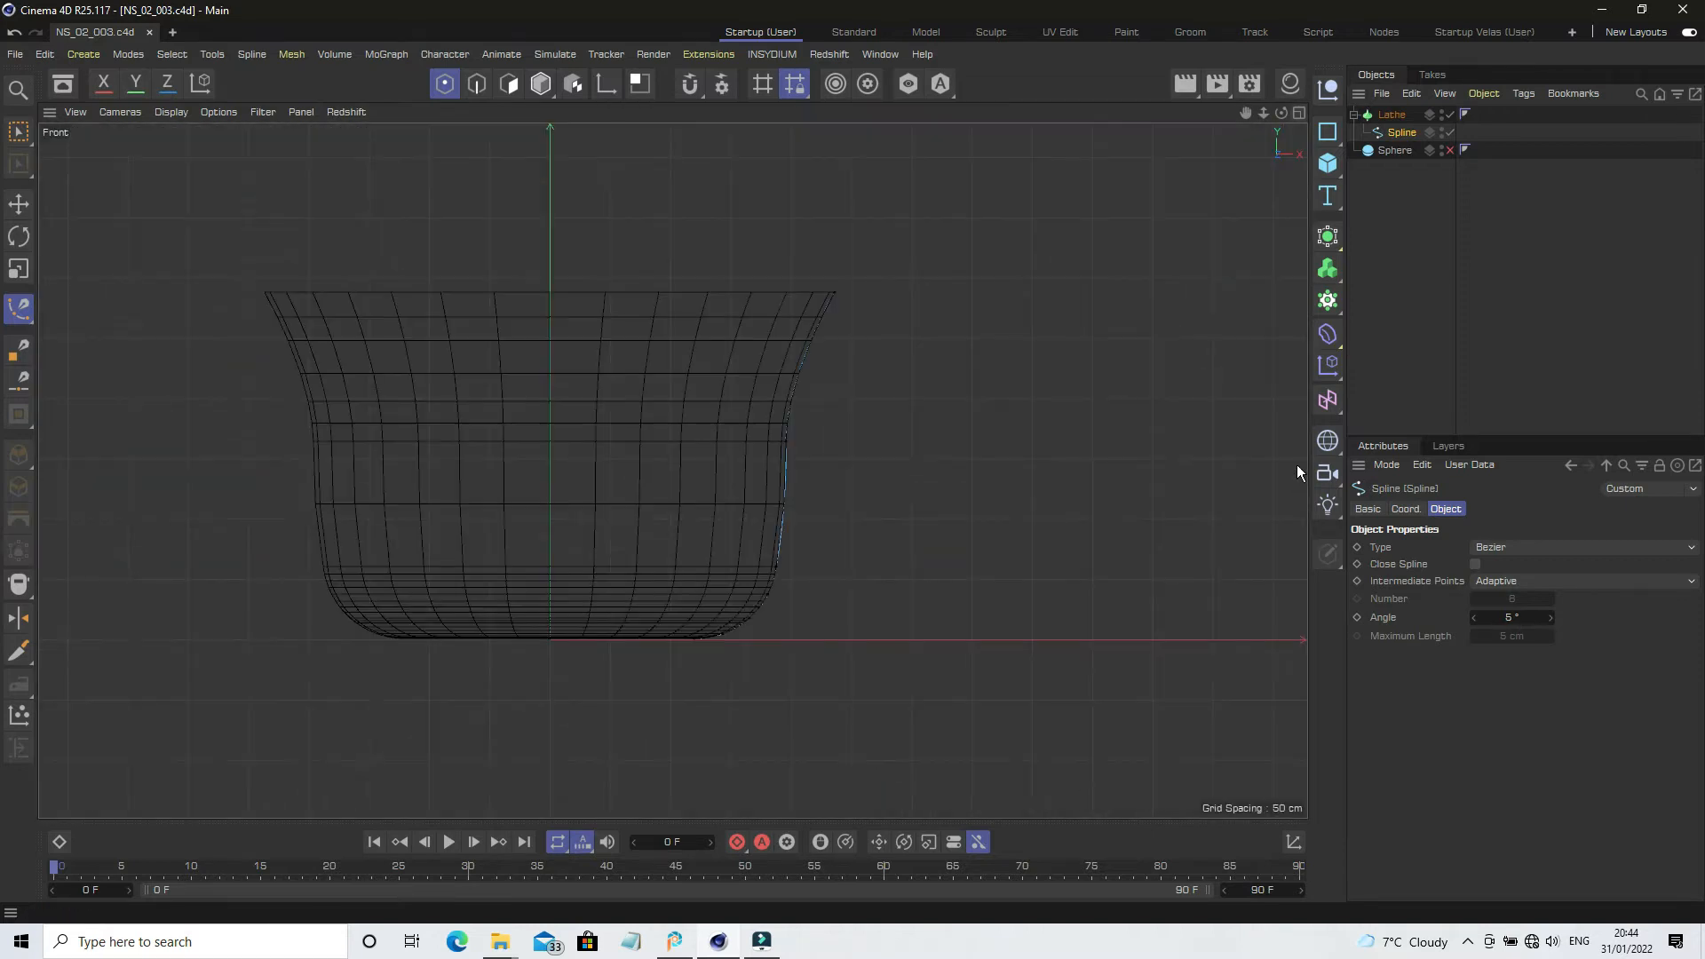
{"action": "left_click", "coordinate": [1385, 185]}
{"action": "left_click", "coordinate": [1402, 132]}
{"action": "left_click", "coordinate": [18, 135]}
{"action": "left_click_drag", "start_coordinate": [19, 144], "coordinate": [87, 187]}
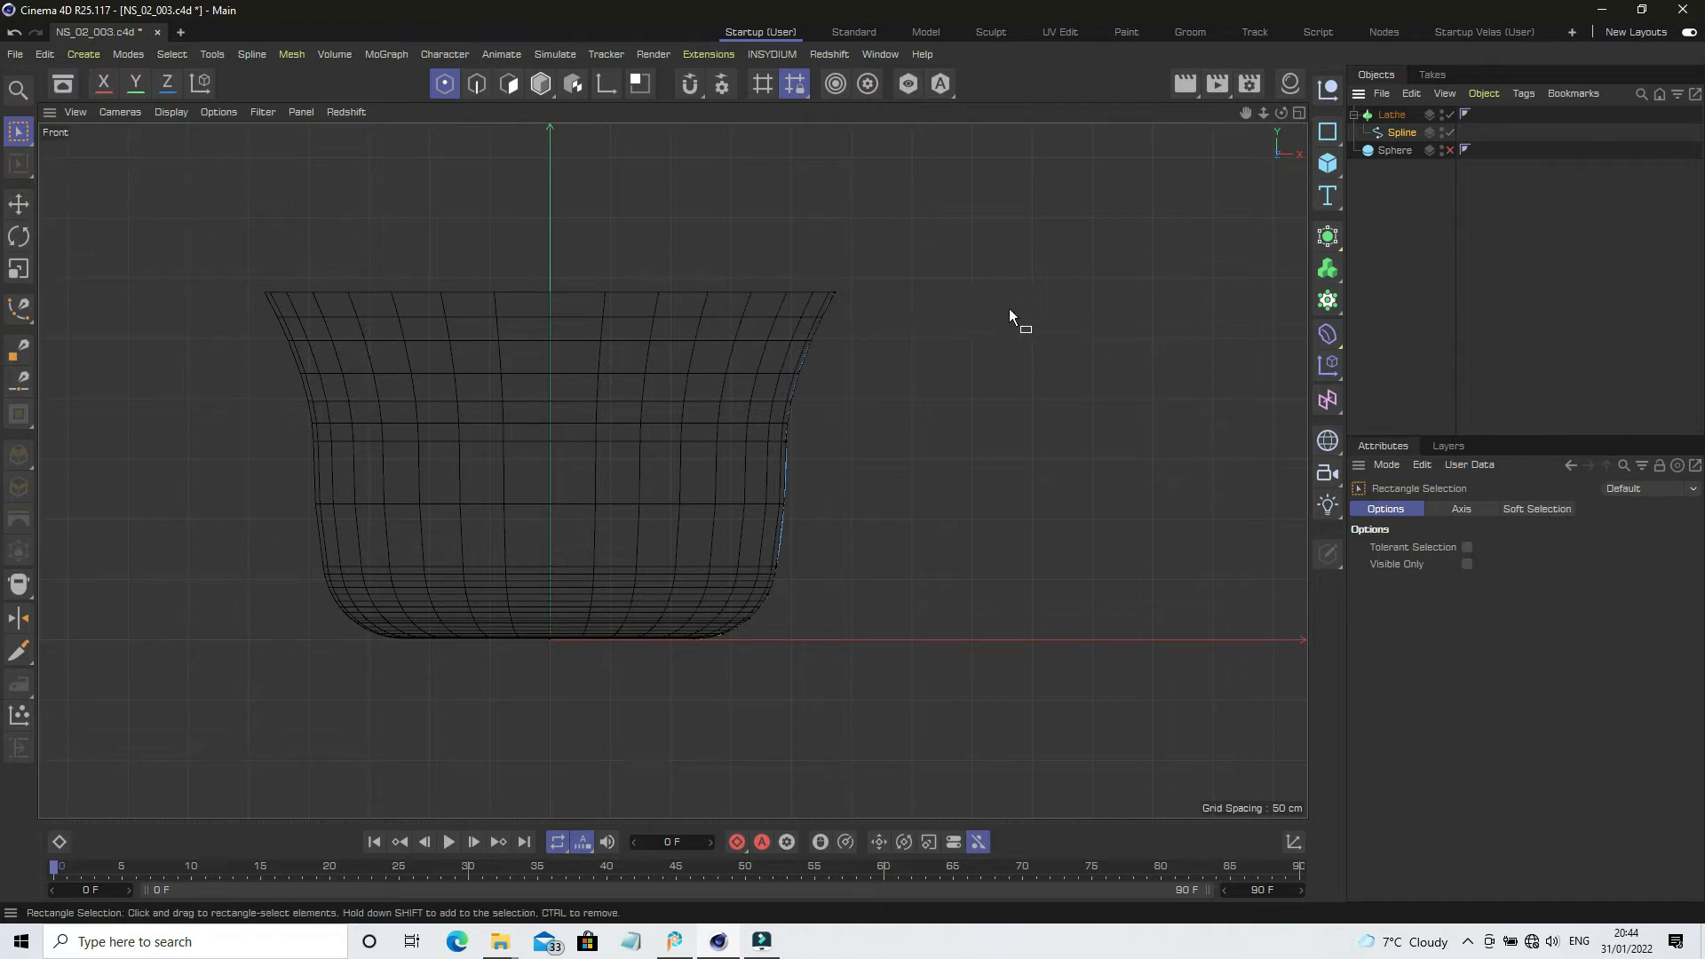
{"action": "left_click", "coordinate": [1450, 114]}
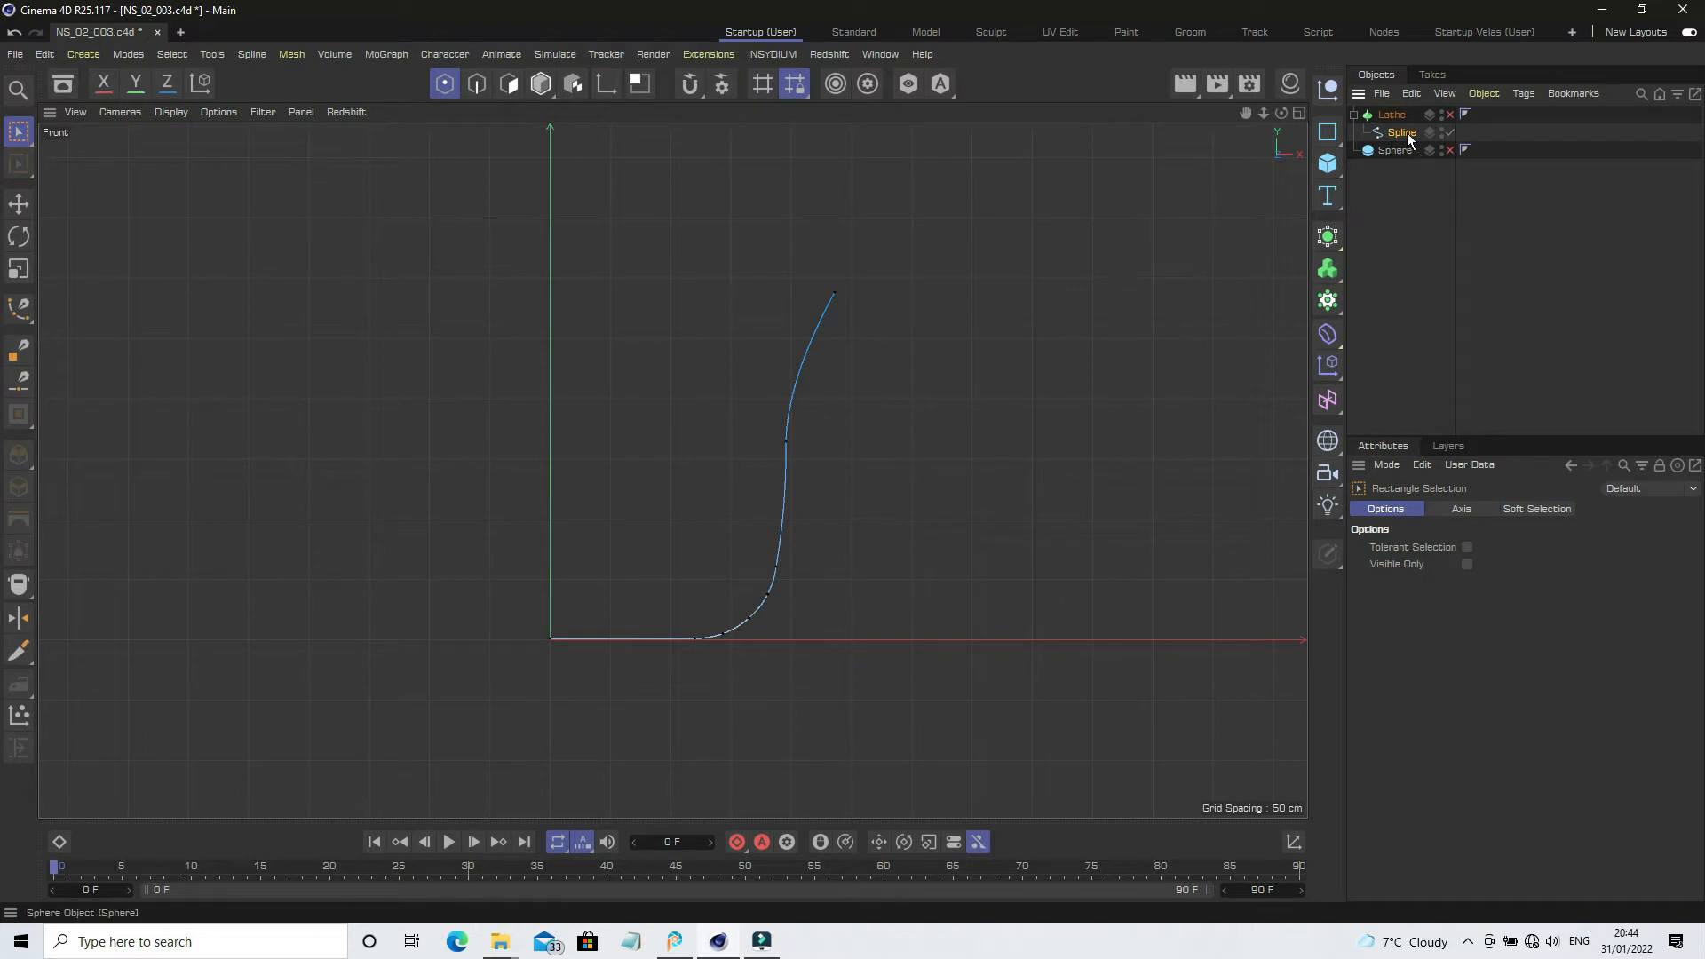
Select all spline points except the one at the origin and move them along X toward the vertical axis to narrow the profile.
{"action": "left_click_drag", "start_coordinate": [903, 263], "coordinate": [676, 662]}
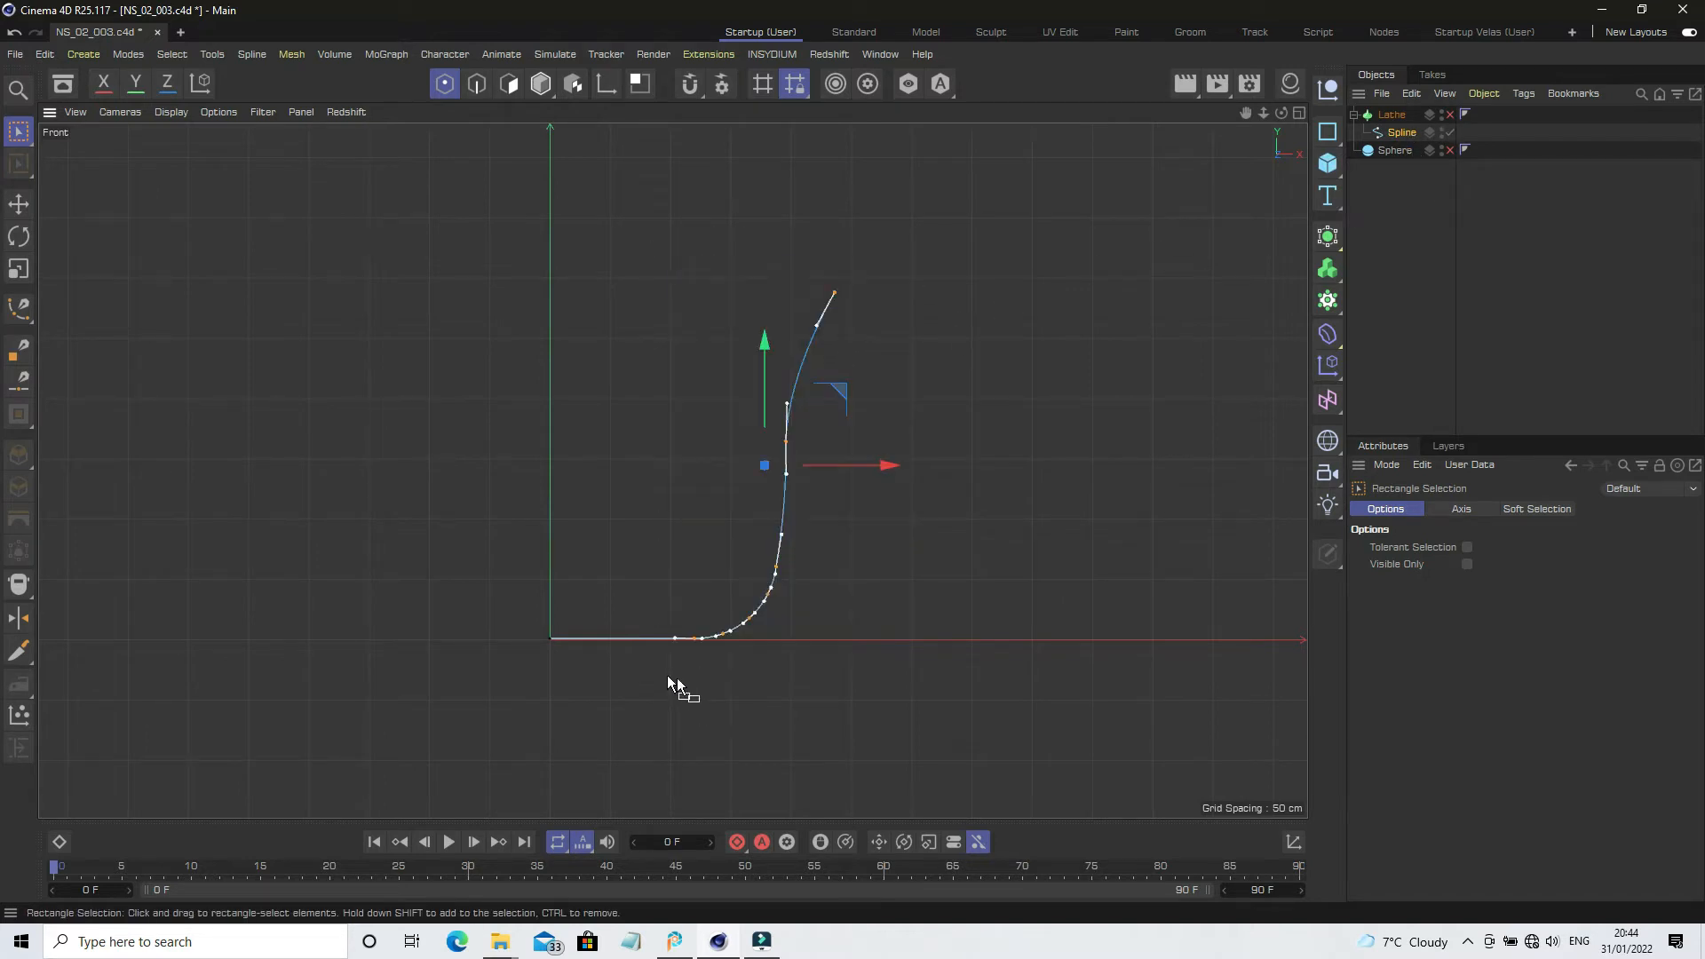
{"action": "left_click", "coordinate": [19, 204]}
{"action": "left_click_drag", "start_coordinate": [848, 465], "coordinate": [770, 457]}
{"action": "left_click", "coordinate": [1401, 234]}
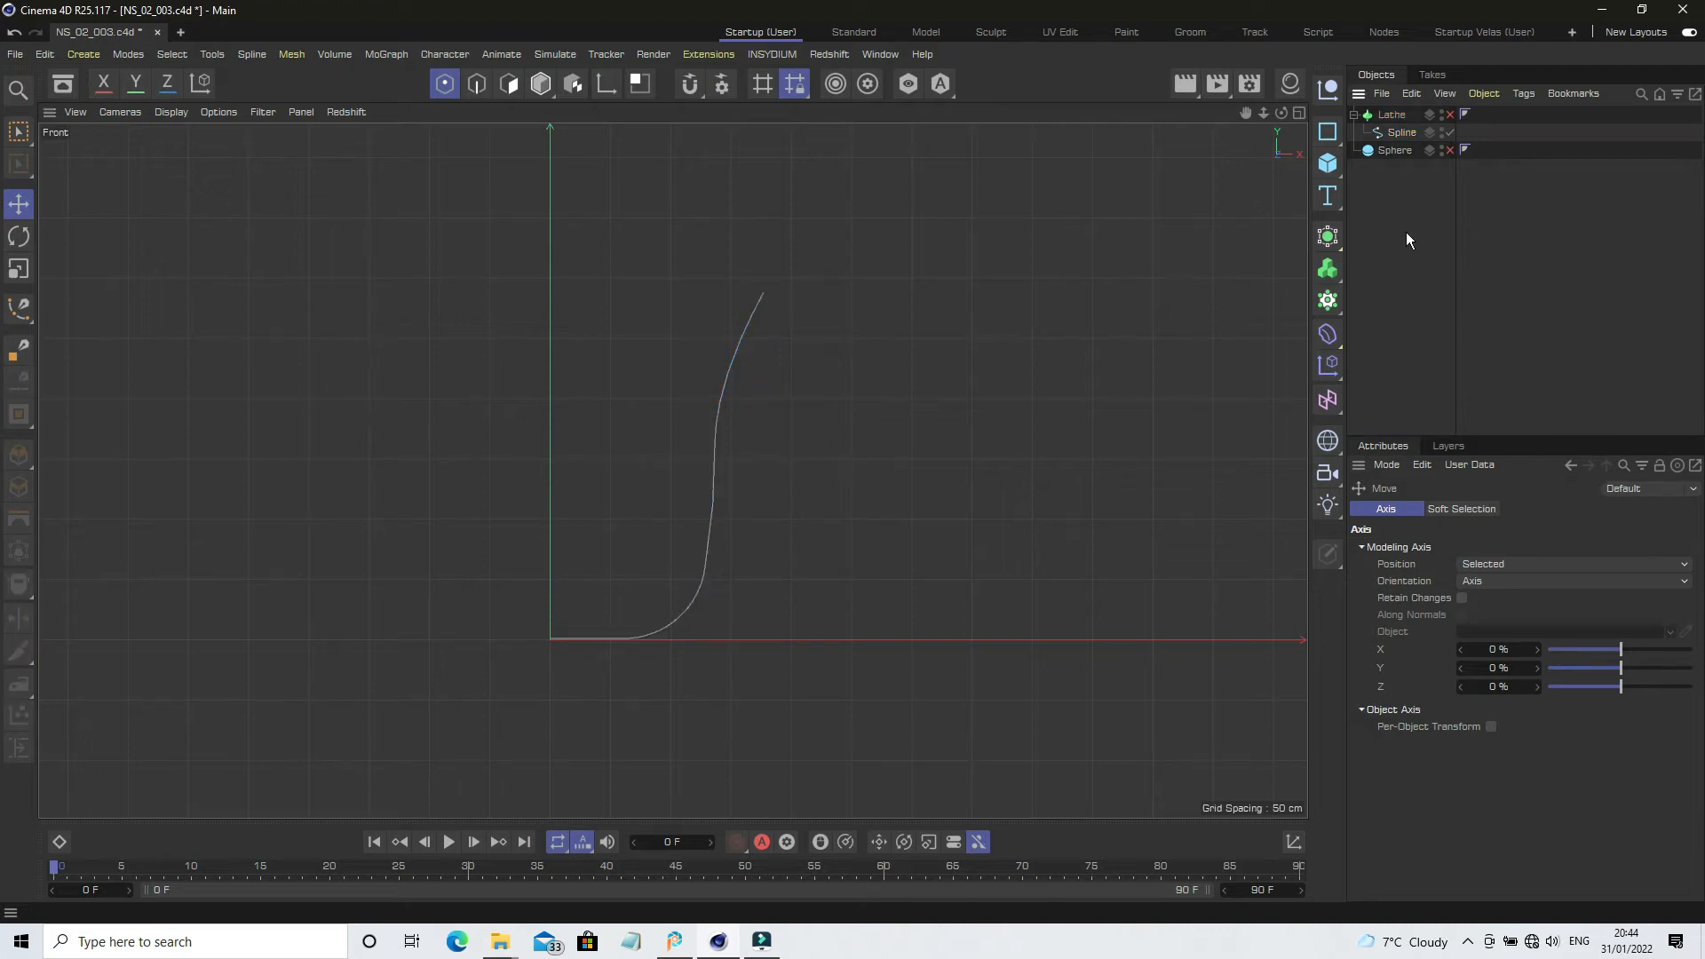
Return to the perspective view and save the narrowed profile as a new incremental version.
{"action": "left_click", "coordinate": [1300, 113]}
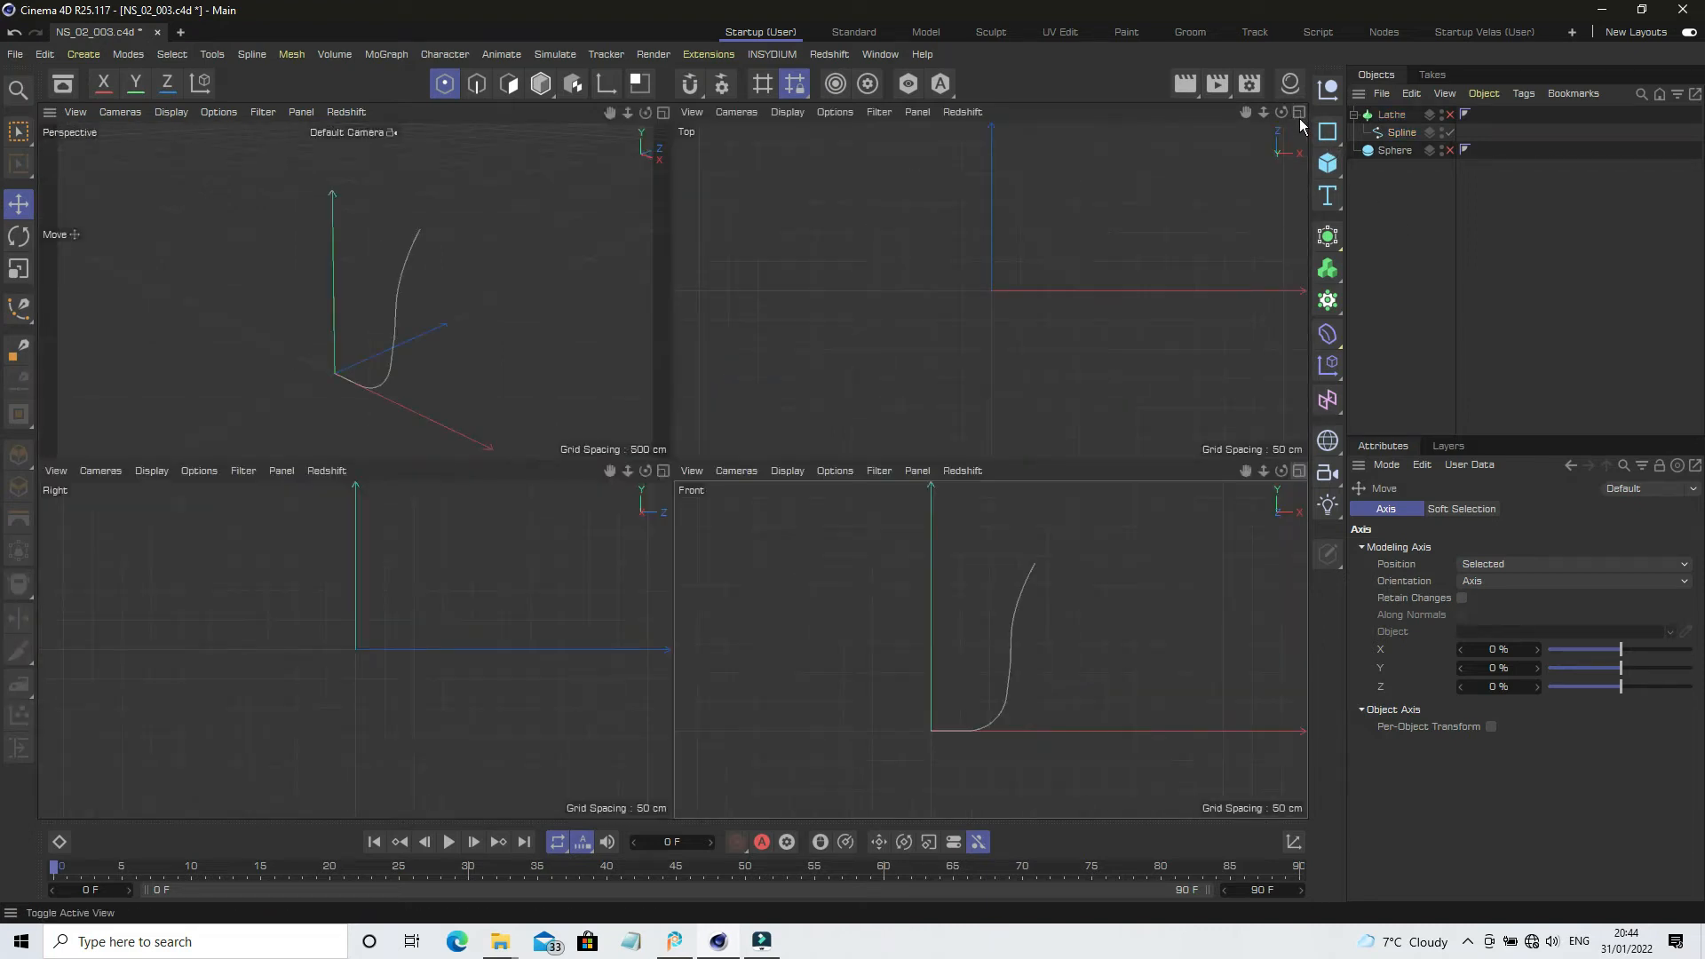
{"action": "left_click", "coordinate": [664, 113]}
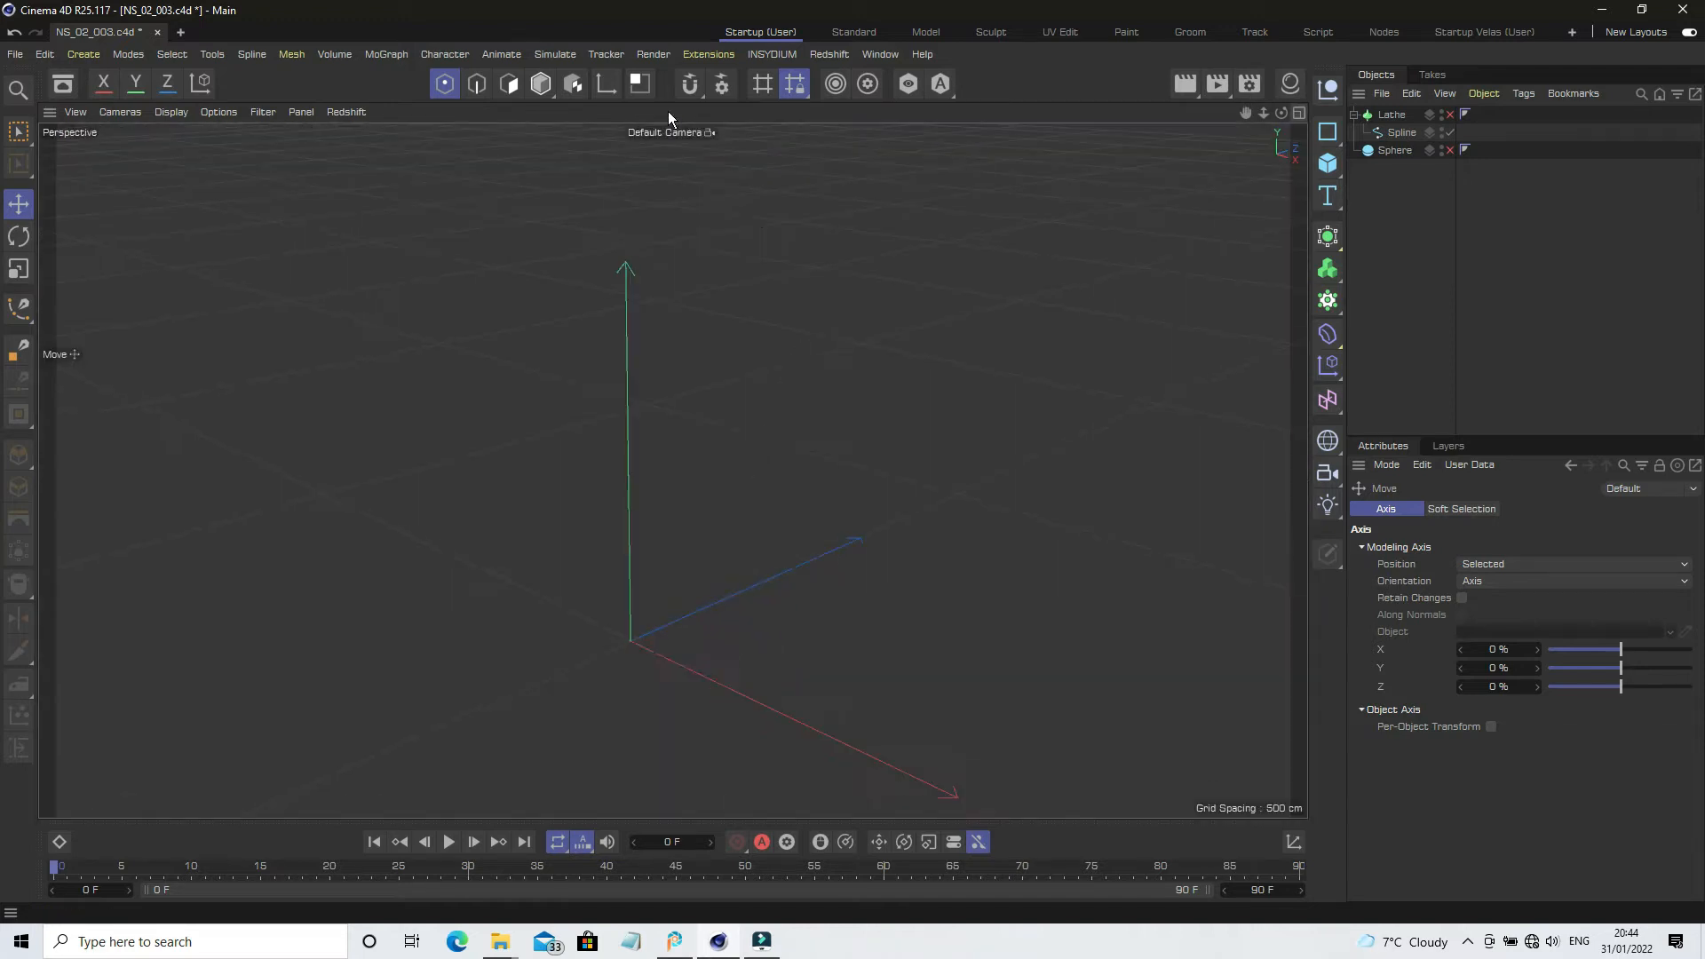
{"action": "left_click", "coordinate": [15, 54]}
{"action": "left_click", "coordinate": [75, 261]}
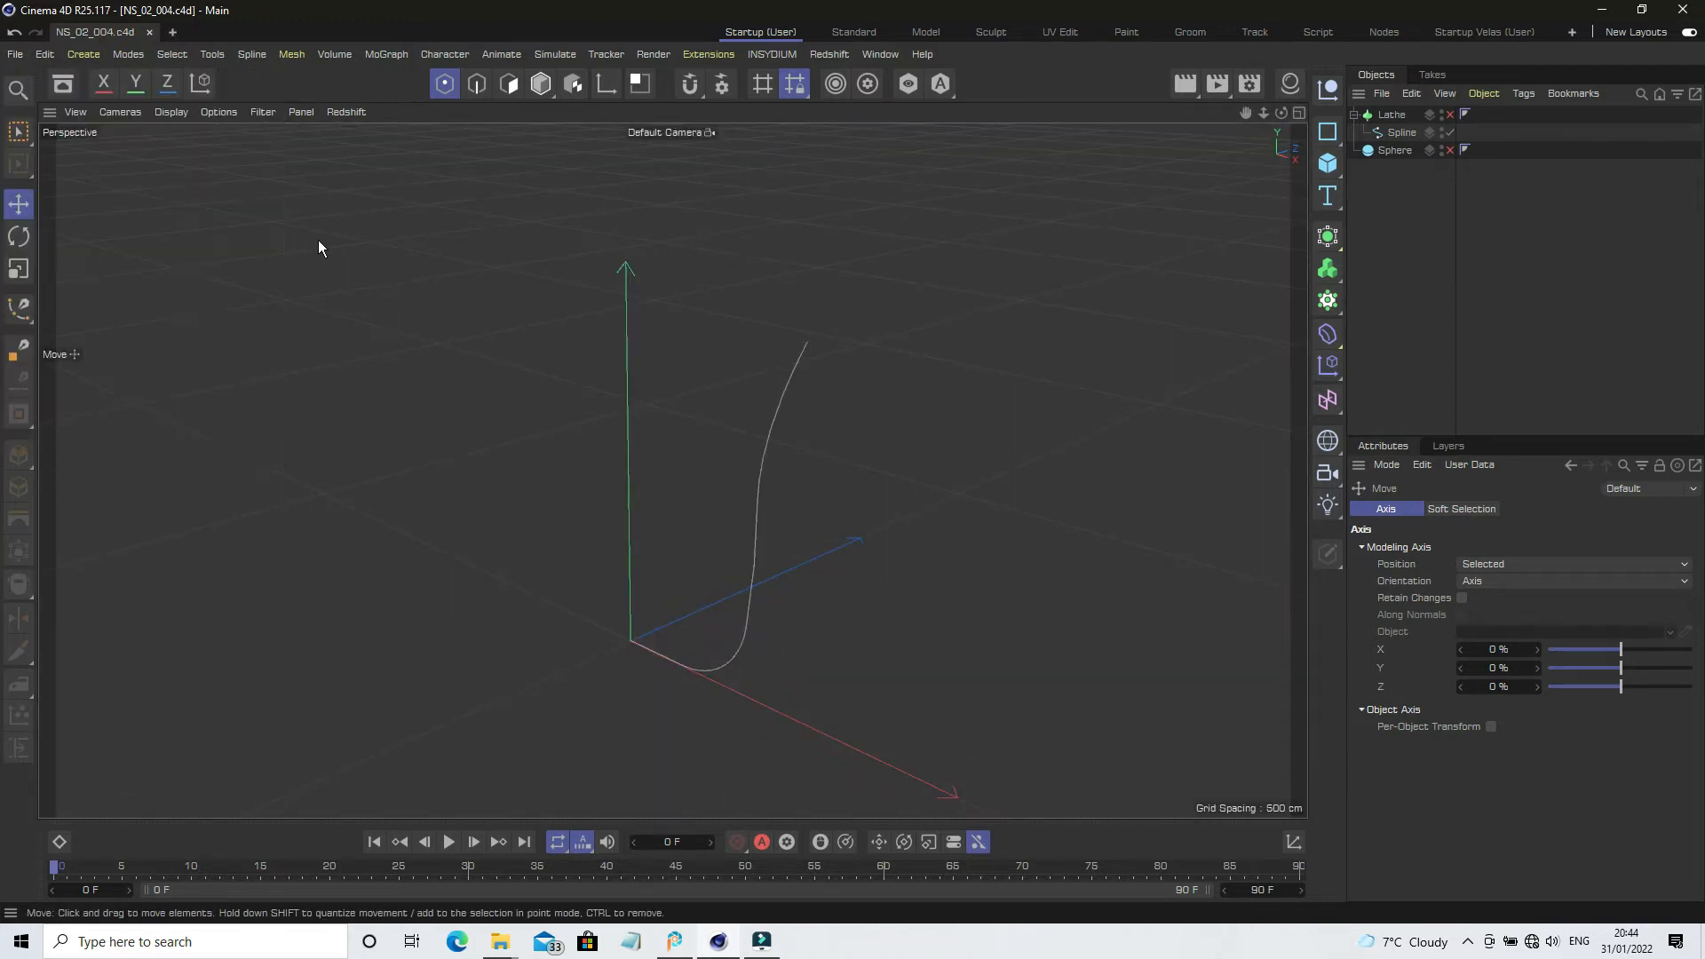
Enable the Lathe briefly to inspect the narrower bowl's shape from another angle, and disable it again.
{"action": "left_click", "coordinate": [1450, 115]}
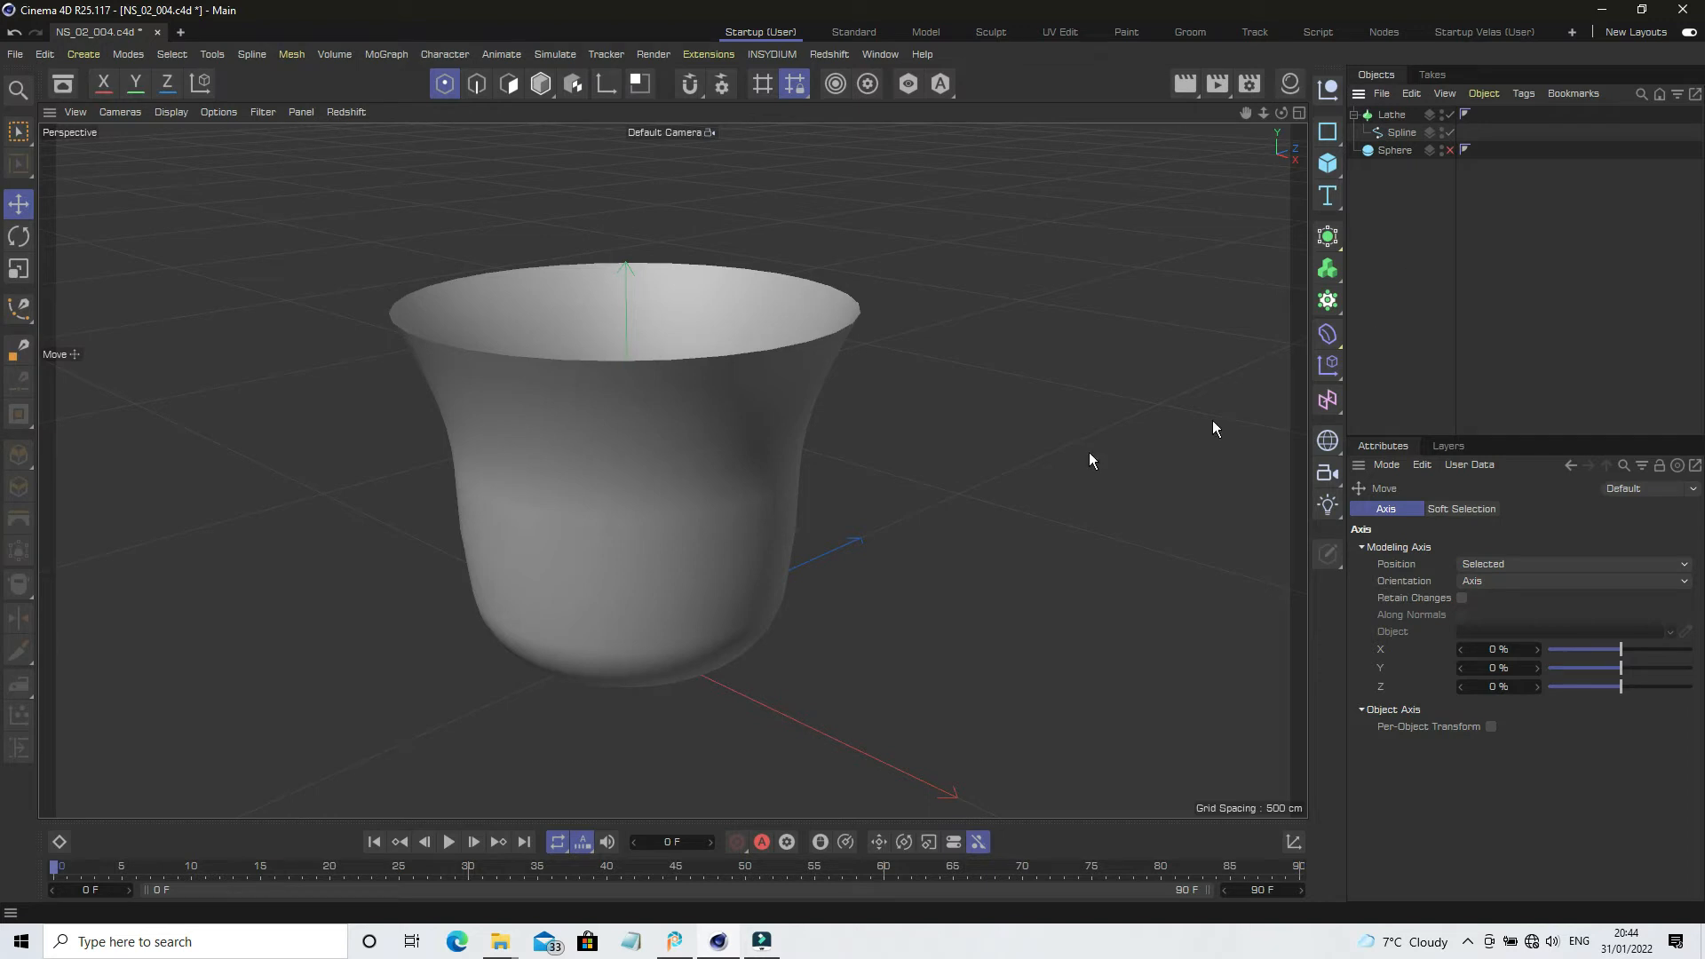
{"action": "left_click_drag", "start_coordinate": [1281, 114], "coordinate": [1394, 253]}
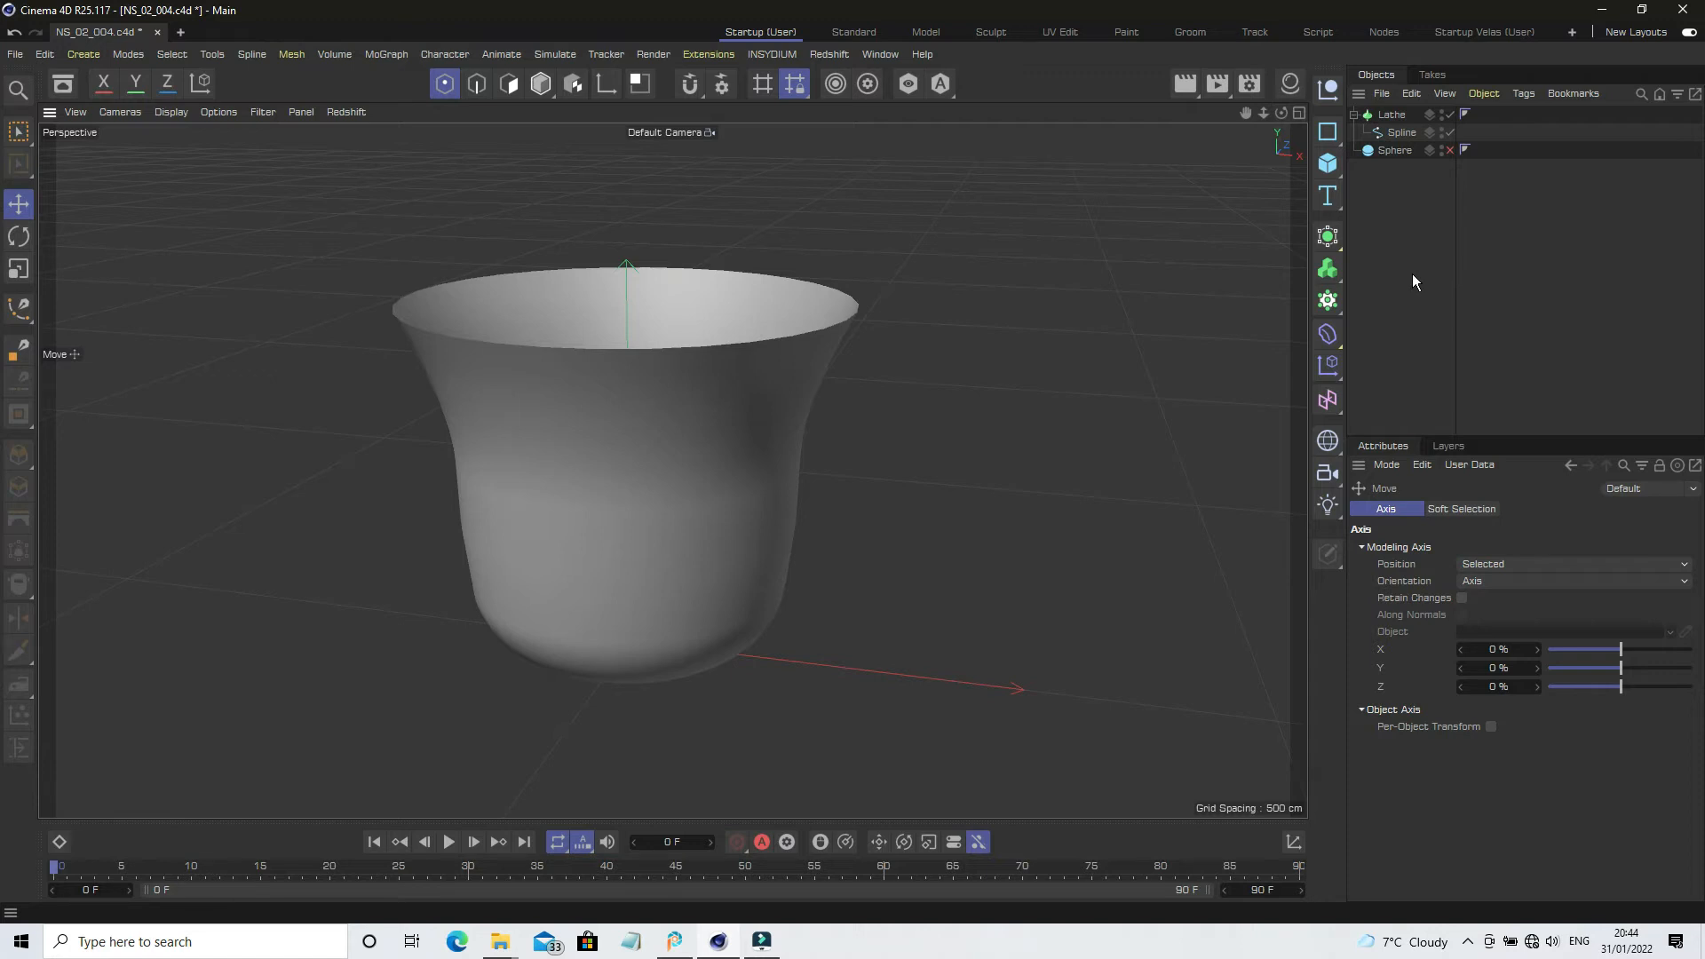
{"action": "left_click", "coordinate": [1451, 113]}
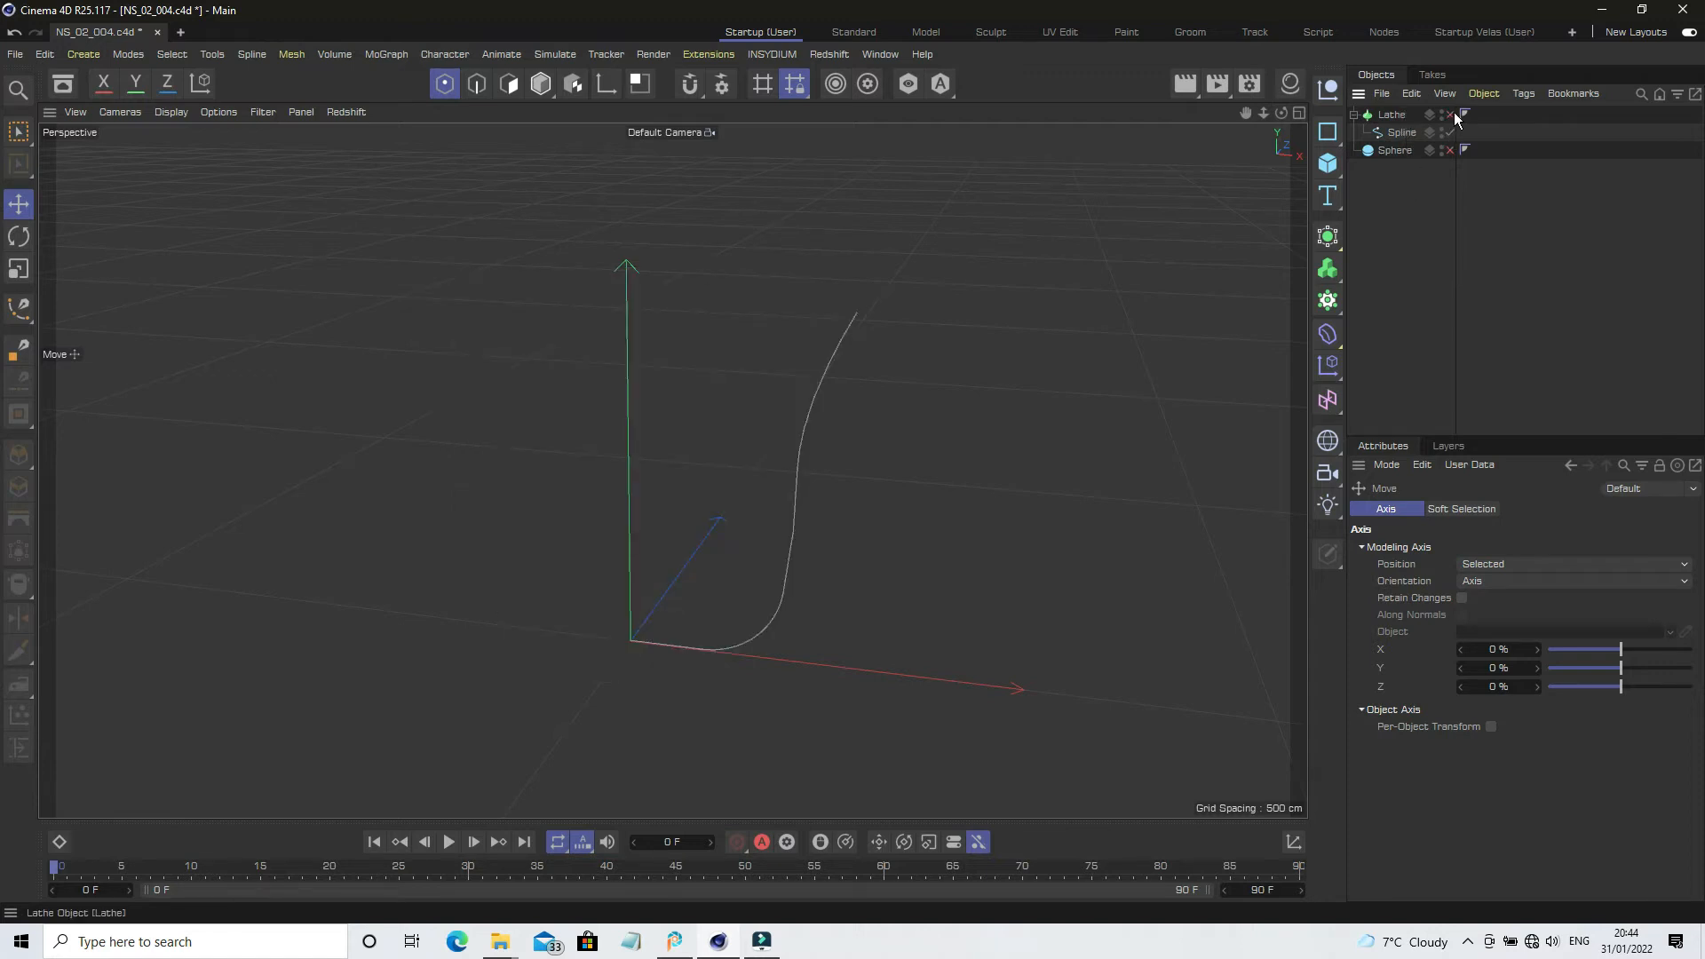
In the front view, rectangle-select the spline's upper two points and move them about 15 cm along X toward the vertical axis.
{"action": "left_click", "coordinate": [1401, 132]}
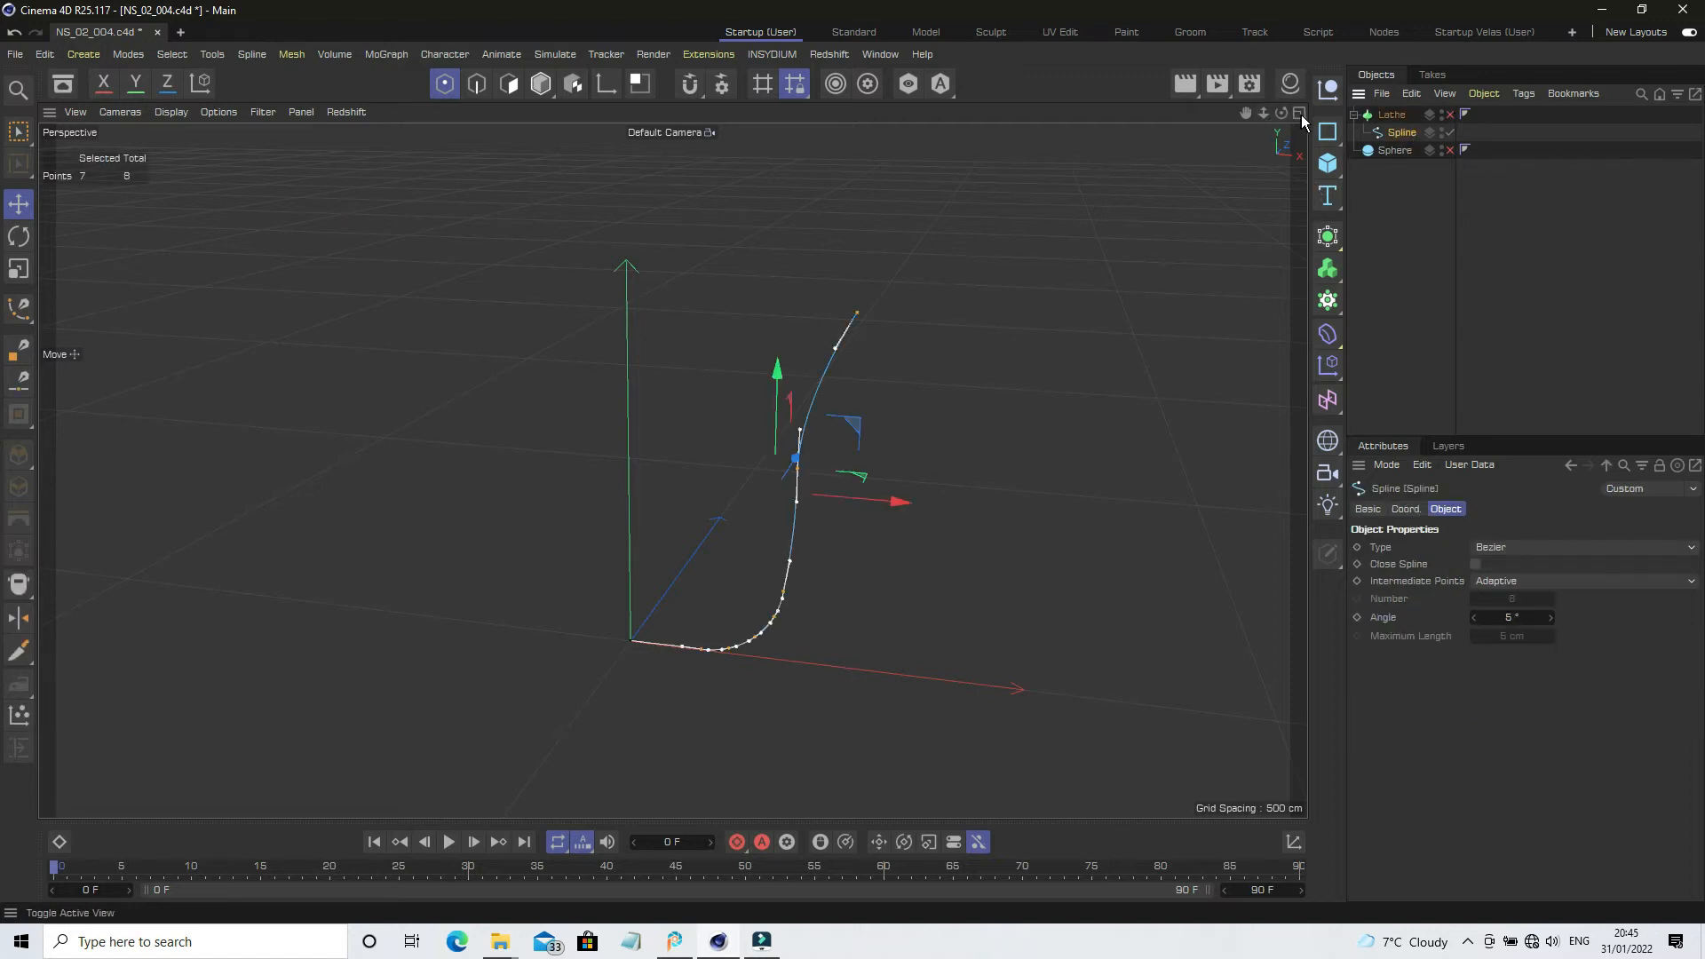
{"action": "middle_click", "coordinate": [1203, 261]}
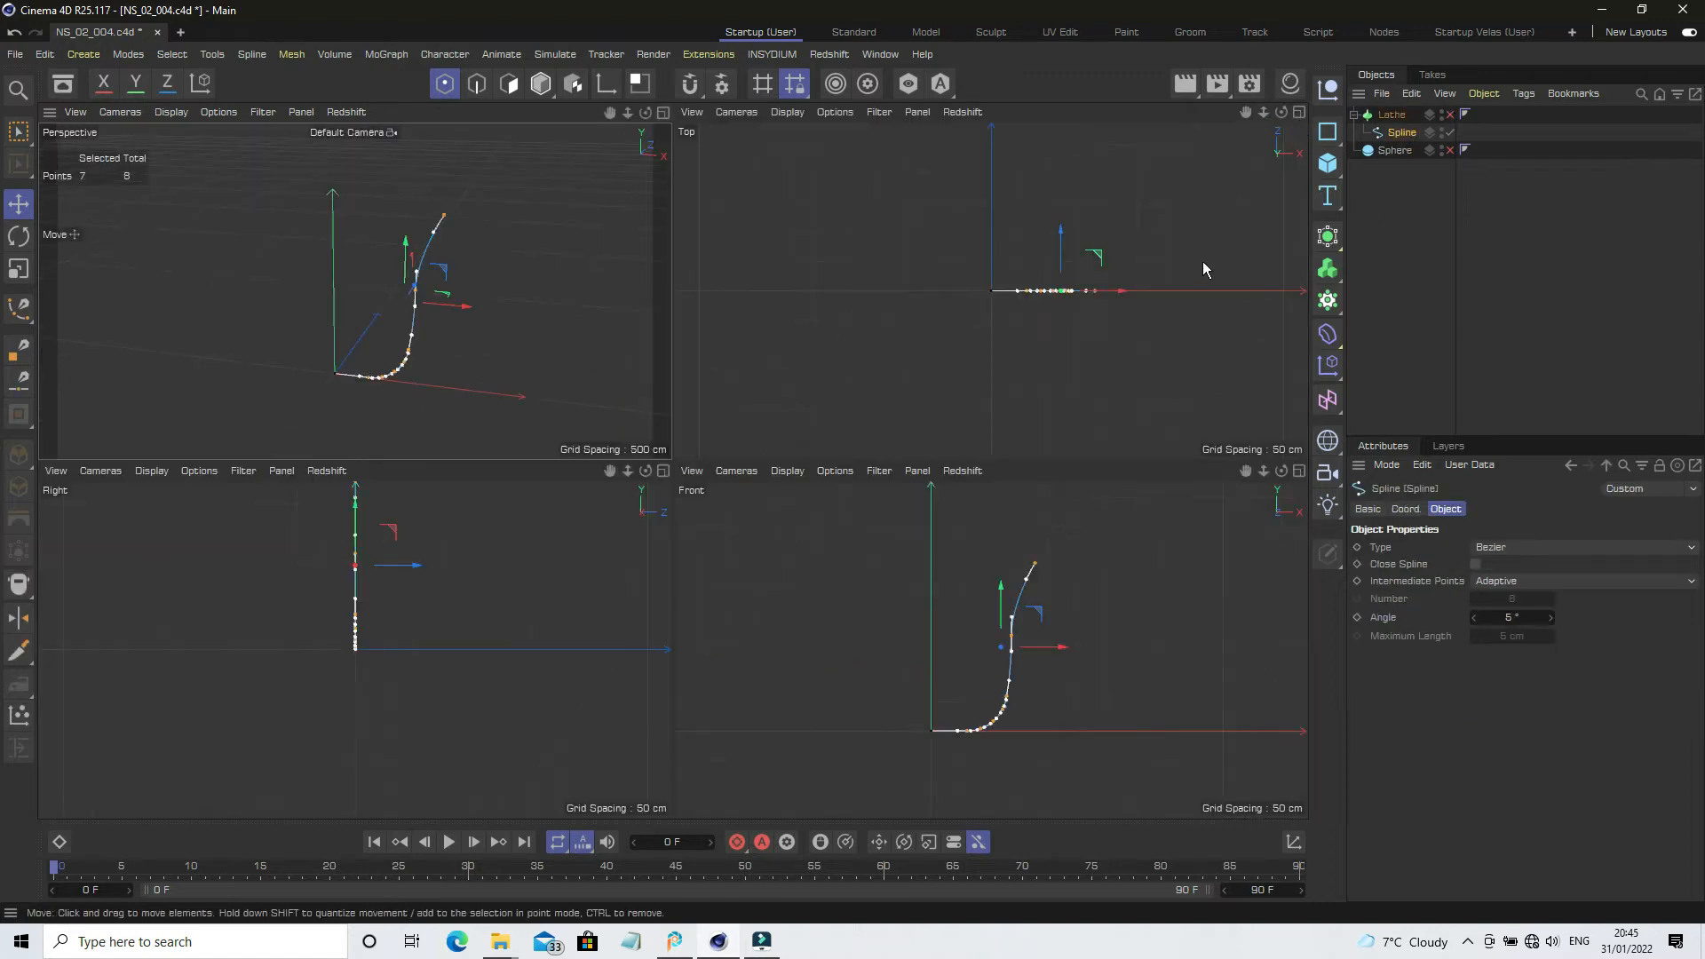
{"action": "left_click", "coordinate": [1299, 471]}
{"action": "left_click", "coordinate": [18, 131]}
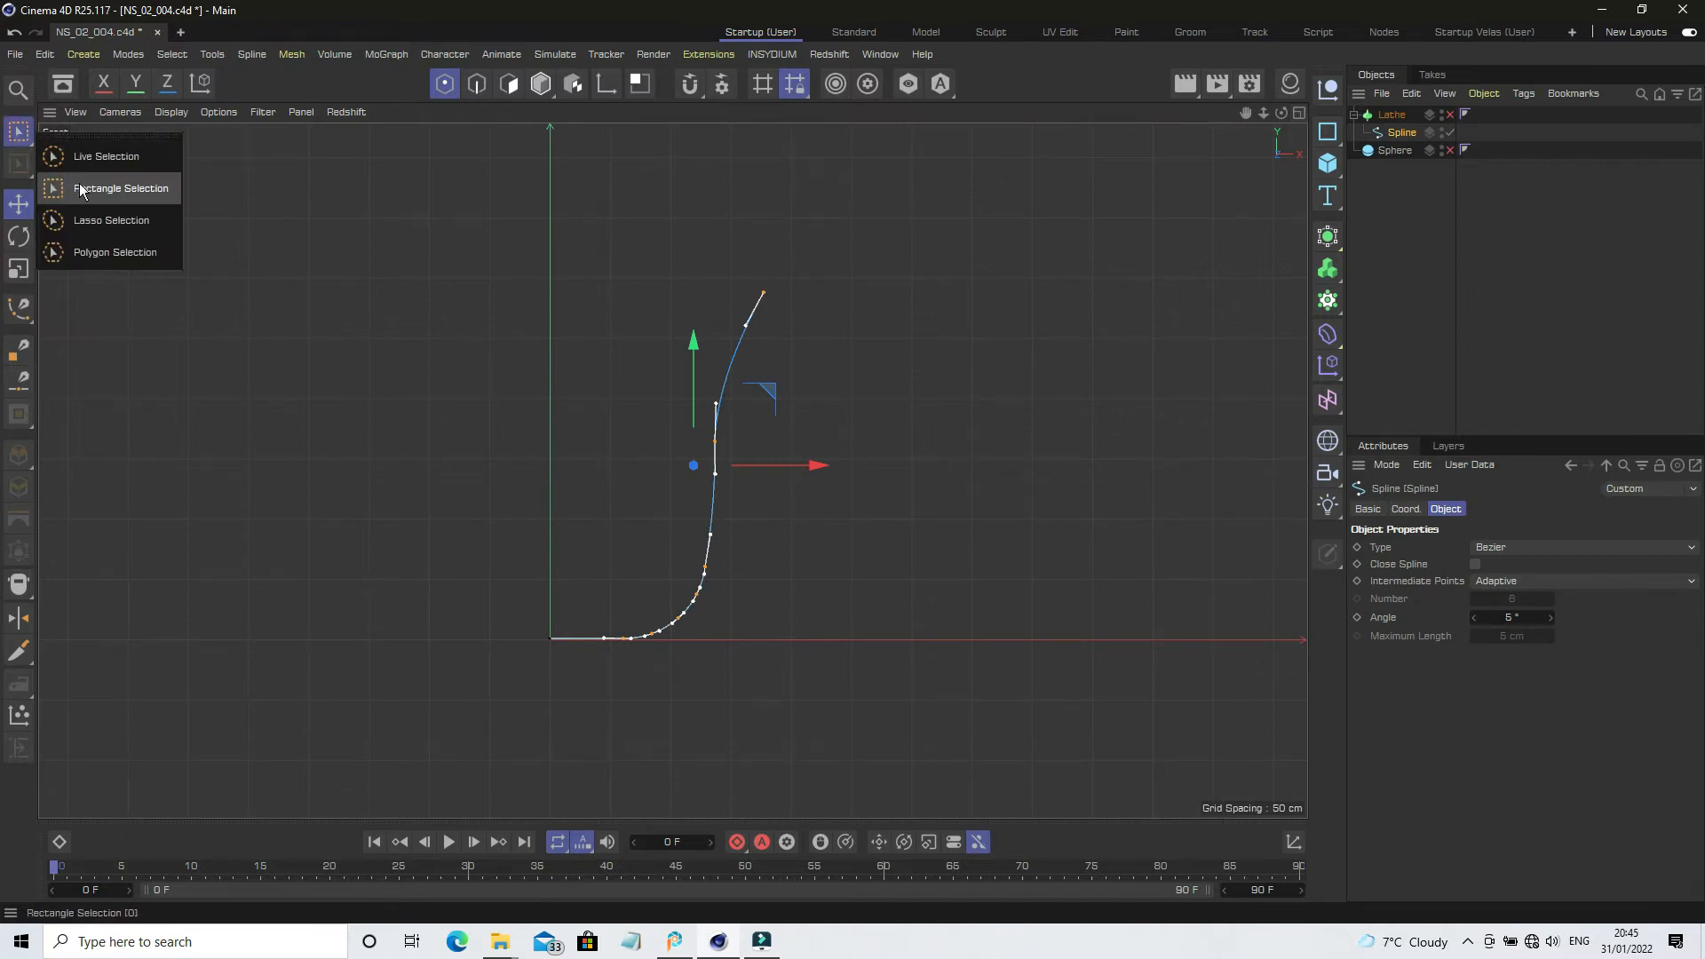
{"action": "left_click", "coordinate": [75, 189]}
{"action": "left_click_drag", "start_coordinate": [831, 233], "coordinate": [719, 391]}
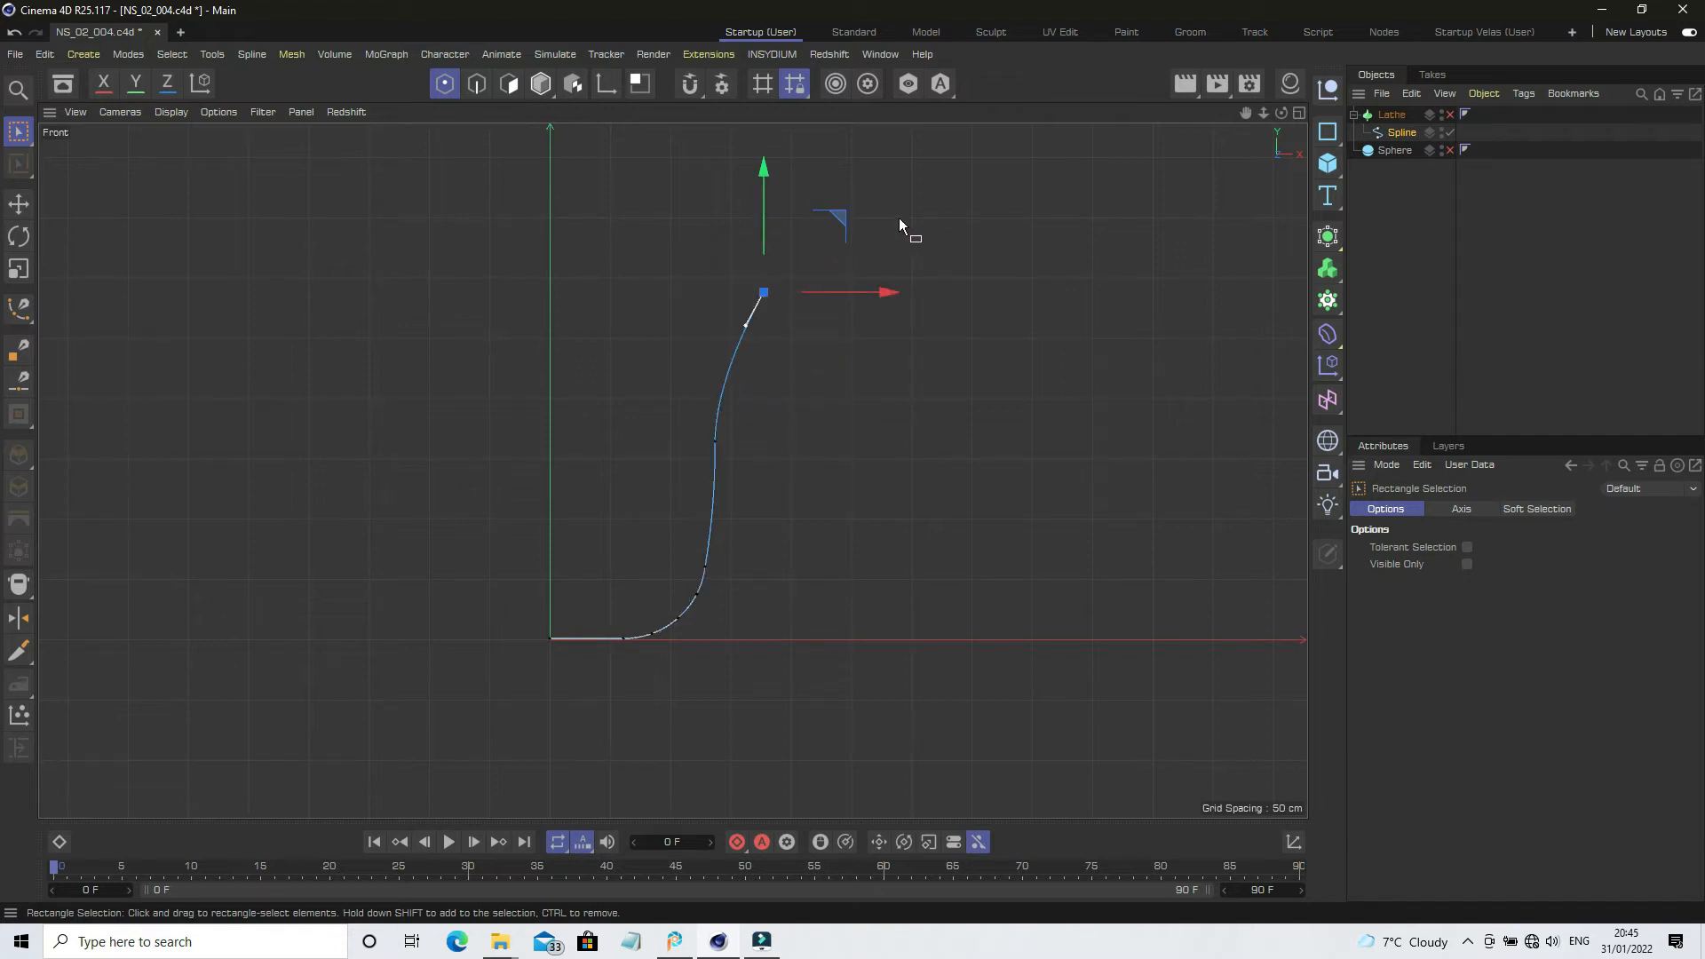
{"action": "left_click_drag", "start_coordinate": [900, 217], "coordinate": [664, 451]}
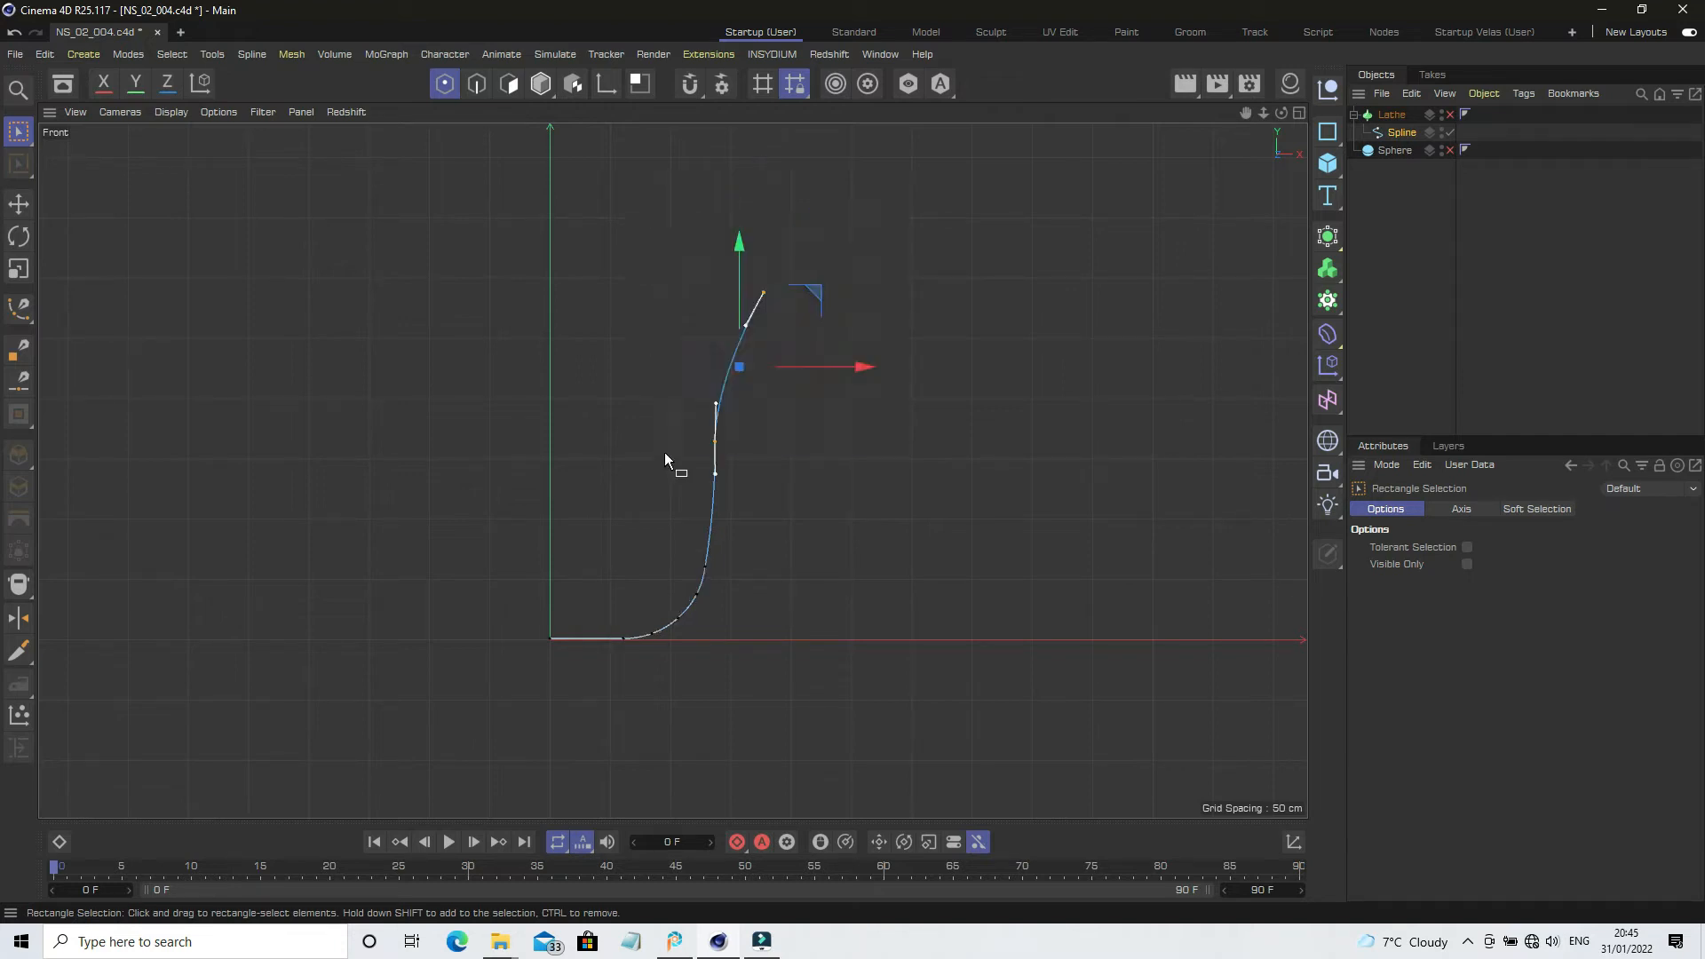
{"action": "key", "text": "e"}
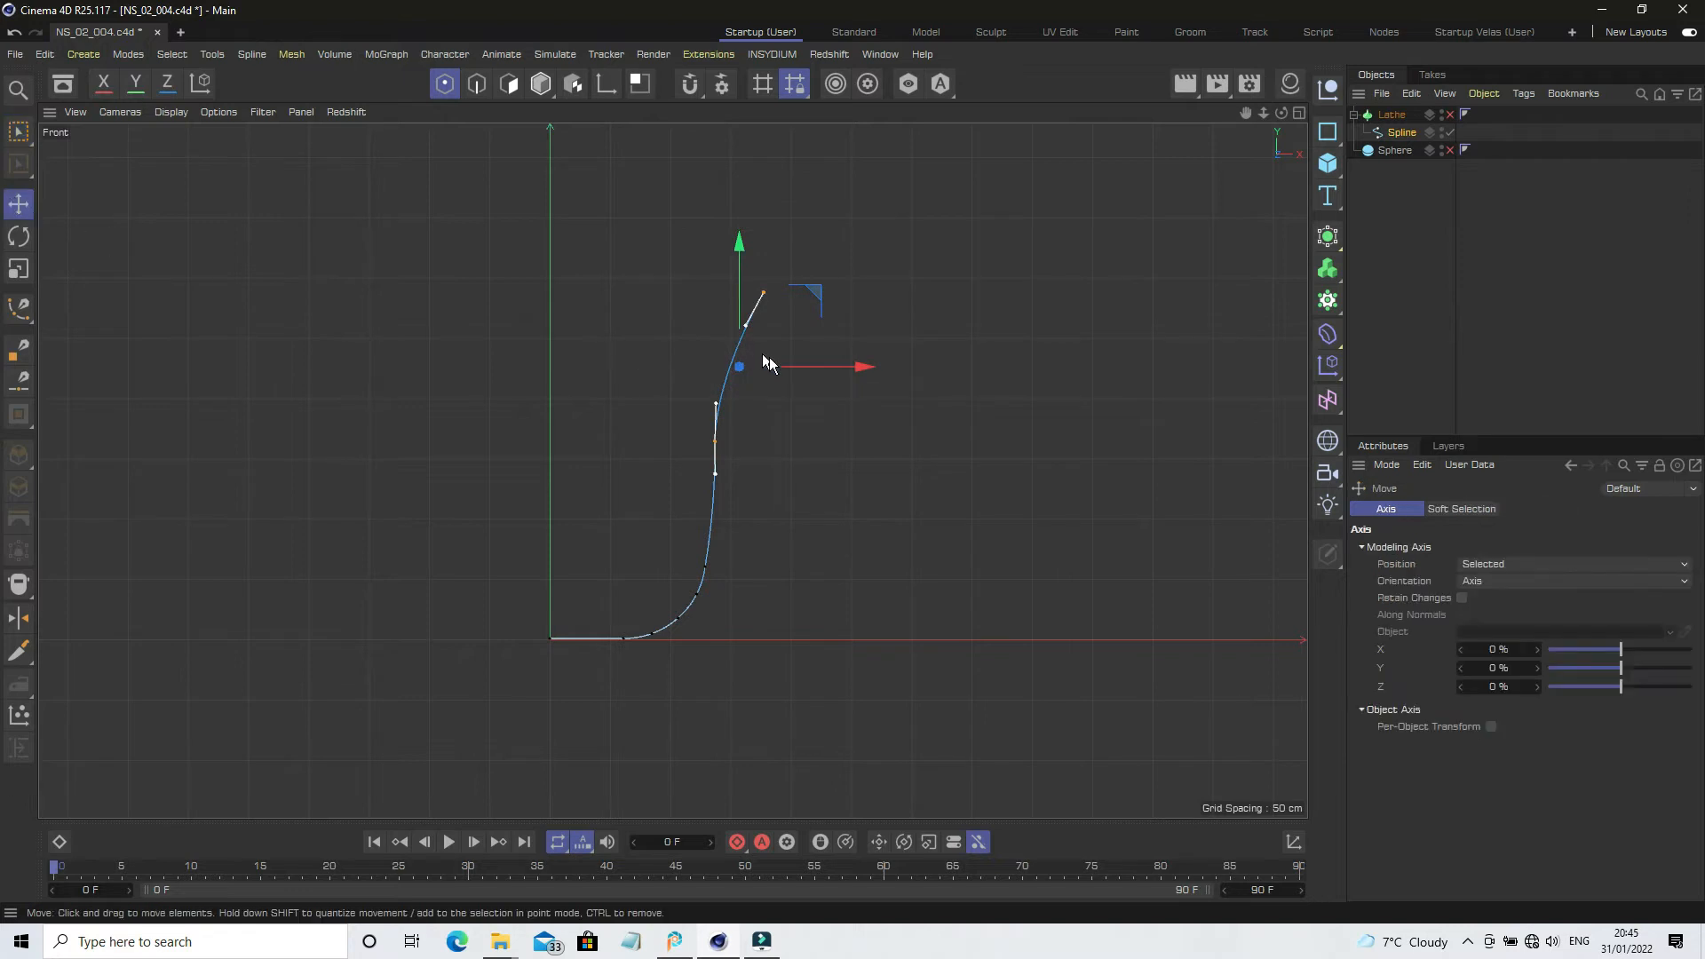
{"action": "left_click_drag", "start_coordinate": [787, 364], "coordinate": [769, 359]}
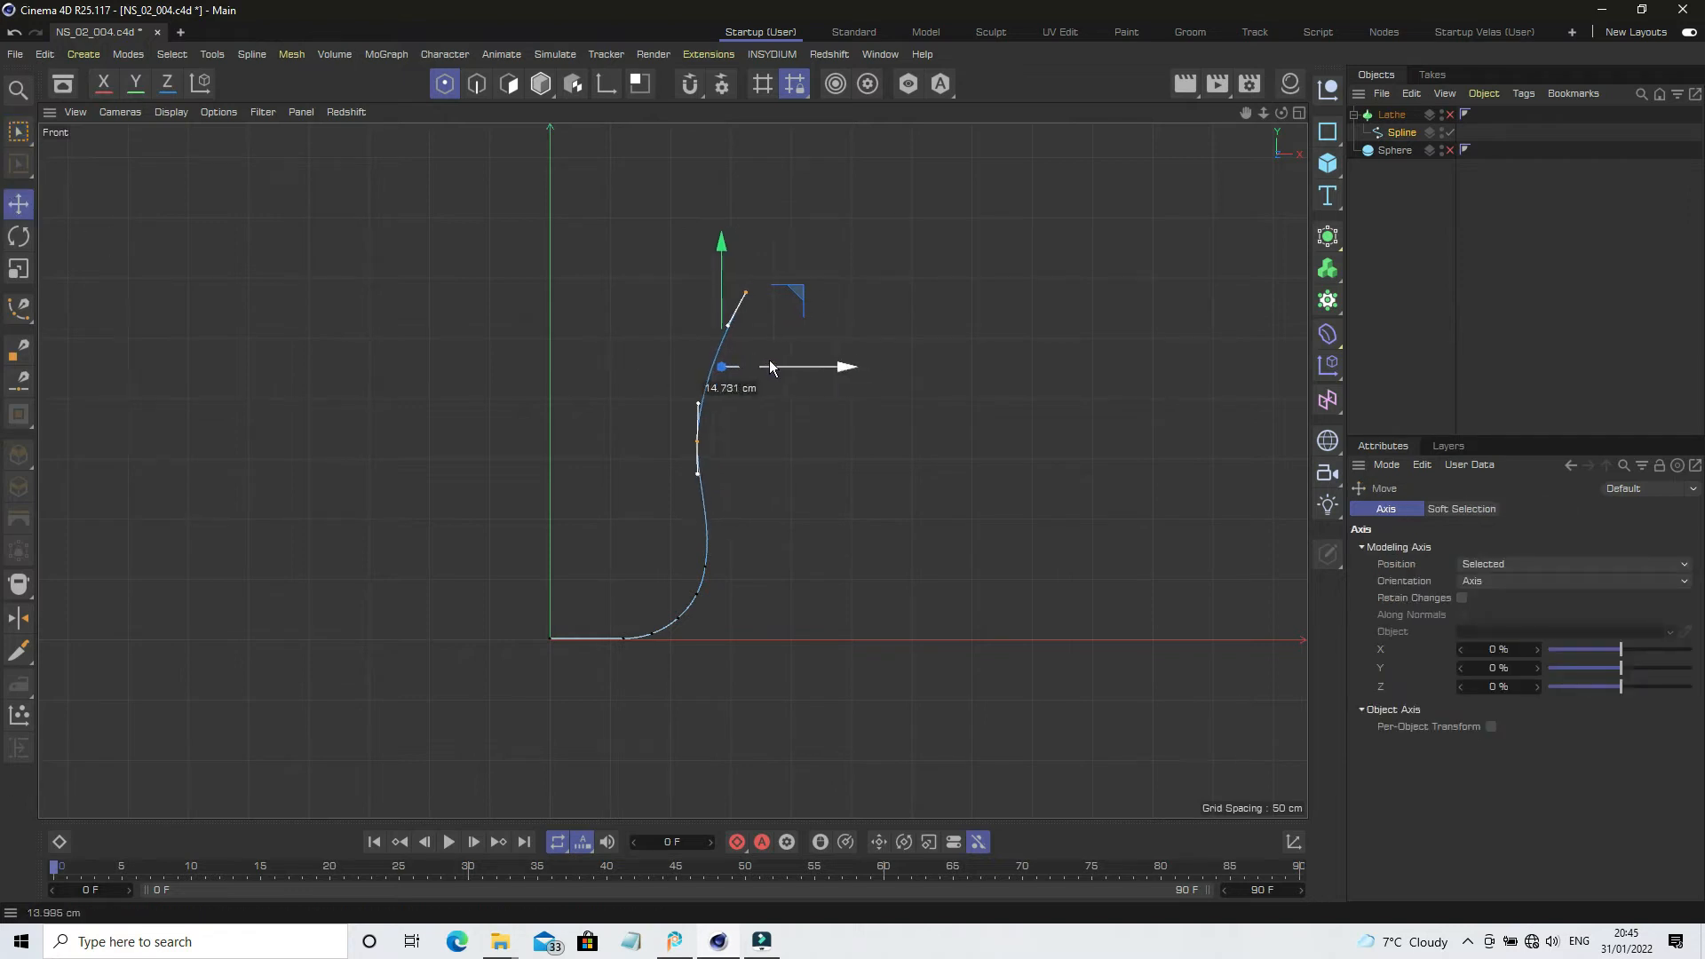
{"action": "left_click", "coordinate": [779, 230]}
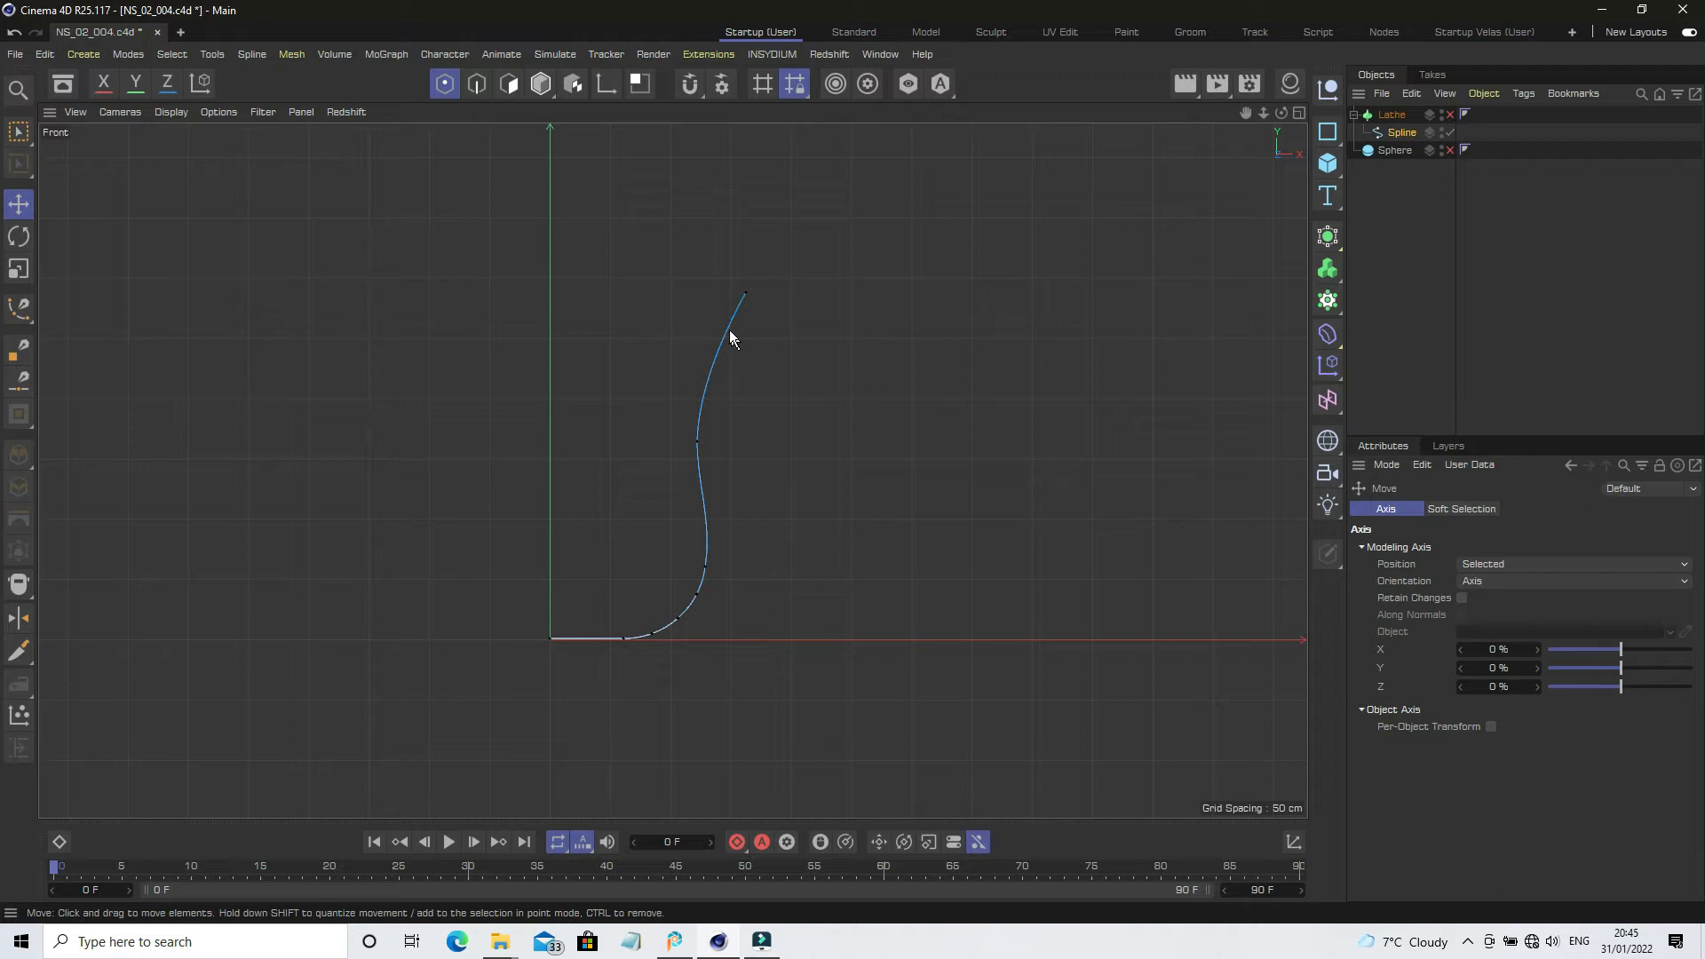
Select only the spline's topmost point with Rectangle Selection and move it about 9 cm along X toward the vertical axis.
{"action": "left_click", "coordinate": [19, 133]}
{"action": "left_click", "coordinate": [19, 133]}
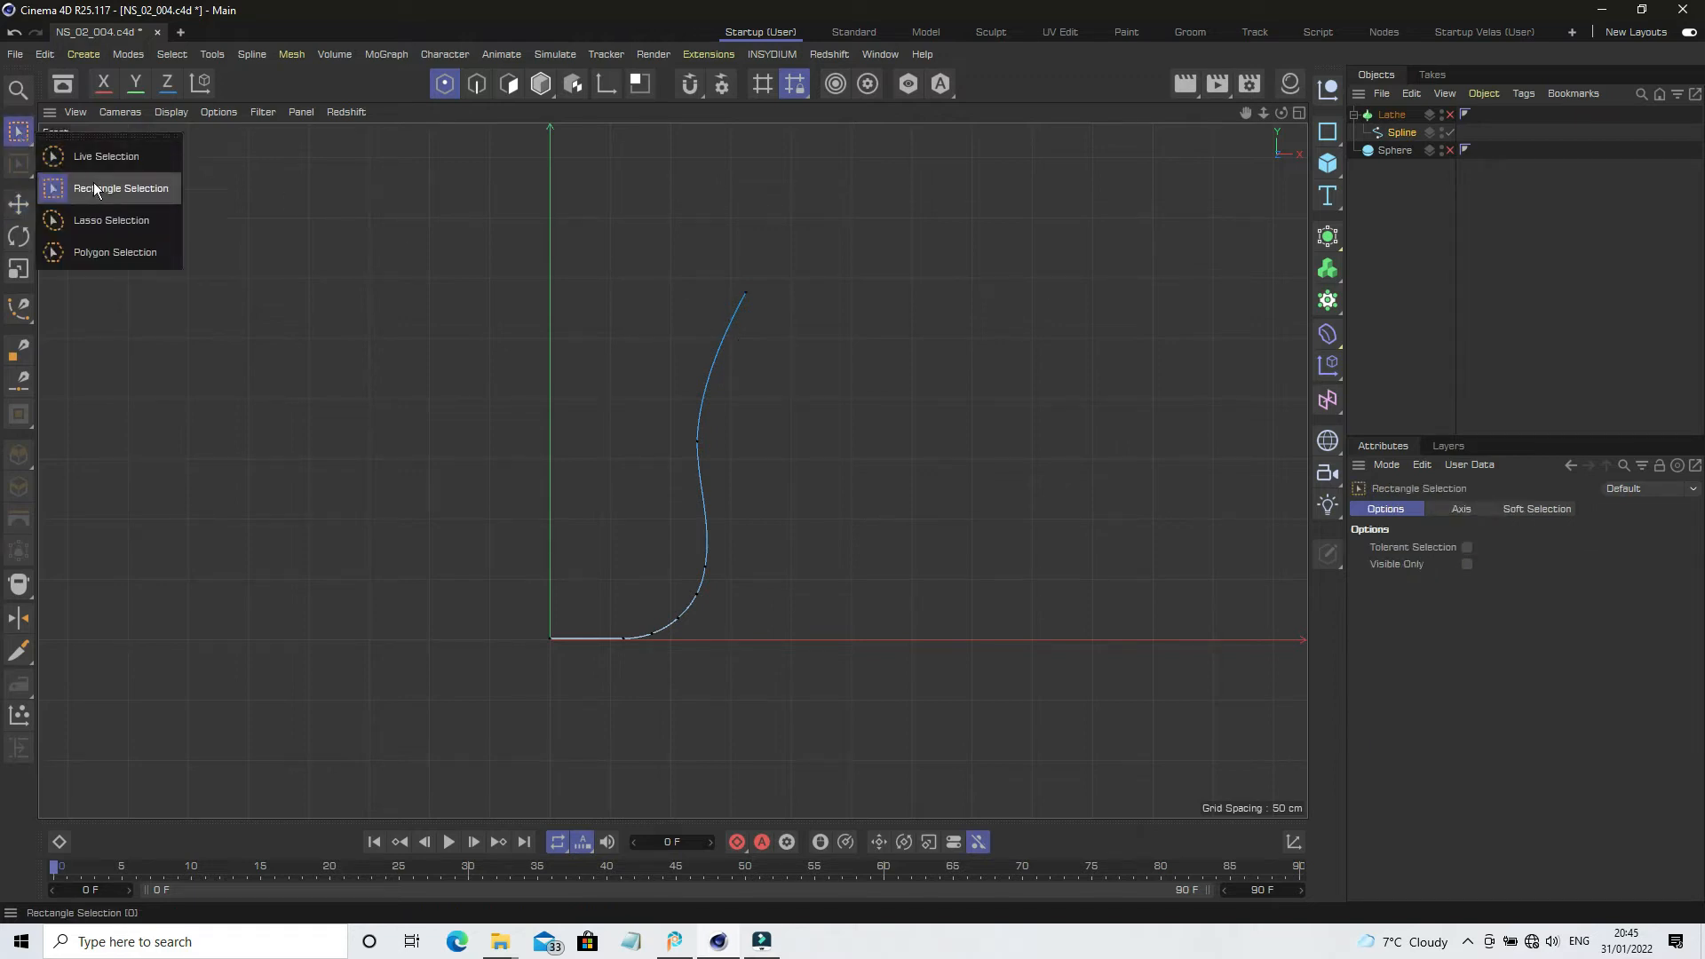
{"action": "left_click", "coordinate": [99, 187]}
{"action": "left_click_drag", "start_coordinate": [884, 251], "coordinate": [699, 348]}
{"action": "key", "text": "e"}
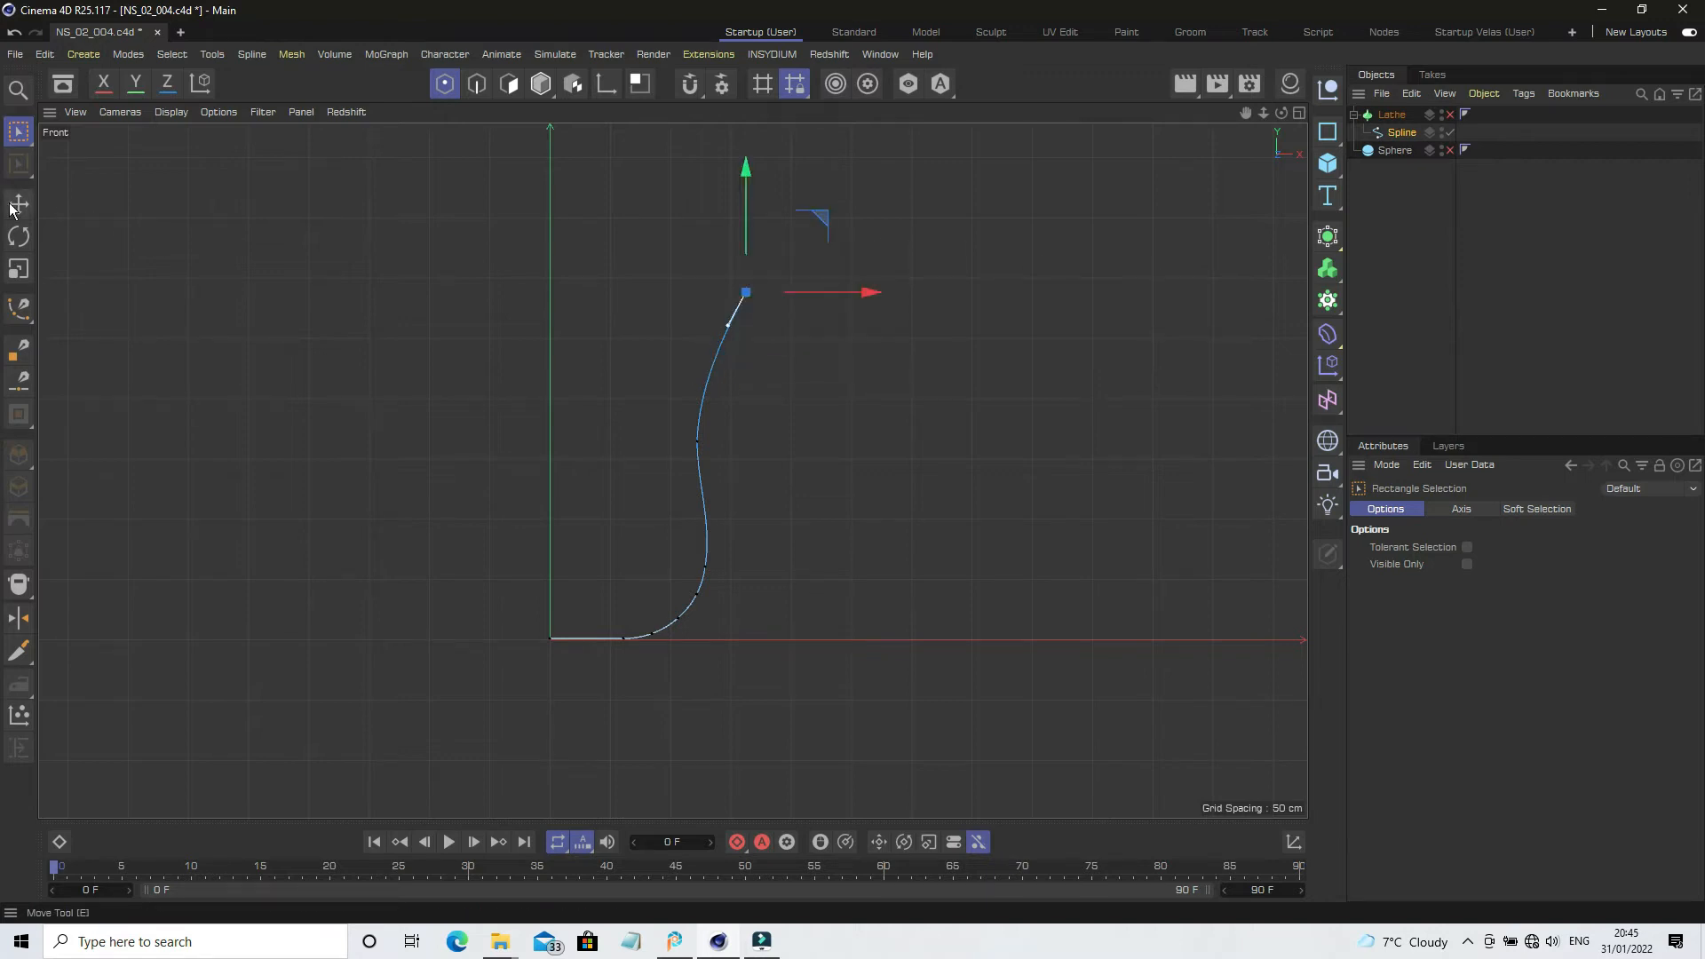
{"action": "left_click_drag", "start_coordinate": [801, 292], "coordinate": [789, 291]}
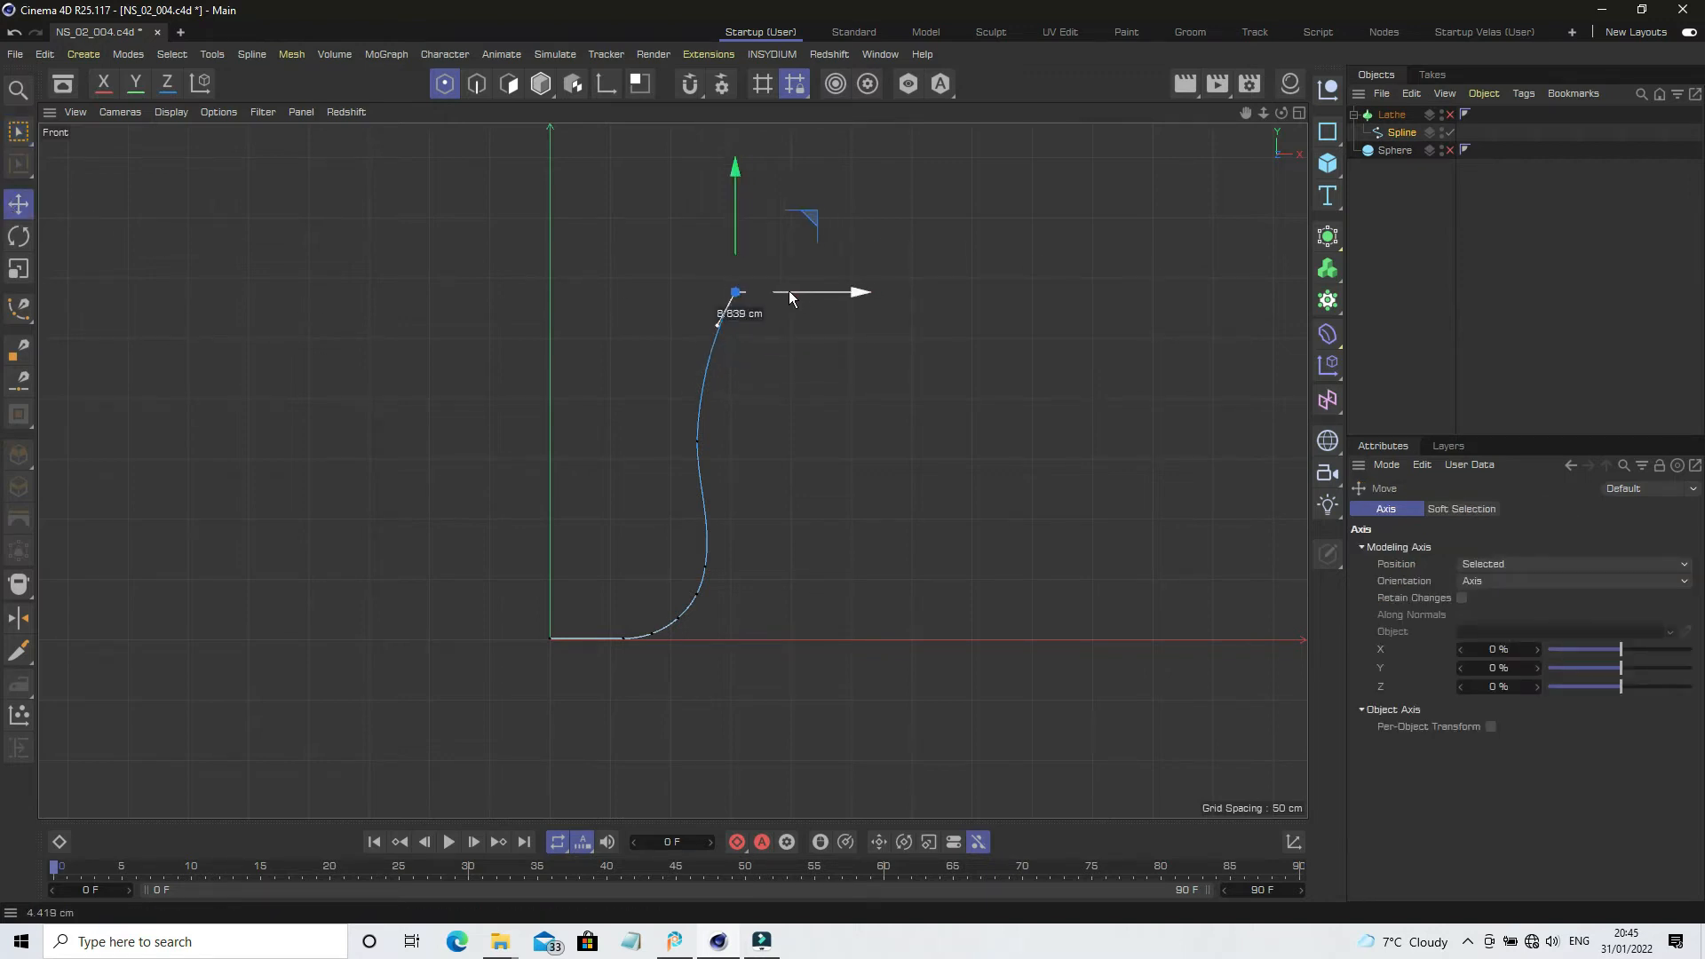
{"action": "left_click", "coordinate": [1431, 274]}
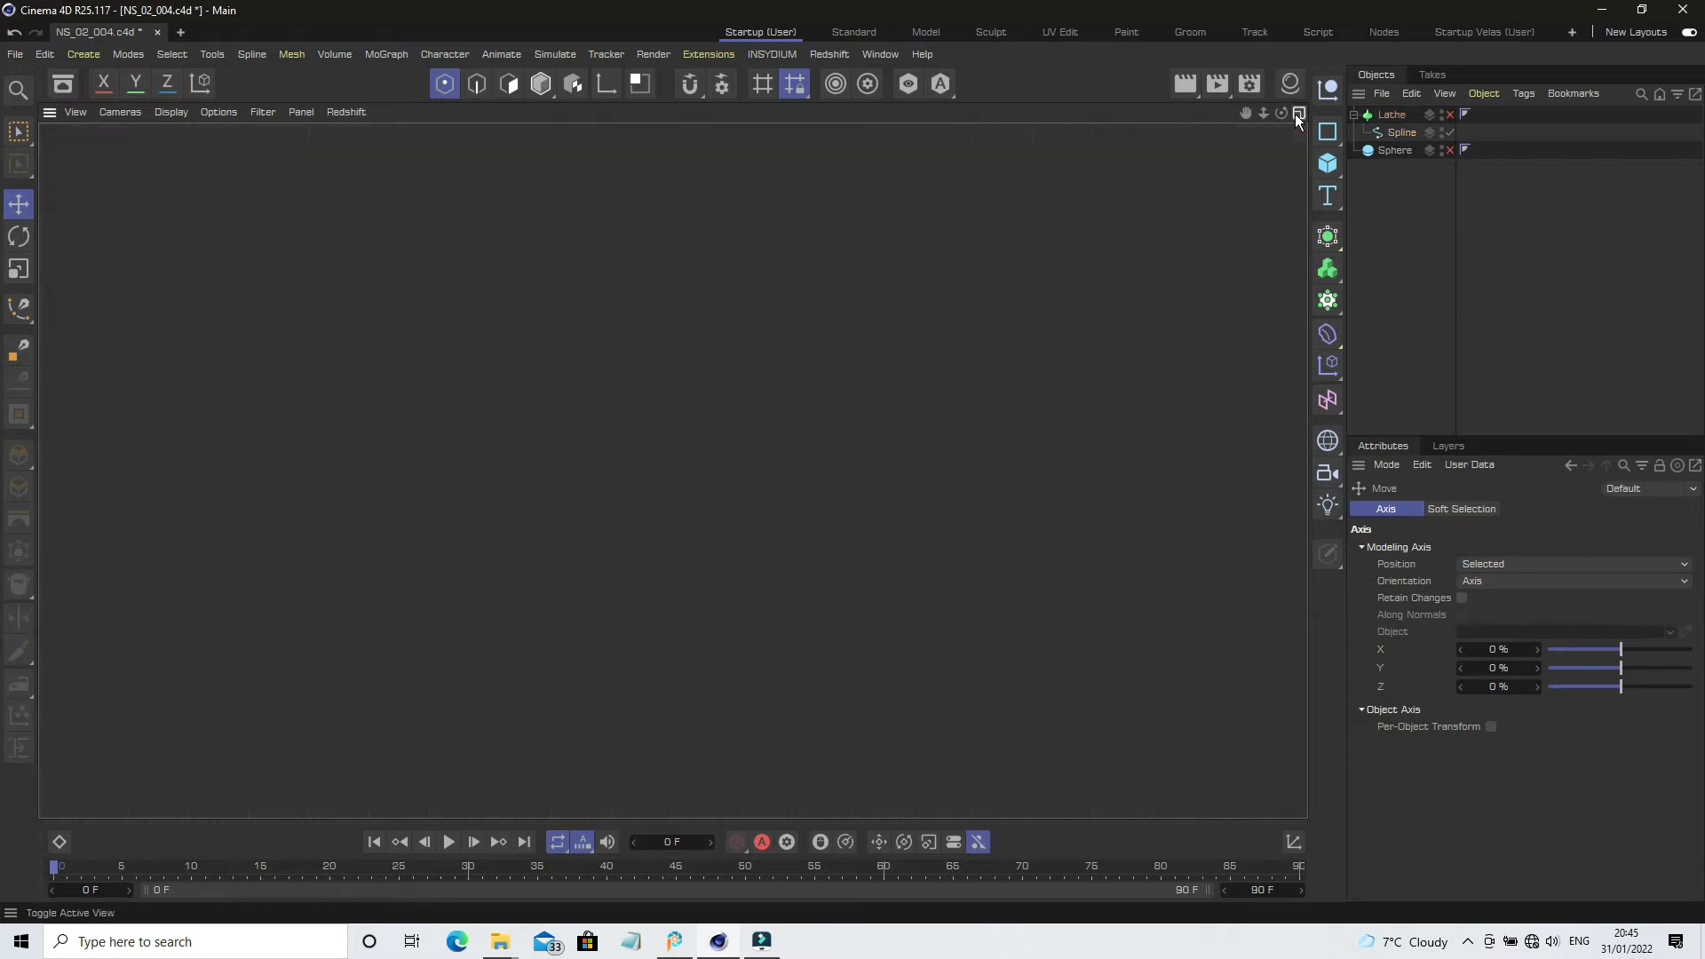
Return to the perspective view, enable the Lathe, and save the reshaped cup as a new incremental version.
{"action": "key", "text": "F5"}
{"action": "key", "text": "F1"}
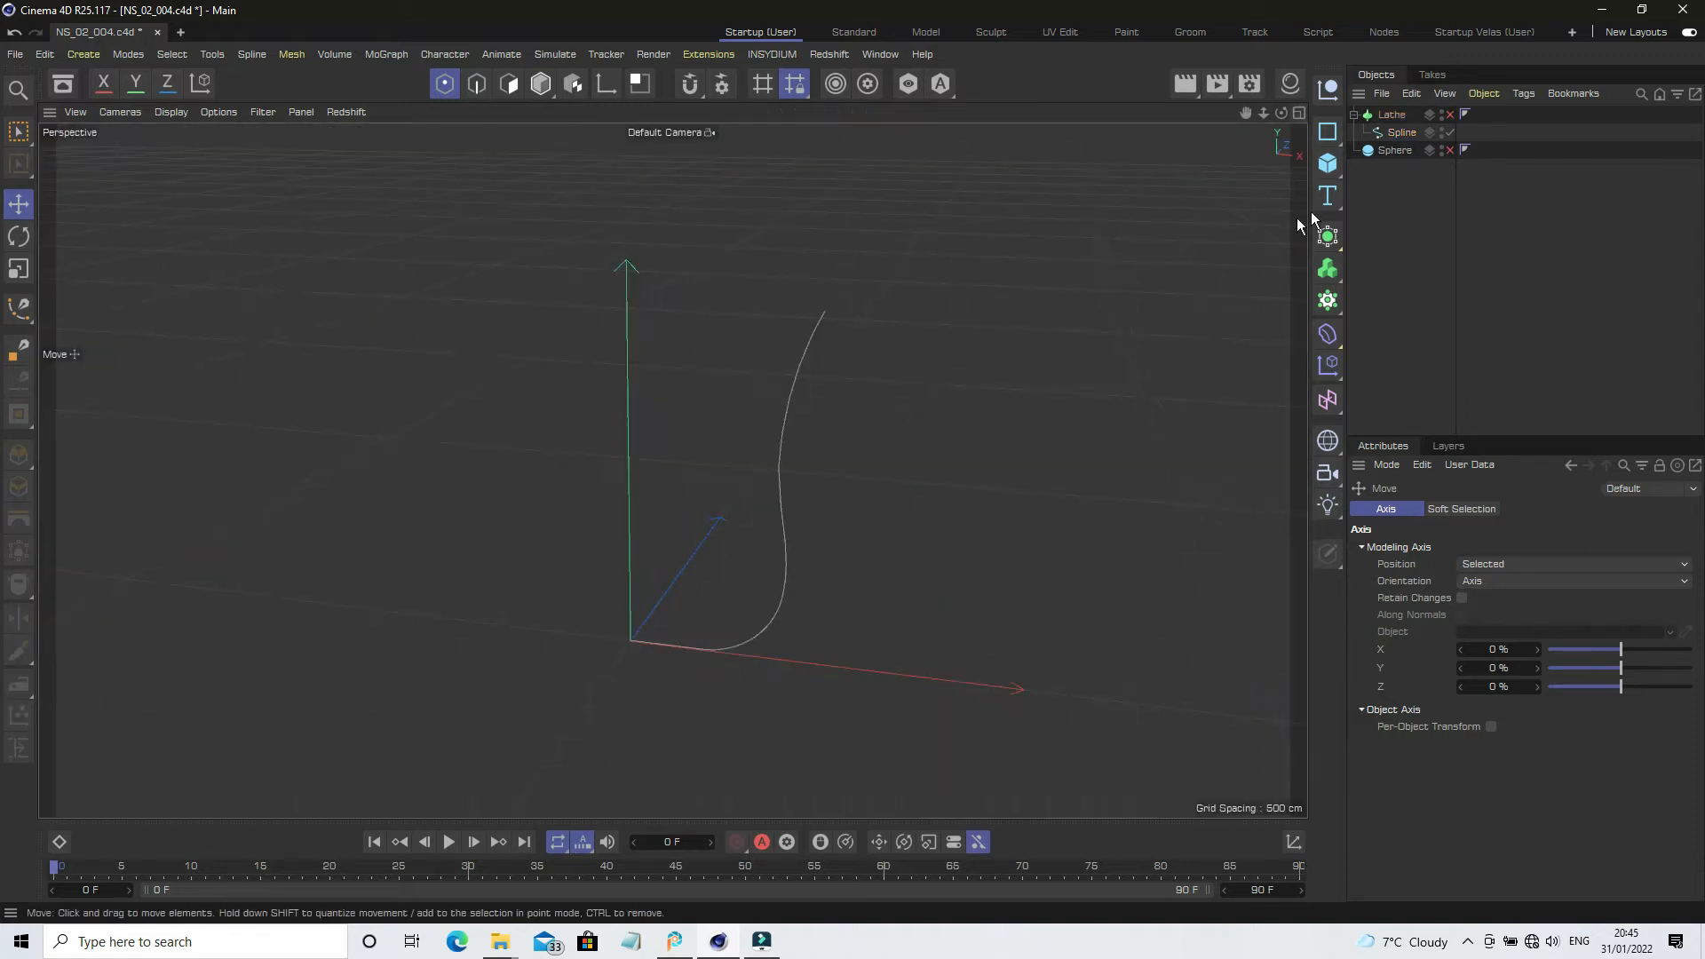
{"action": "left_click", "coordinate": [1450, 115]}
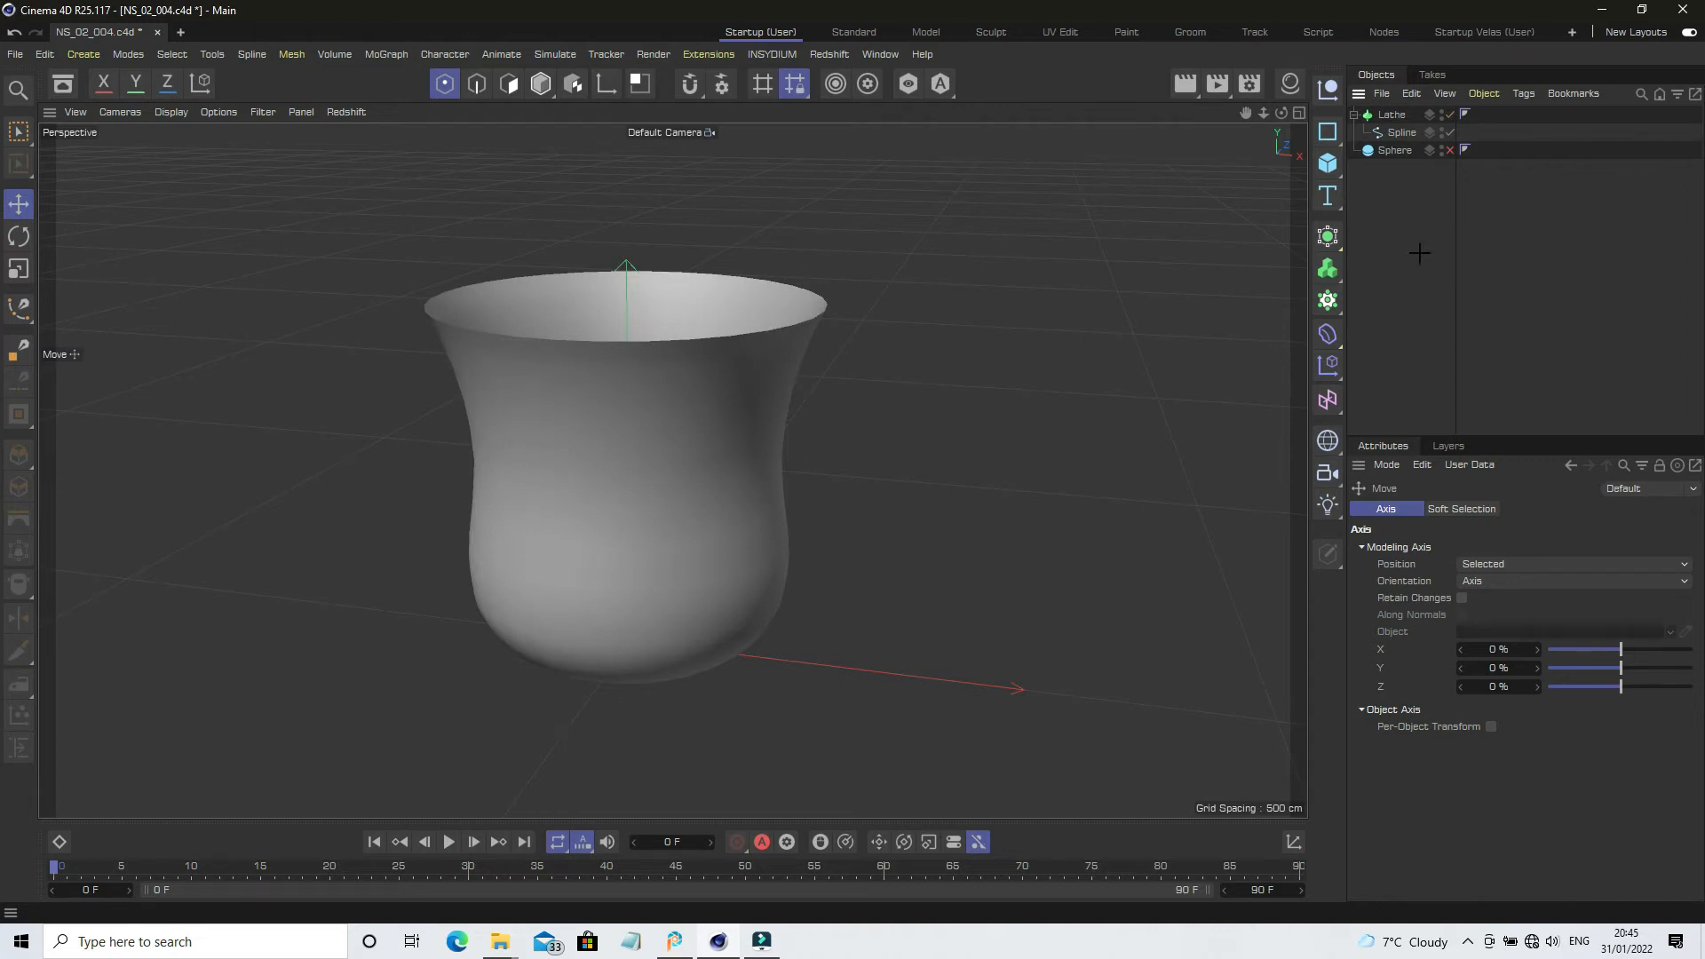
{"action": "left_click", "coordinate": [15, 54]}
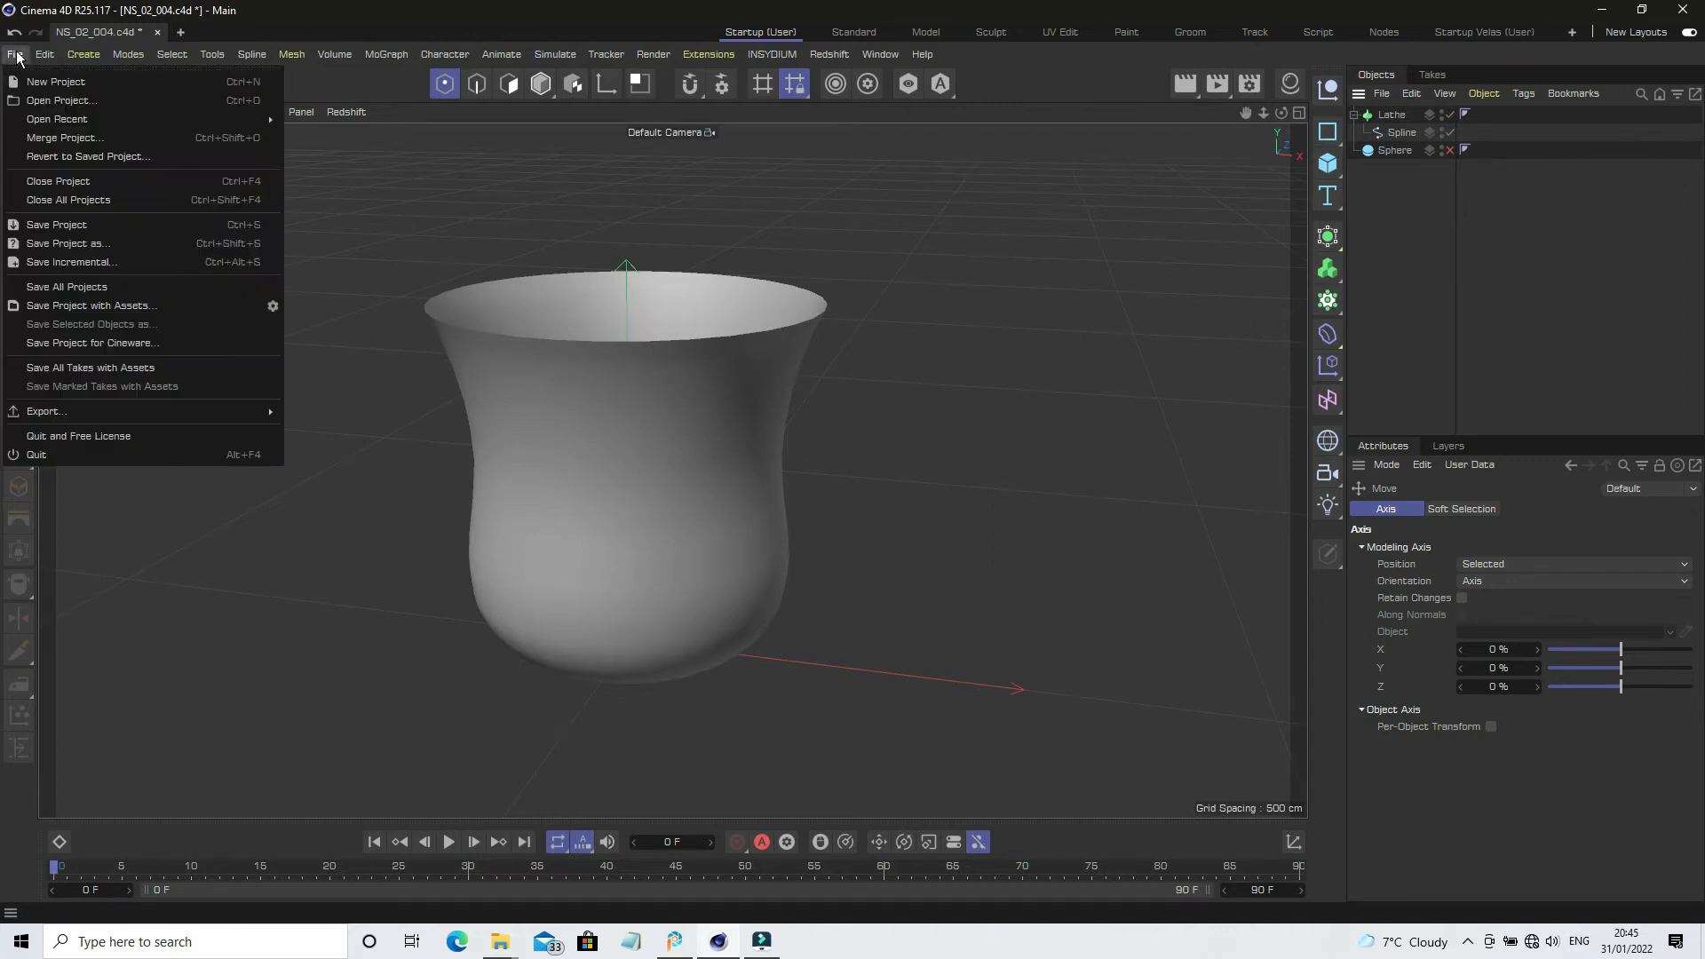
{"action": "left_click", "coordinate": [53, 262]}
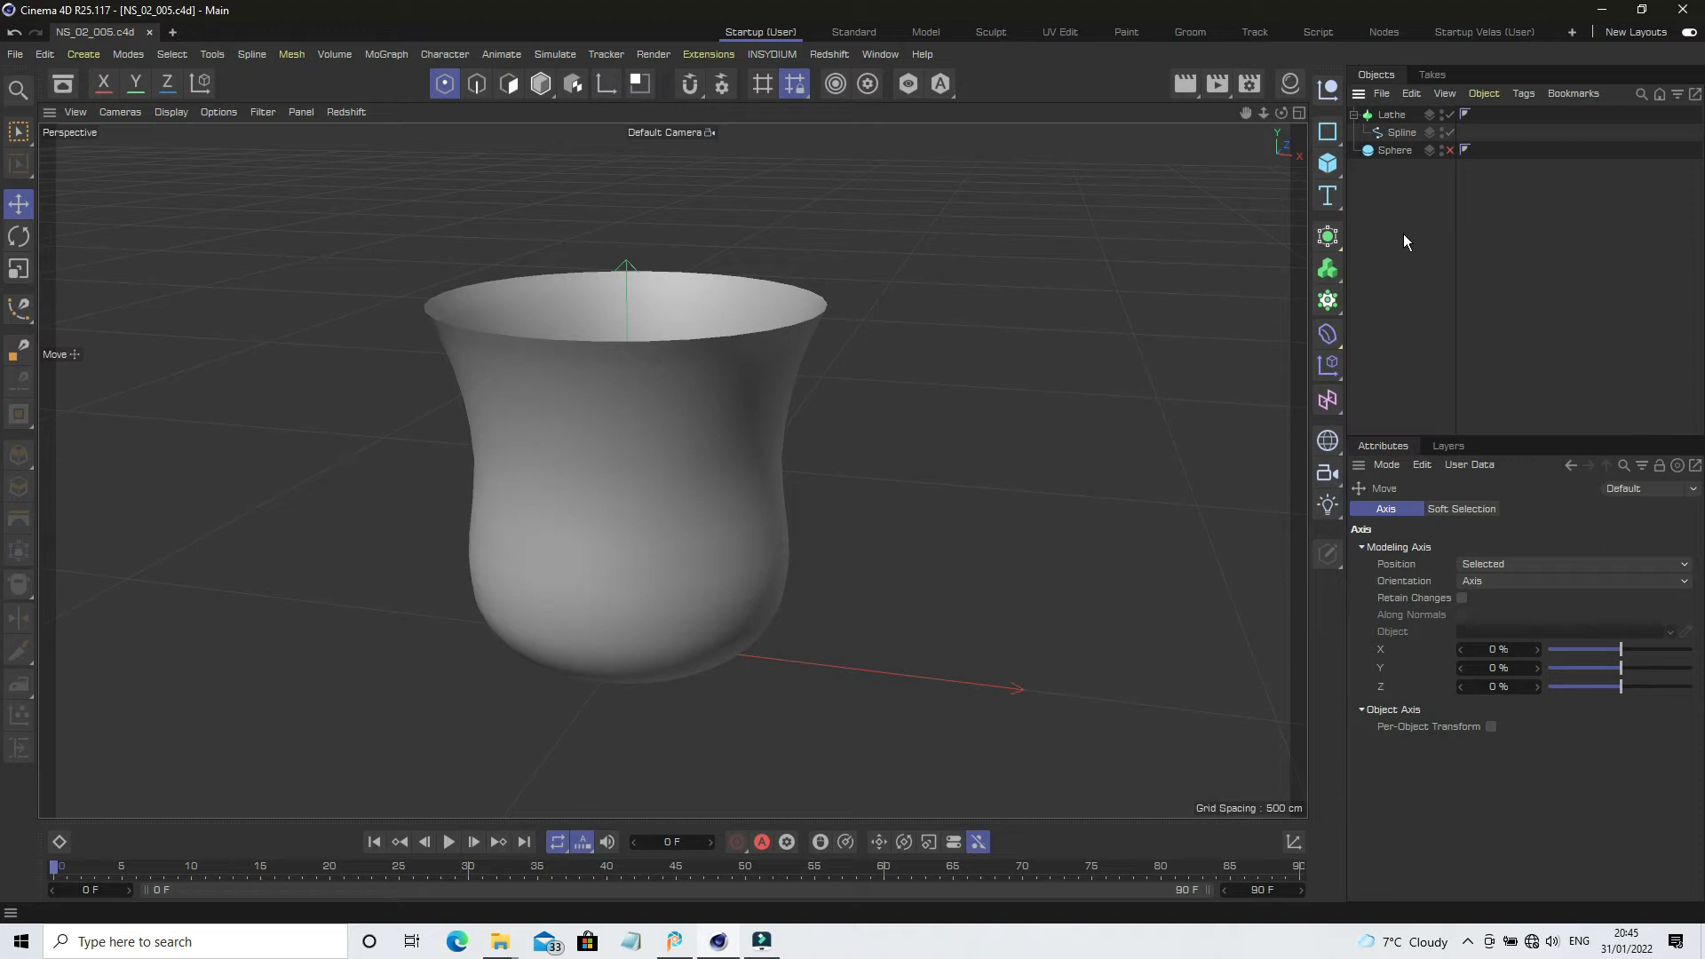
Convert the Lathe and its spline into a single polygon object with Connect Objects + Delete.
{"action": "left_click", "coordinate": [1391, 117]}
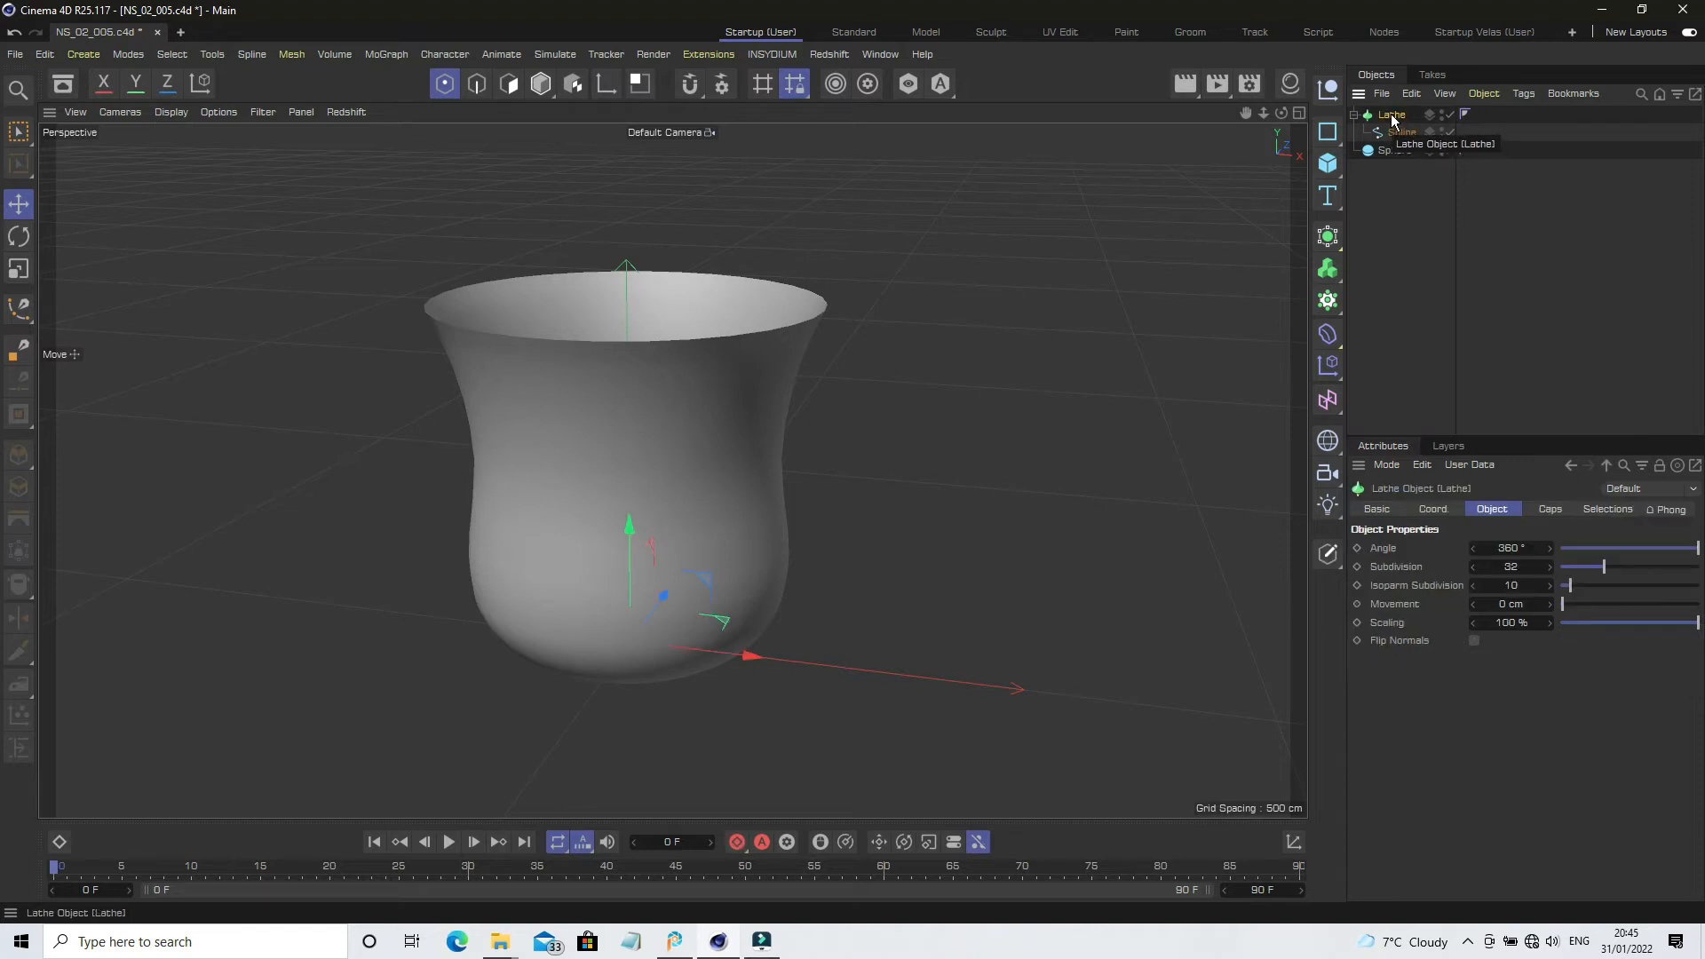
{"action": "left_click", "coordinate": [1337, 556]}
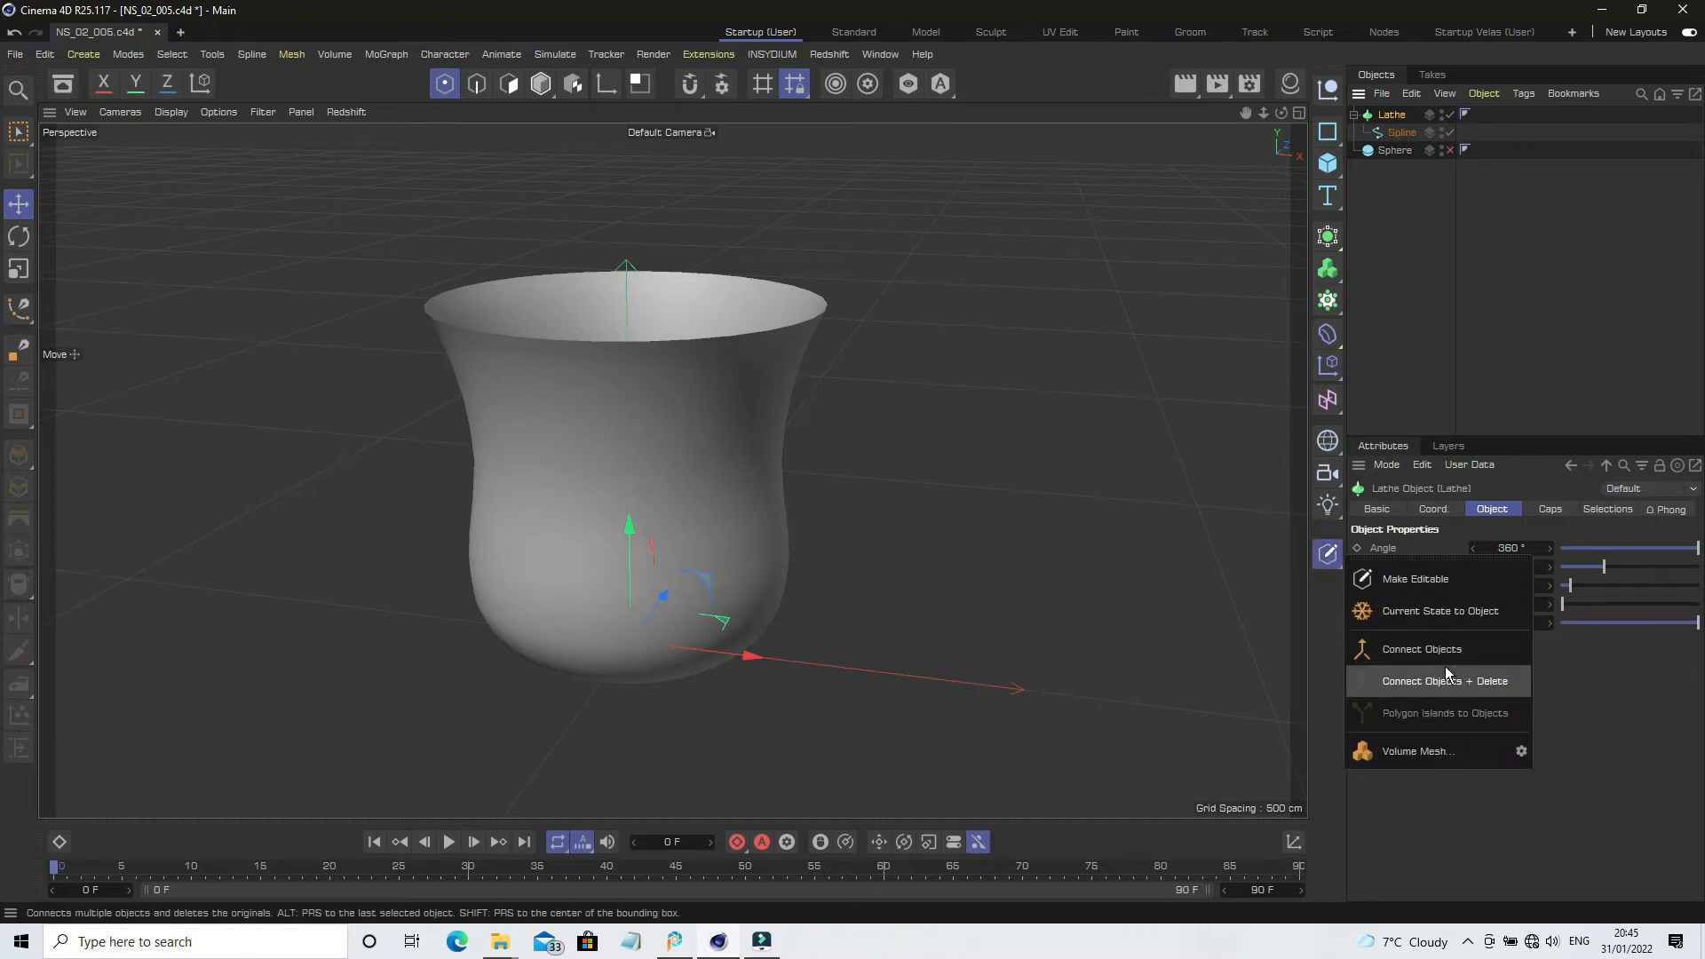
{"action": "left_click", "coordinate": [1459, 681]}
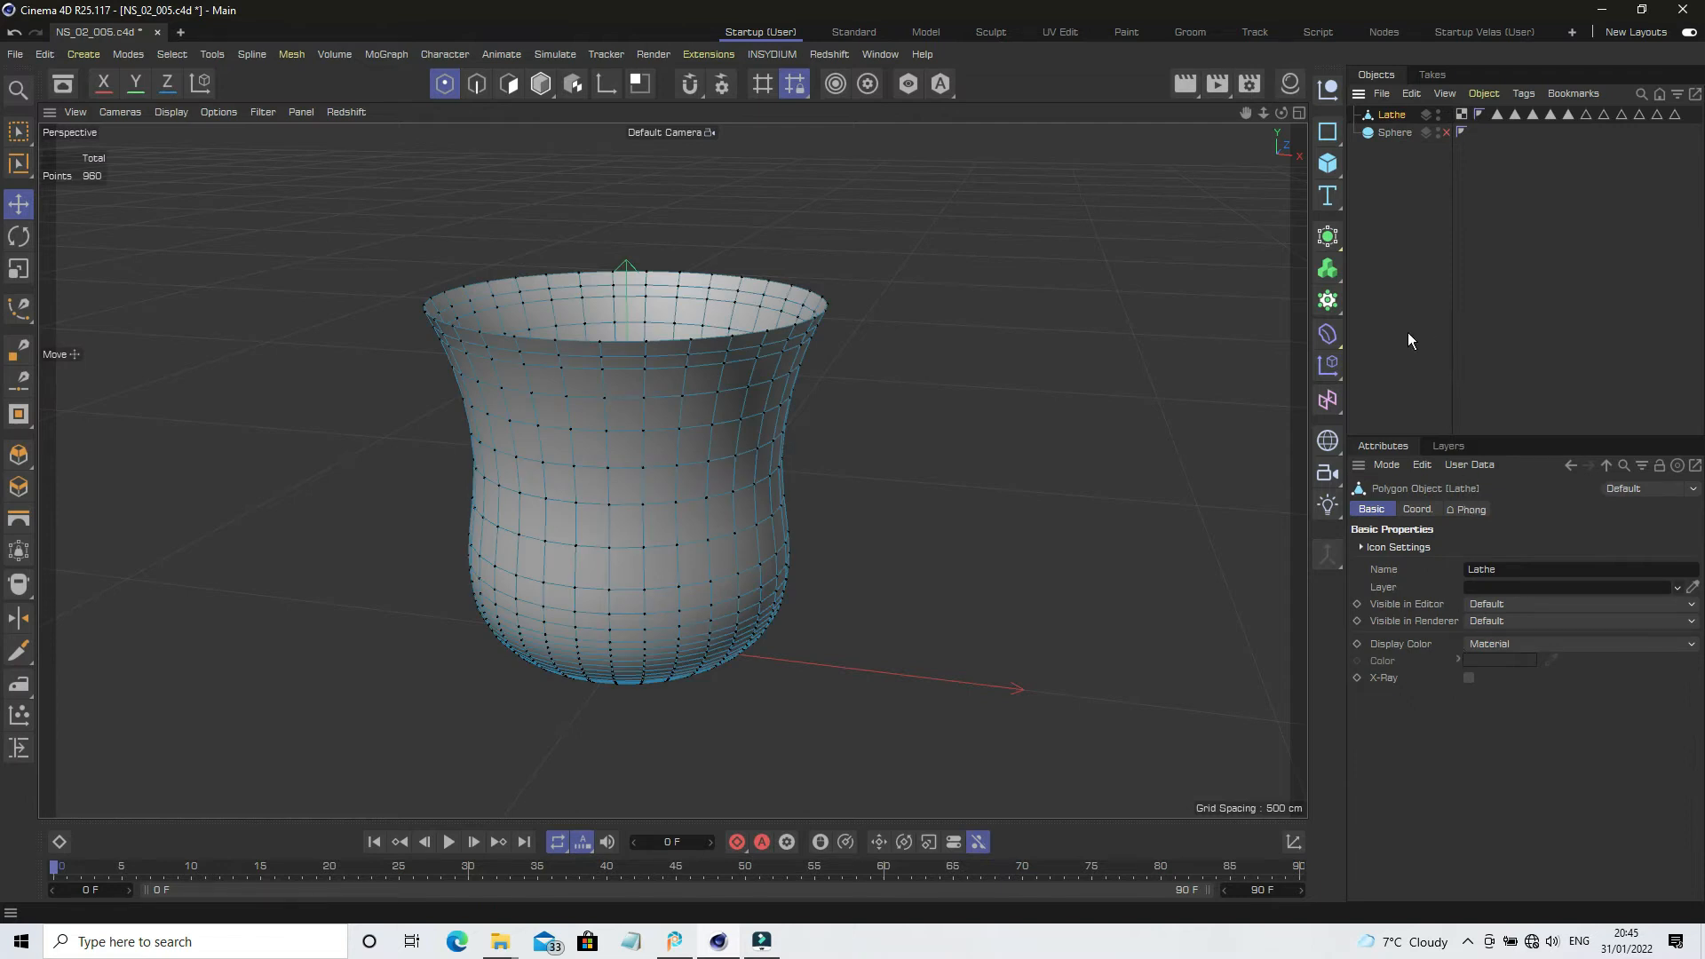
Rename the polygon object Cup01 and save the project as a new incremental version.
{"action": "double_click", "coordinate": [1392, 114]}
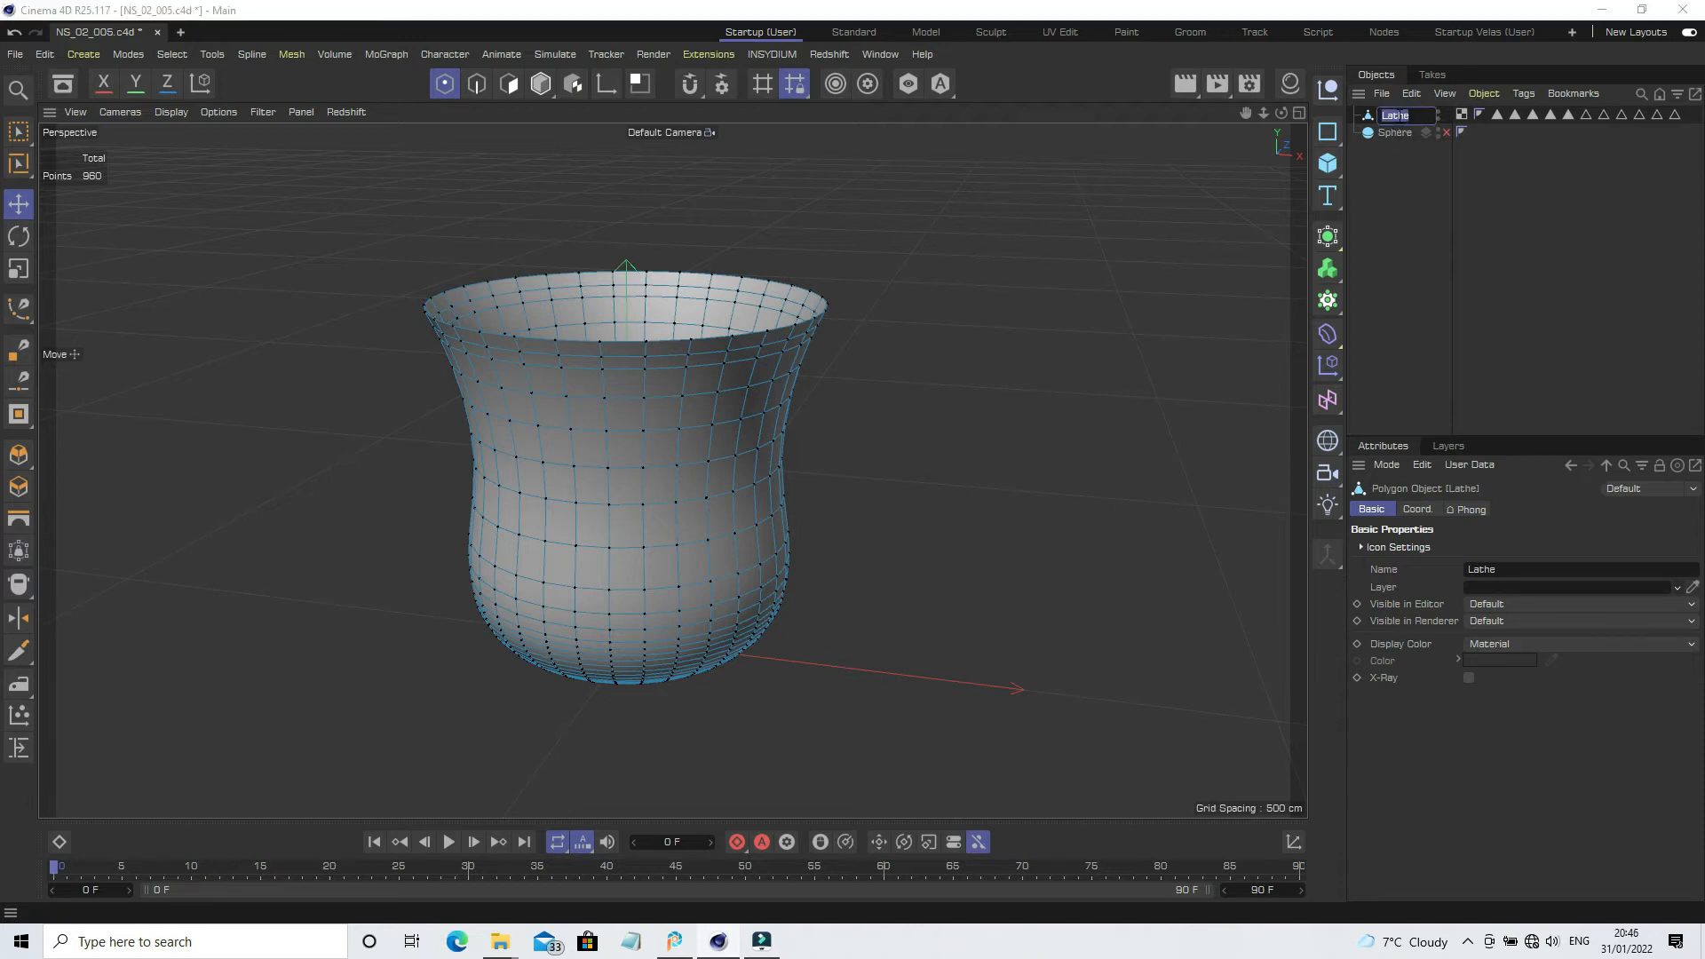
{"action": "type", "text": "Cup01"}
{"action": "key", "text": "Return"}
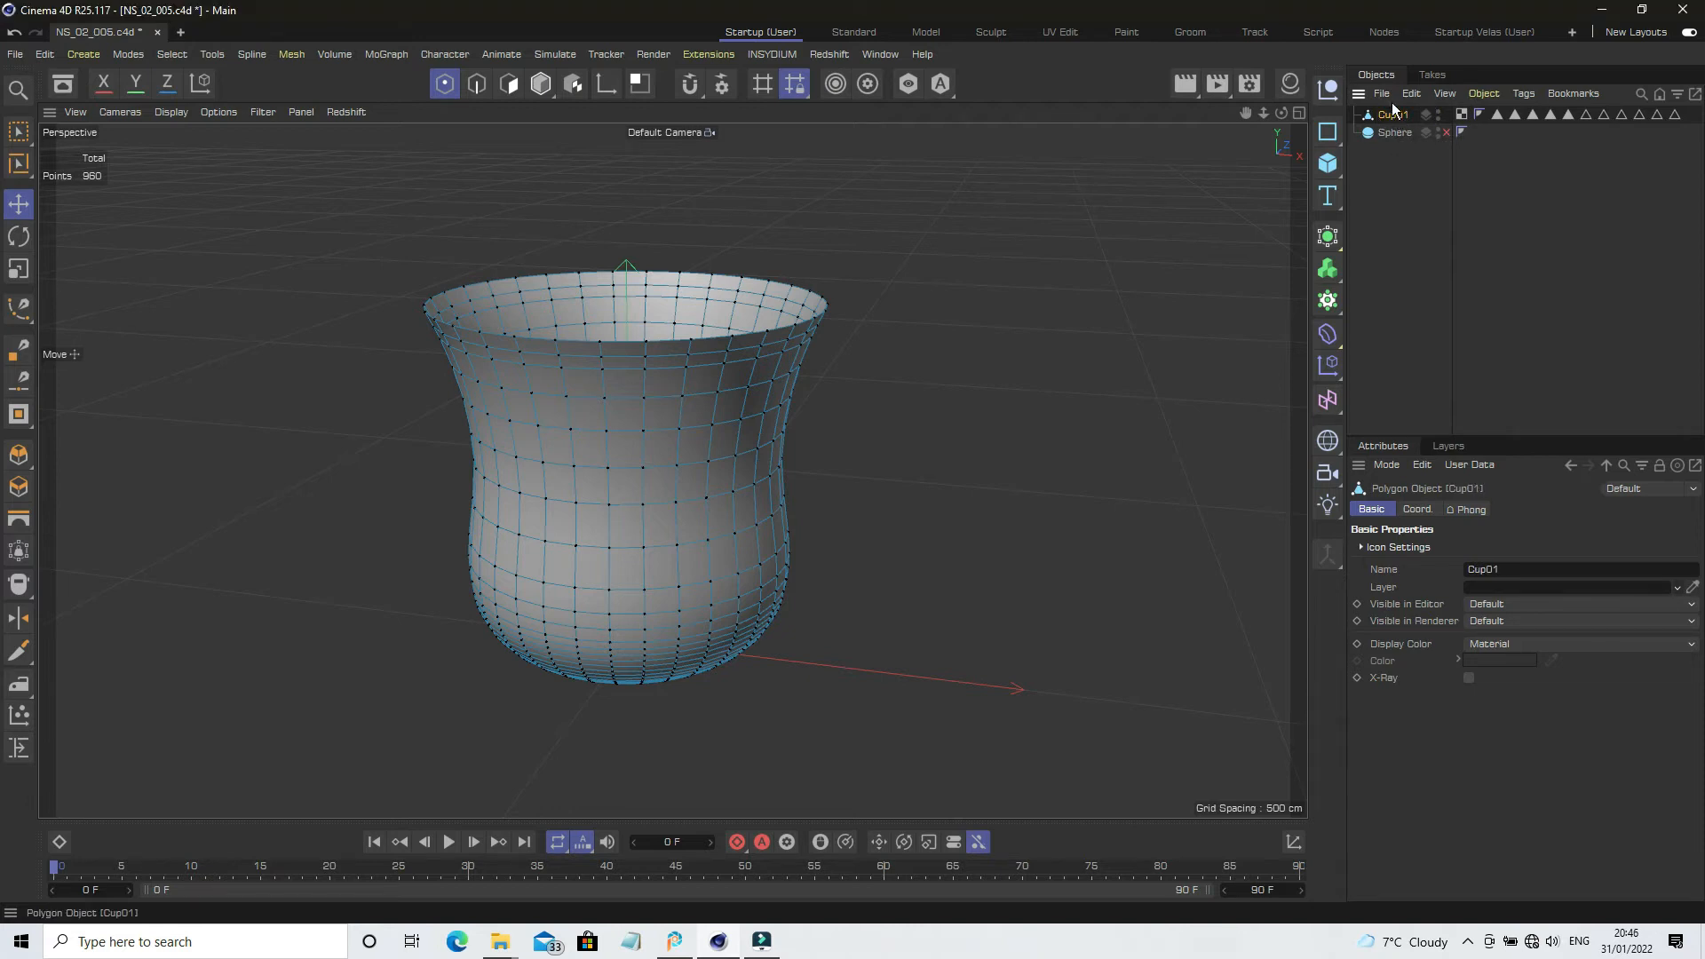
{"action": "left_click", "coordinate": [1409, 208]}
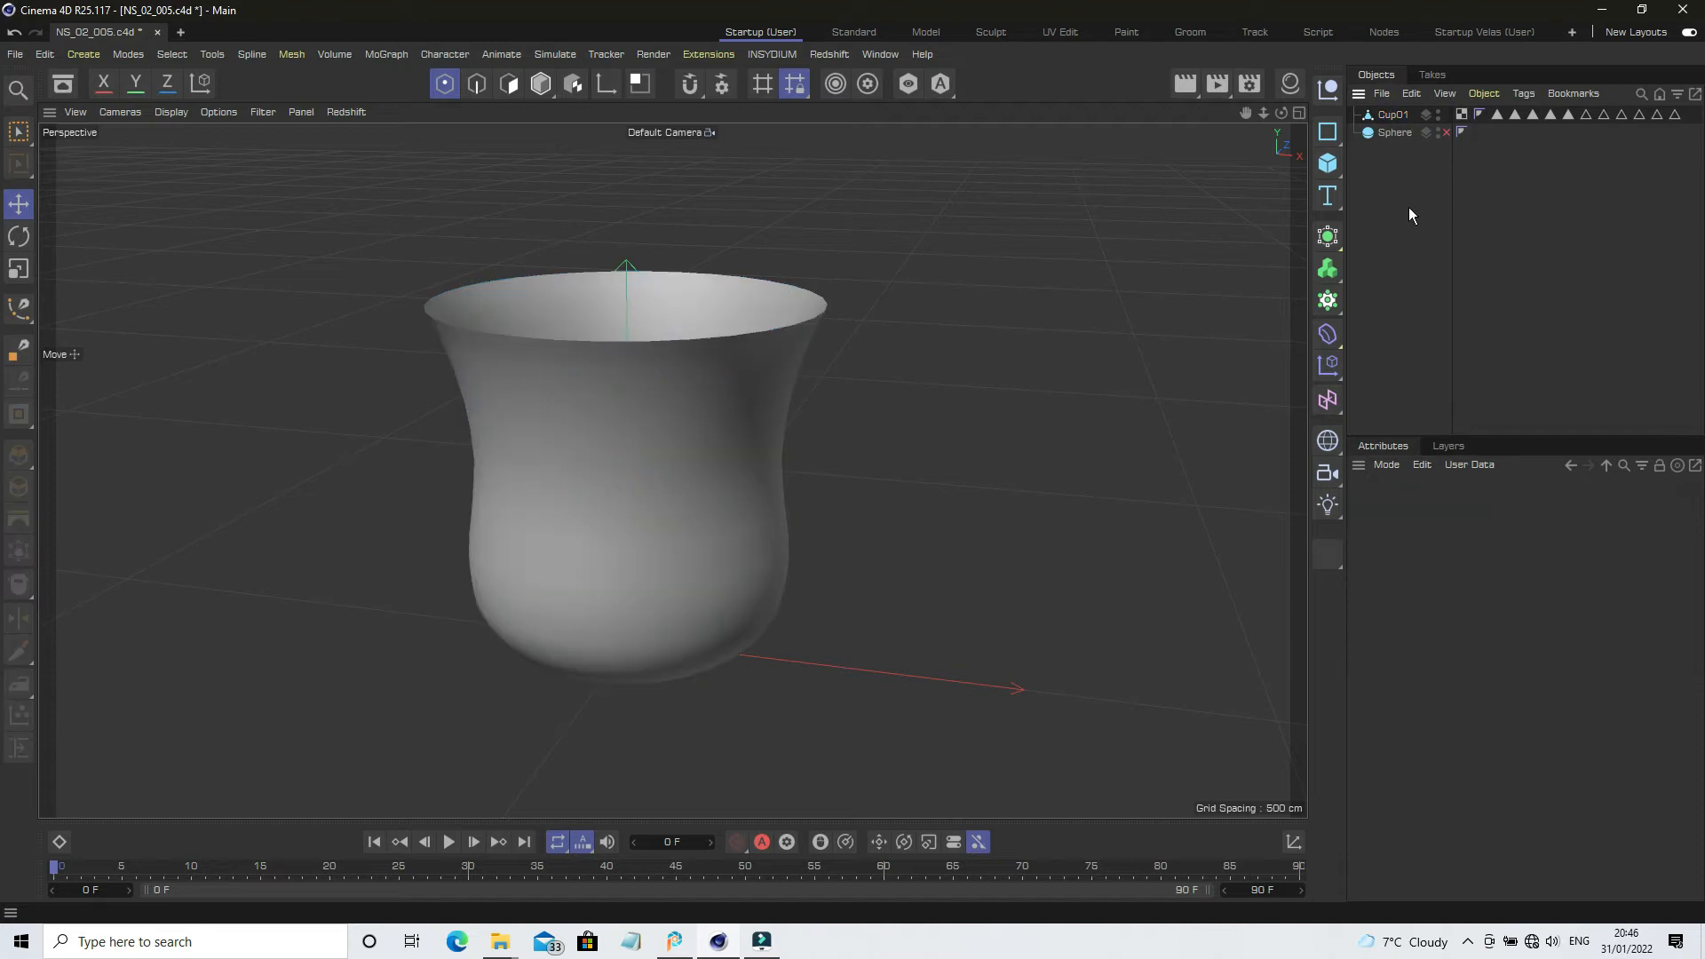
{"action": "left_click", "coordinate": [15, 55]}
{"action": "left_click", "coordinate": [69, 262]}
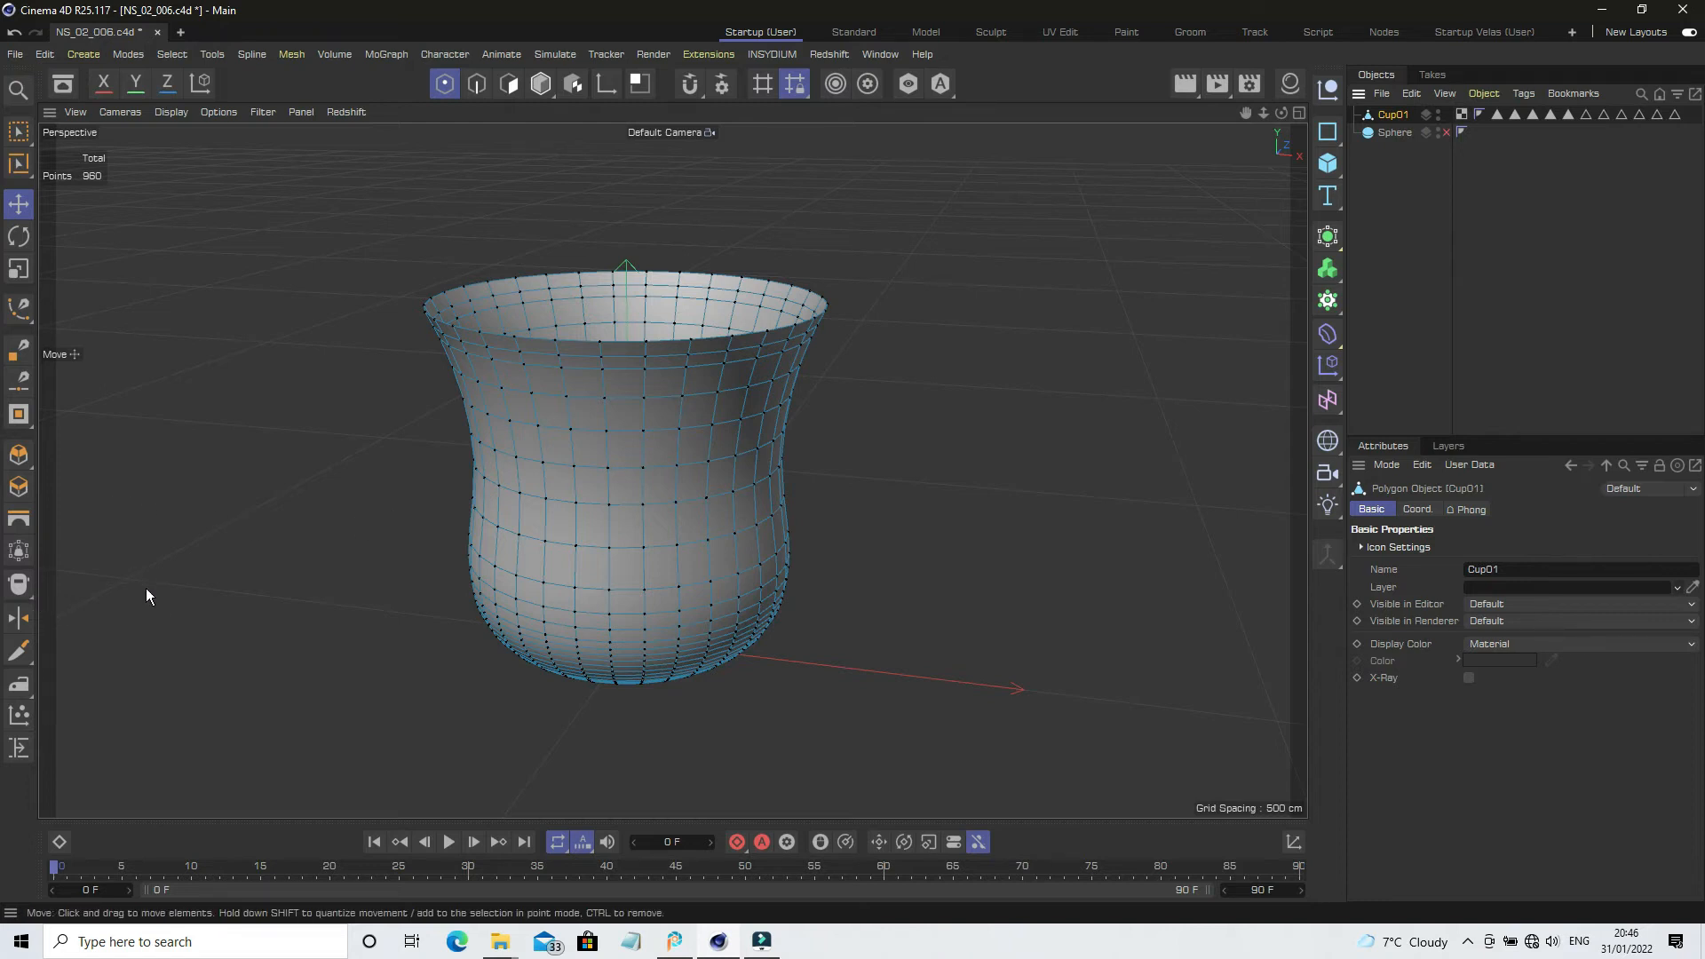
Try adding horizontal loop cuts around the middle of Cup01 with Loop/Path Cut, and undo them.
{"action": "left_click", "coordinate": [20, 653]}
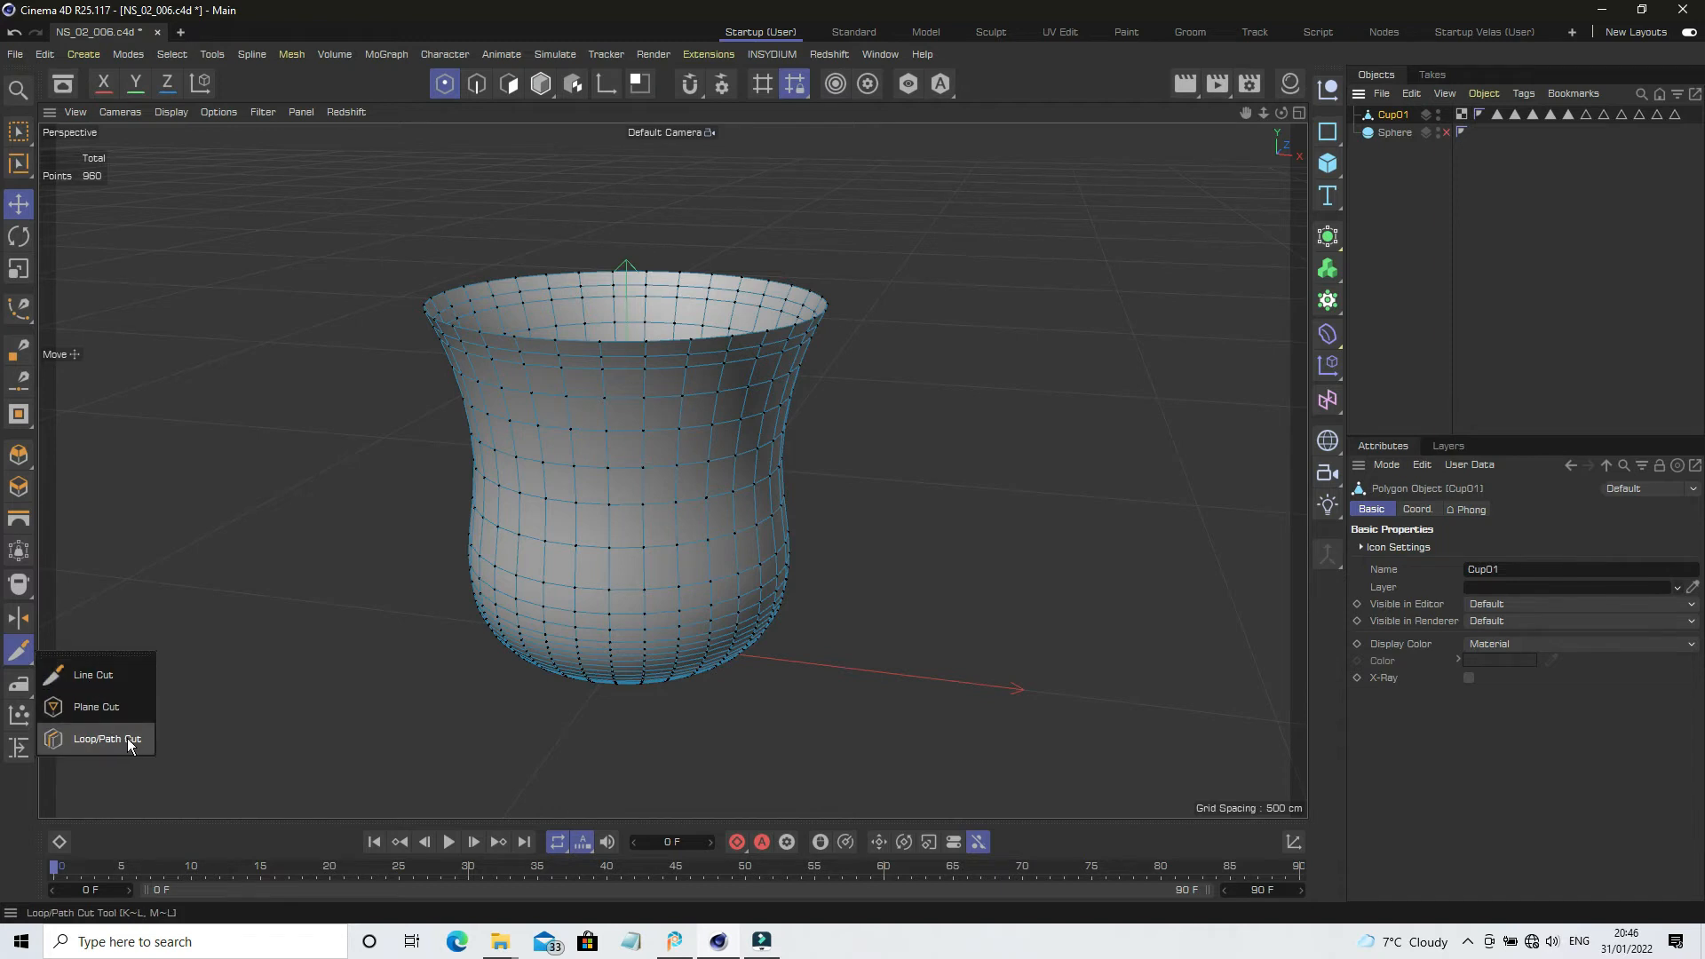
{"action": "left_click", "coordinate": [125, 739]}
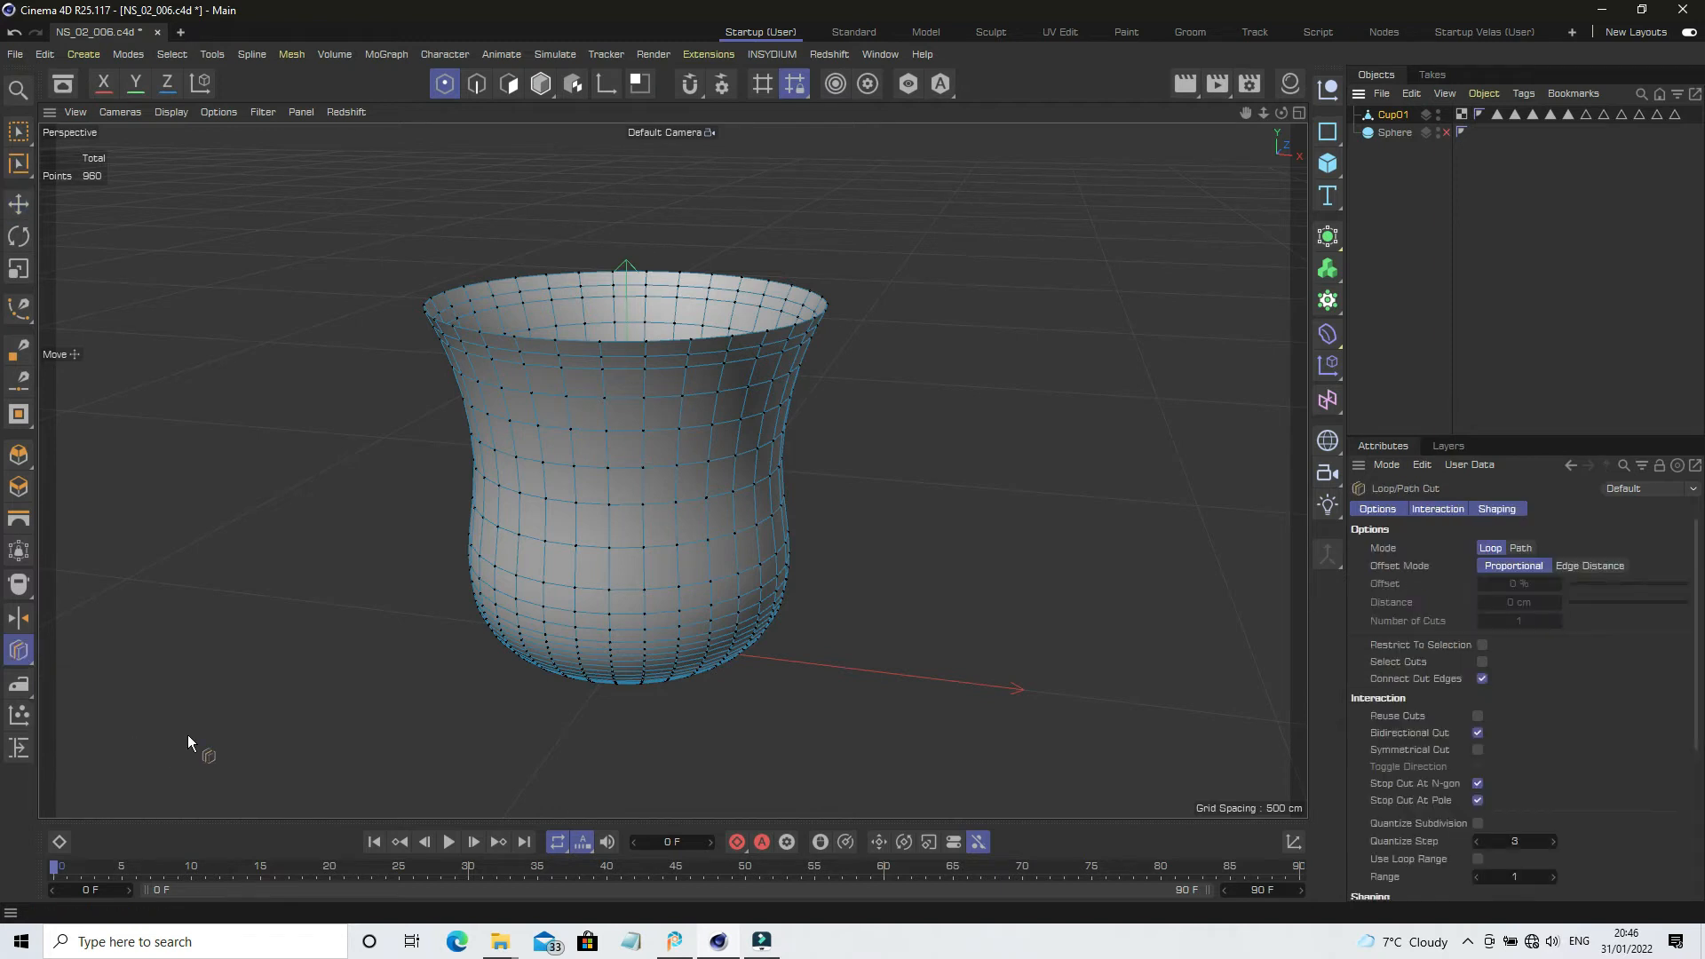
{"action": "left_click", "coordinate": [671, 484]}
{"action": "left_click", "coordinate": [680, 535]}
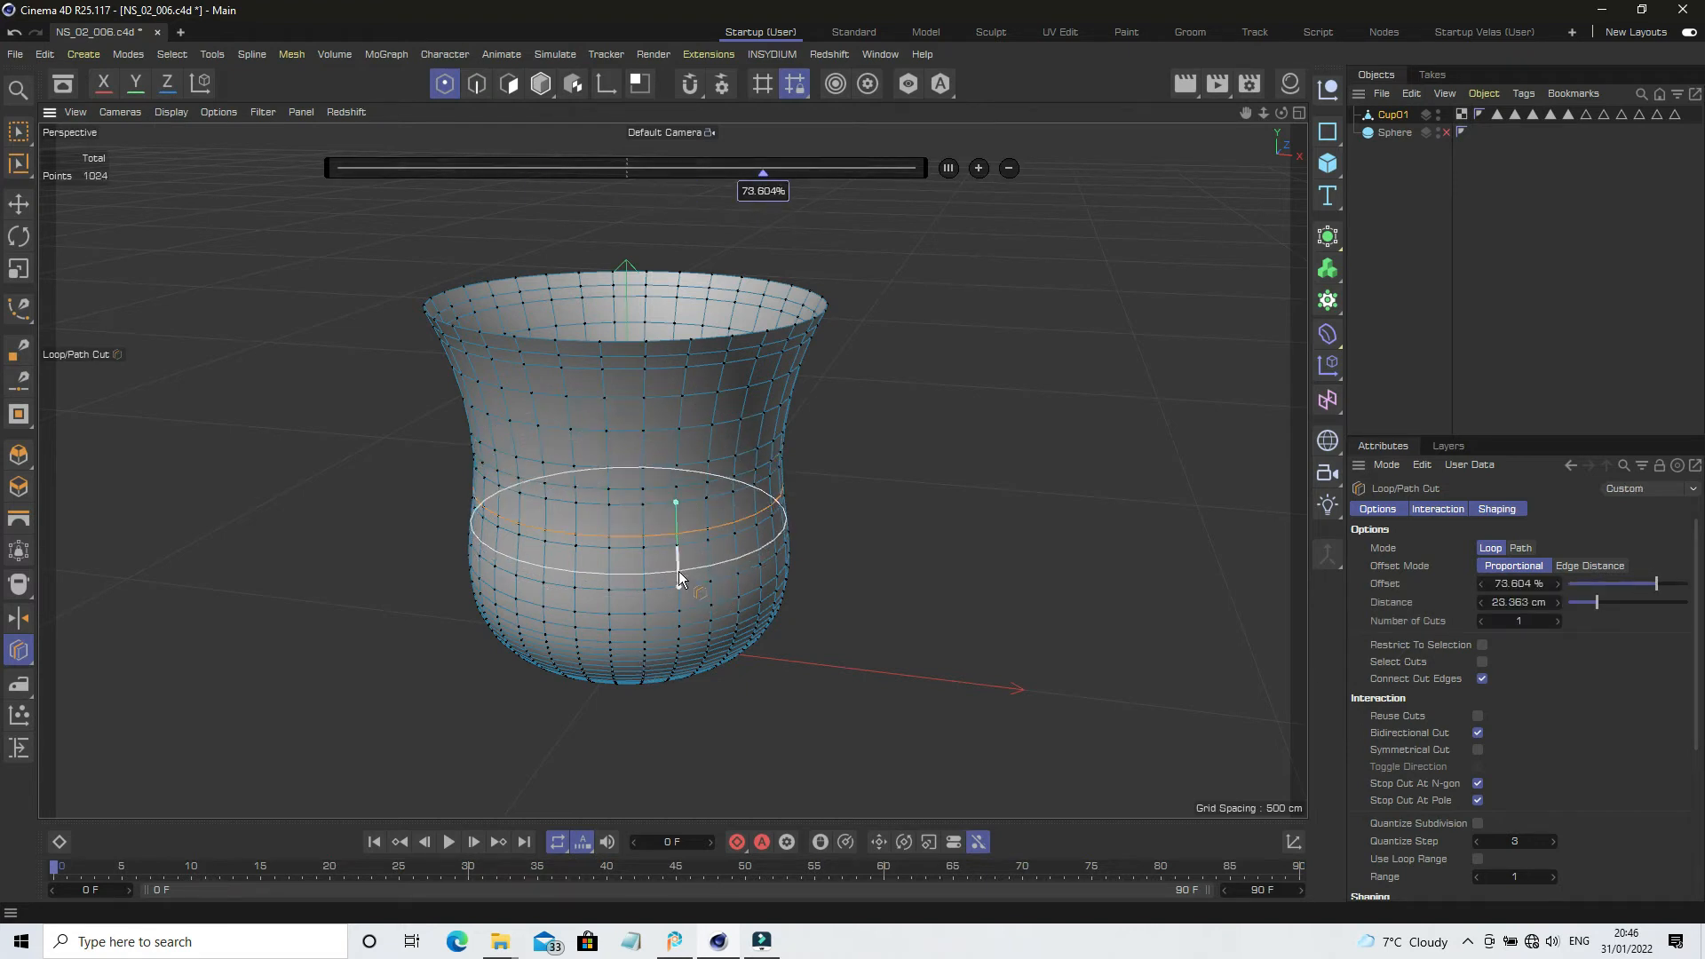
{"action": "left_click", "coordinate": [678, 572]}
{"action": "left_click", "coordinate": [13, 33]}
{"action": "left_click", "coordinate": [14, 33]}
{"action": "left_click", "coordinate": [13, 32]}
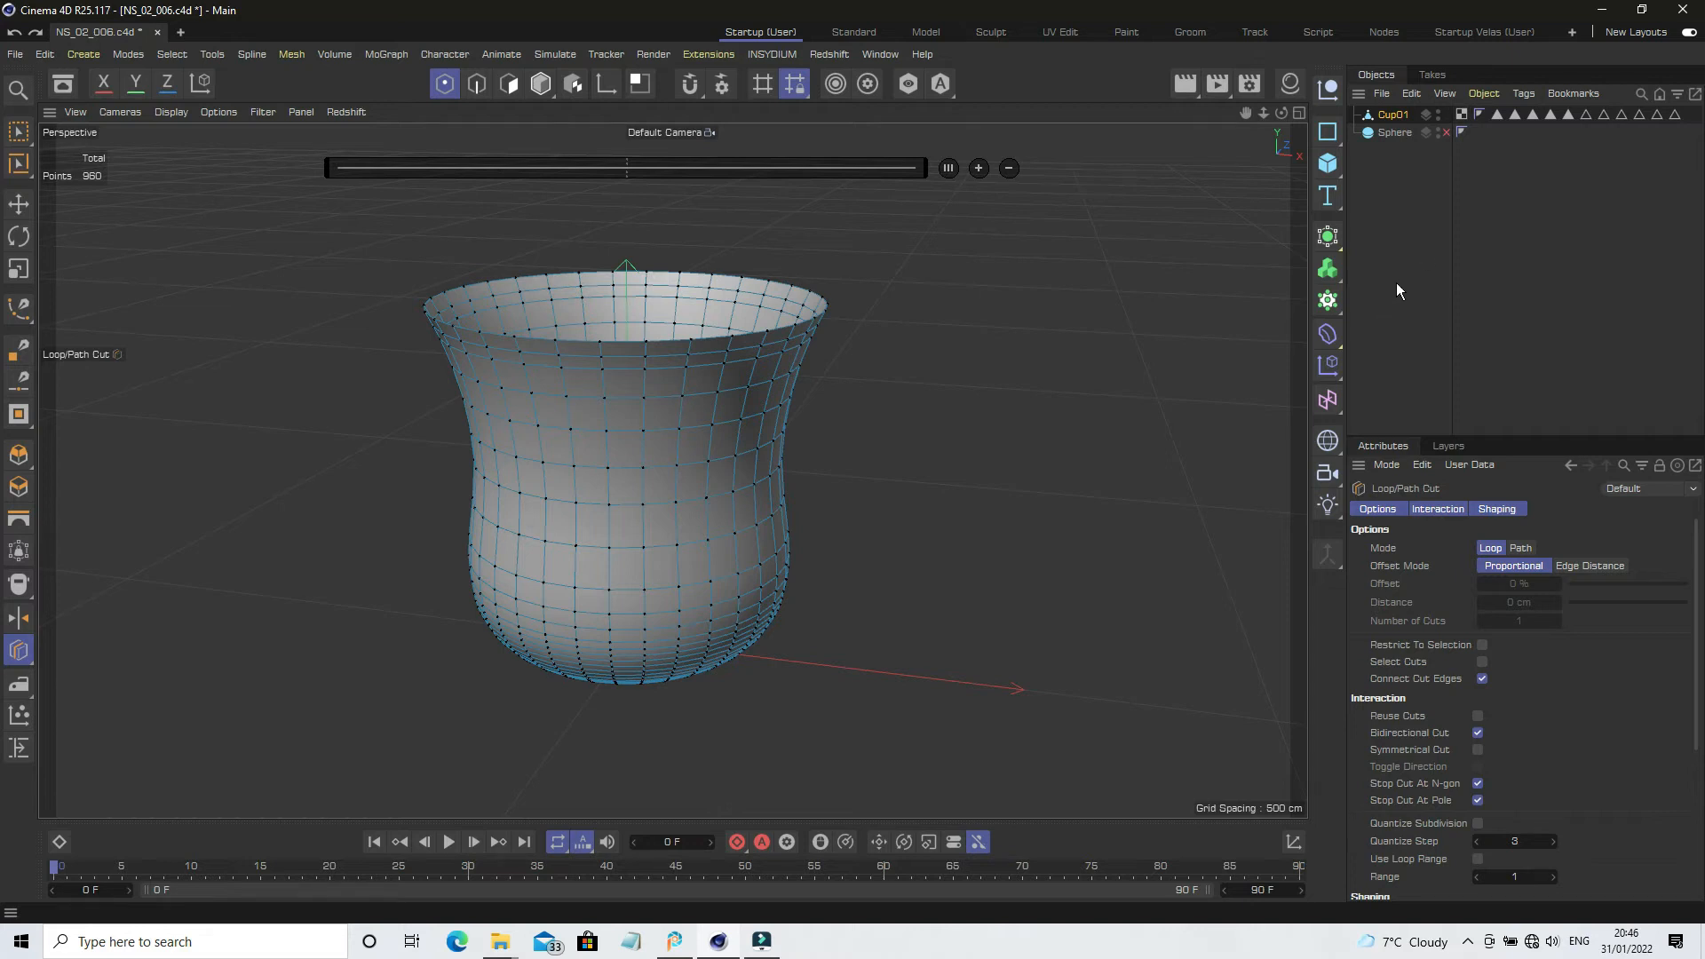
Activate Loop Selection in polygon mode and select the horizontal polygon loop just above the cup's waist.
{"action": "left_click", "coordinate": [17, 131]}
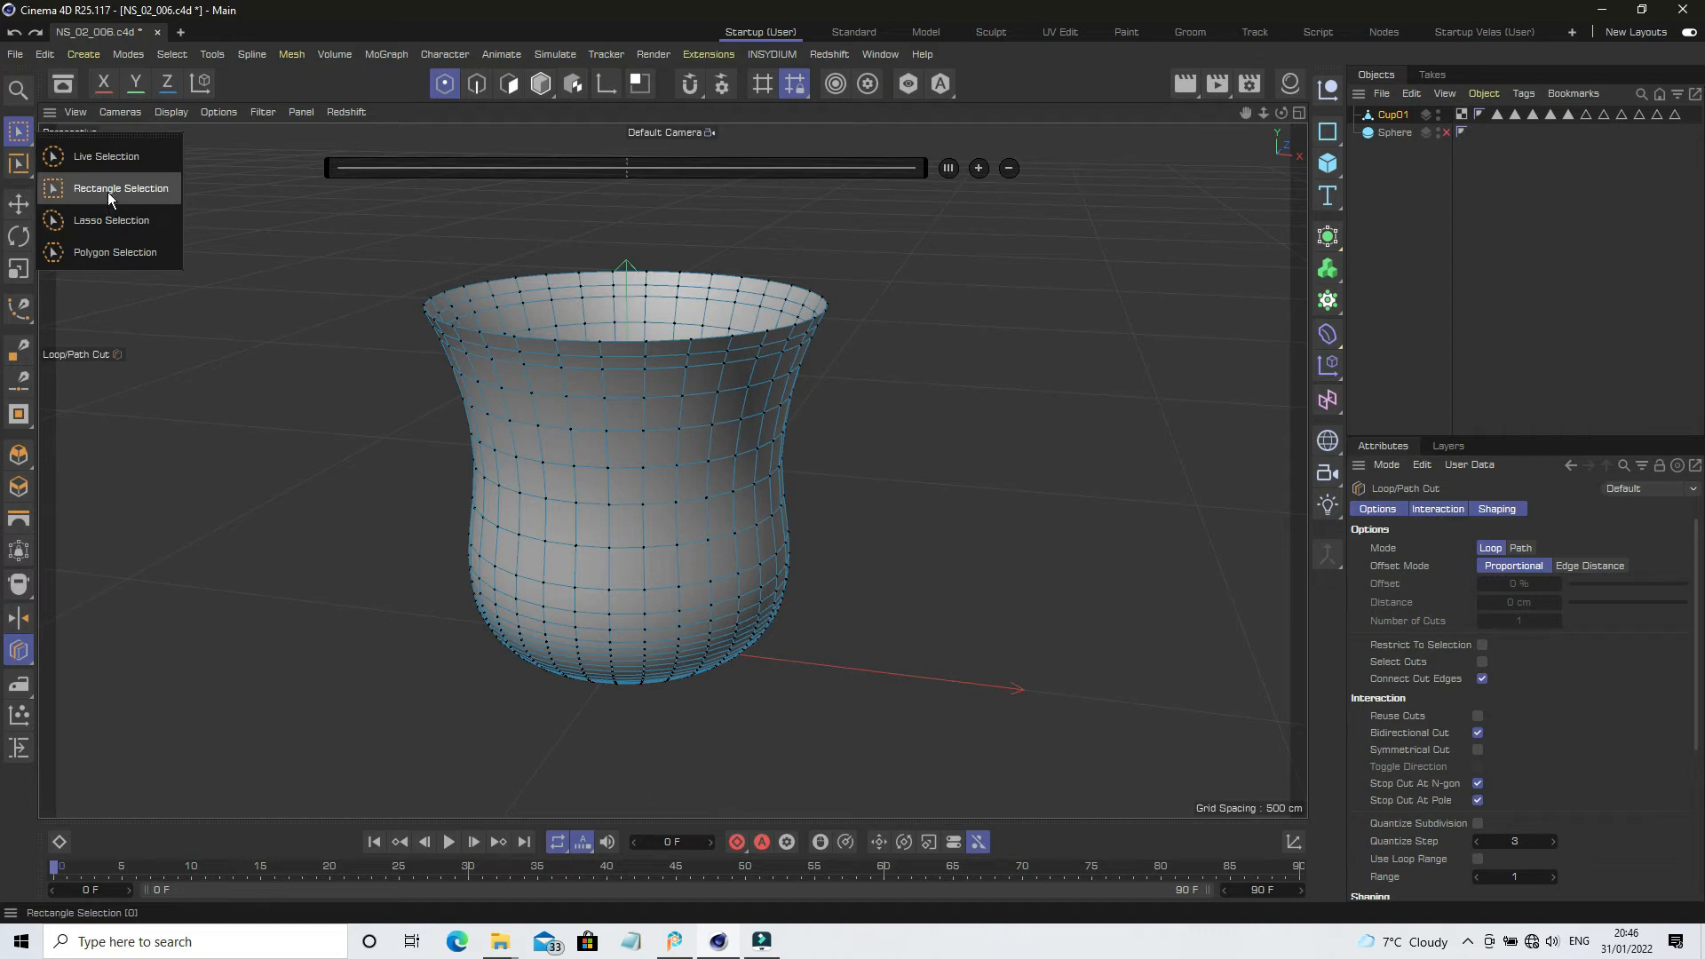
{"action": "left_click", "coordinate": [18, 163]}
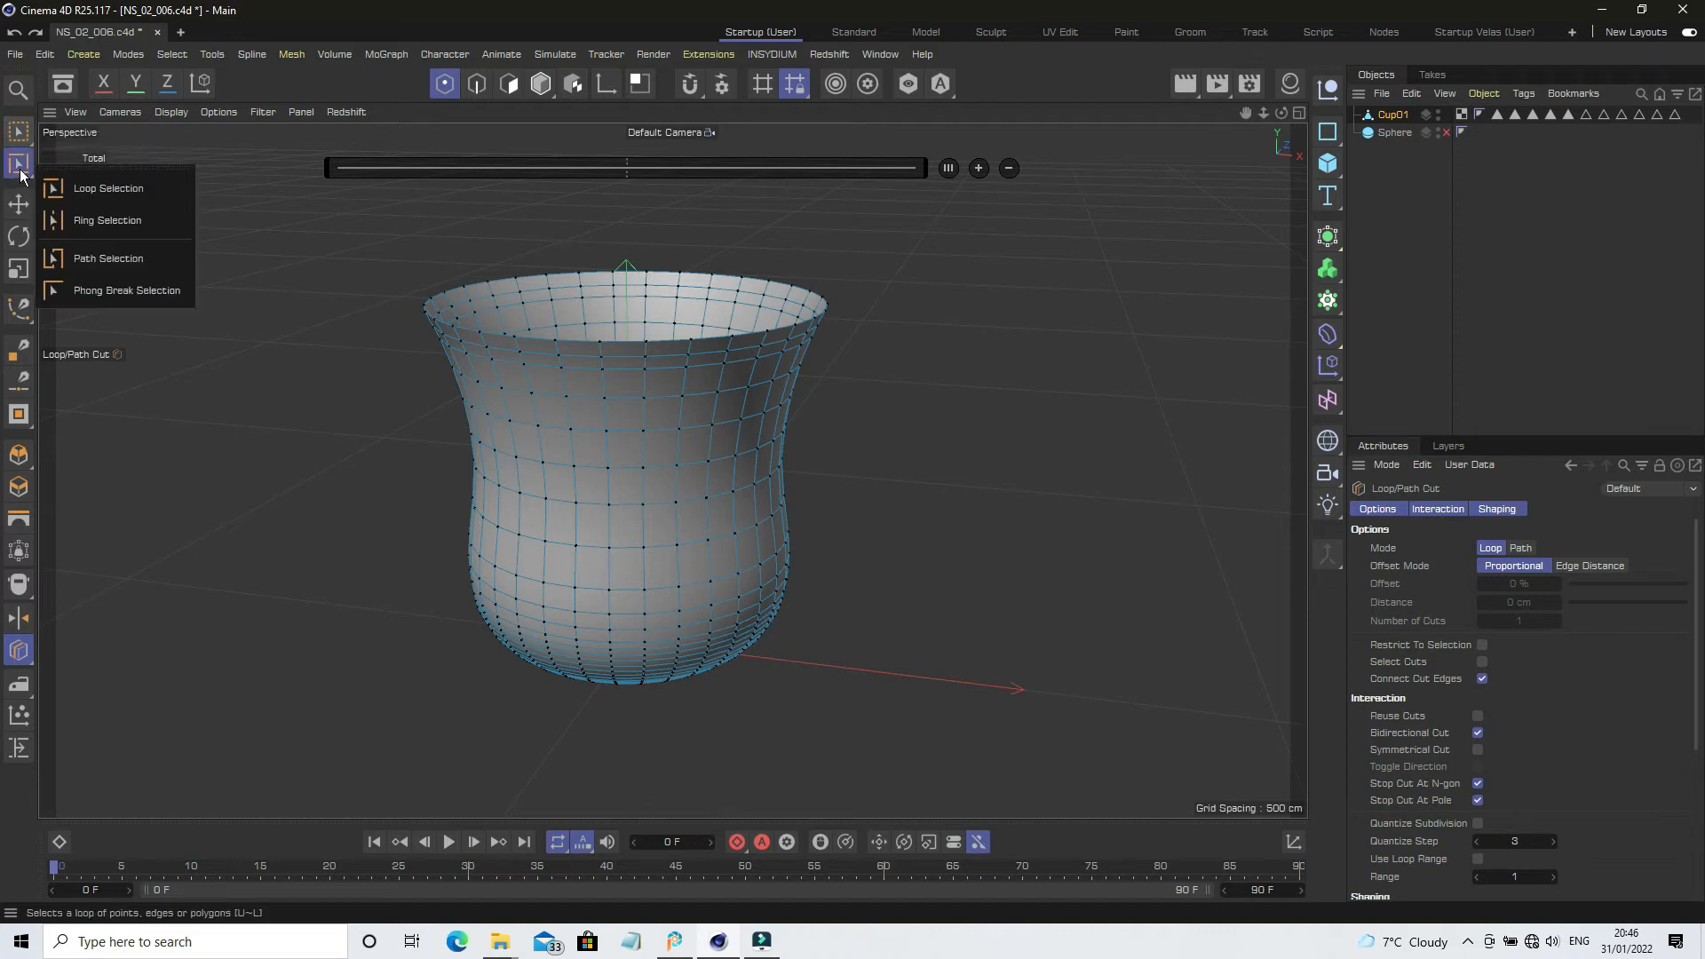
{"action": "left_click", "coordinate": [109, 189]}
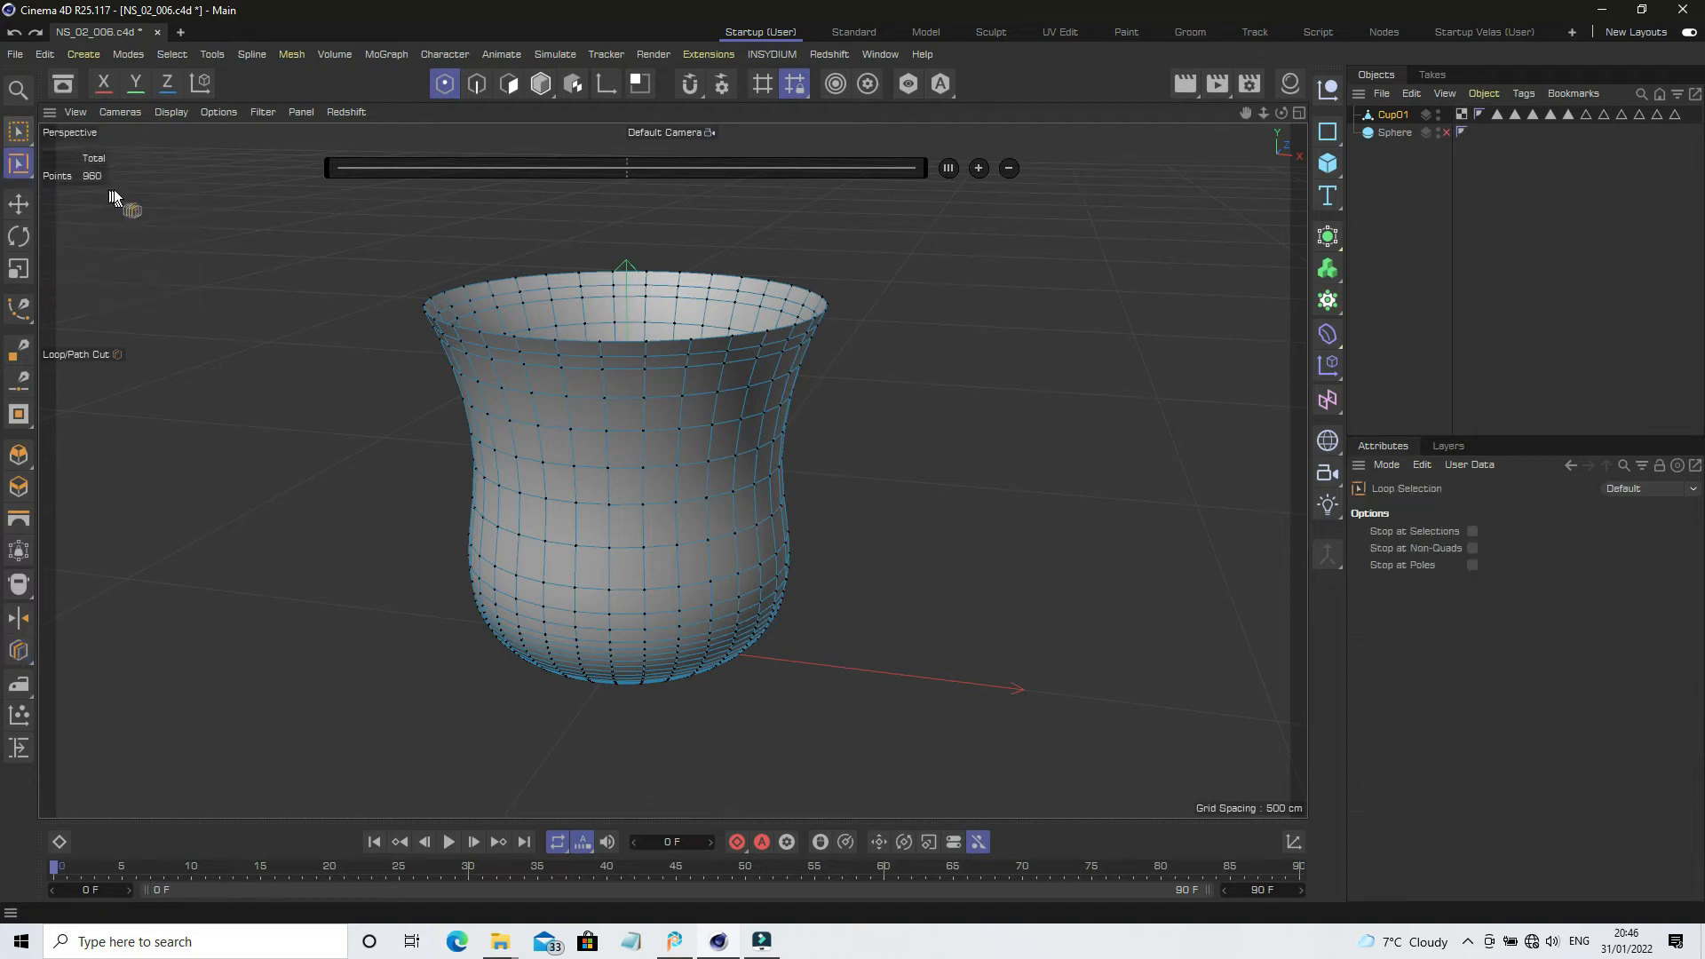
{"action": "left_click", "coordinate": [18, 163]}
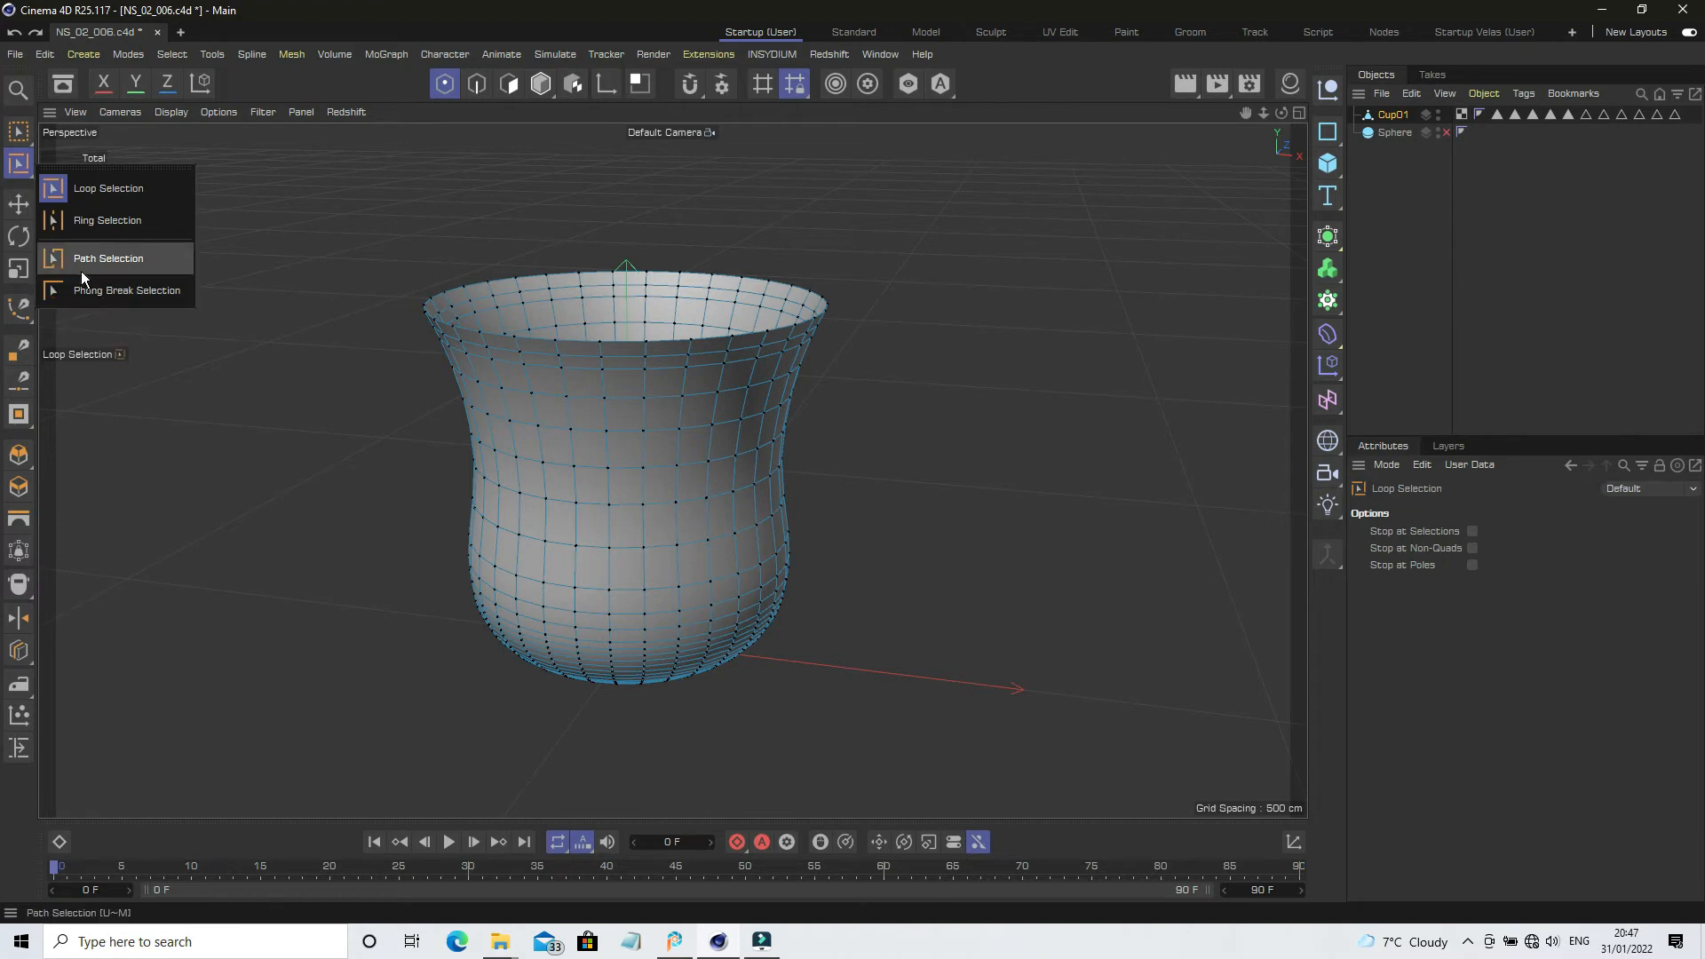
{"action": "left_click", "coordinate": [509, 84]}
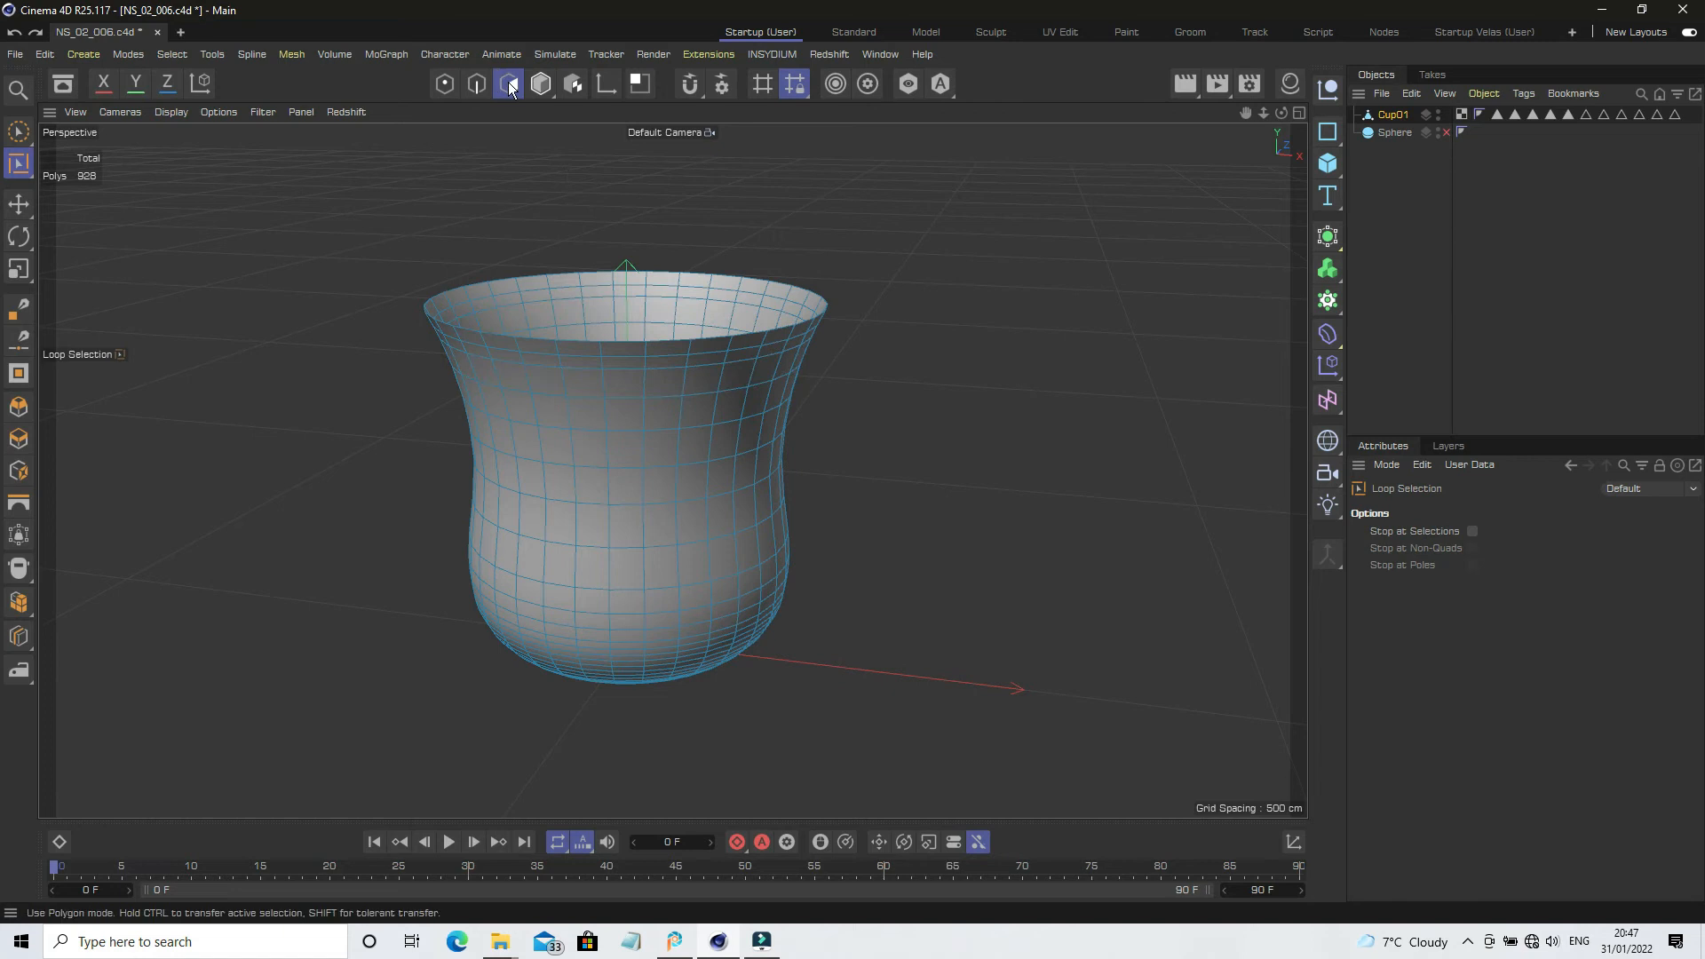
{"action": "left_click", "coordinate": [569, 421]}
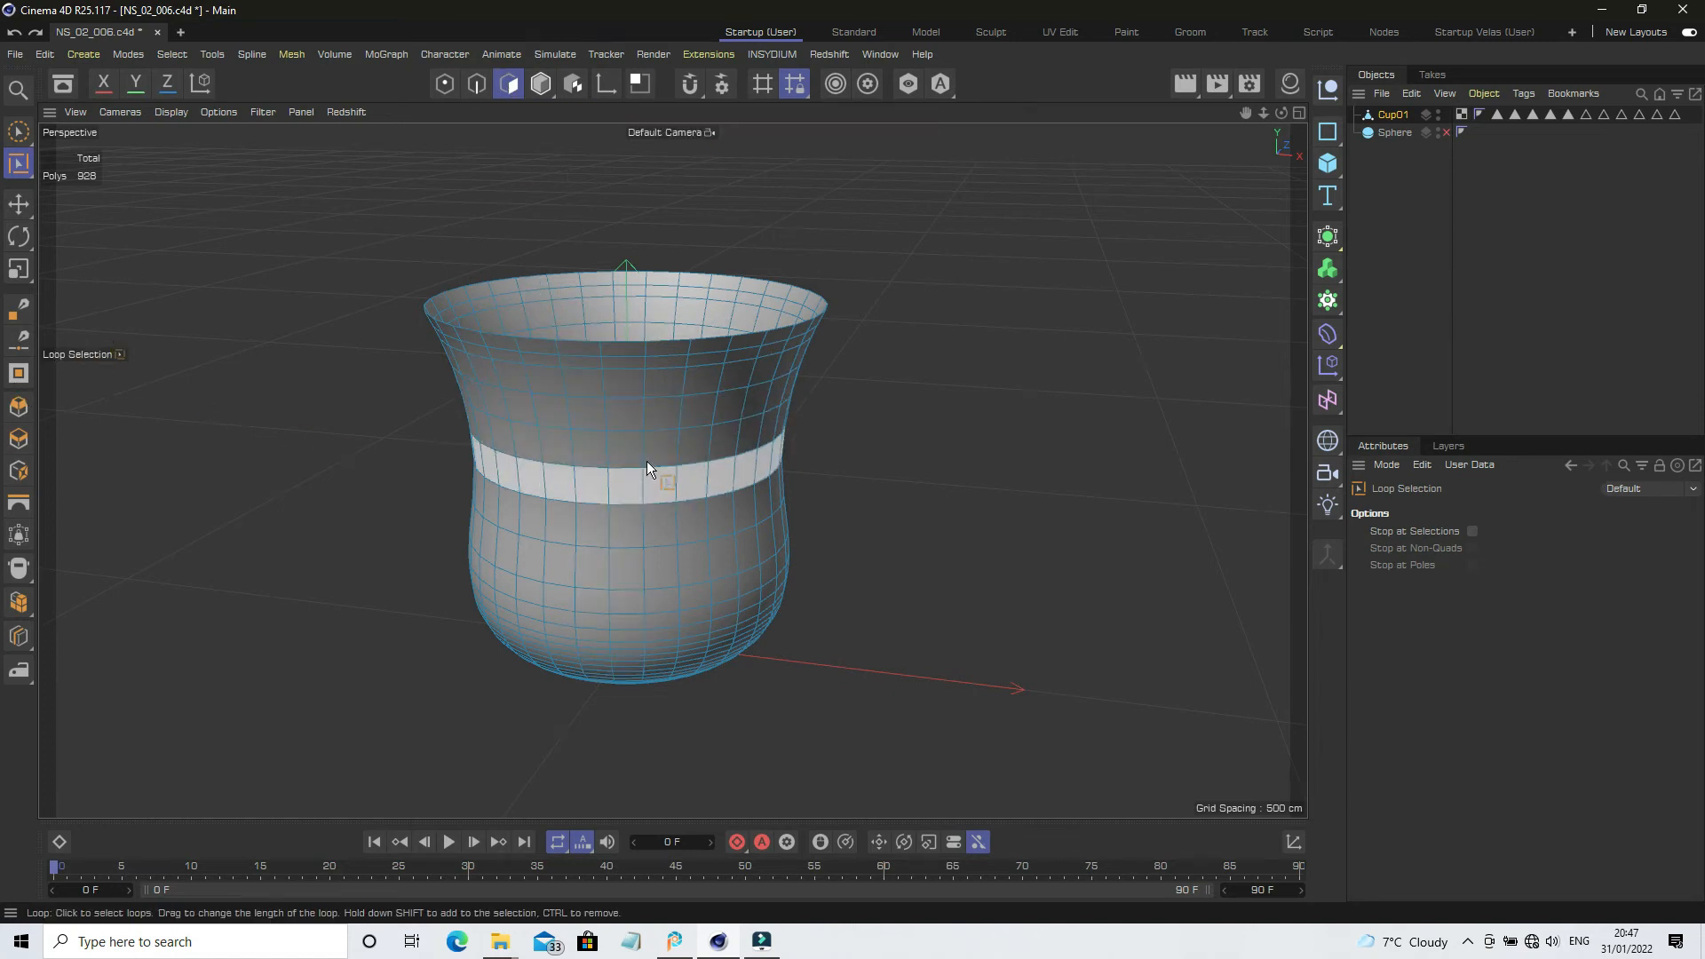
{"action": "left_click", "coordinate": [648, 458]}
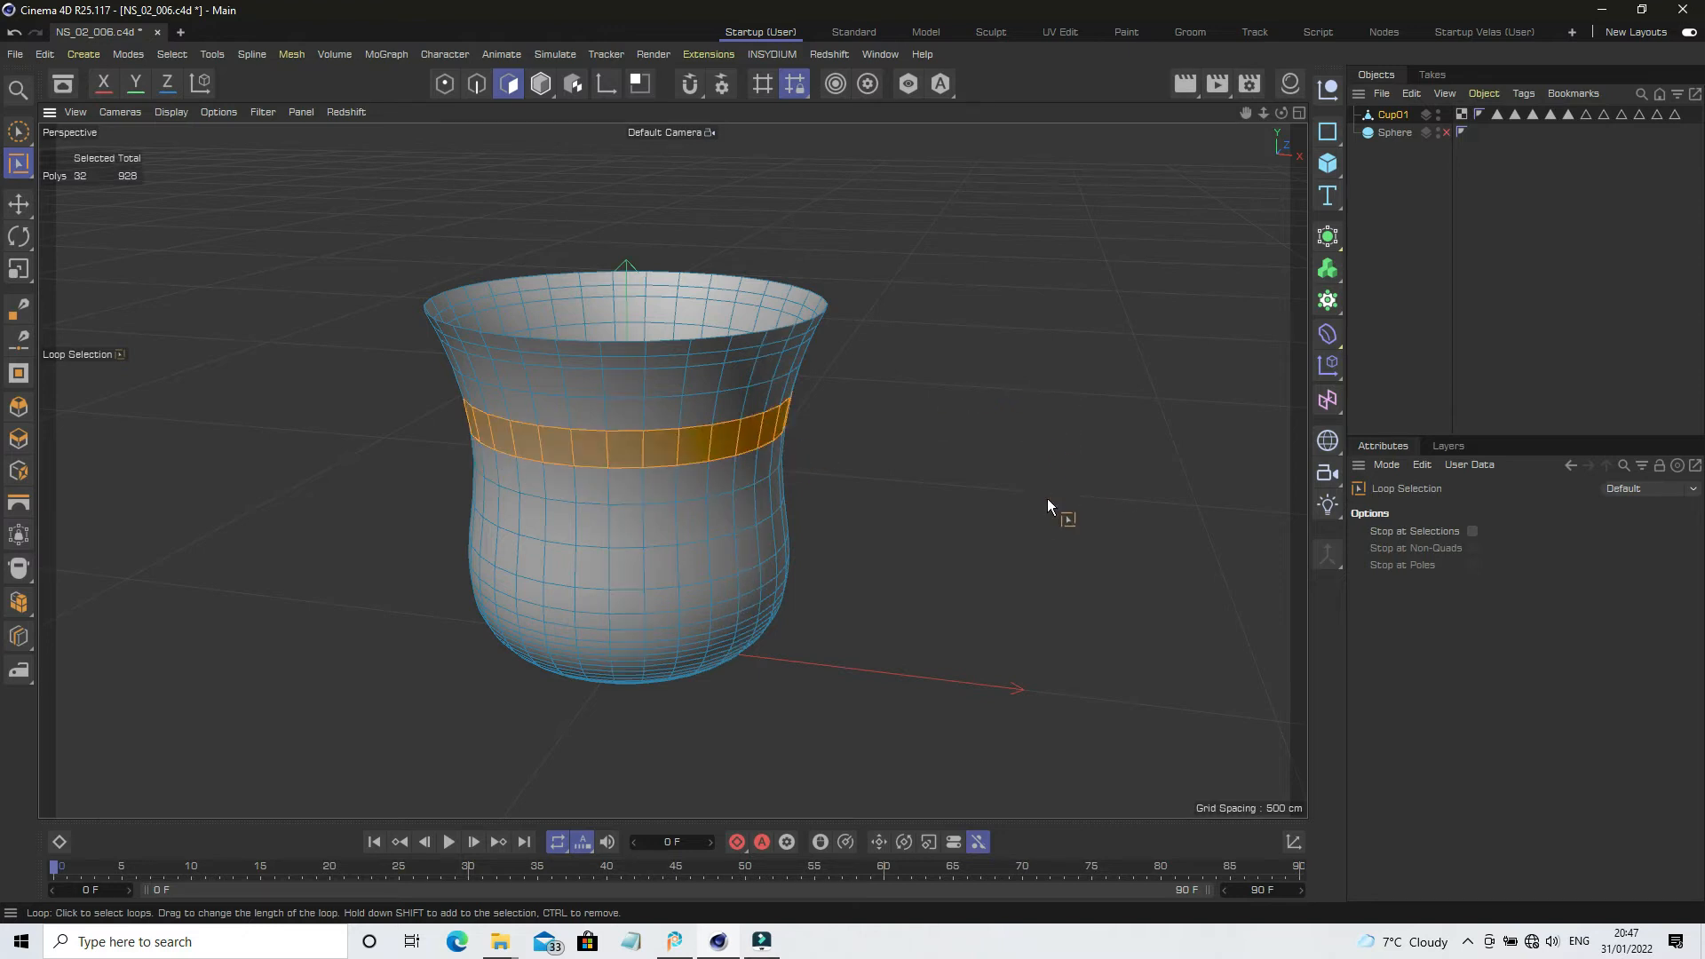
Inset the selected polygon loop above the cup's waist by 10 cm and scale it inward to form a groove.
{"action": "left_click", "coordinate": [18, 473]}
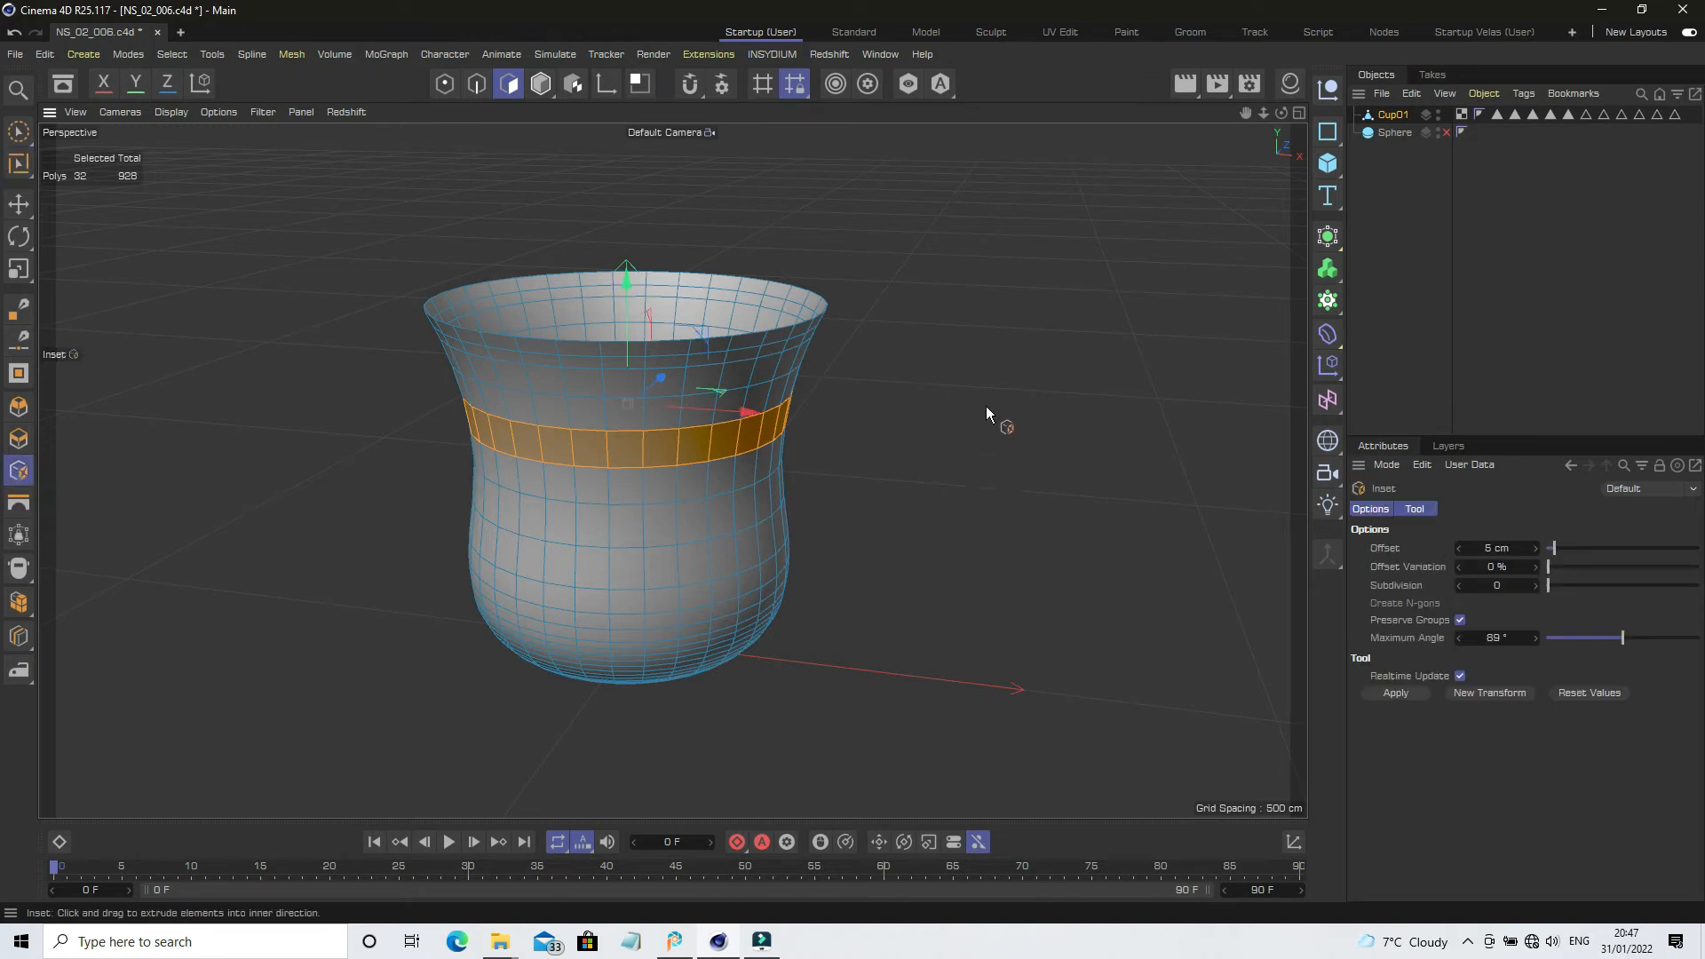
{"action": "left_click_drag", "start_coordinate": [984, 403], "coordinate": [1046, 404]}
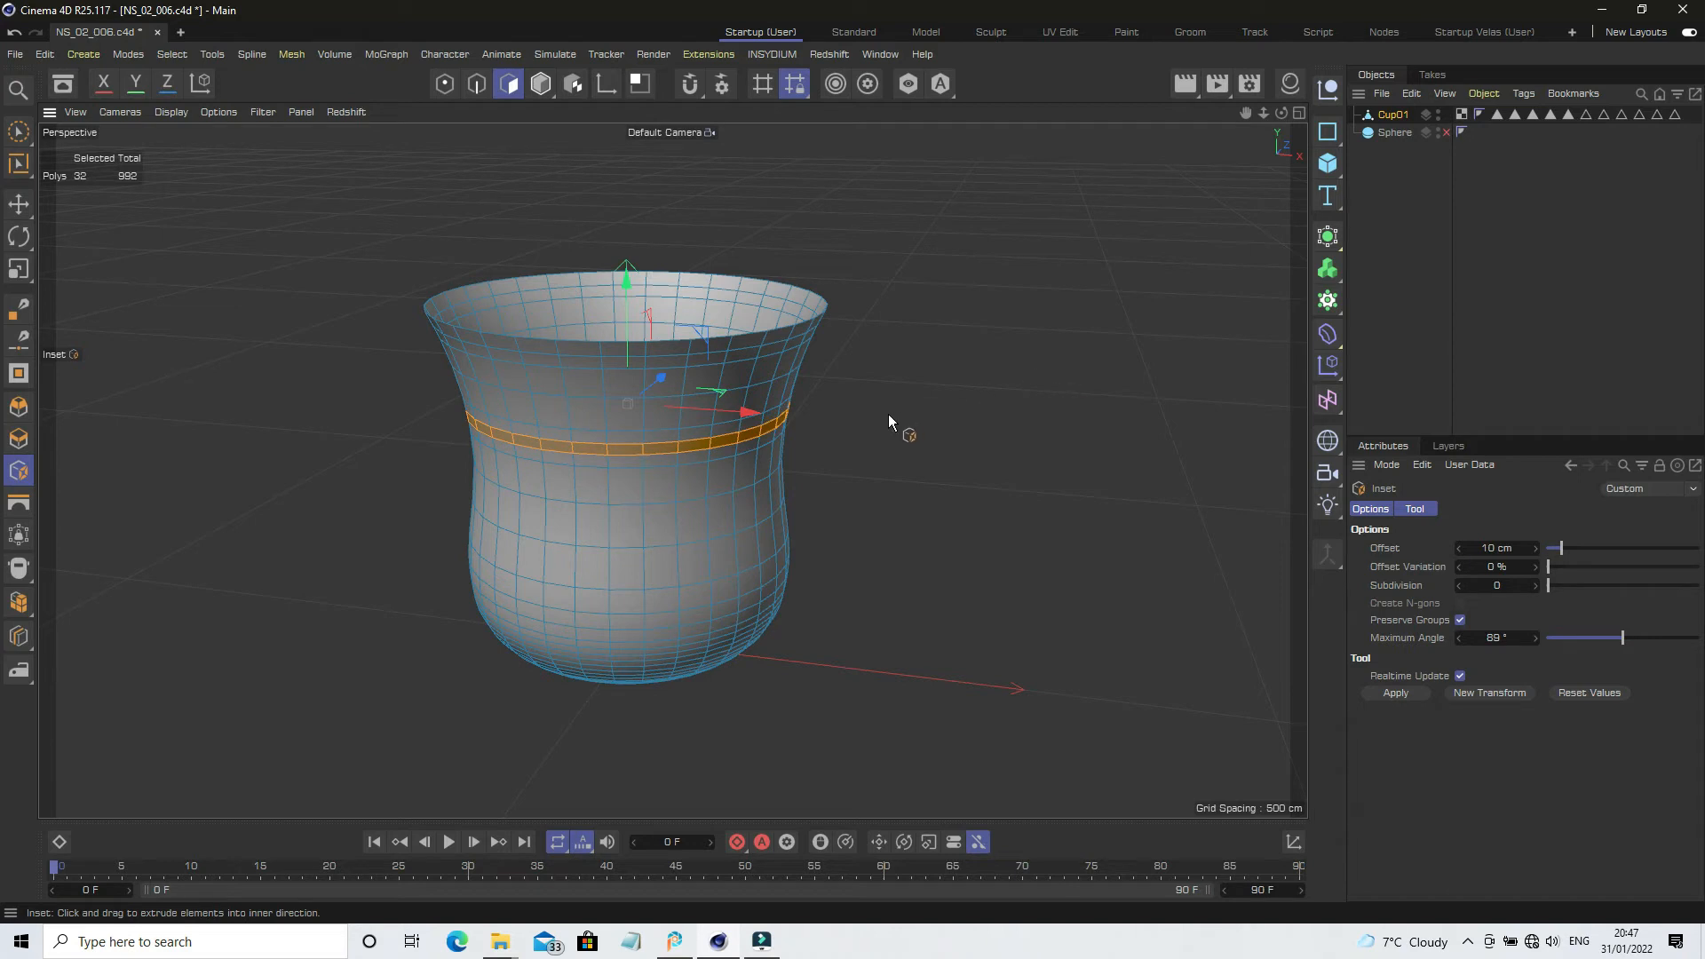
{"action": "left_click", "coordinate": [17, 269]}
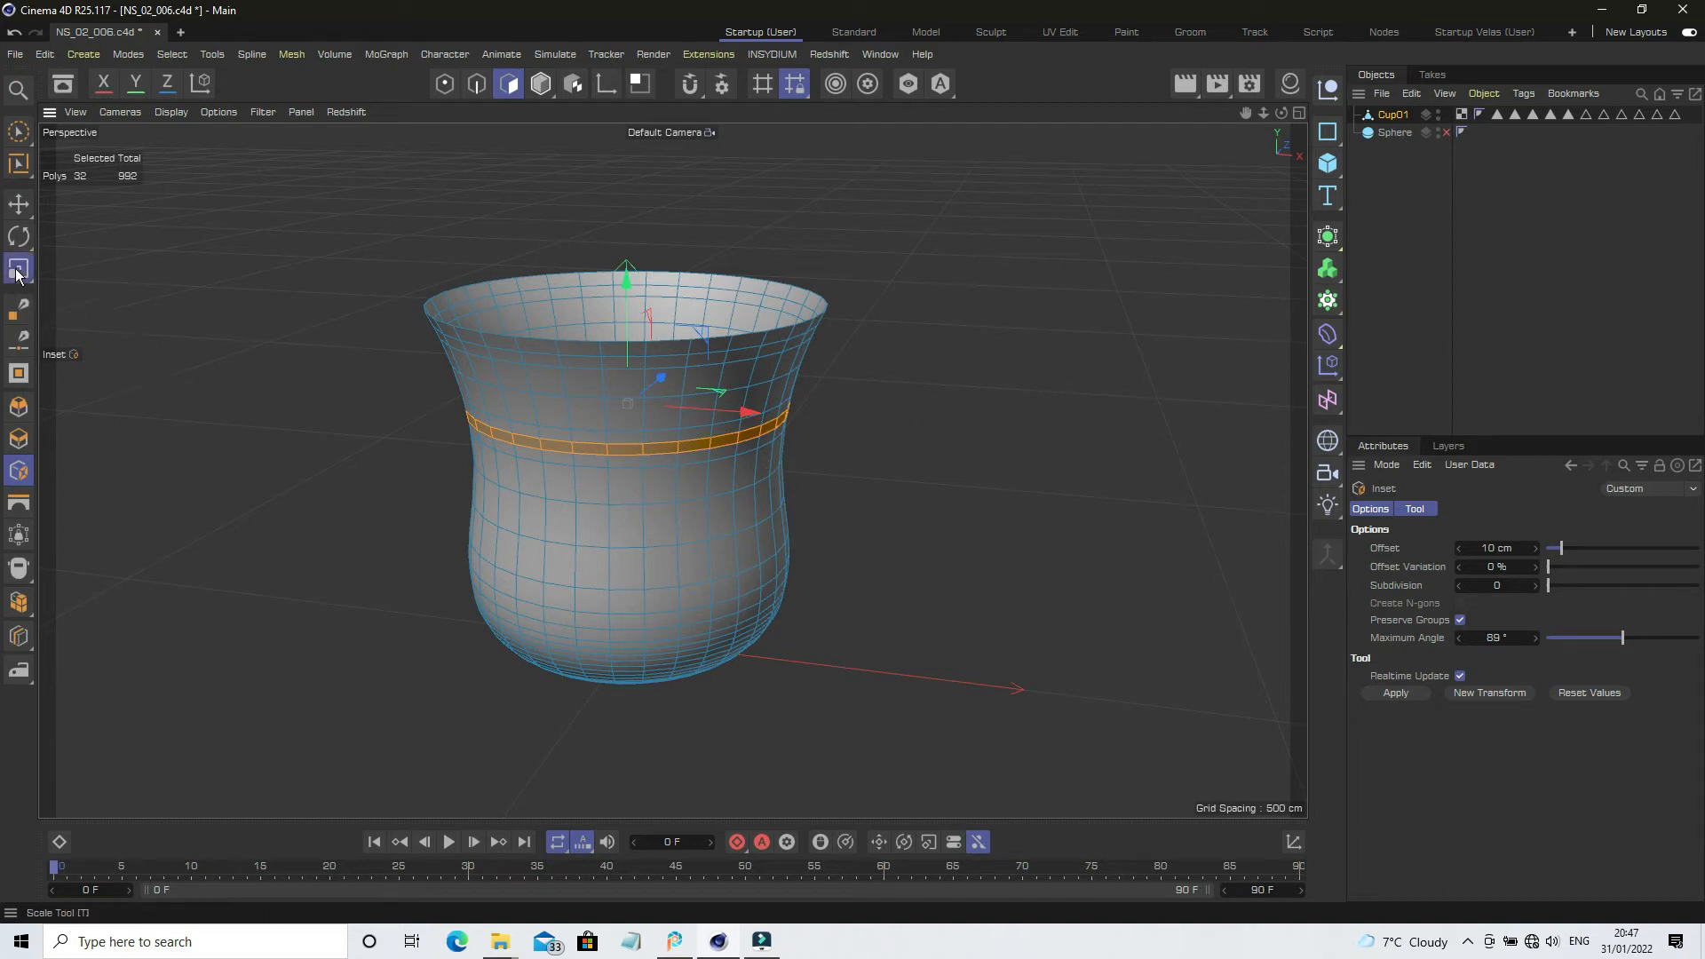
{"action": "left_click_drag", "start_coordinate": [936, 382], "coordinate": [926, 406]}
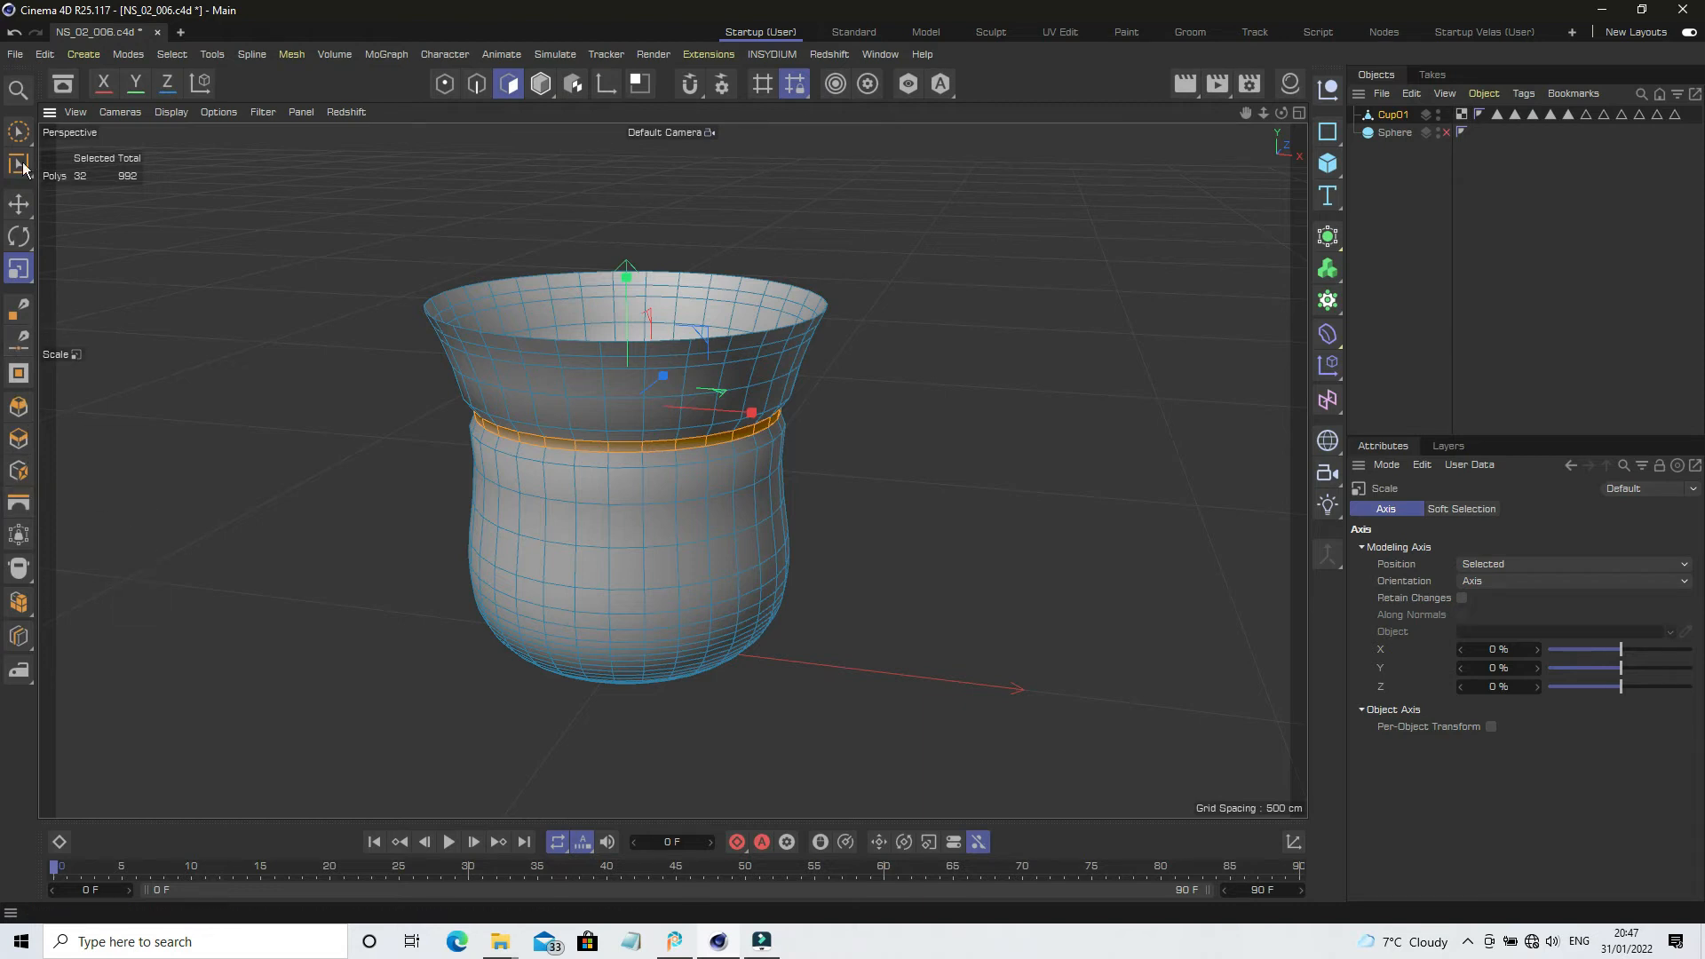
Loop-select the wide horizontal polygon band around the middle of Cup01 and inset it by about 10 cm.
{"action": "key", "text": "u"}
{"action": "key", "text": "l"}
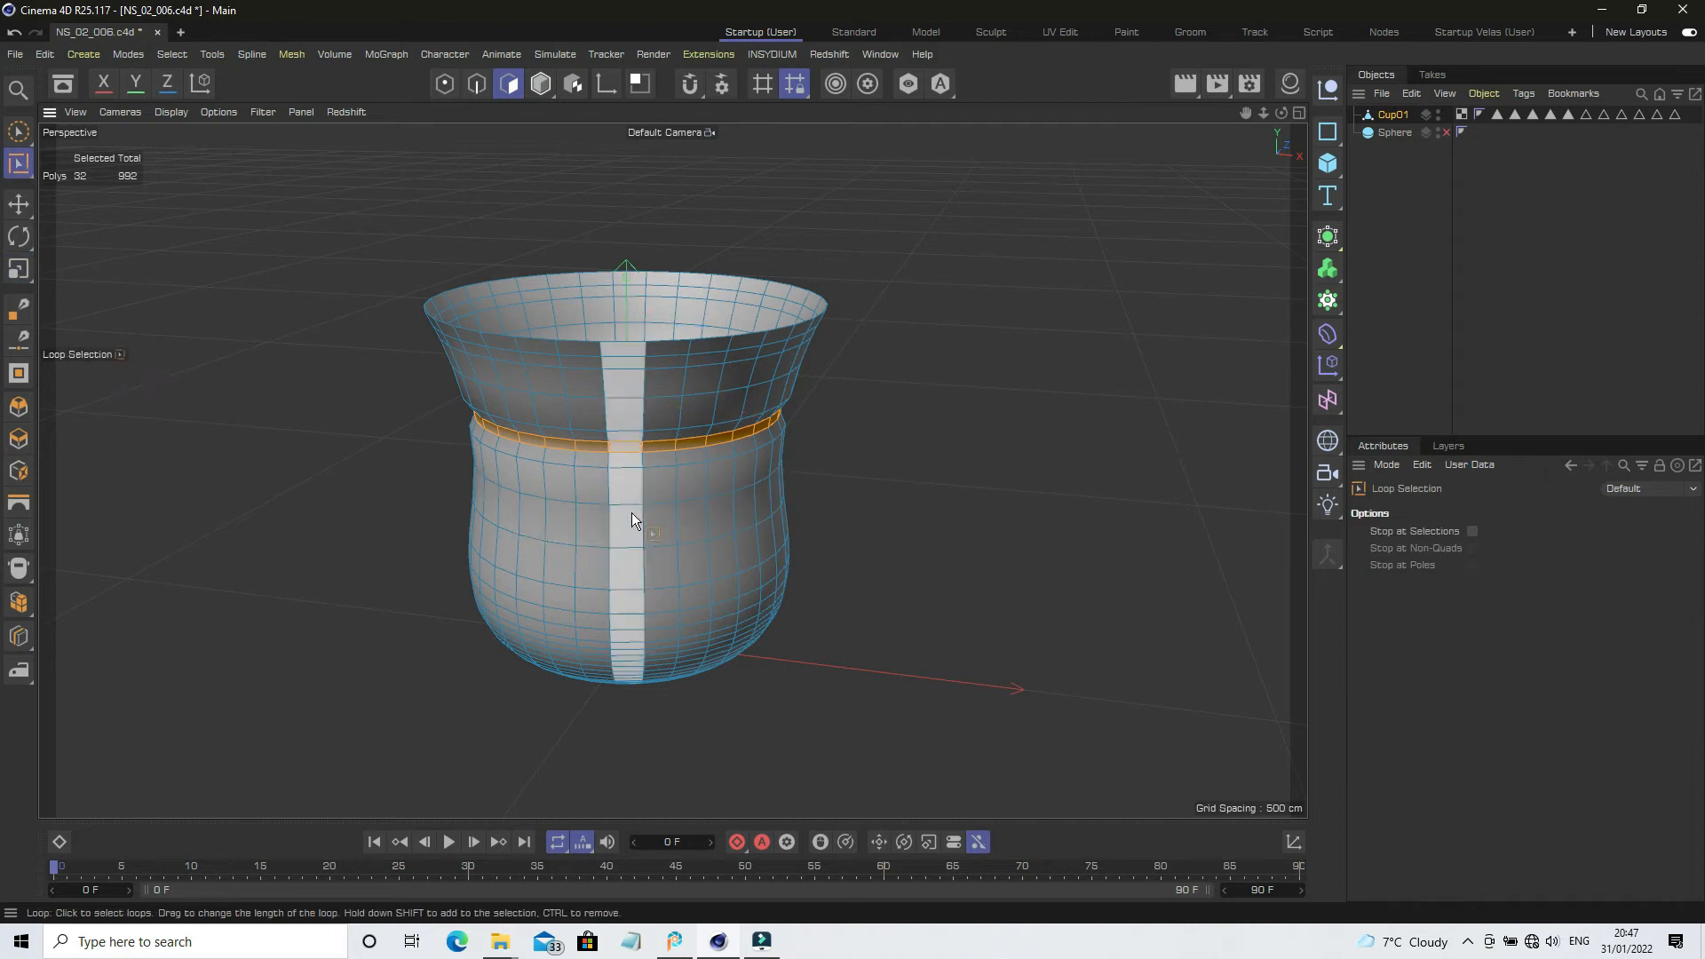
{"action": "left_click", "coordinate": [668, 520]}
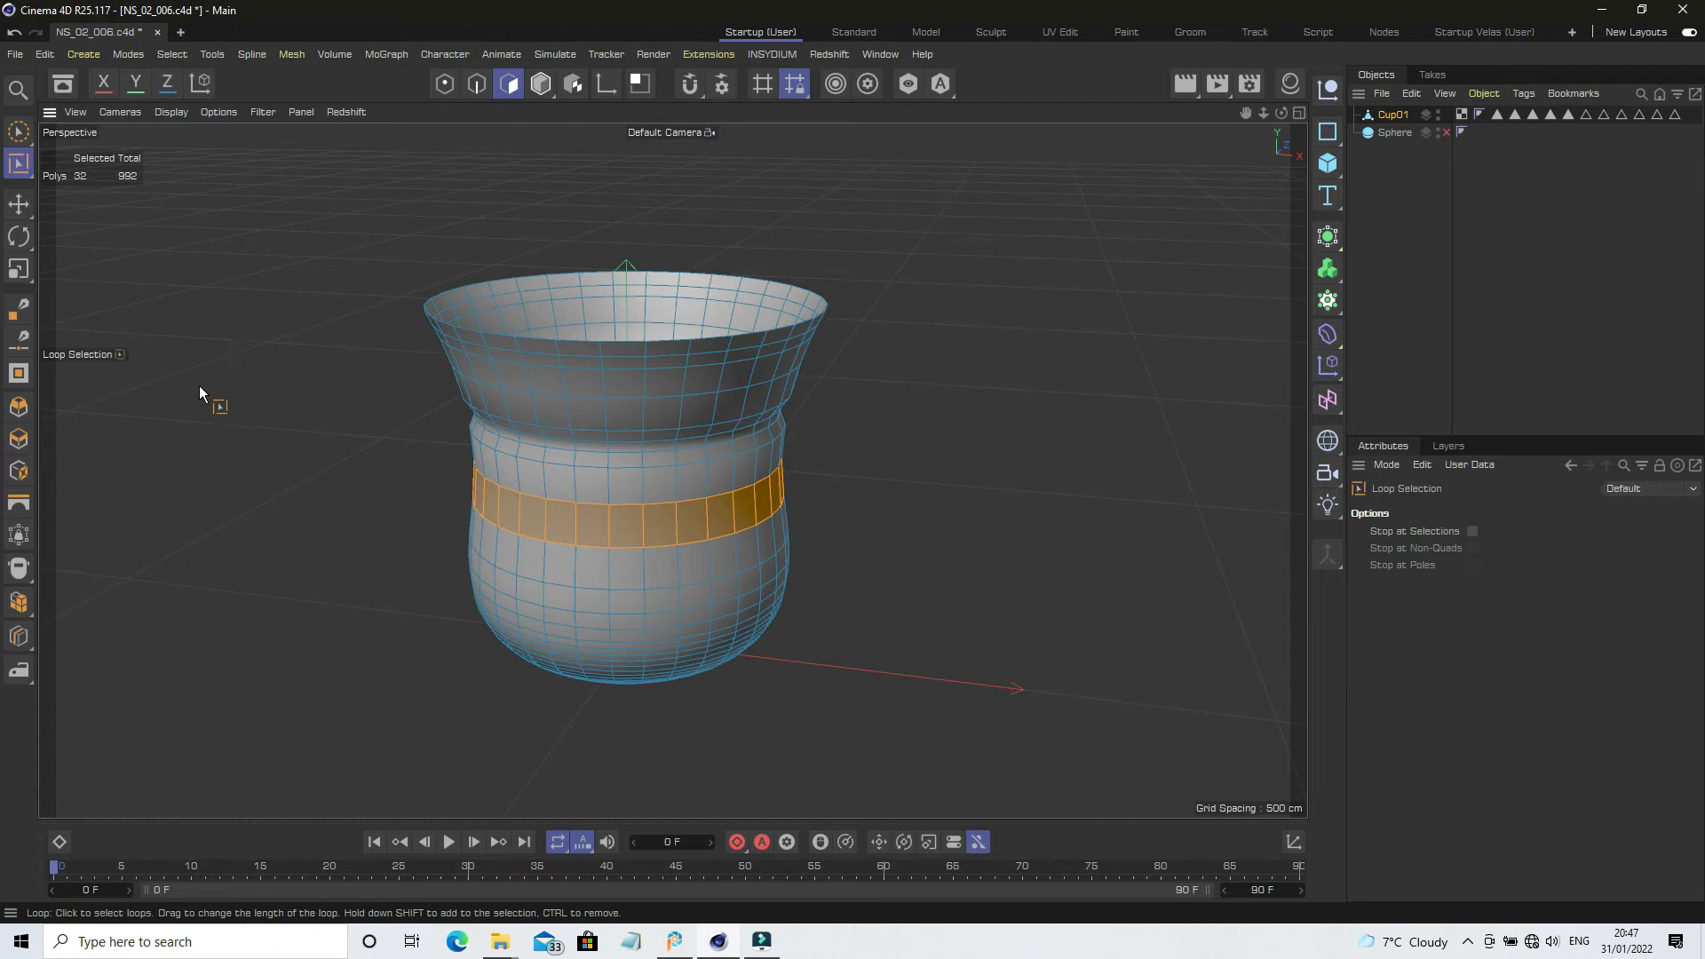
{"action": "left_click", "coordinate": [18, 471]}
{"action": "left_click_drag", "start_coordinate": [941, 409], "coordinate": [995, 421]}
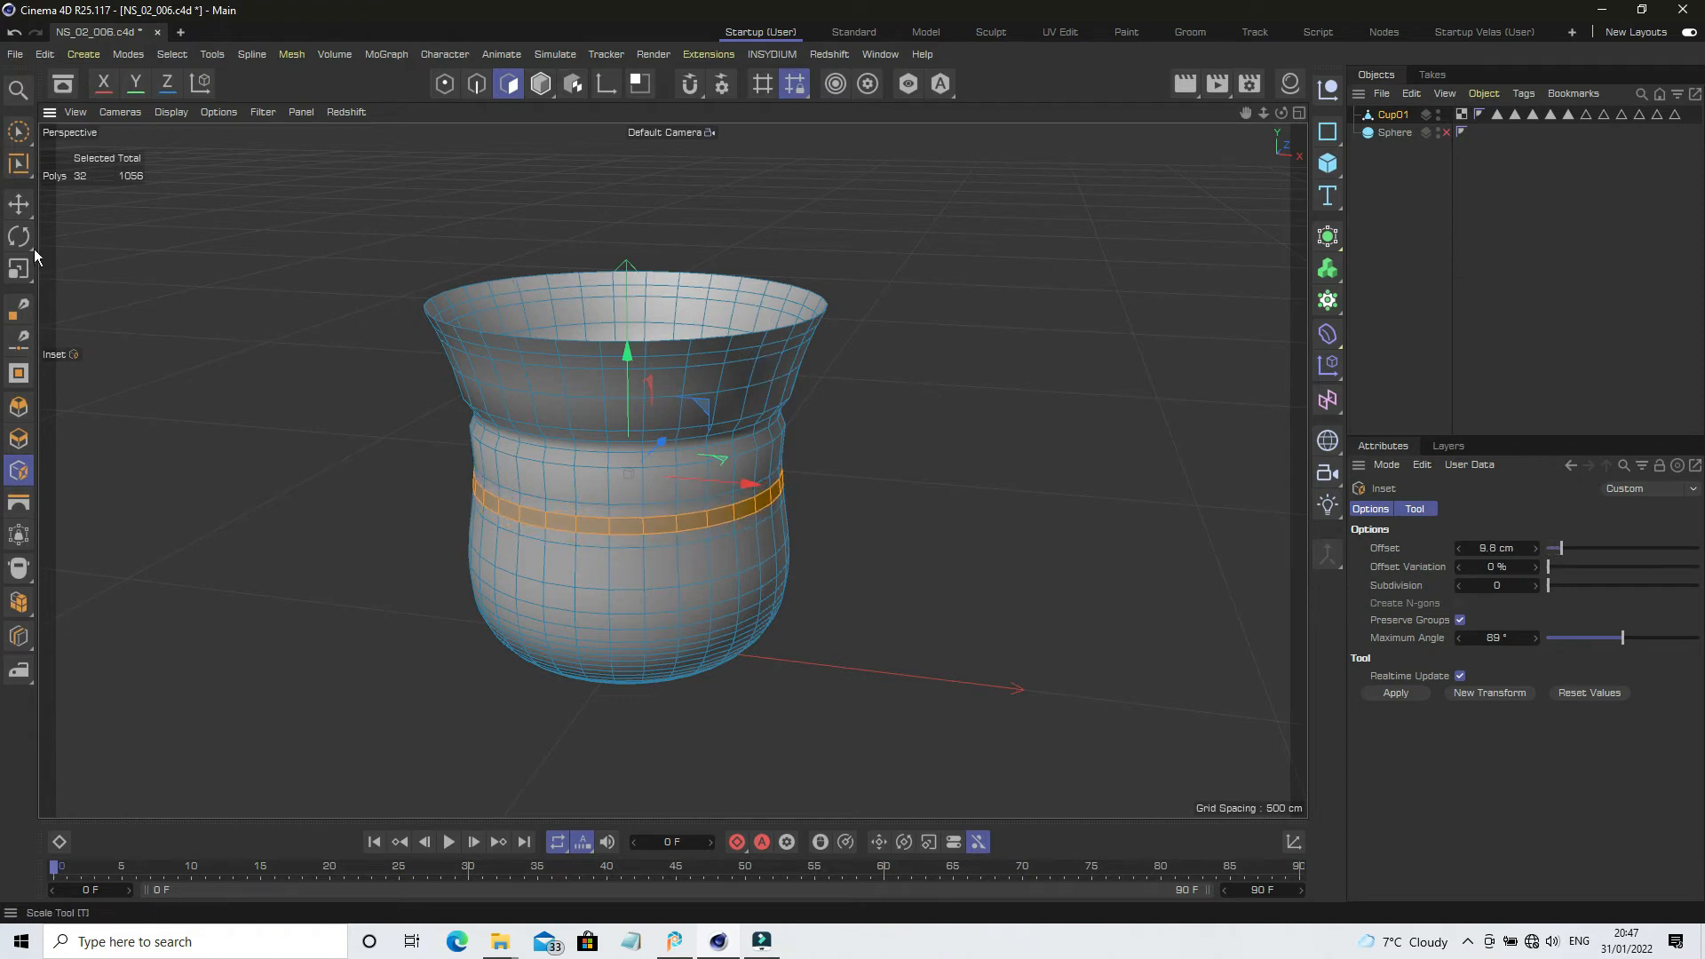
Scale the inset middle loop inward to form a second groove and save the project as a new incremental version.
{"action": "left_click", "coordinate": [16, 275]}
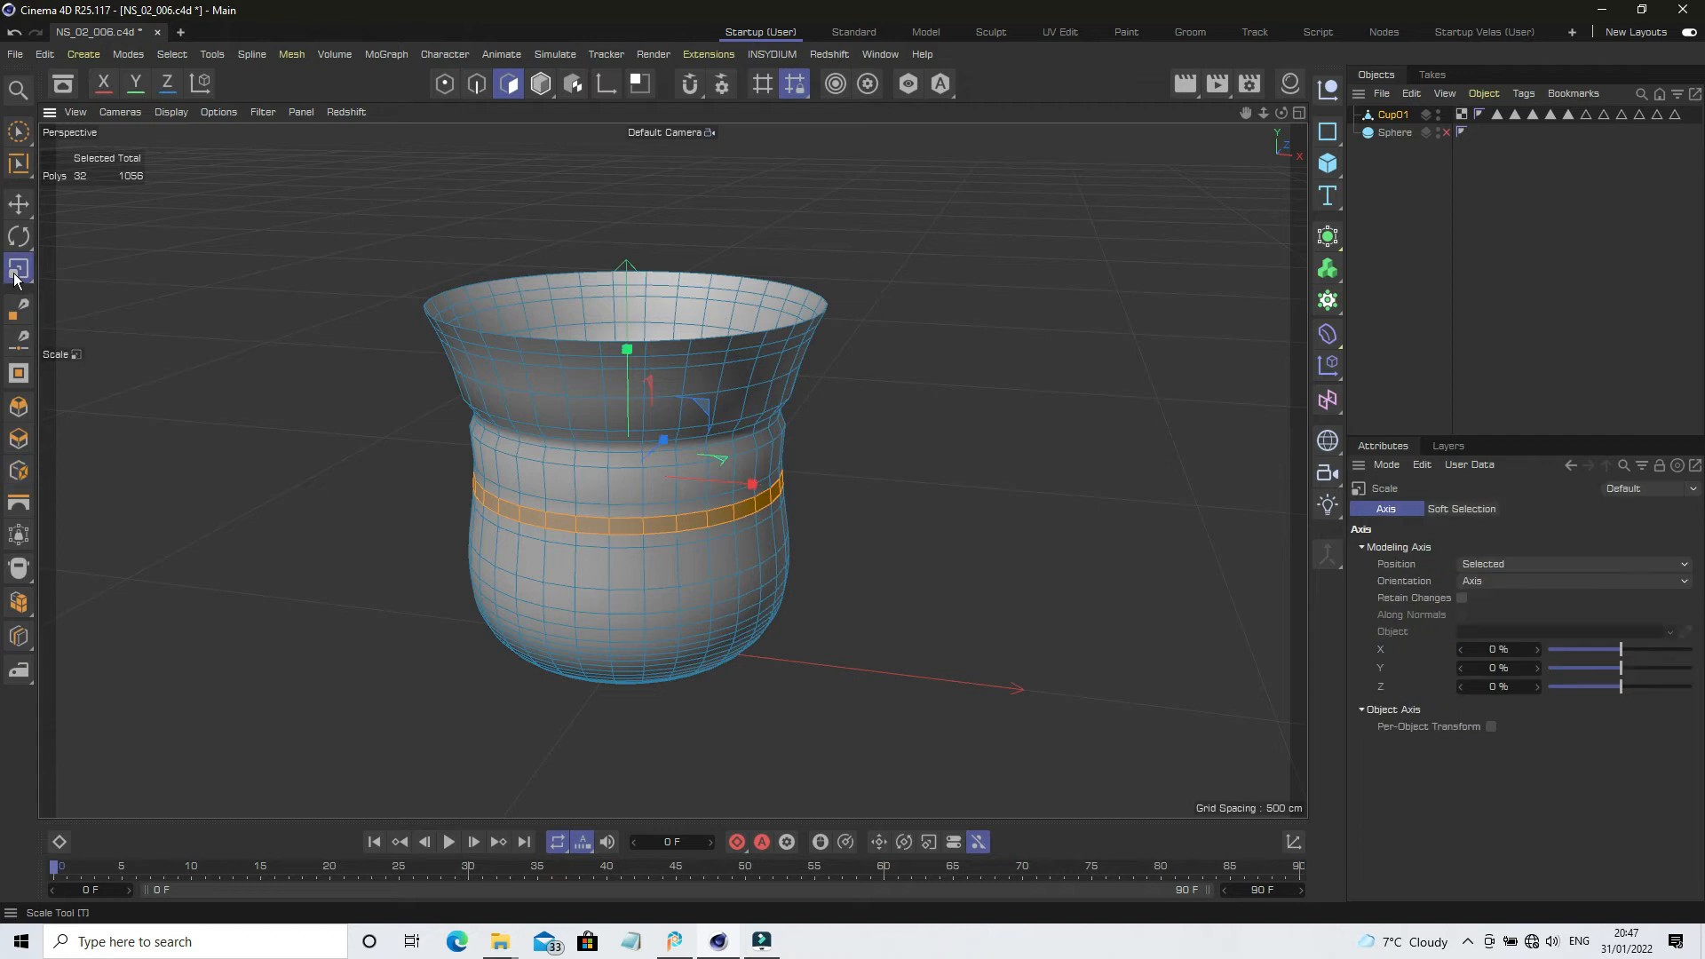
{"action": "left_click_drag", "start_coordinate": [1023, 375], "coordinate": [1016, 380]}
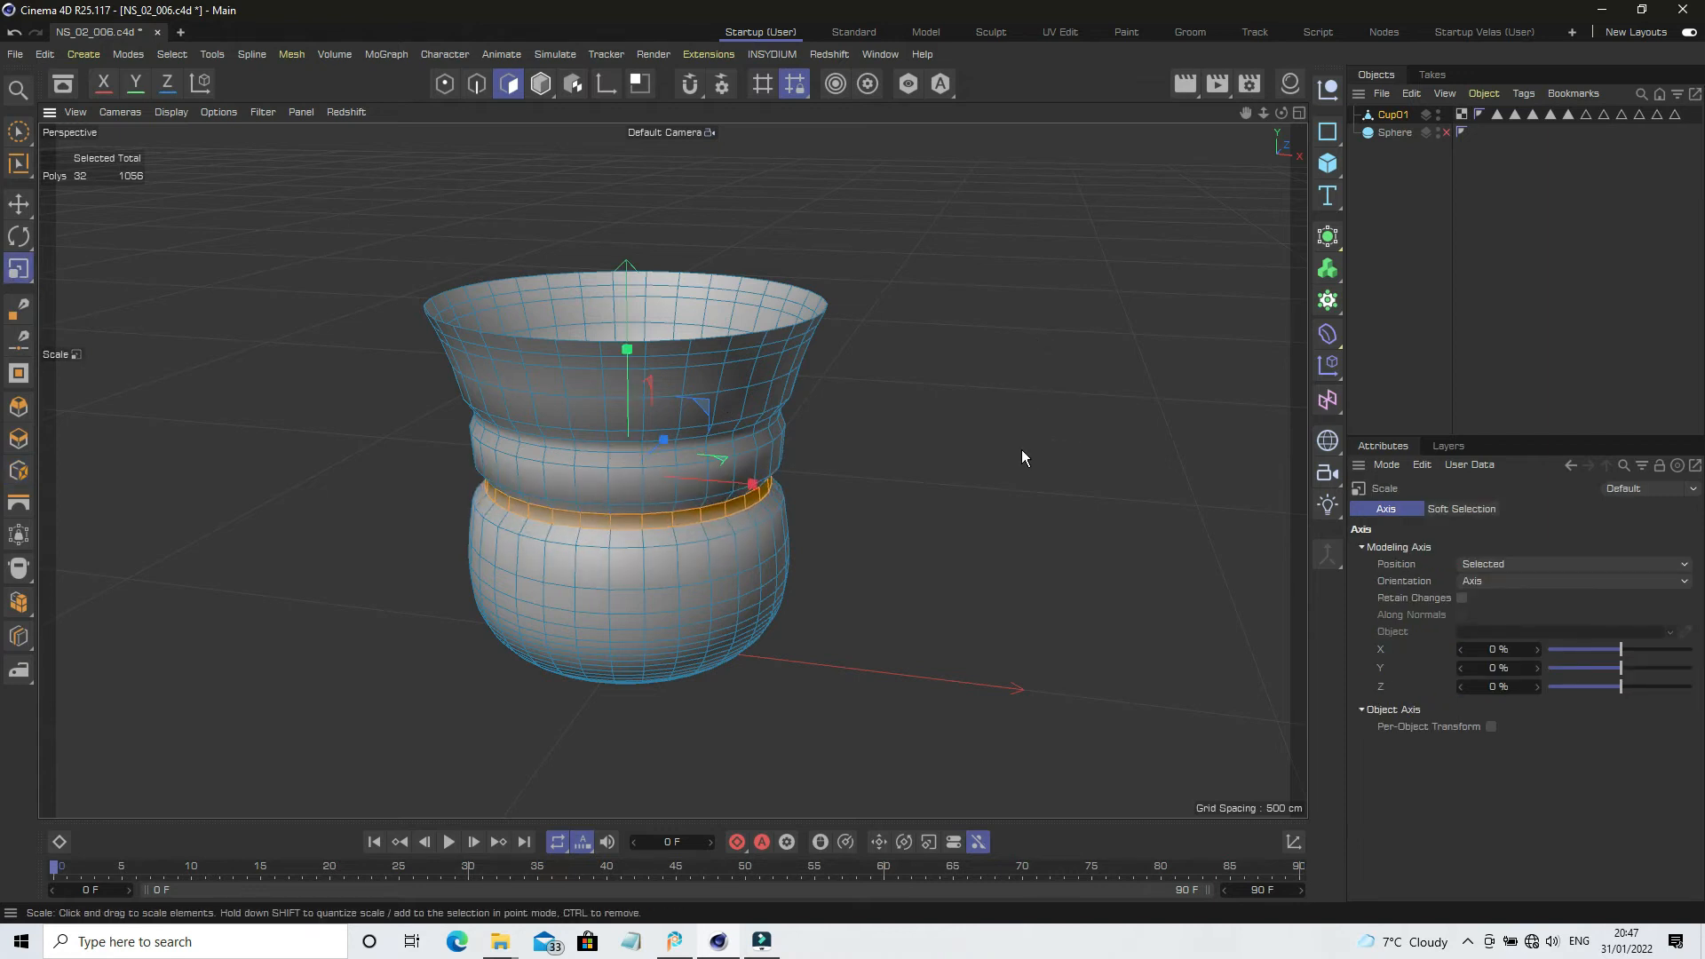
{"action": "left_click", "coordinate": [1021, 449]}
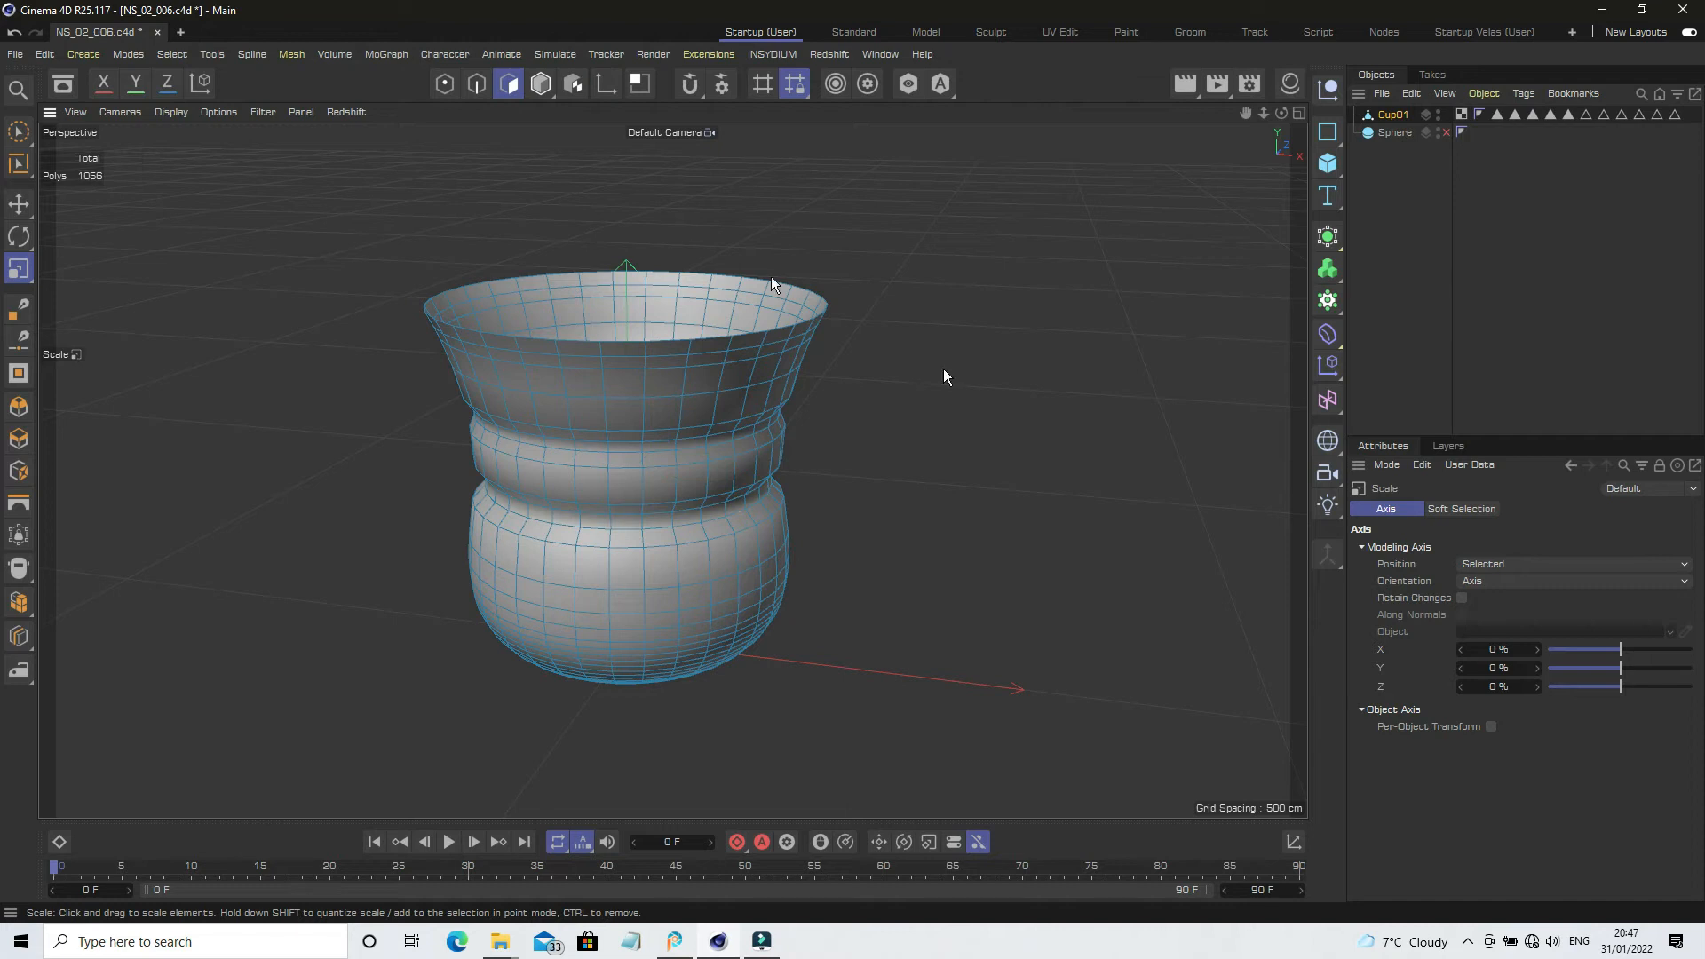
{"action": "left_click", "coordinate": [16, 55]}
{"action": "left_click", "coordinate": [52, 254]}
Loop-select the wide polygon band just below Cup01's second groove and inset it to a narrow strip.
{"action": "left_click", "coordinate": [1392, 115]}
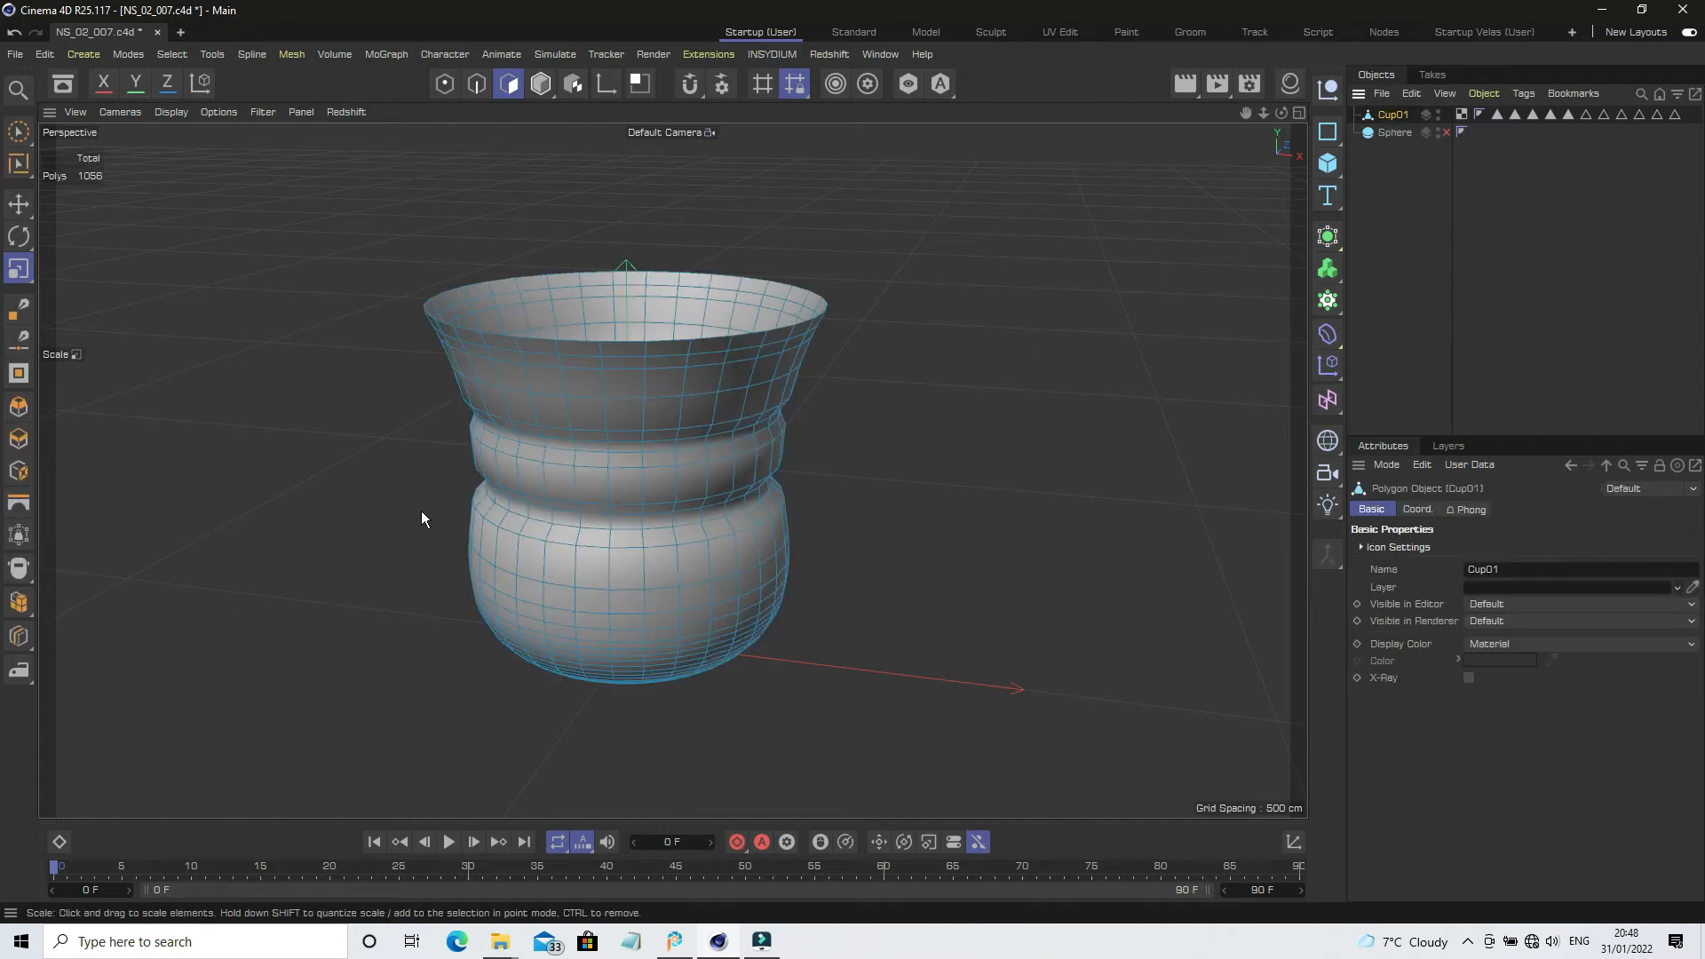
{"action": "left_click", "coordinate": [18, 163]}
{"action": "left_click", "coordinate": [634, 573]}
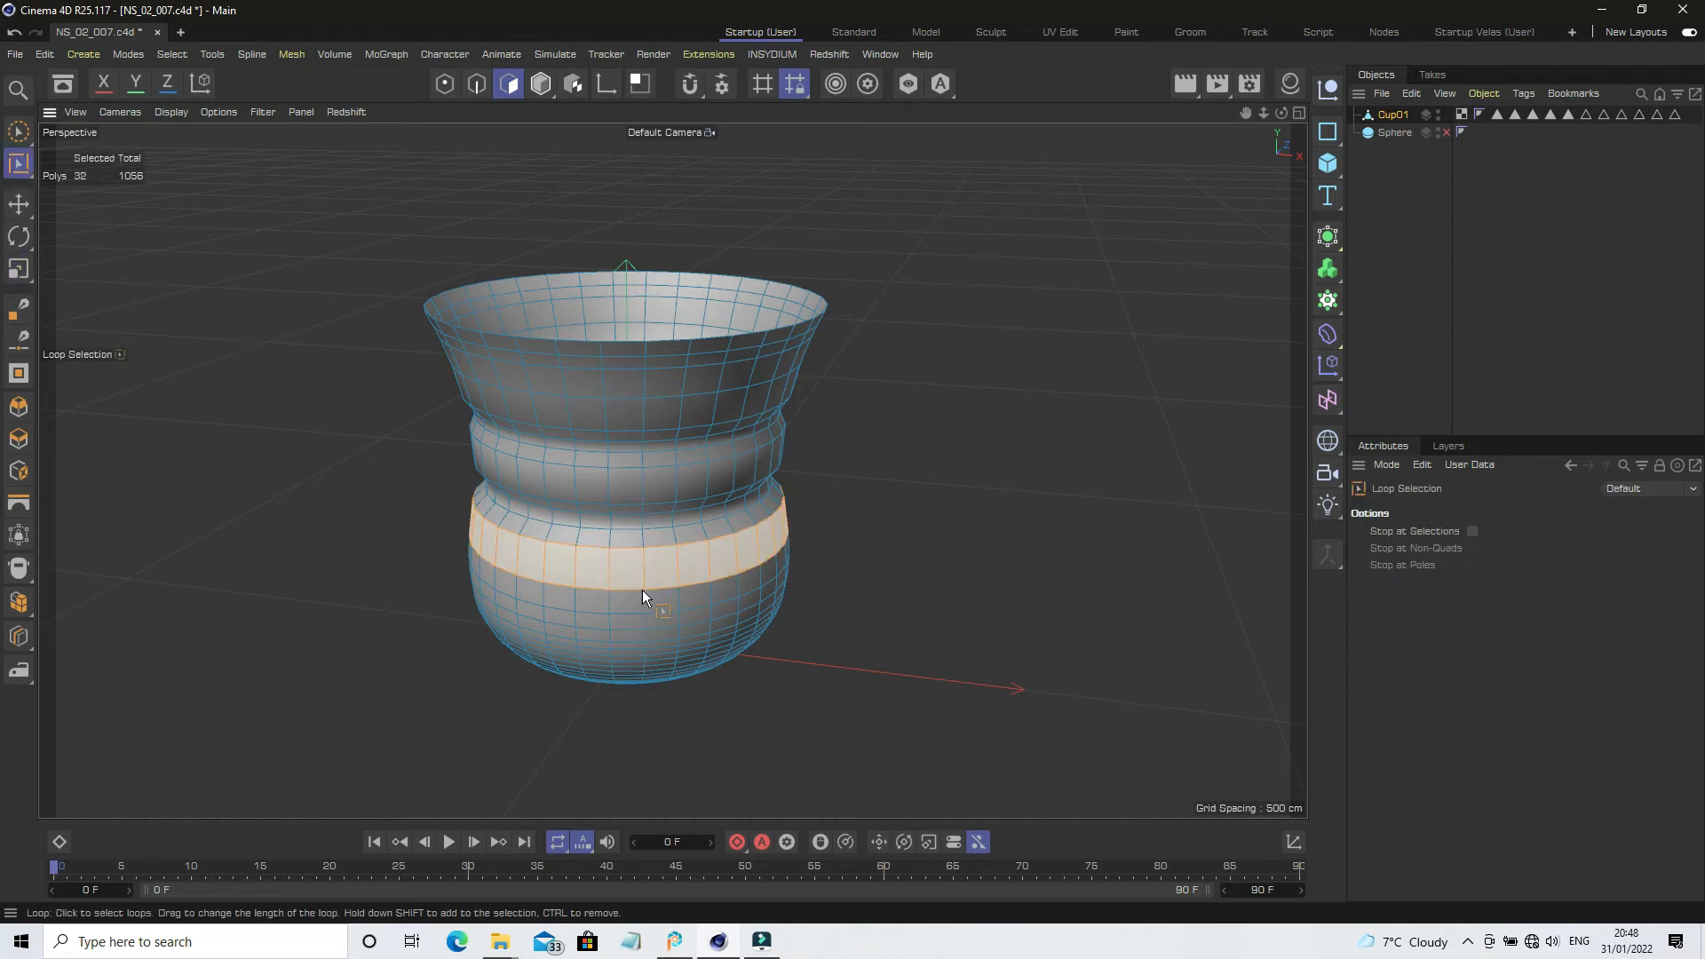
{"action": "left_click", "coordinate": [18, 472]}
{"action": "left_click_drag", "start_coordinate": [847, 508], "coordinate": [906, 473]}
Scale the narrow lower strip slightly inward as a third, shallower groove and save another incremental version.
{"action": "key", "text": "t"}
{"action": "mouse_move", "coordinate": [997, 418]}
{"action": "left_mouse_down"}
{"action": "mouse_move", "coordinate": [975, 454]}
{"action": "mouse_move", "coordinate": [989, 435]}
{"action": "left_mouse_up"}
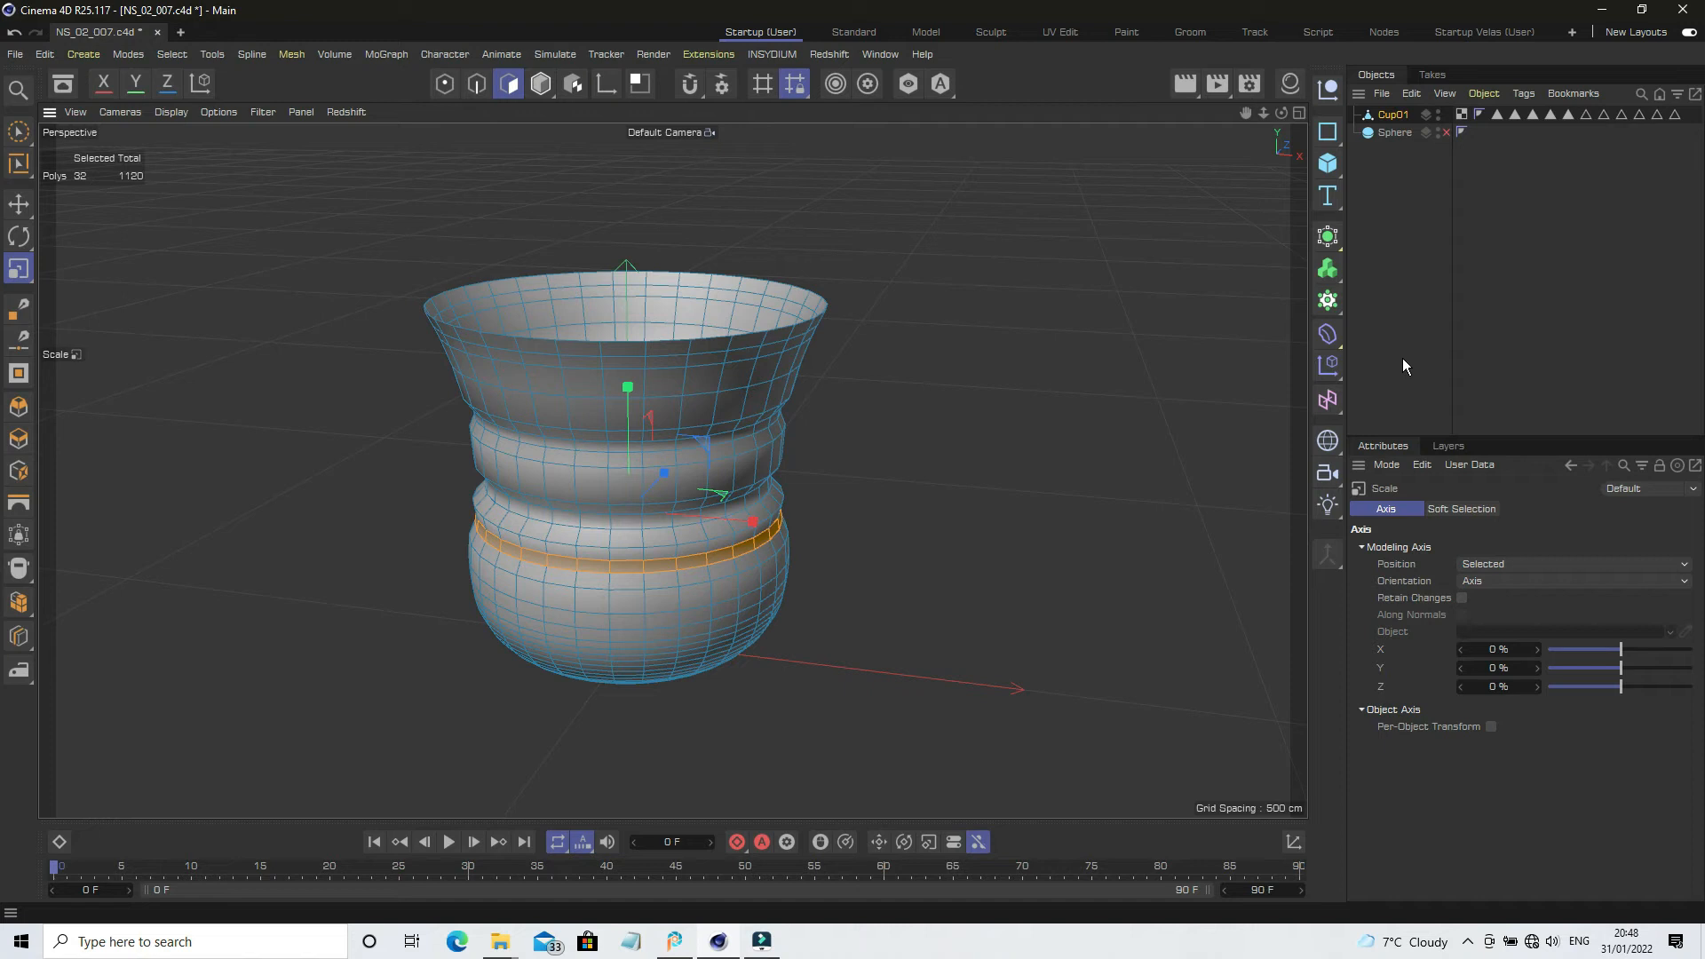
{"action": "left_click", "coordinate": [1188, 418]}
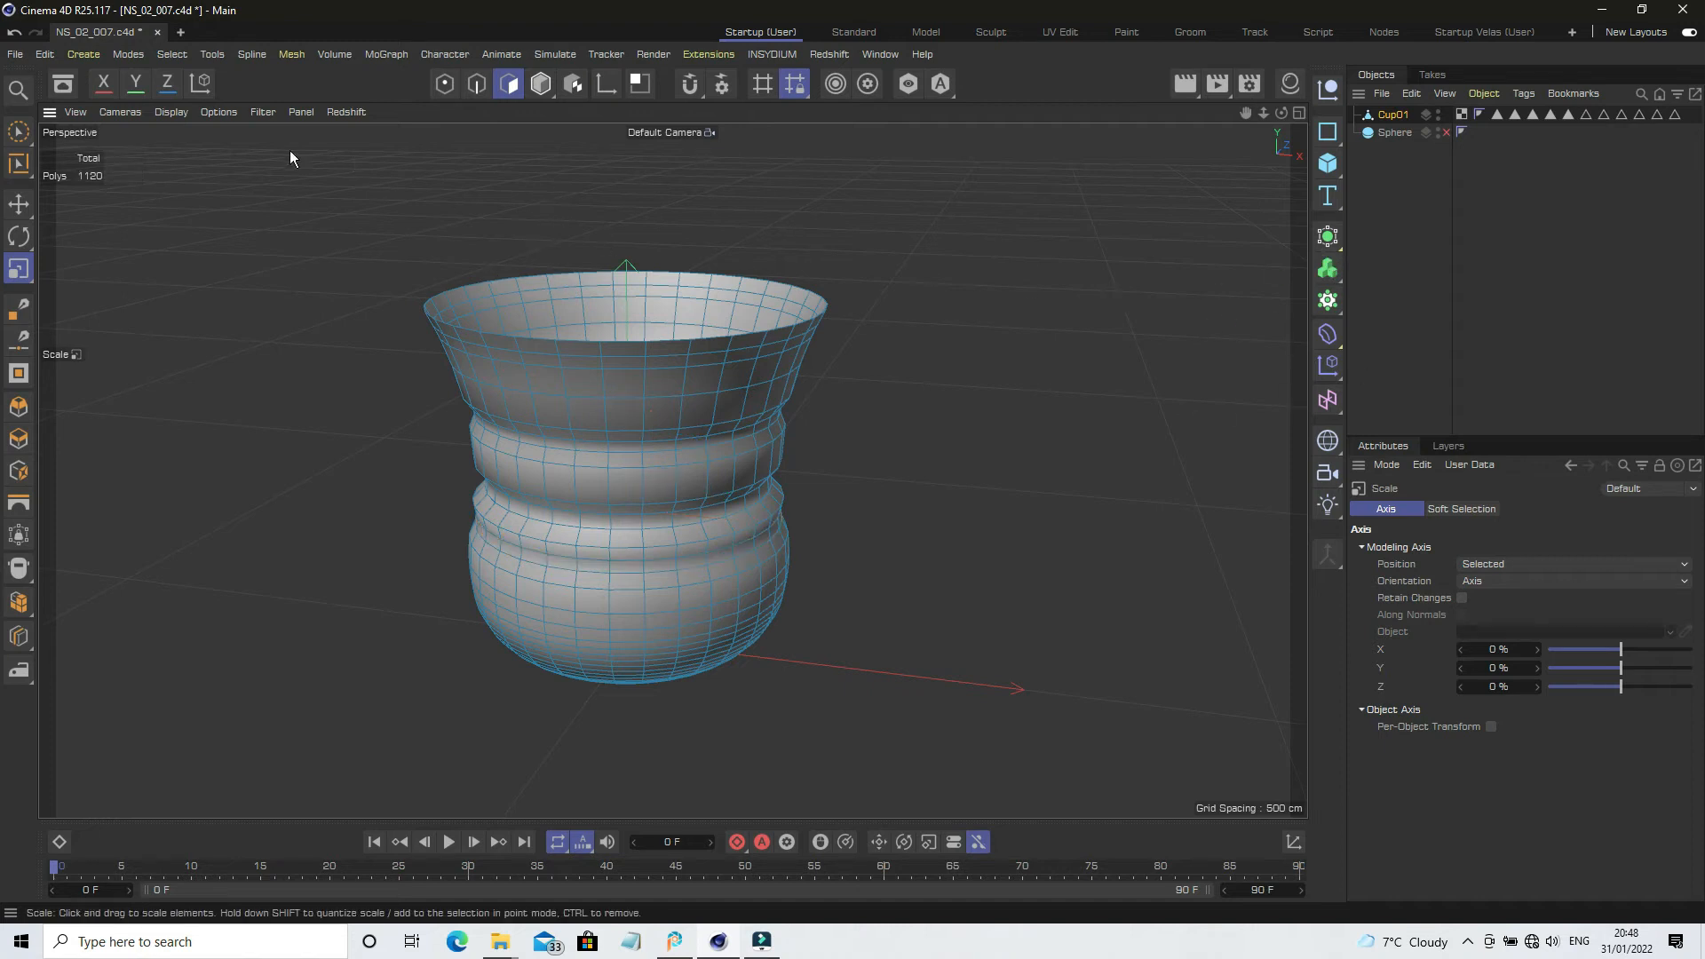
{"action": "left_click", "coordinate": [15, 54]}
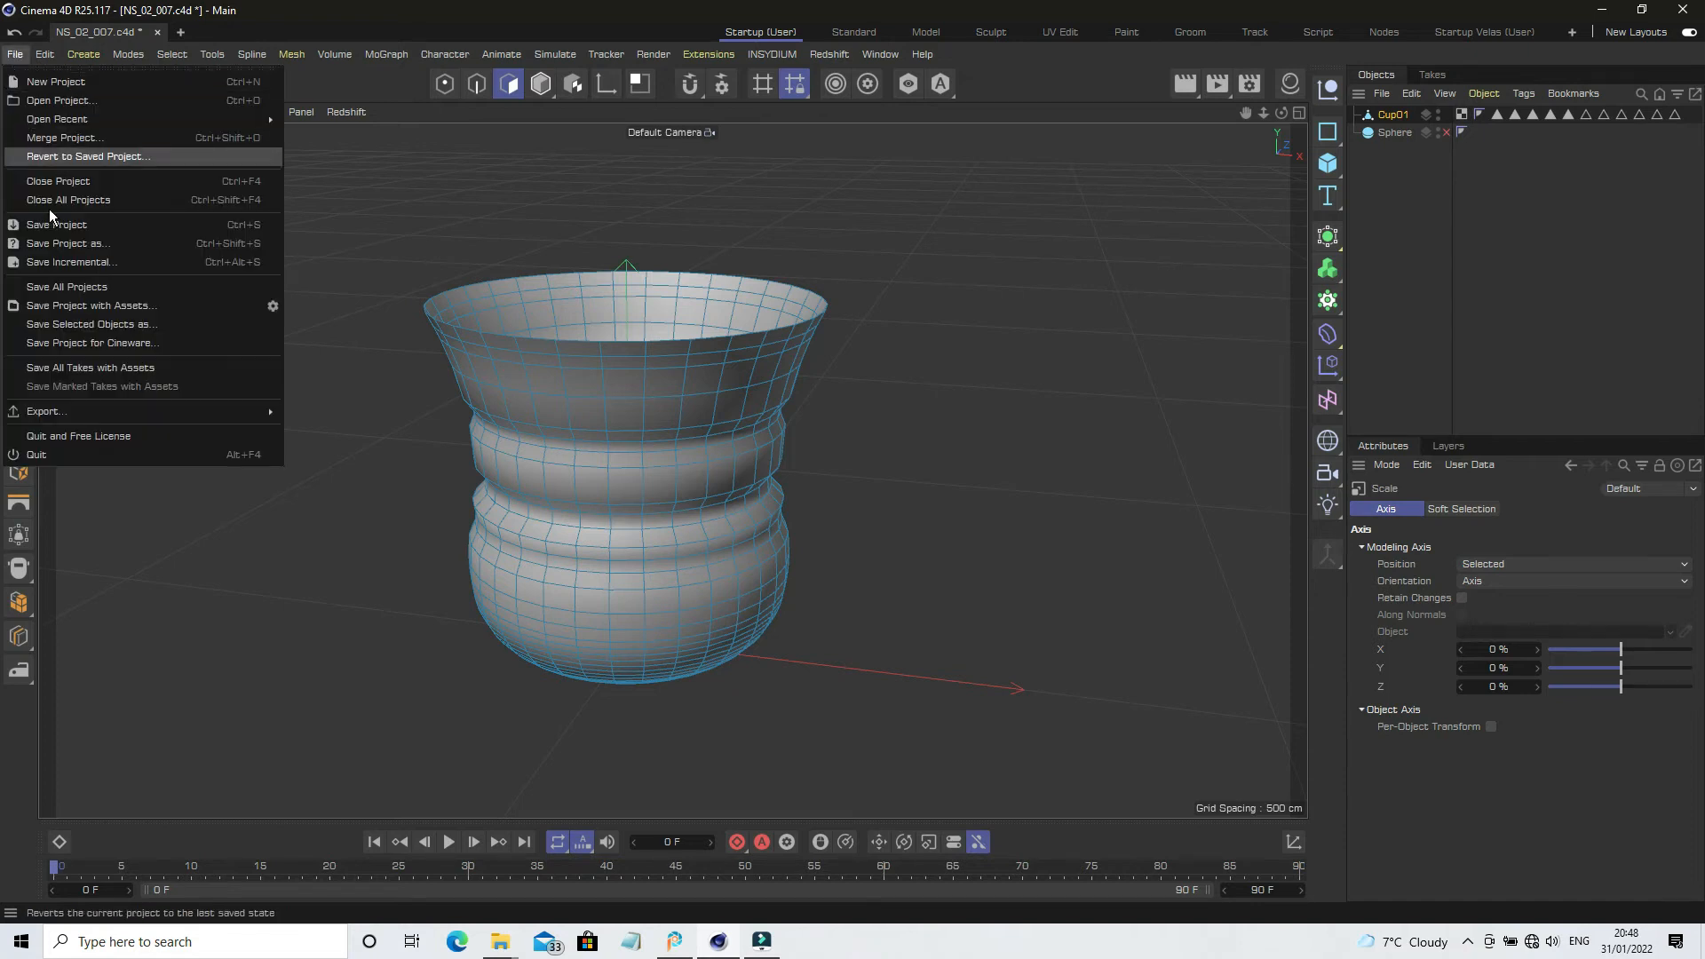
{"action": "left_click", "coordinate": [71, 261]}
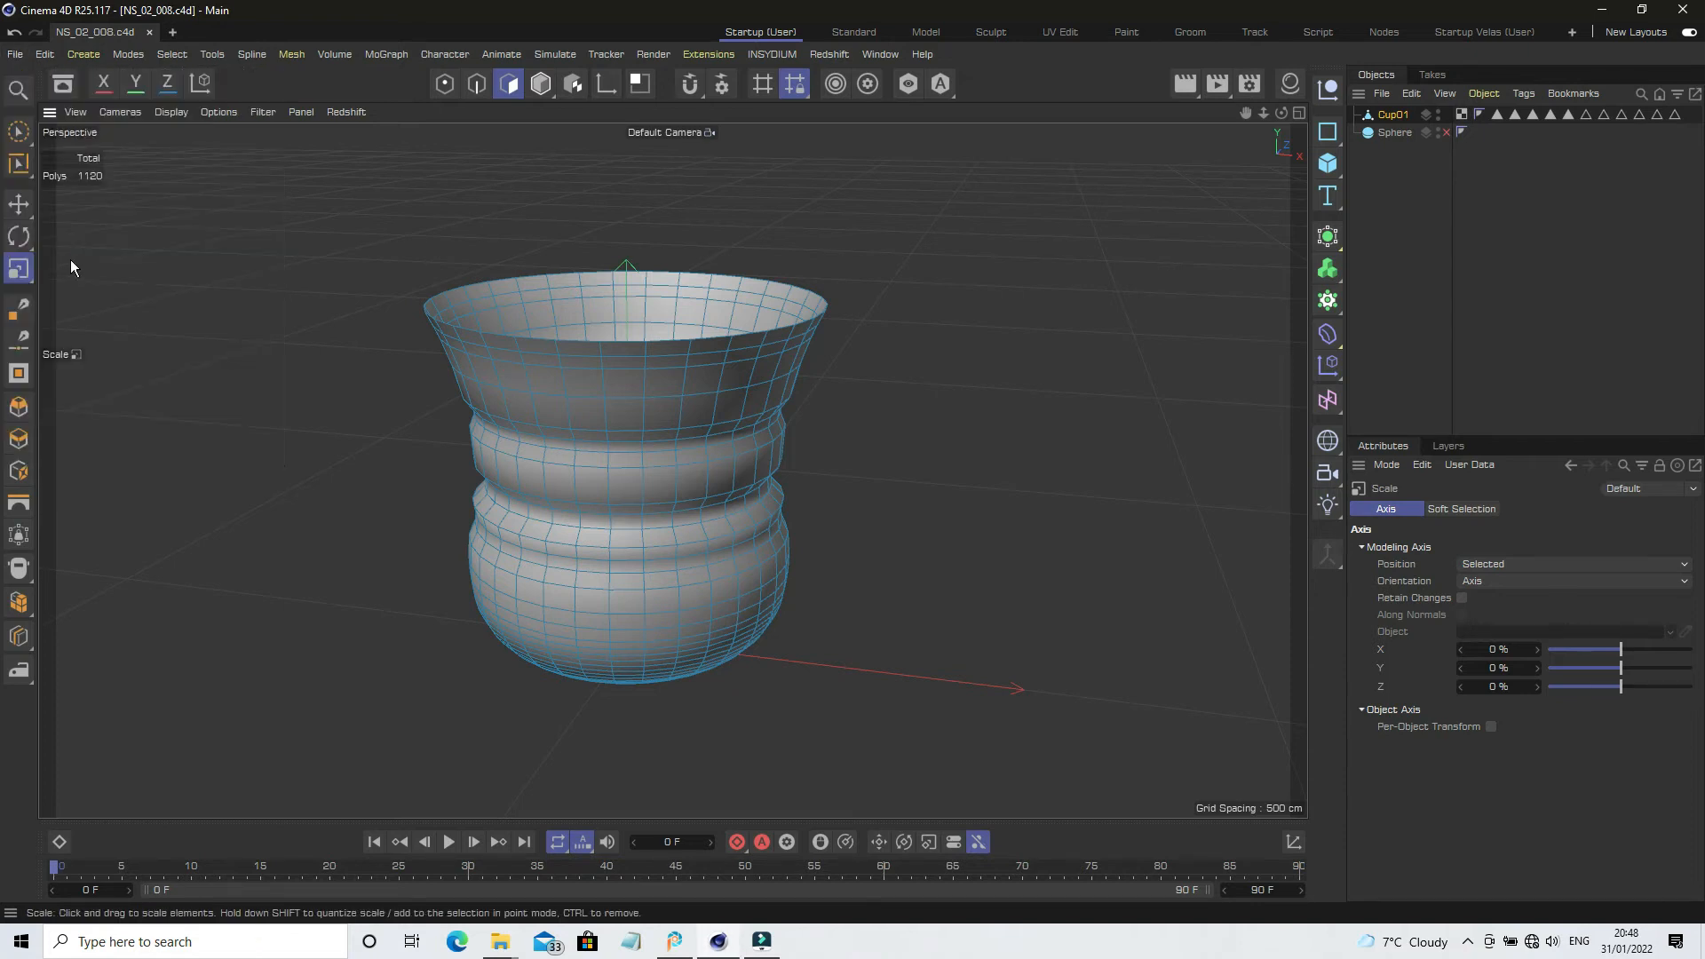
Select all polygons of Cup01 with Rectangle Selection.
{"action": "left_click", "coordinate": [1399, 114]}
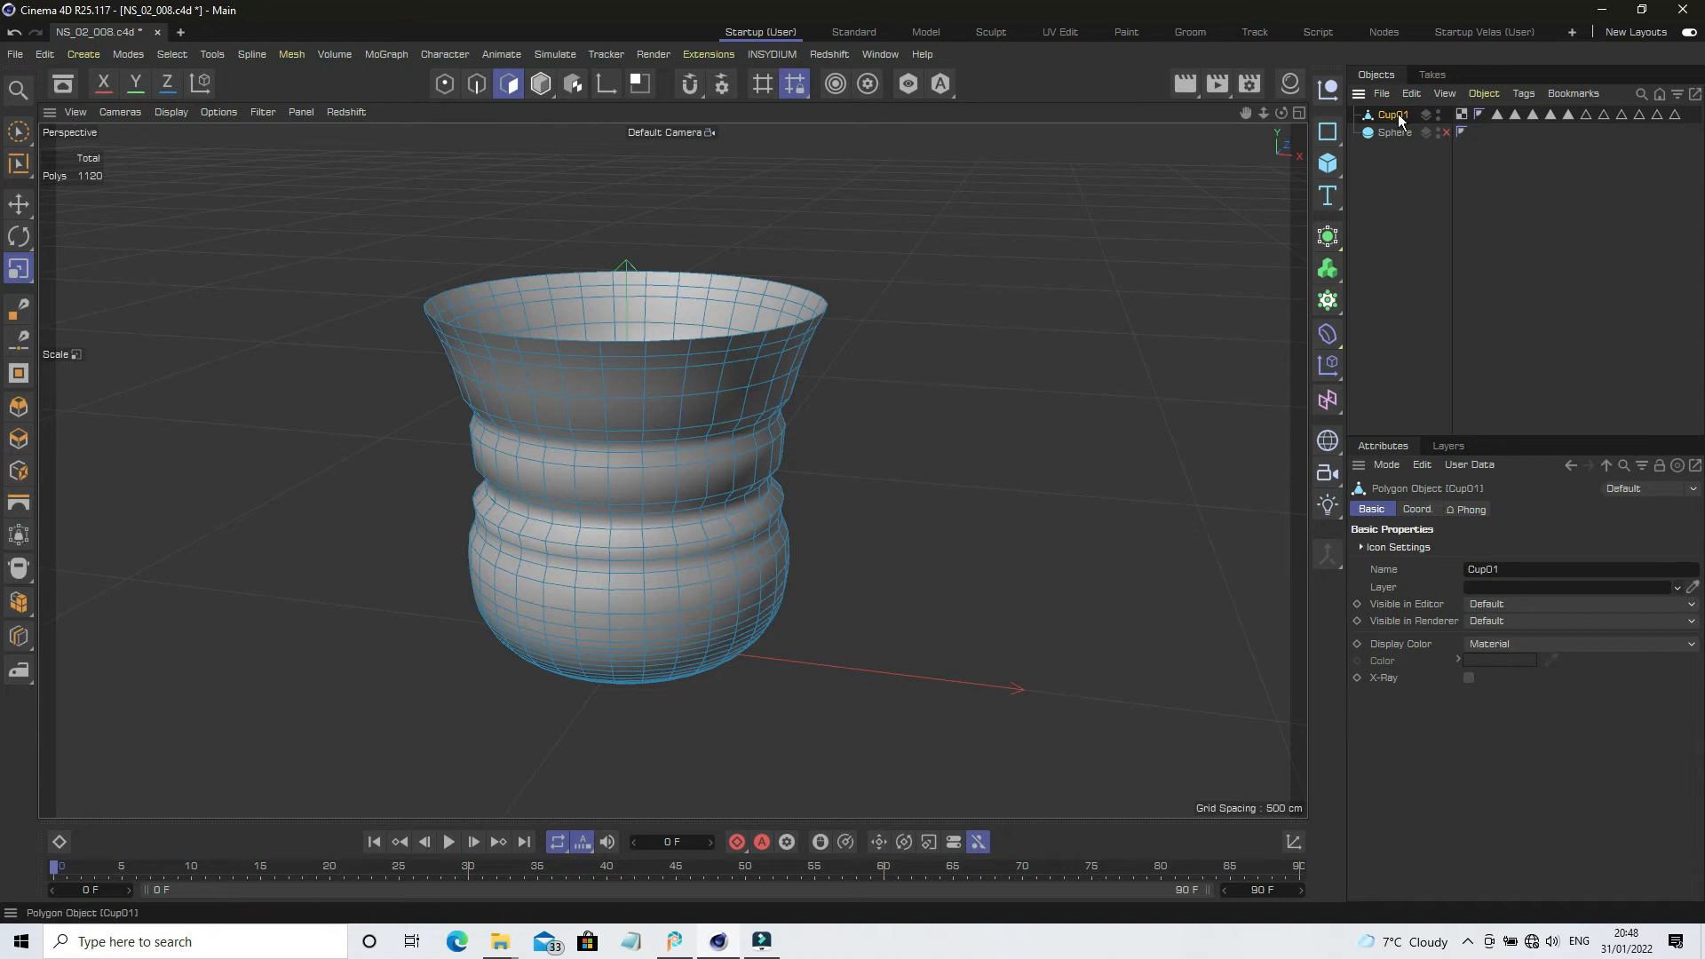
{"action": "left_click", "coordinate": [18, 132]}
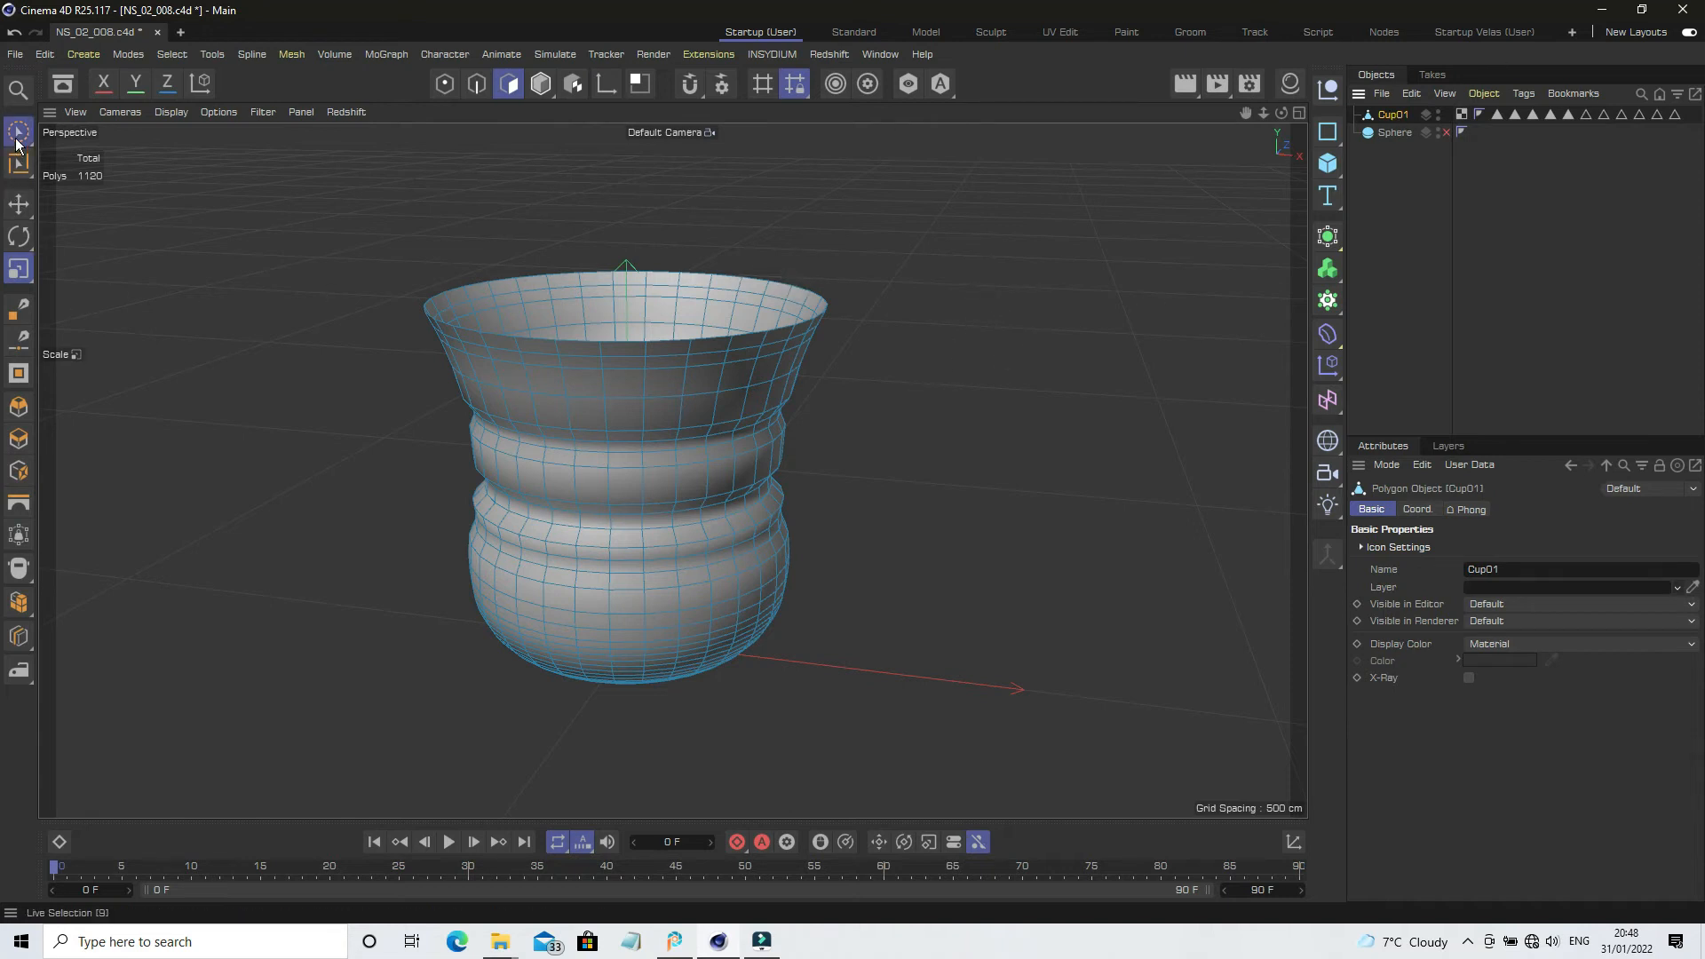
{"action": "left_click", "coordinate": [81, 193]}
{"action": "left_click_drag", "start_coordinate": [376, 243], "coordinate": [888, 726]}
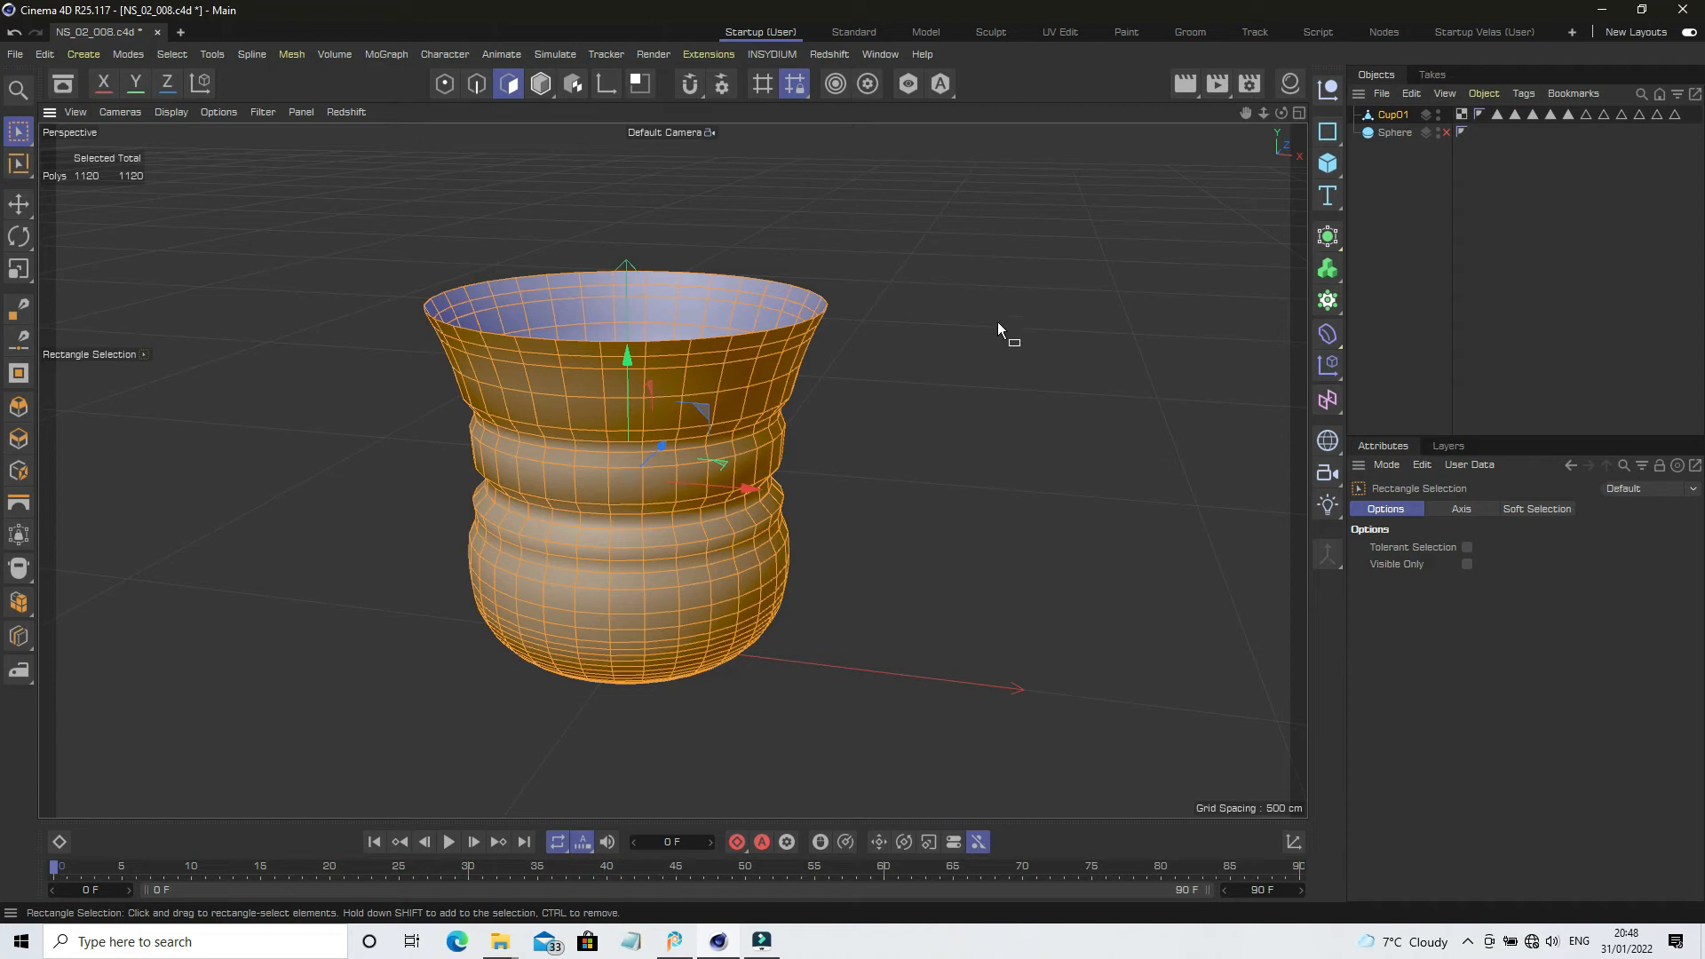
Thicken the cup wall with a Smooth Shift of 10.4 cm and save the project incrementally.
{"action": "right_click", "coordinate": [980, 291]}
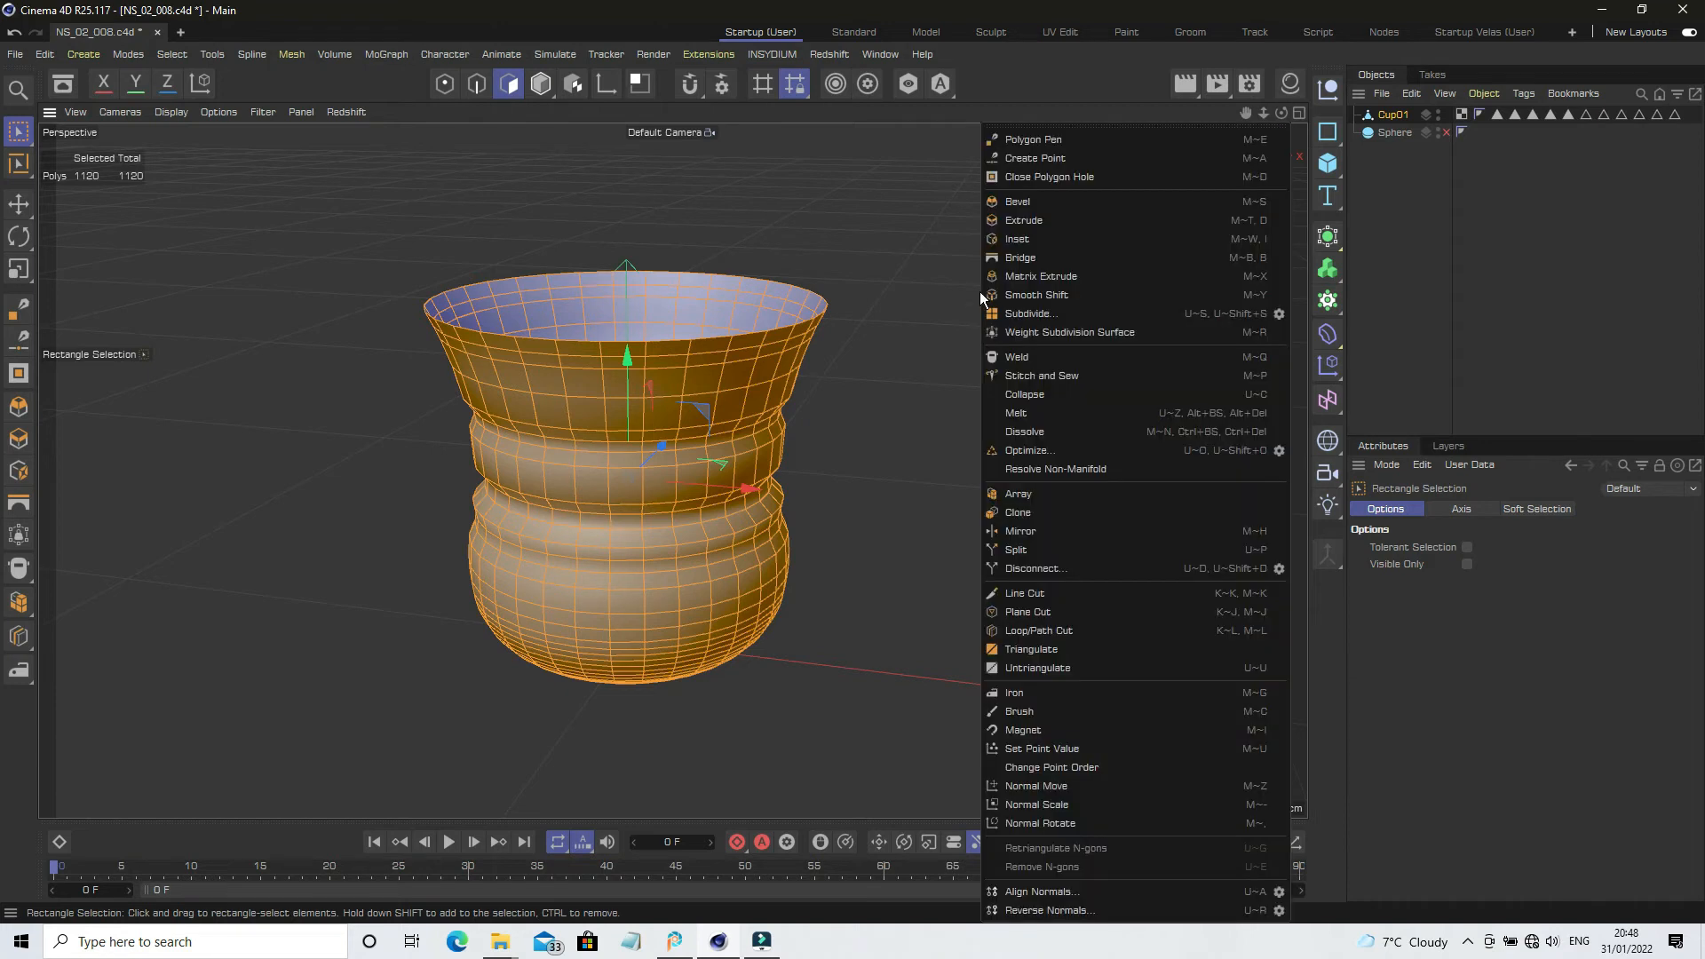
{"action": "left_click", "coordinate": [1069, 293]}
{"action": "left_click_drag", "start_coordinate": [981, 345], "coordinate": [1017, 346]}
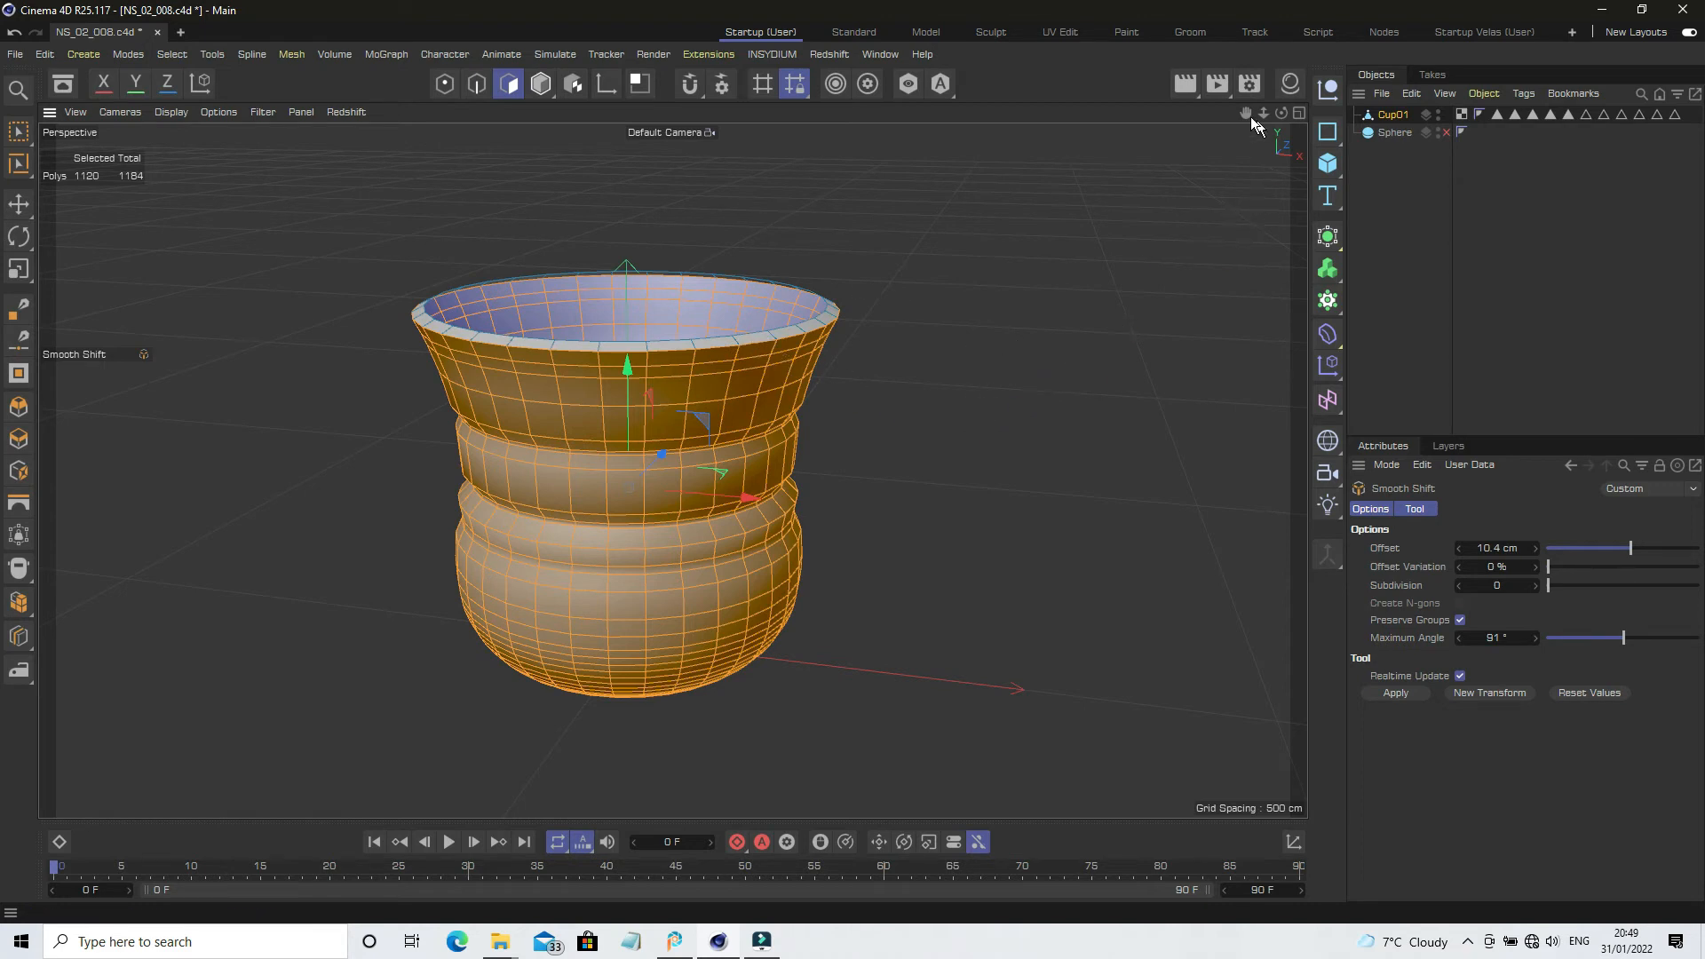
{"action": "left_click_drag", "start_coordinate": [1247, 114], "coordinate": [1260, 182]}
{"action": "left_click_drag", "start_coordinate": [673, 470], "coordinate": [673, 443]}
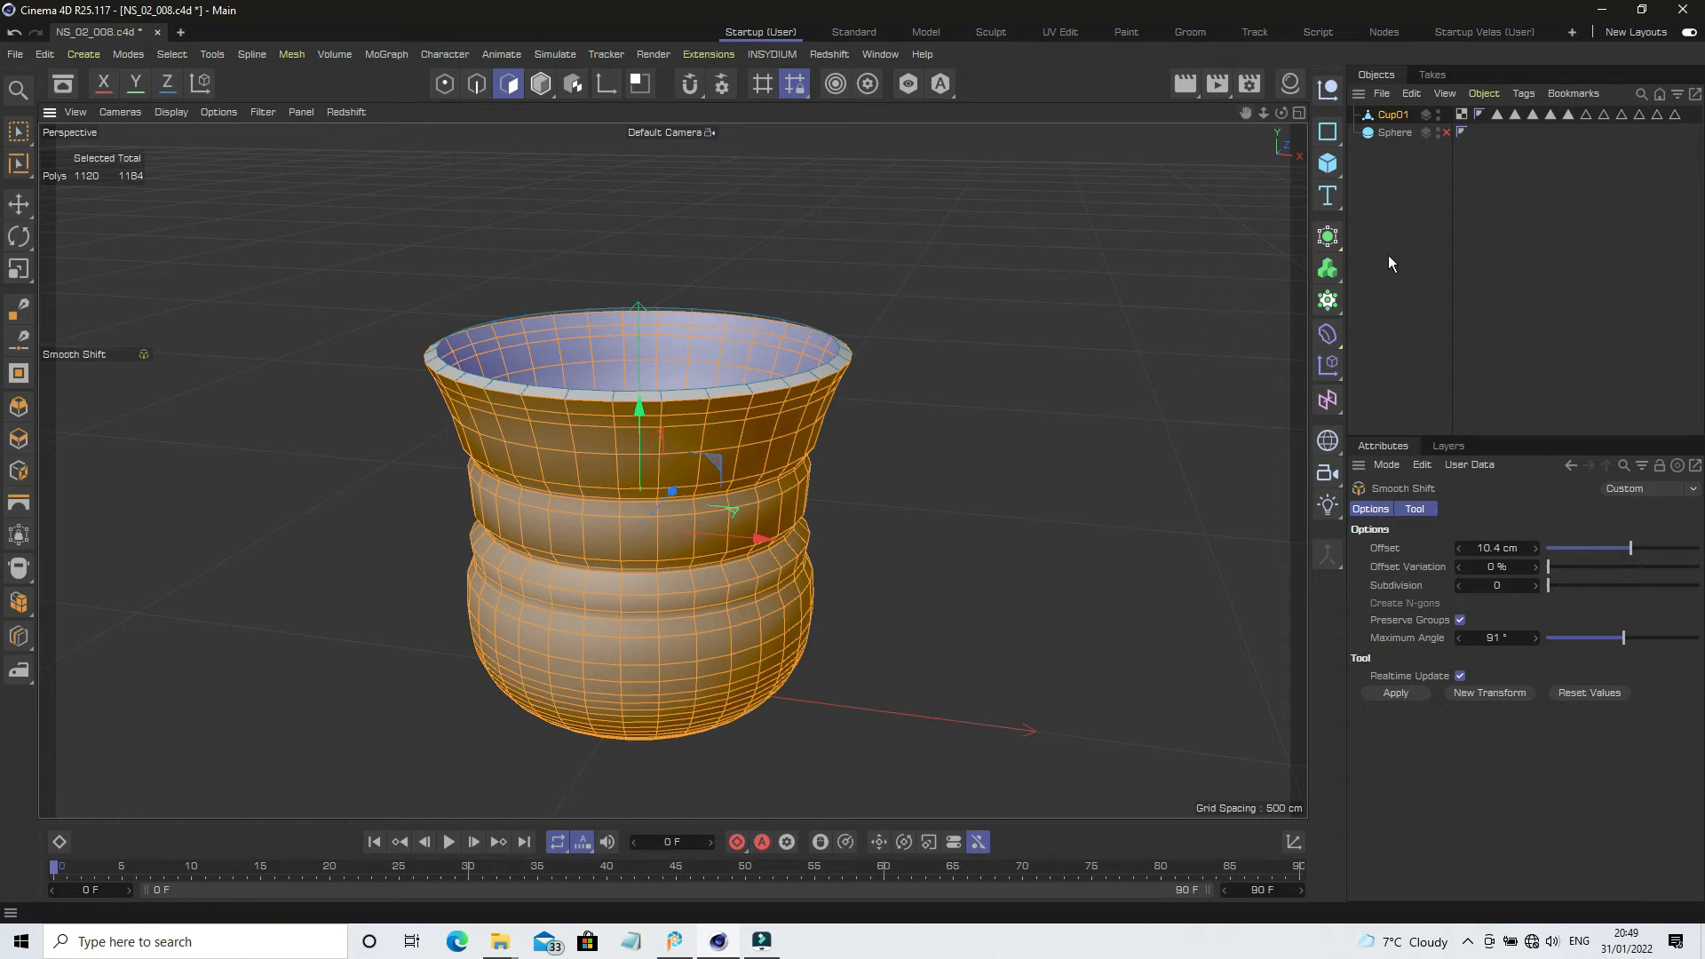
{"action": "left_click", "coordinate": [18, 61]}
{"action": "left_click", "coordinate": [82, 261]}
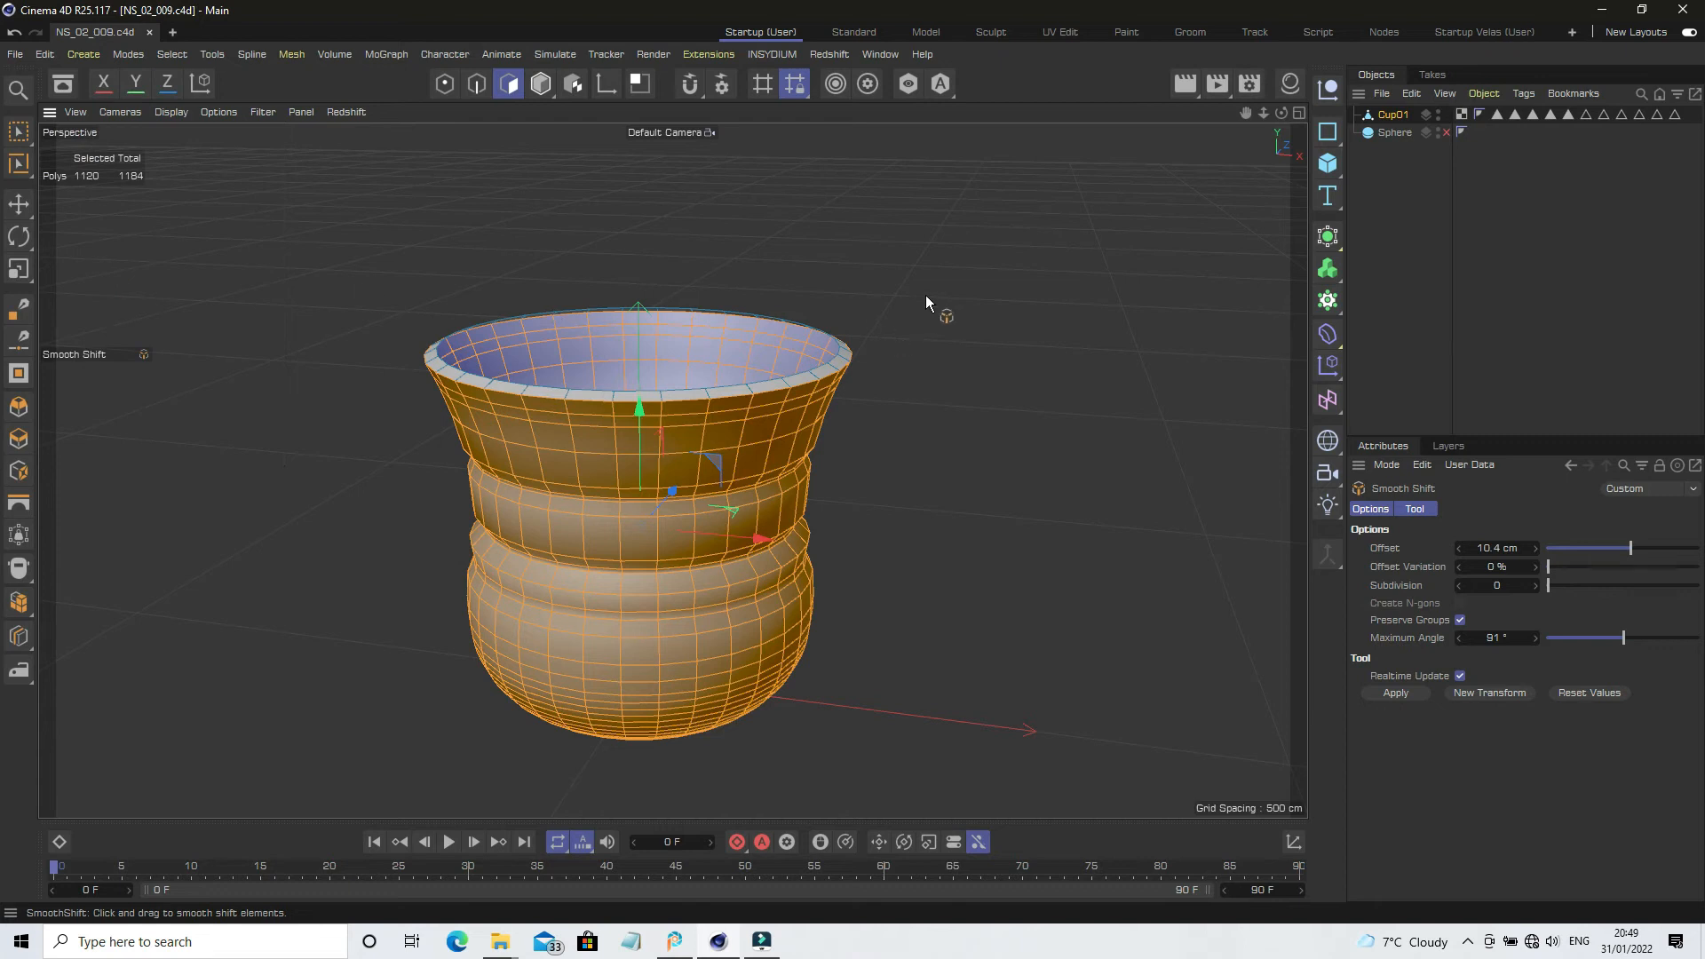
{"action": "left_click", "coordinate": [1395, 280]}
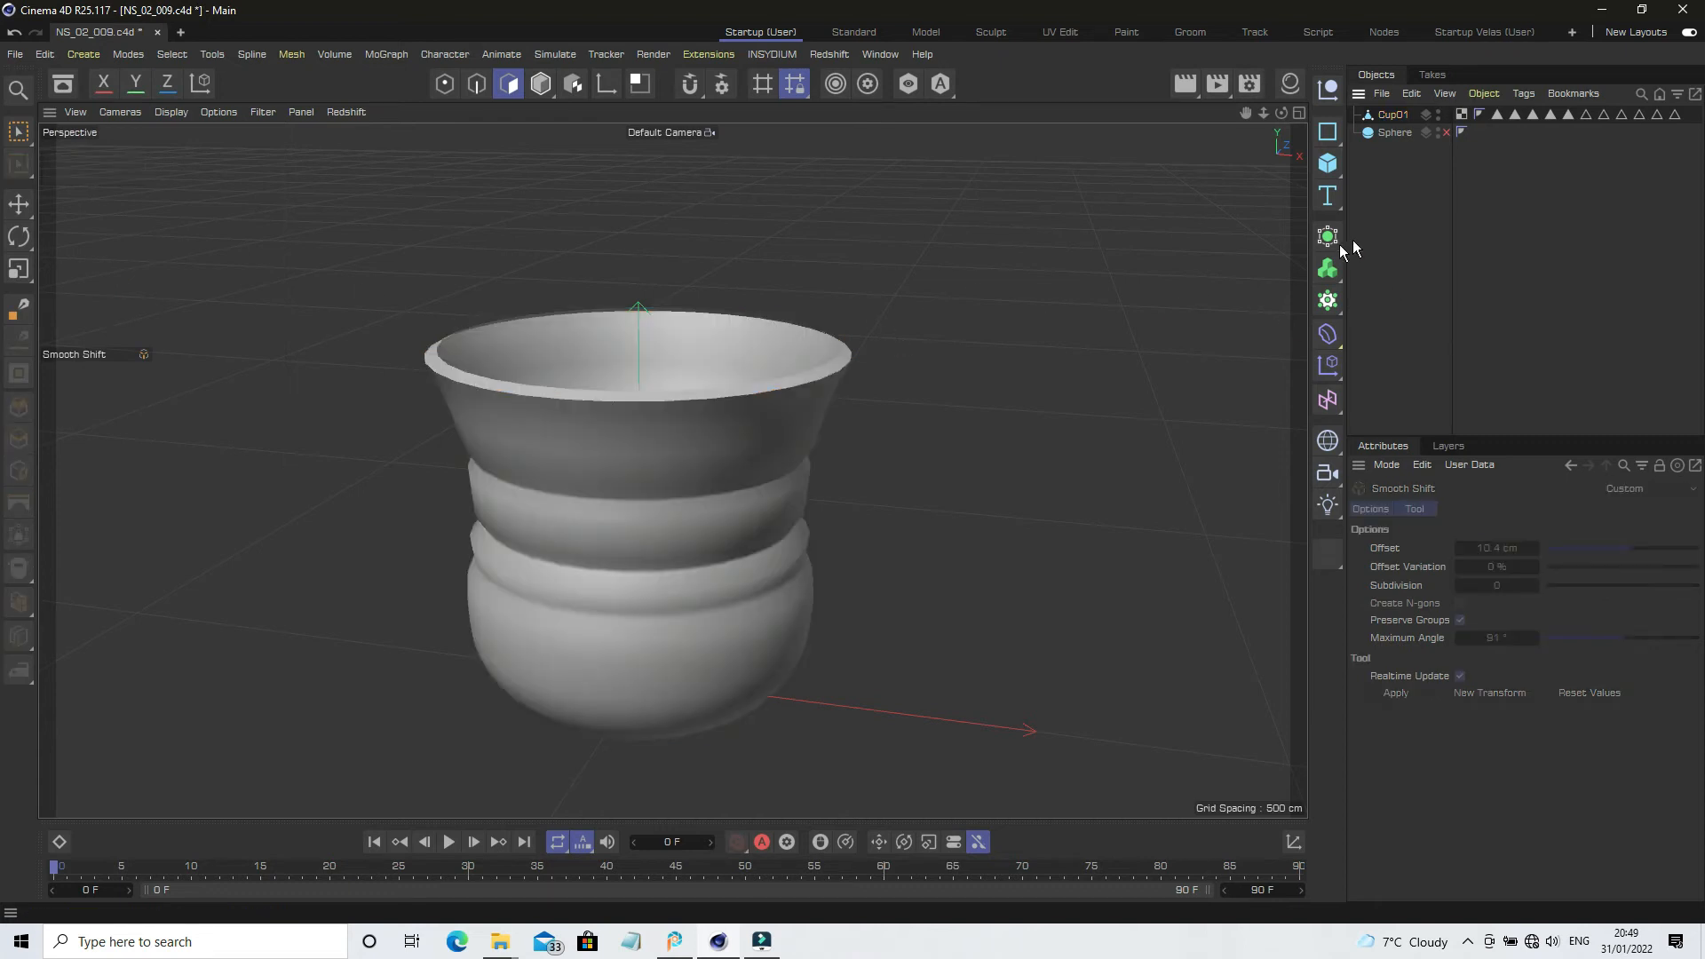
Reselect Cup01 and clear its polygon selection with Live Selection.
{"action": "left_click_drag", "start_coordinate": [1245, 113], "coordinate": [1284, 169]}
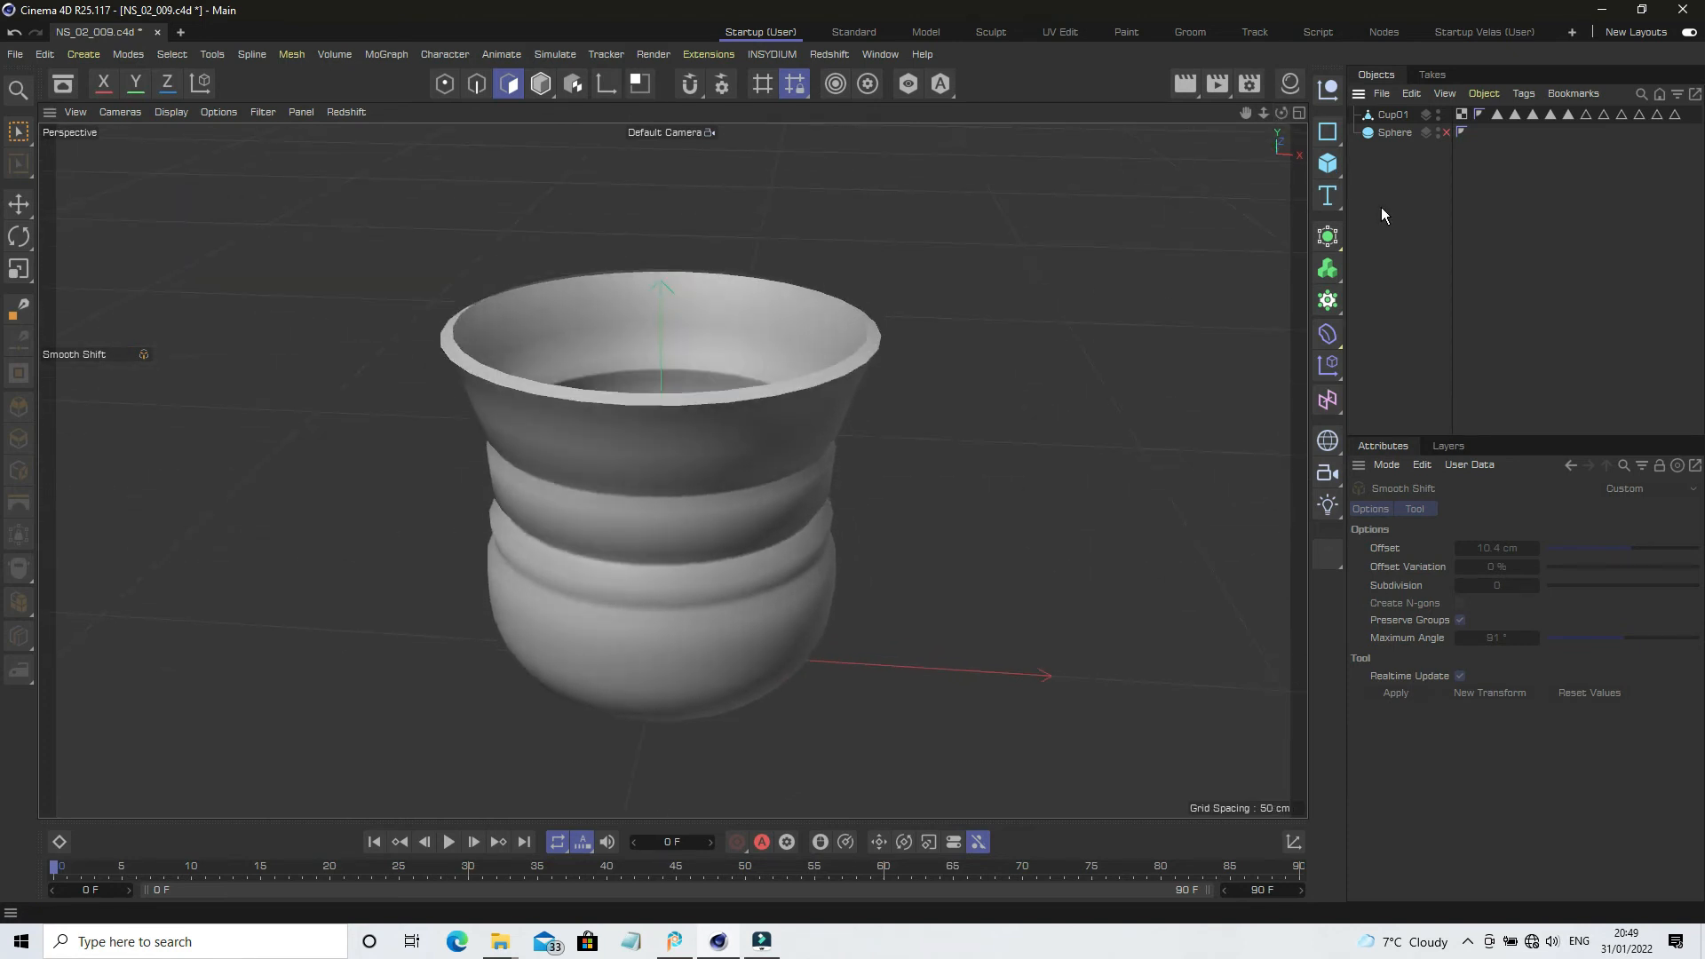
{"action": "left_click", "coordinate": [1392, 115]}
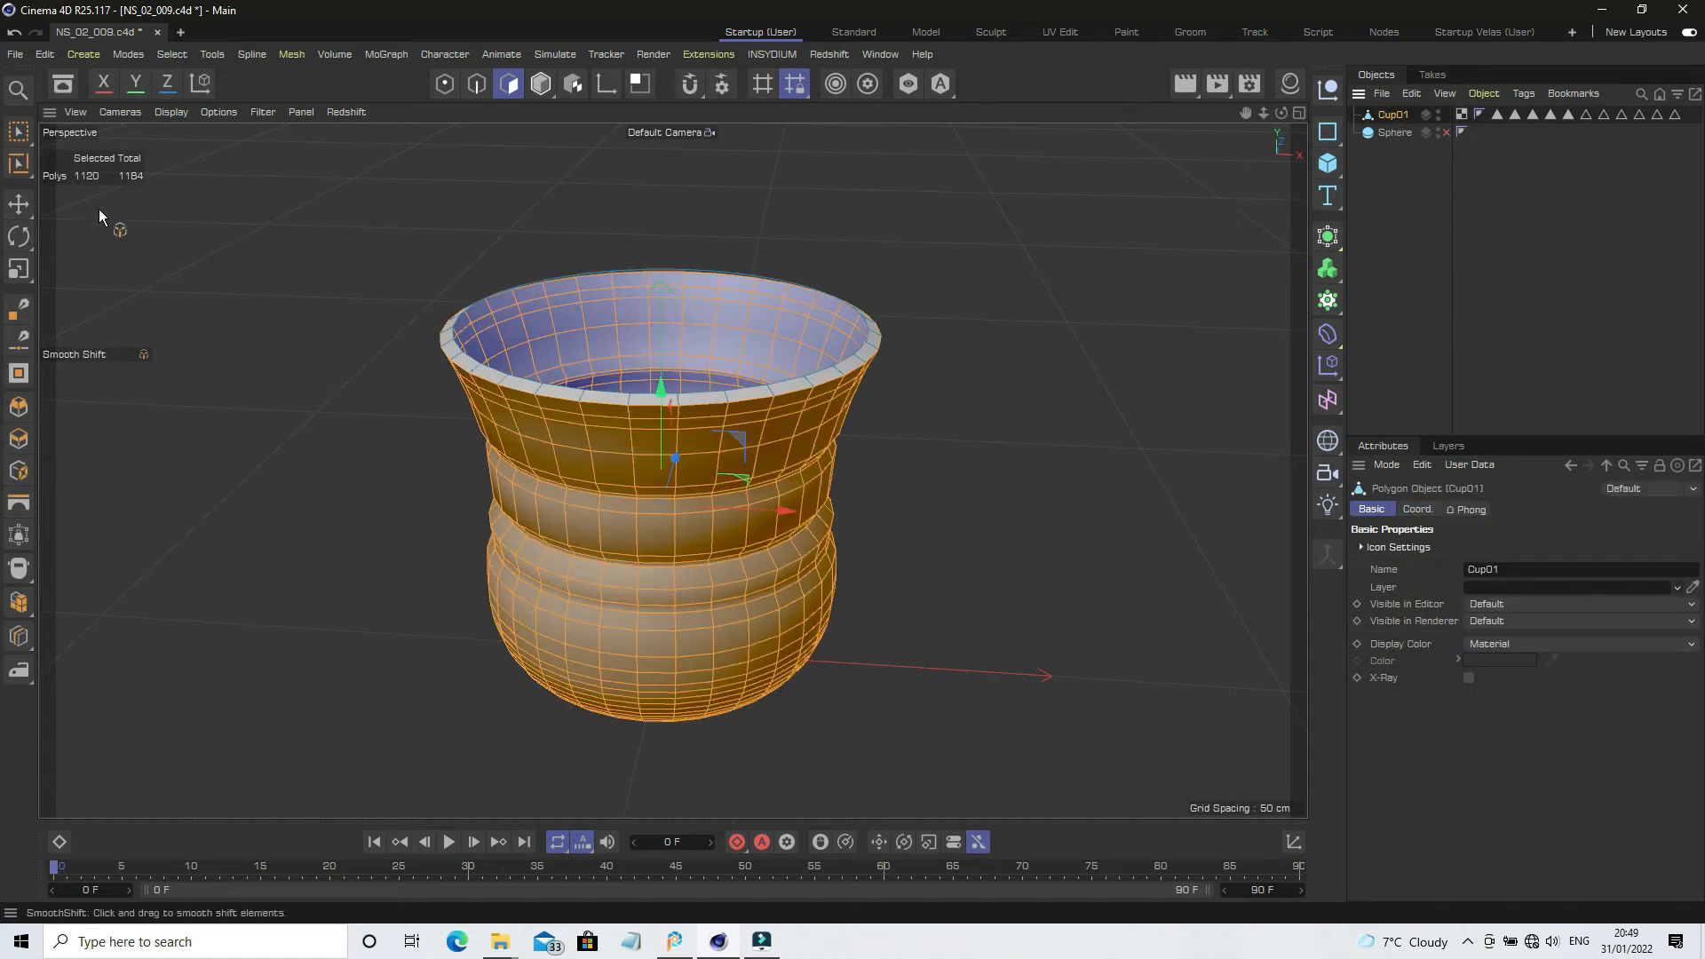
{"action": "left_click", "coordinate": [16, 135]}
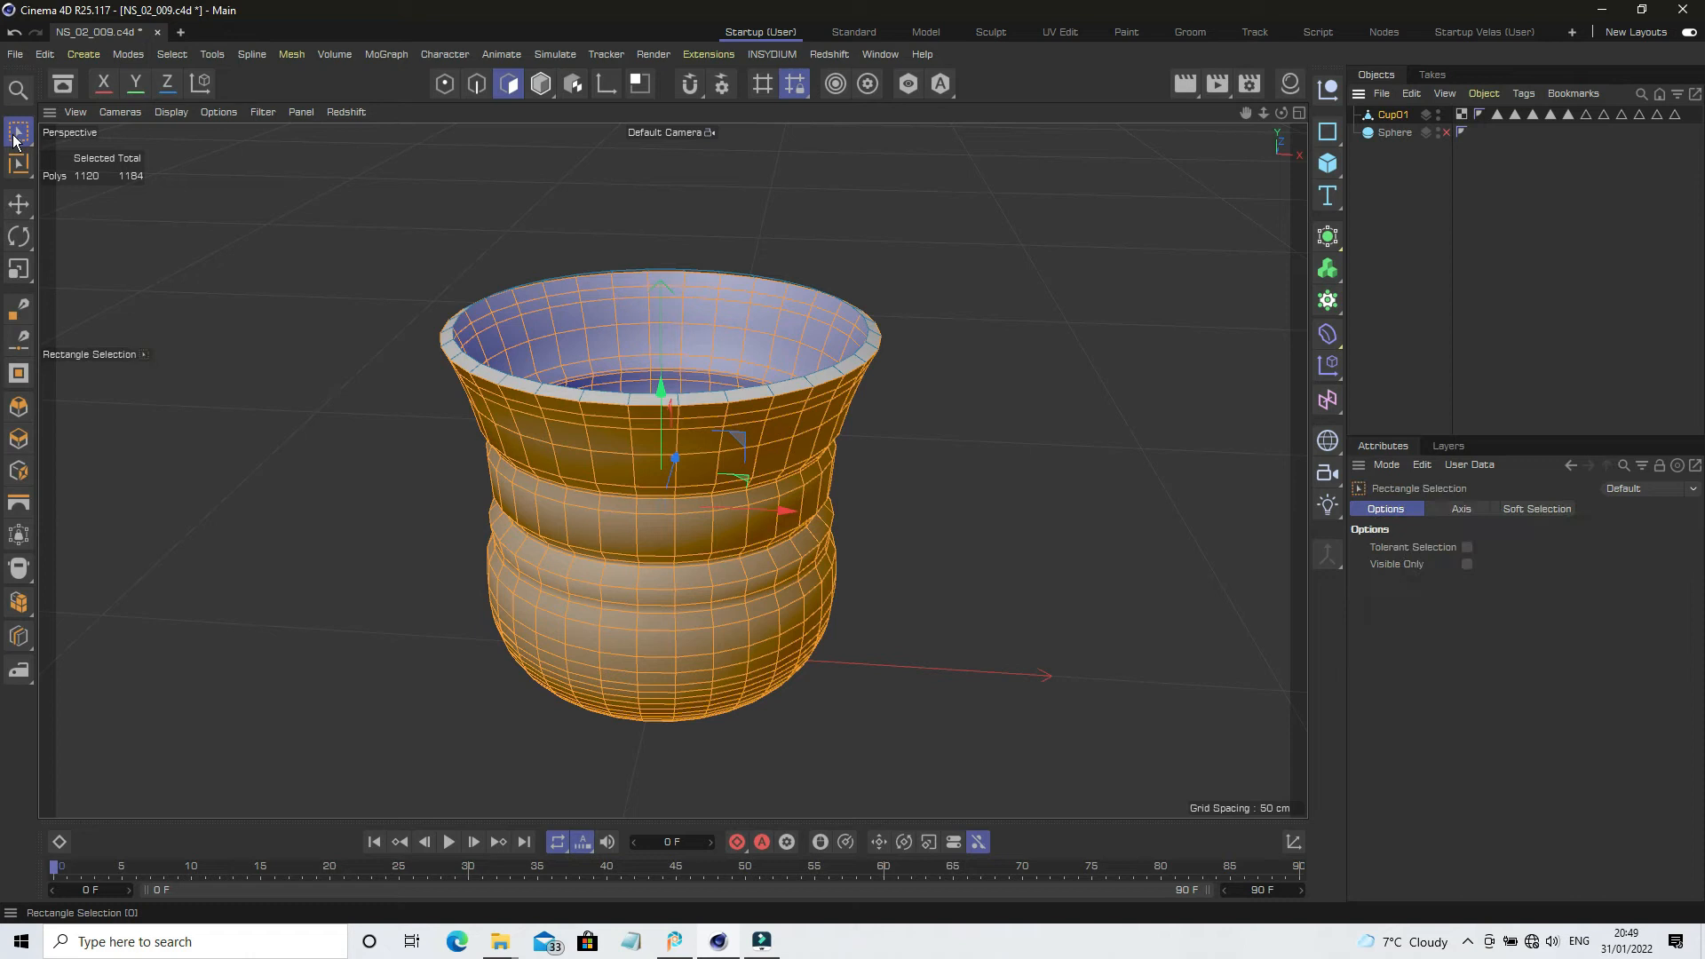
{"action": "left_click", "coordinate": [15, 142]}
{"action": "left_click", "coordinate": [92, 153]}
{"action": "left_click", "coordinate": [261, 295]}
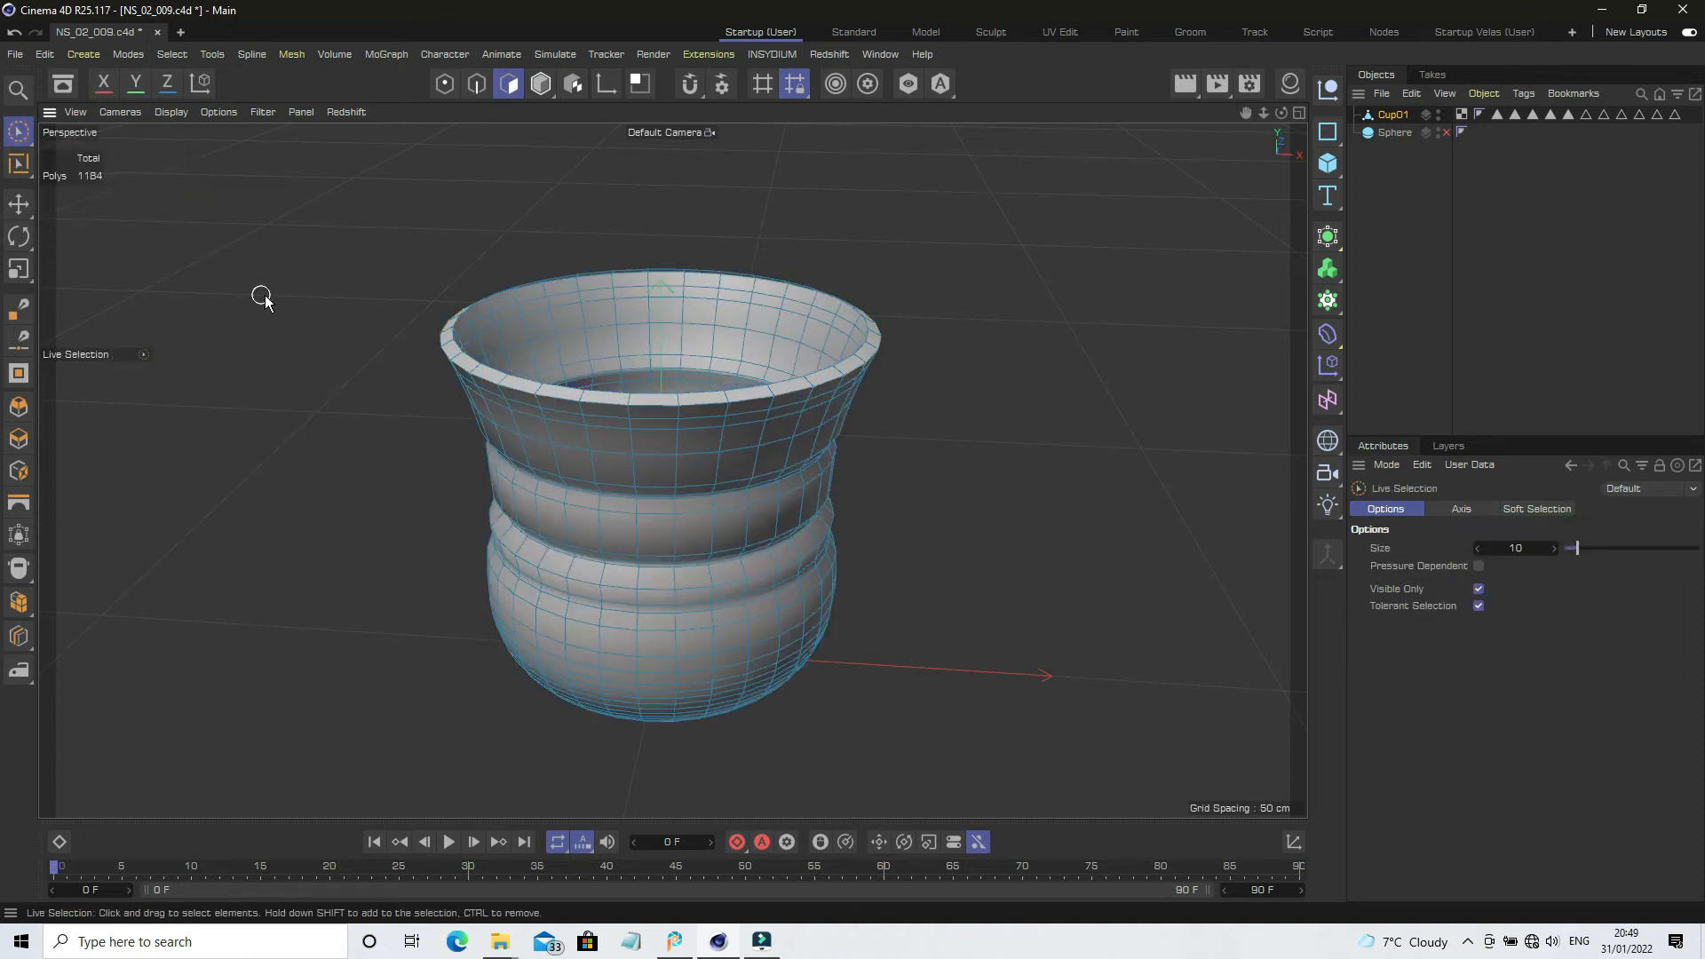
Scale the whole Cup01 object down uniformly in Model mode.
{"action": "left_click", "coordinate": [544, 89]}
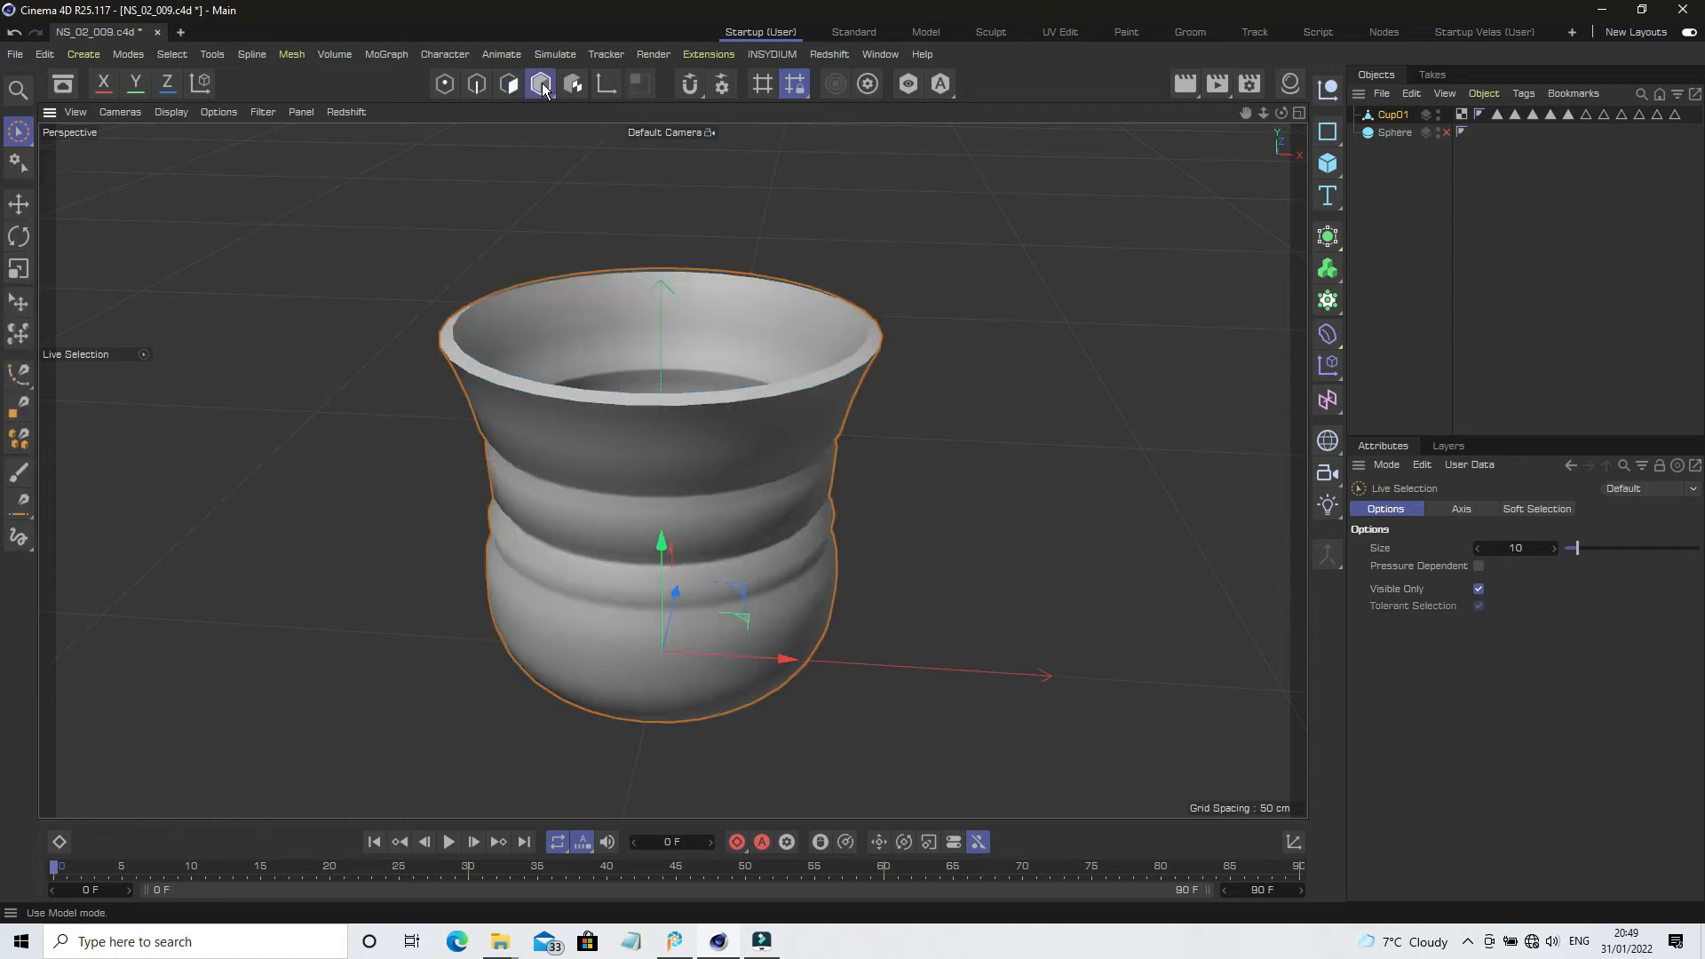
{"action": "left_click_drag", "start_coordinate": [1280, 113], "coordinate": [1280, 80]}
{"action": "left_click", "coordinate": [19, 269]}
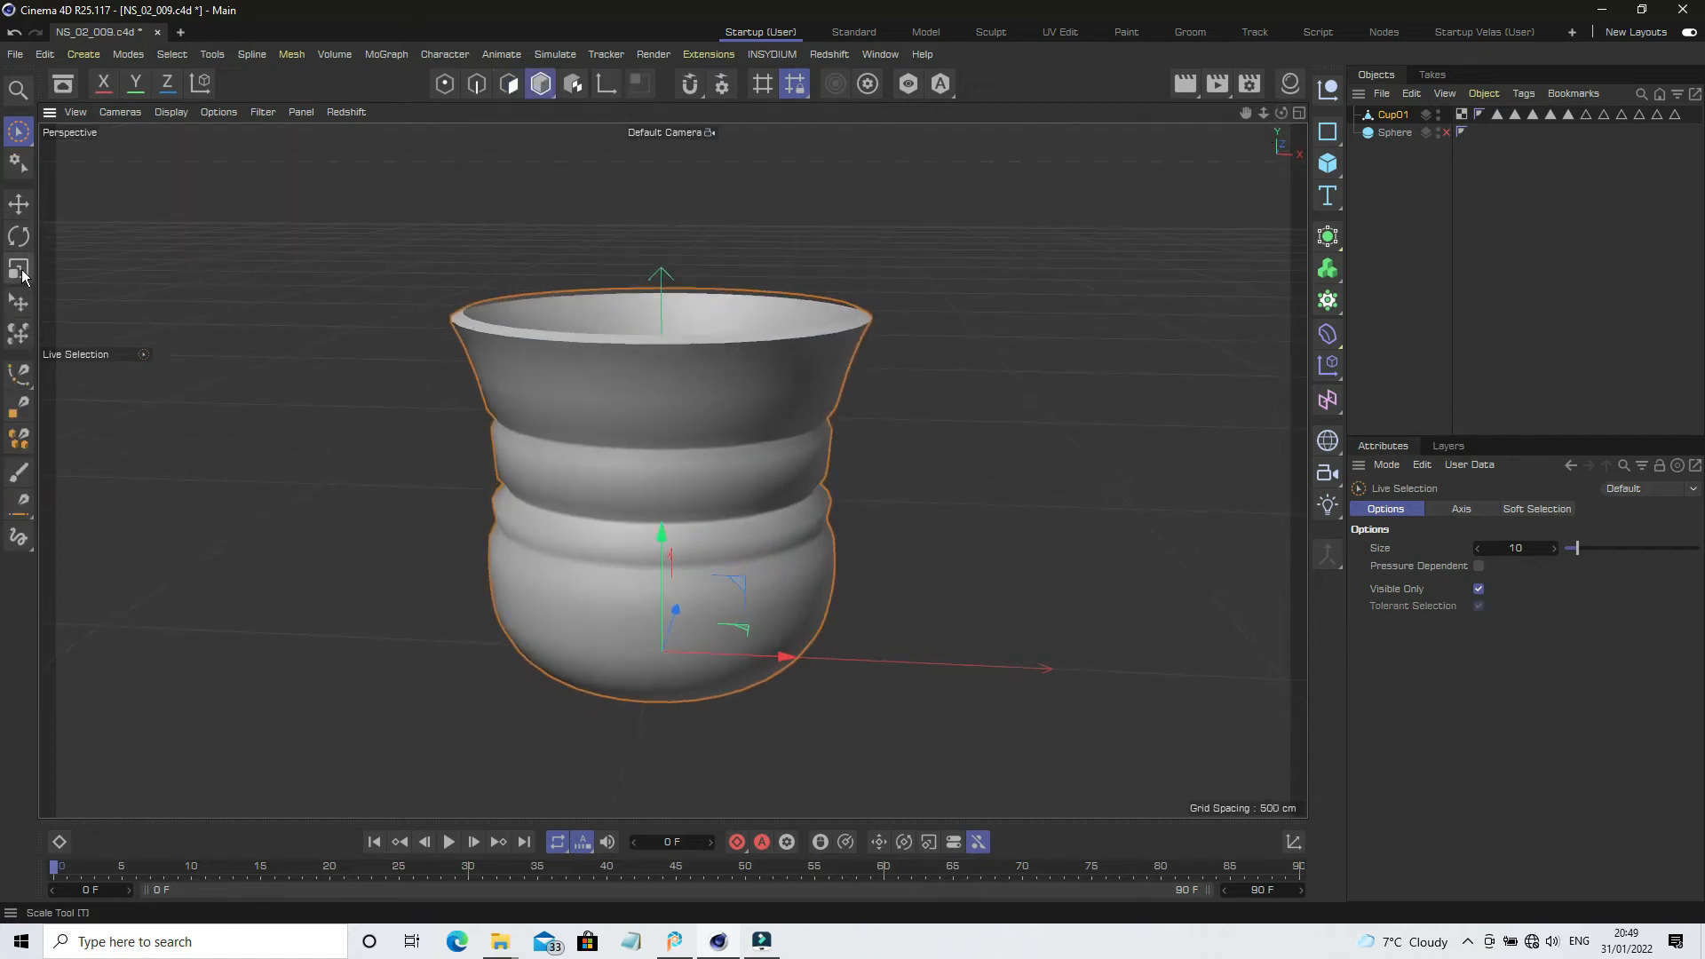
{"action": "left_click_drag", "start_coordinate": [362, 267], "coordinate": [299, 428]}
Deselect the scaled-down cup and save the project as incremental version NS_02_010.
{"action": "left_click_drag", "start_coordinate": [1245, 113], "coordinate": [1242, 63]}
{"action": "left_click", "coordinate": [1416, 228]}
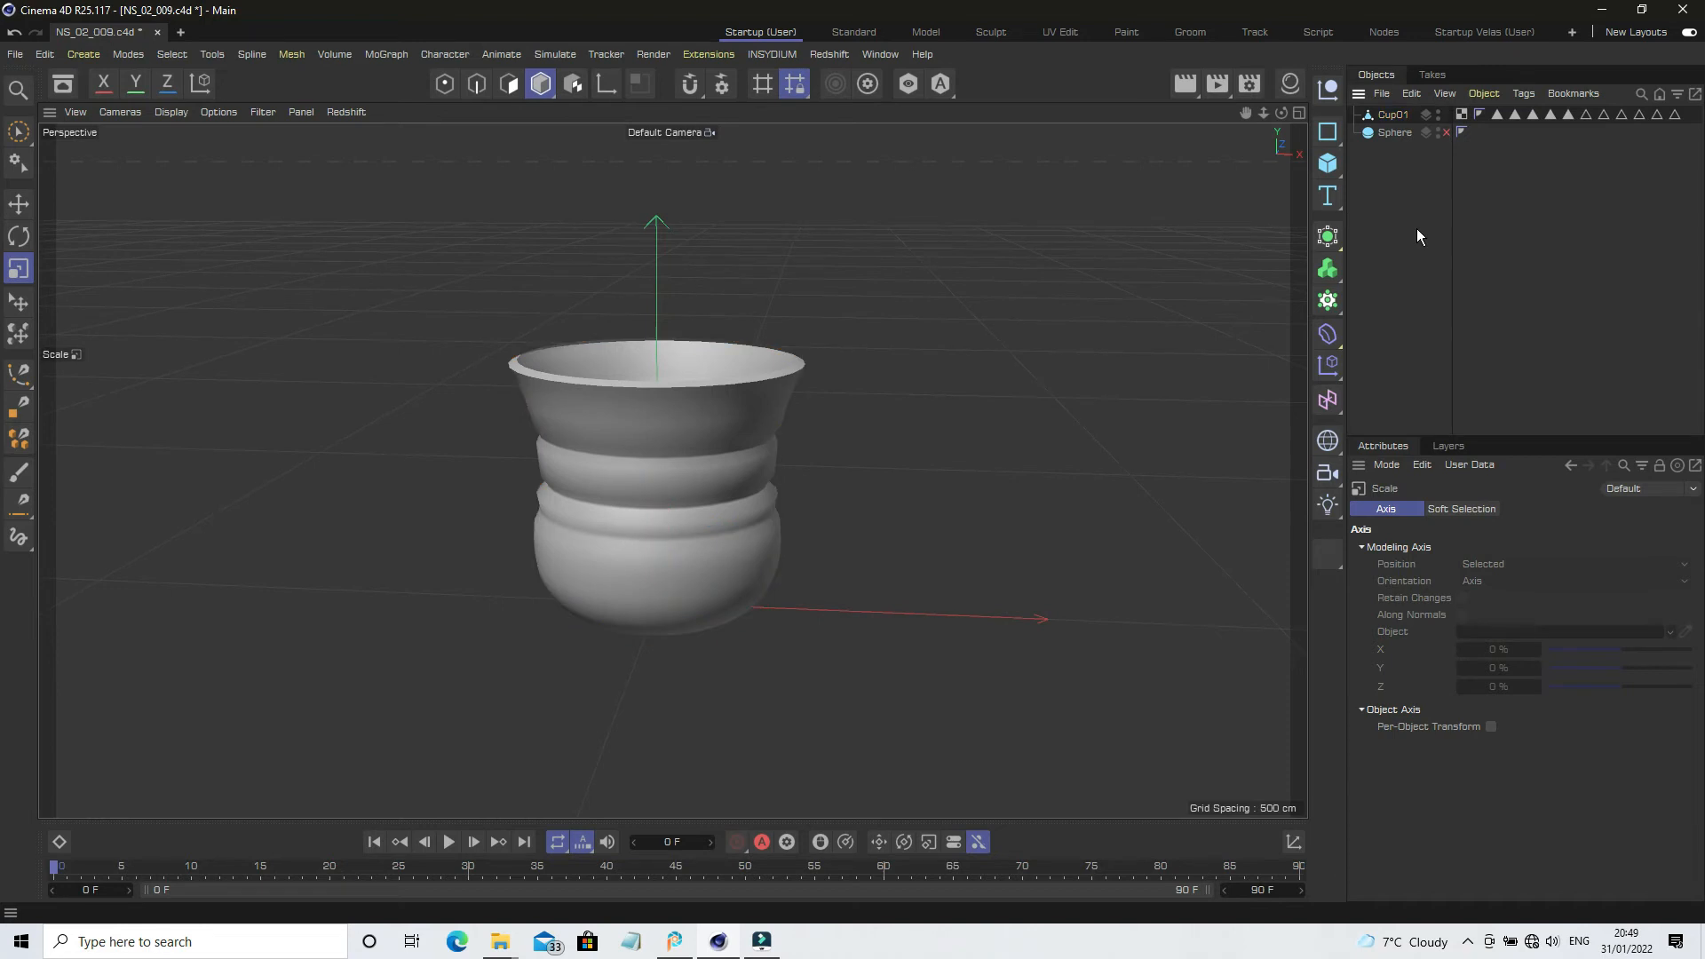
{"action": "left_click", "coordinate": [15, 54]}
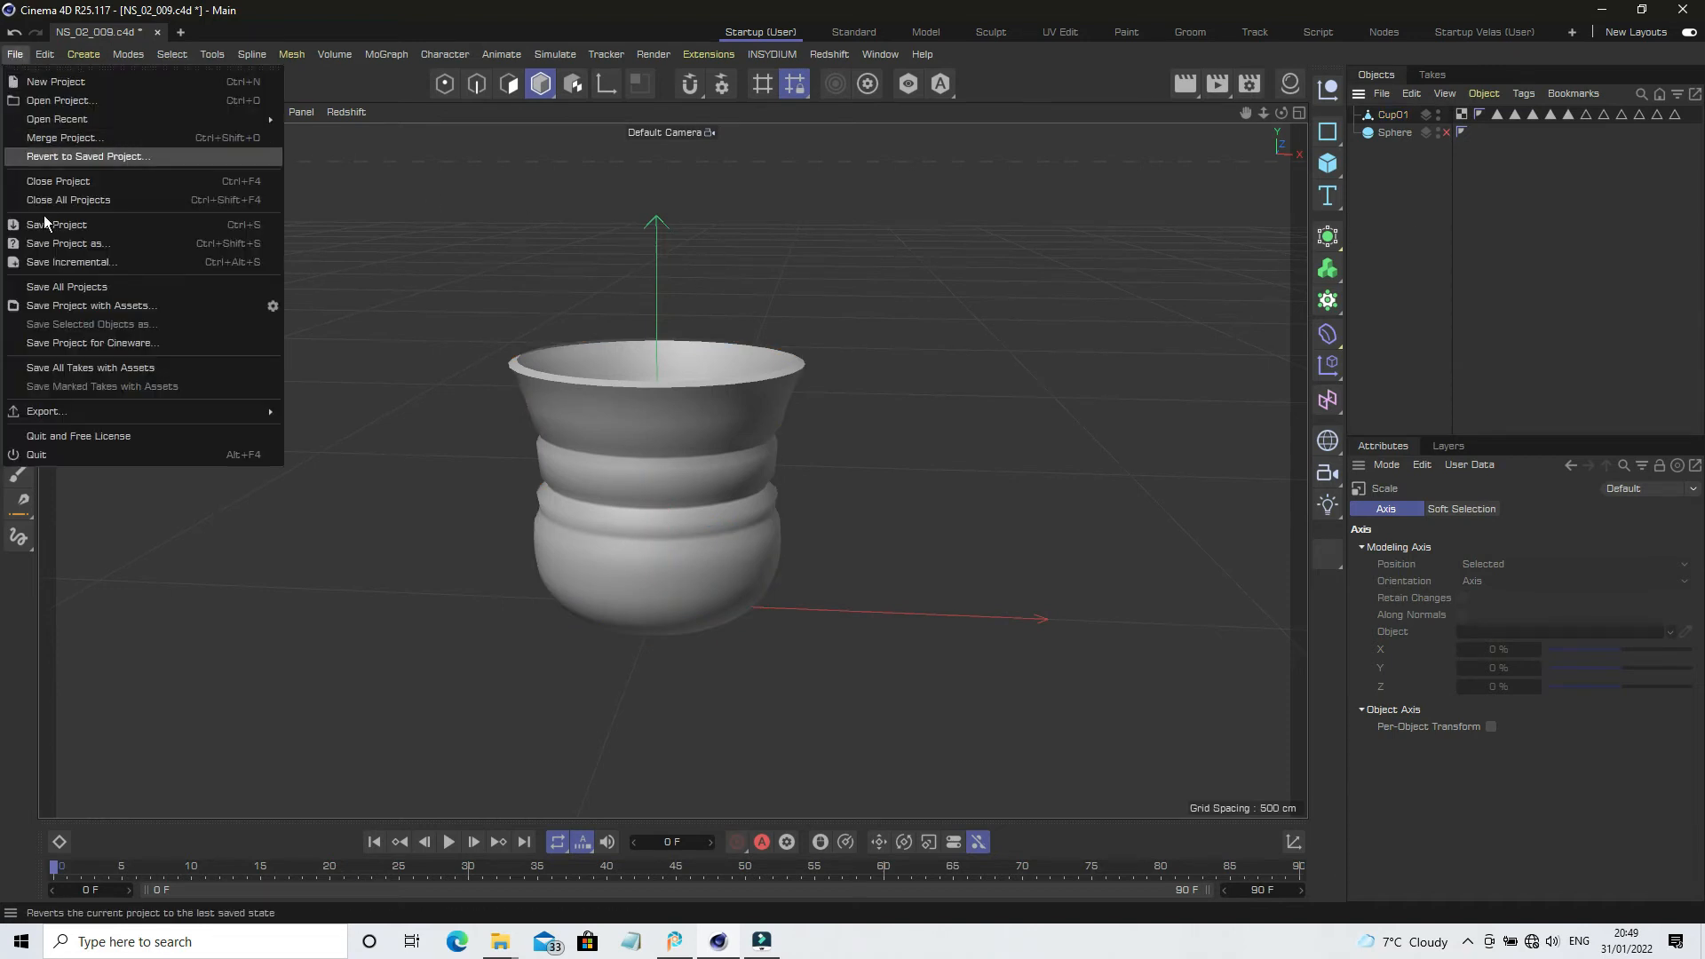
{"action": "left_click", "coordinate": [45, 264]}
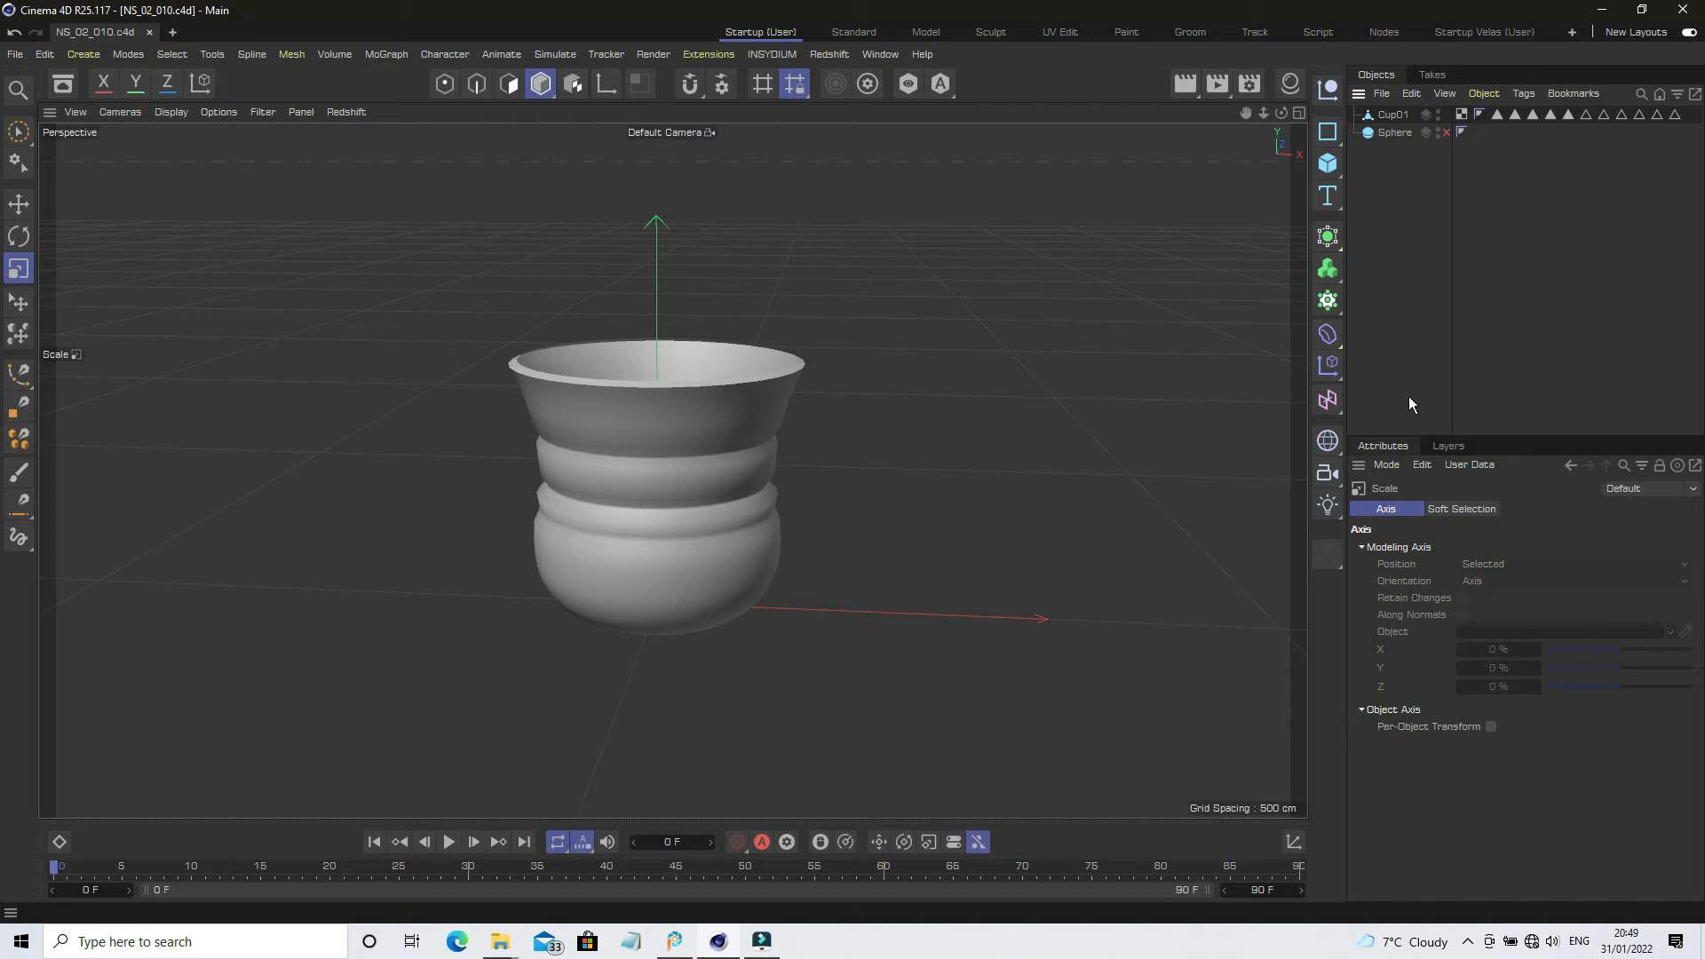
Add a Cube primitive to the scene and select it.
{"action": "left_click", "coordinate": [1328, 447]}
{"action": "left_click", "coordinate": [1392, 351]}
{"action": "left_click", "coordinate": [1328, 164]}
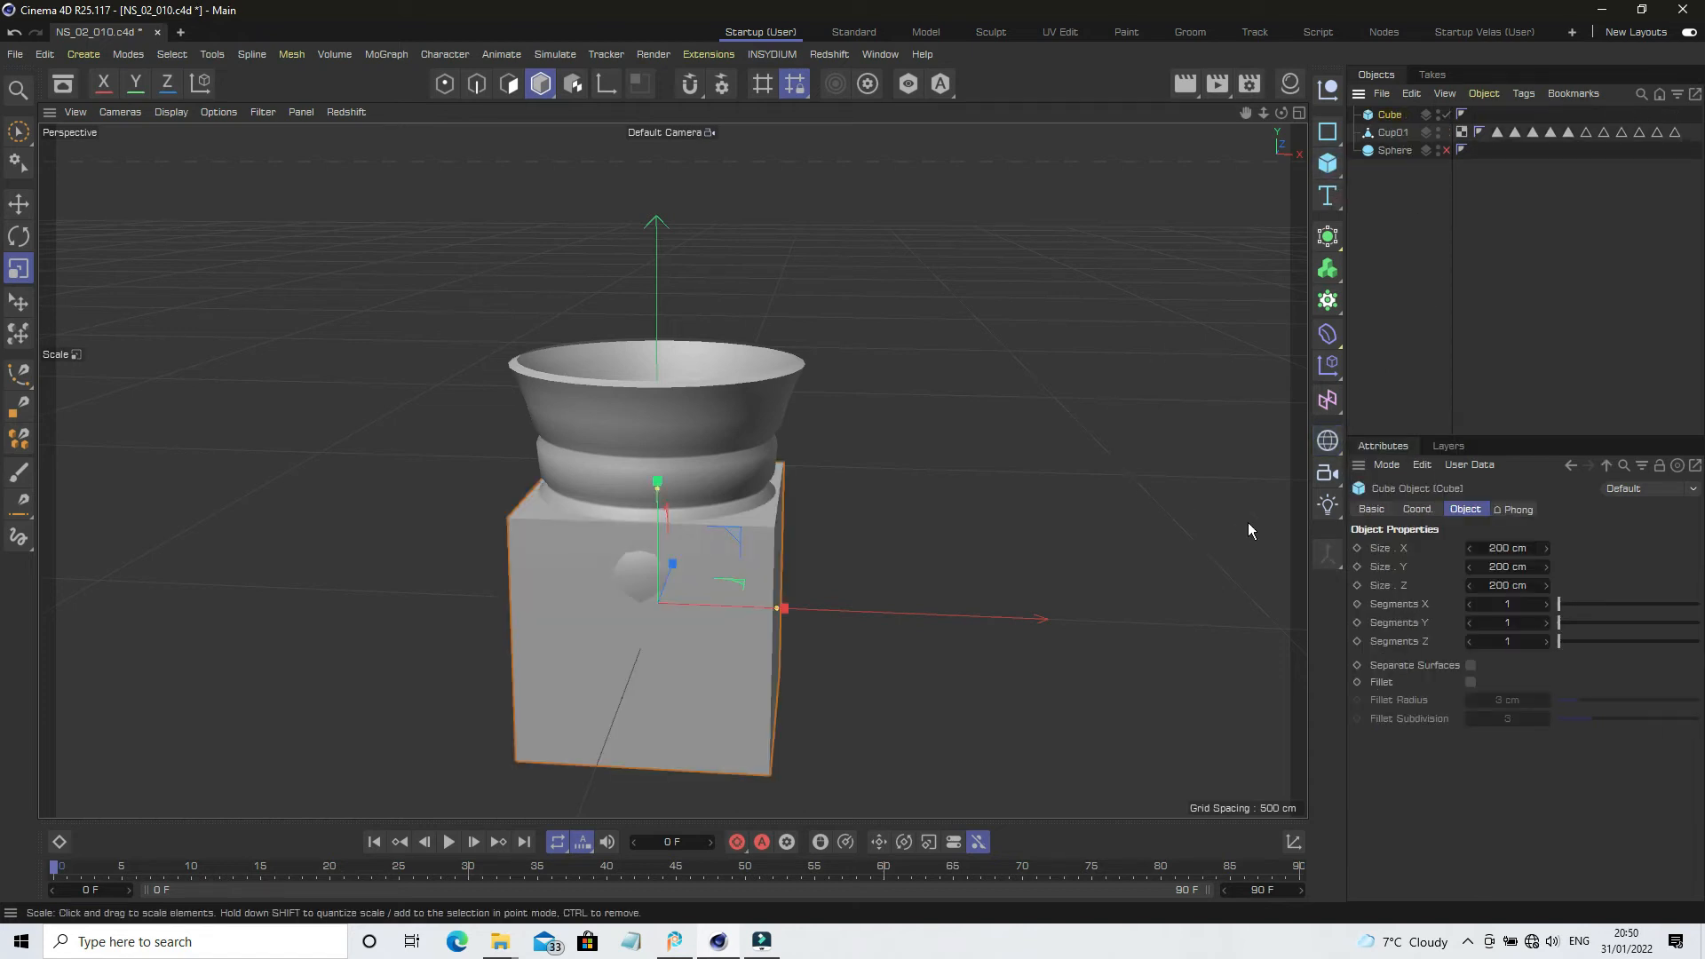
{"action": "left_click", "coordinate": [1385, 185]}
{"action": "left_click", "coordinate": [1388, 115]}
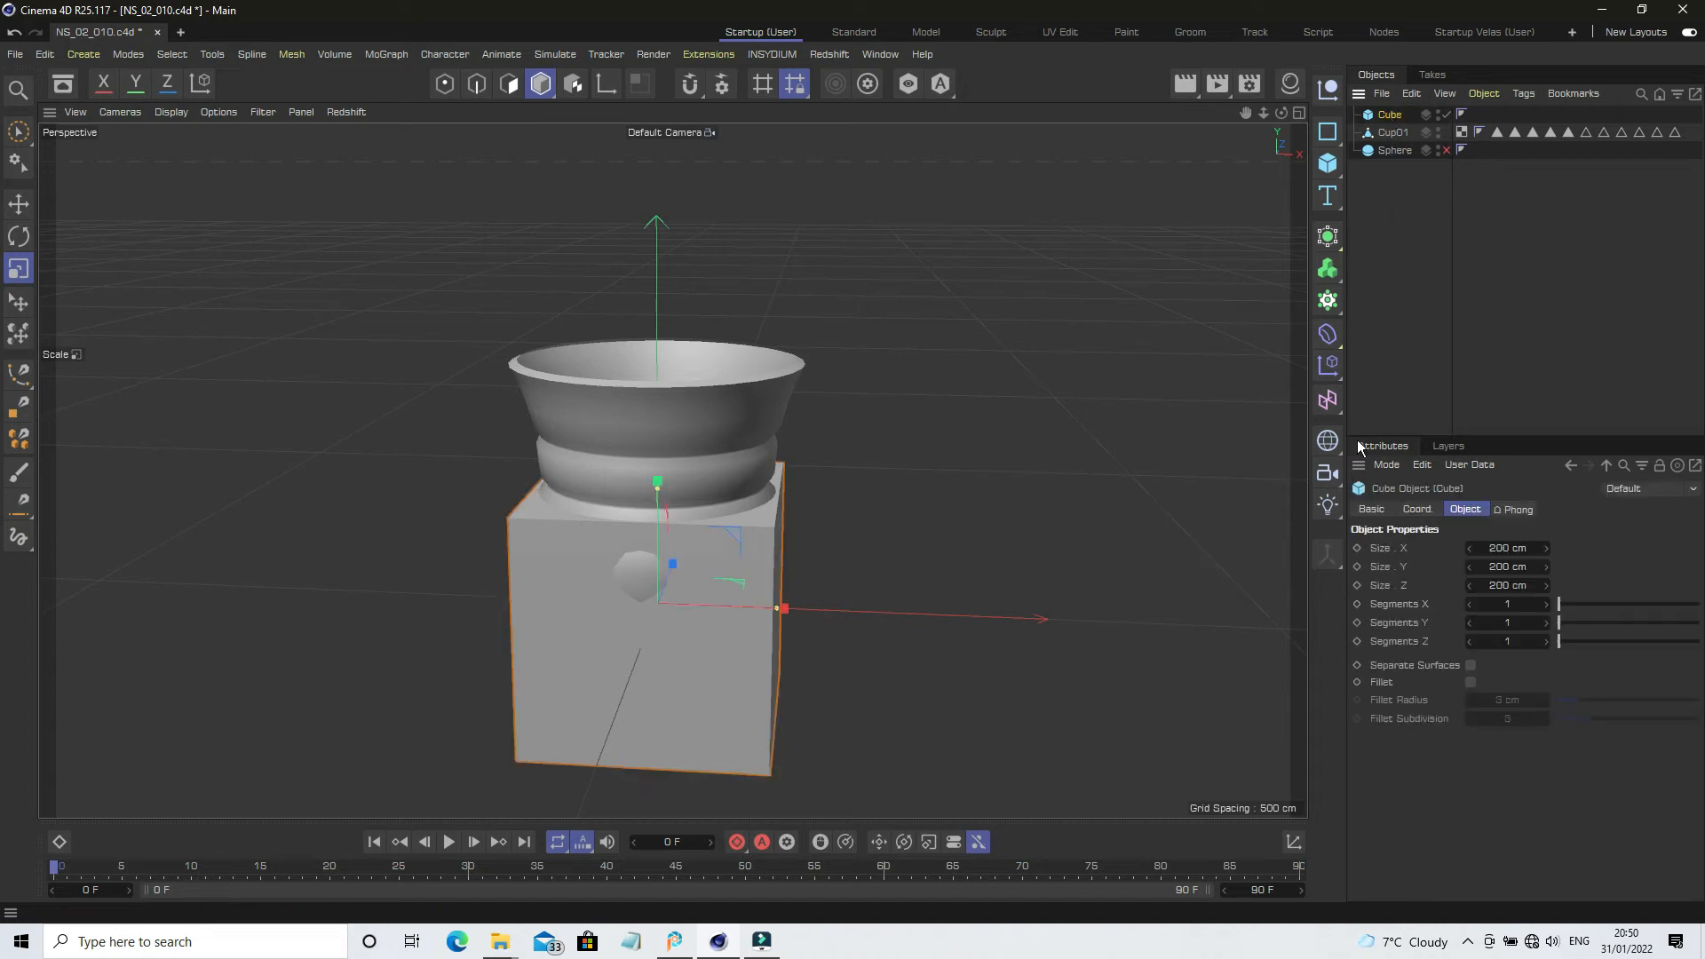
Make the cube editable and scale it down along Y into a thin slab under the cup.
{"action": "left_click", "coordinate": [1328, 557]}
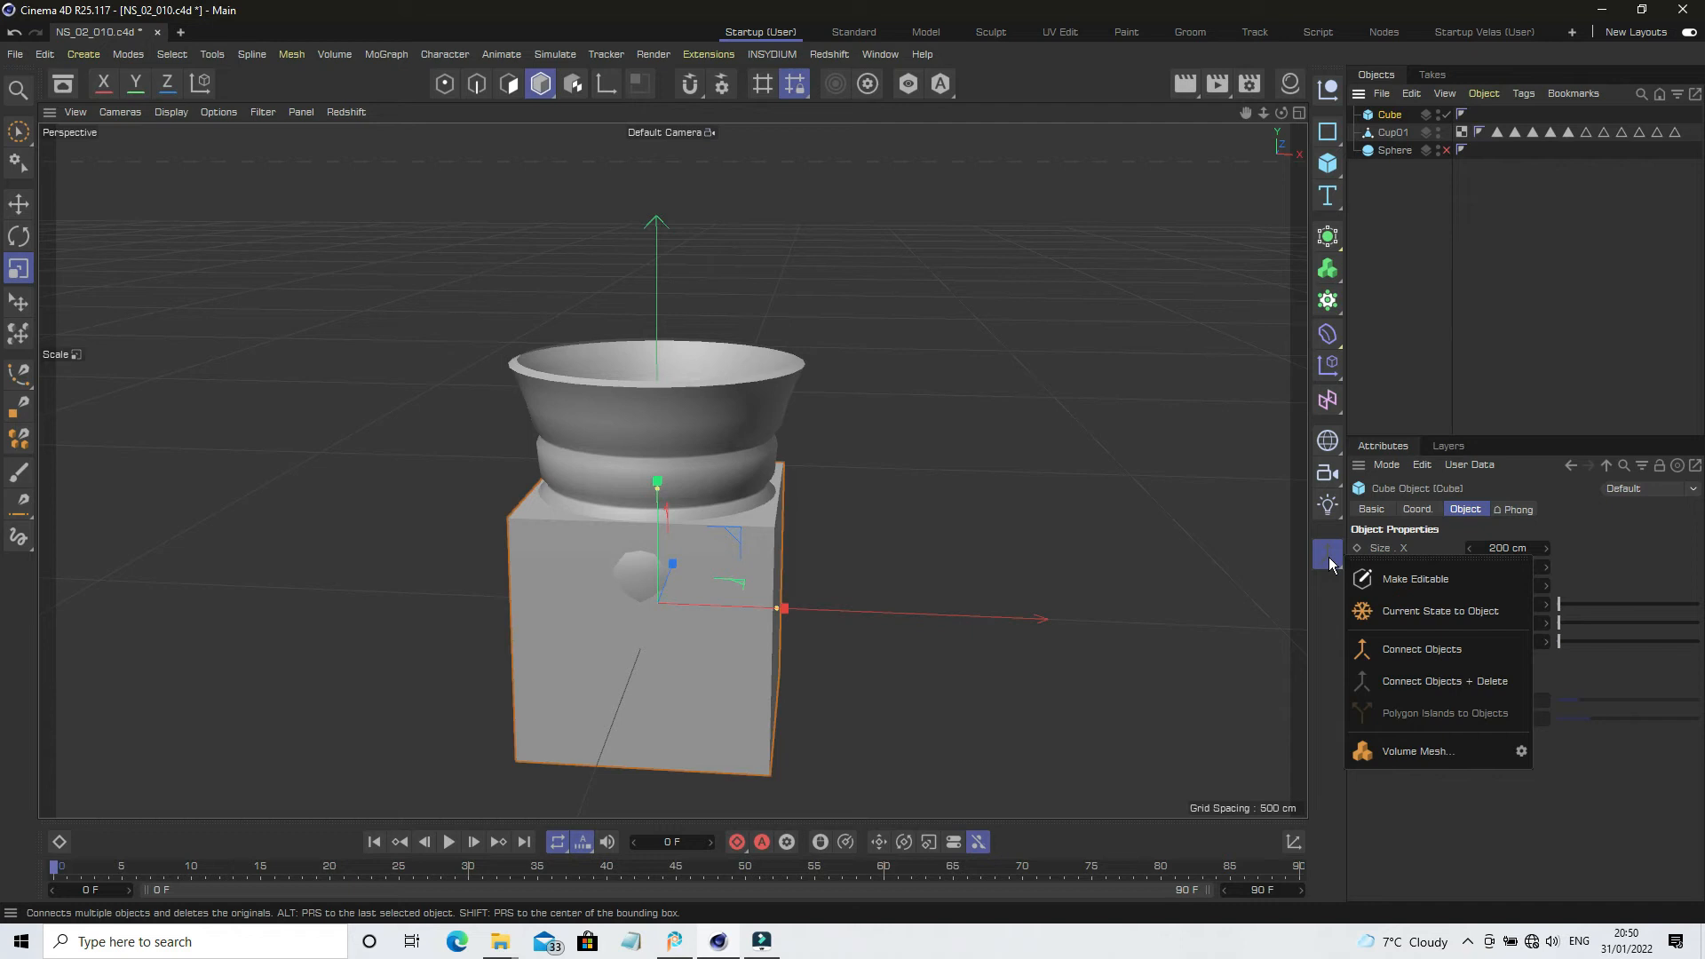
{"action": "left_click", "coordinate": [1414, 583]}
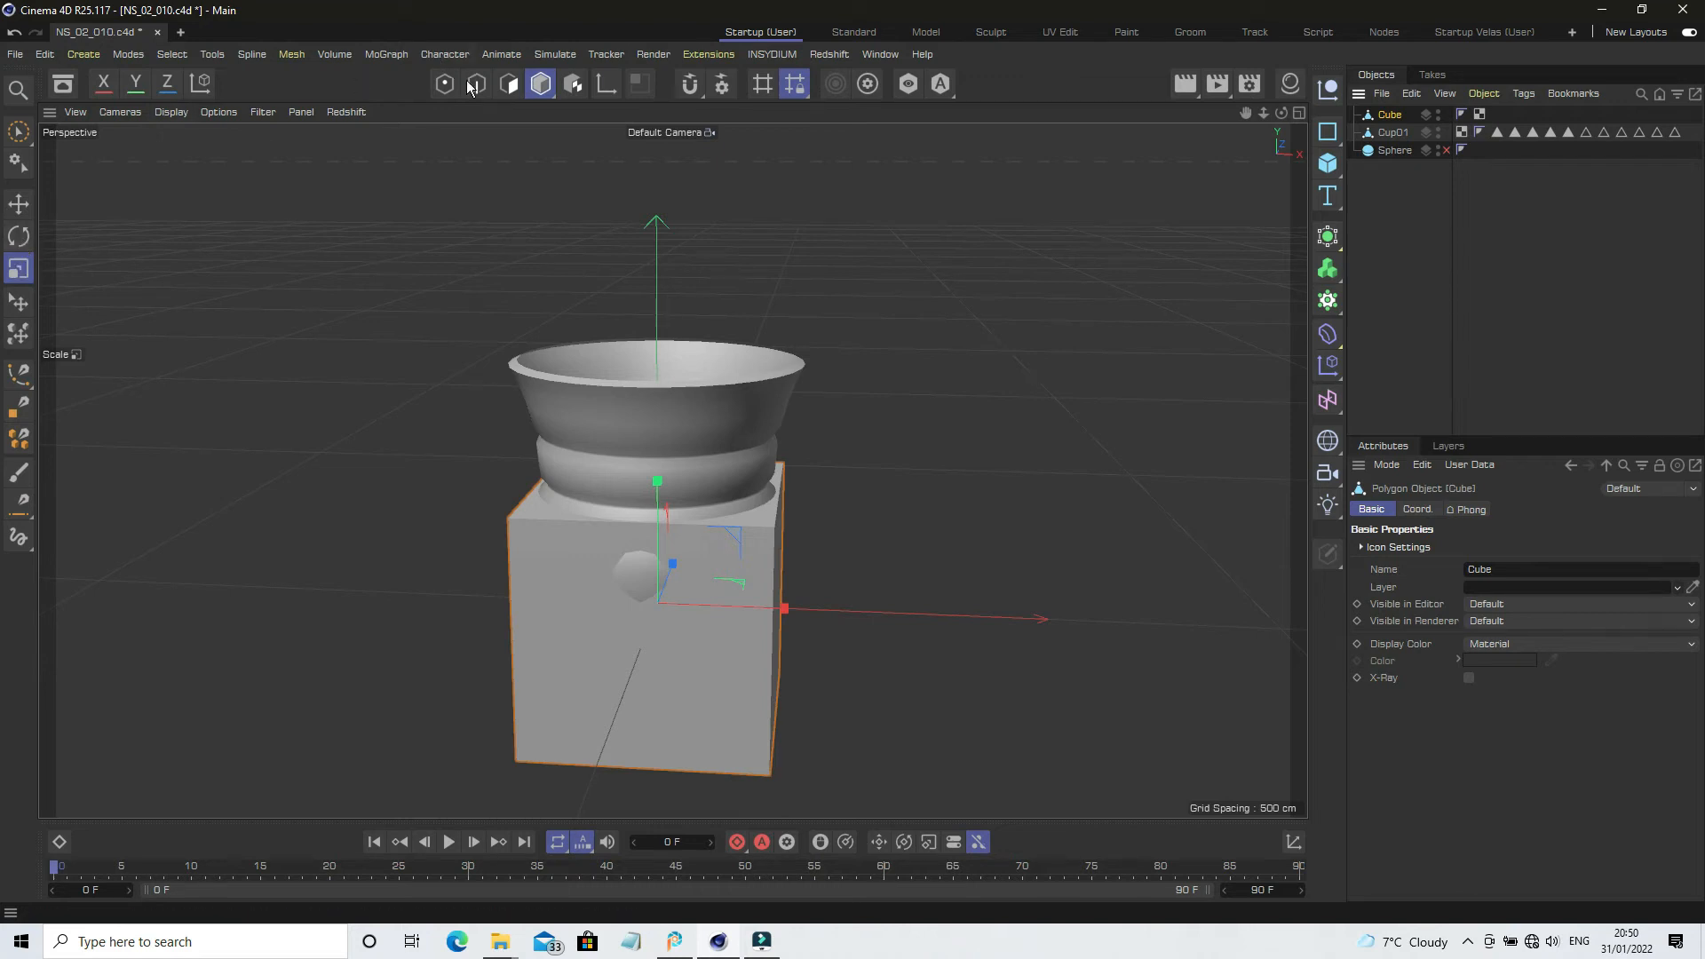
{"action": "left_click_drag", "start_coordinate": [654, 486], "coordinate": [657, 598]}
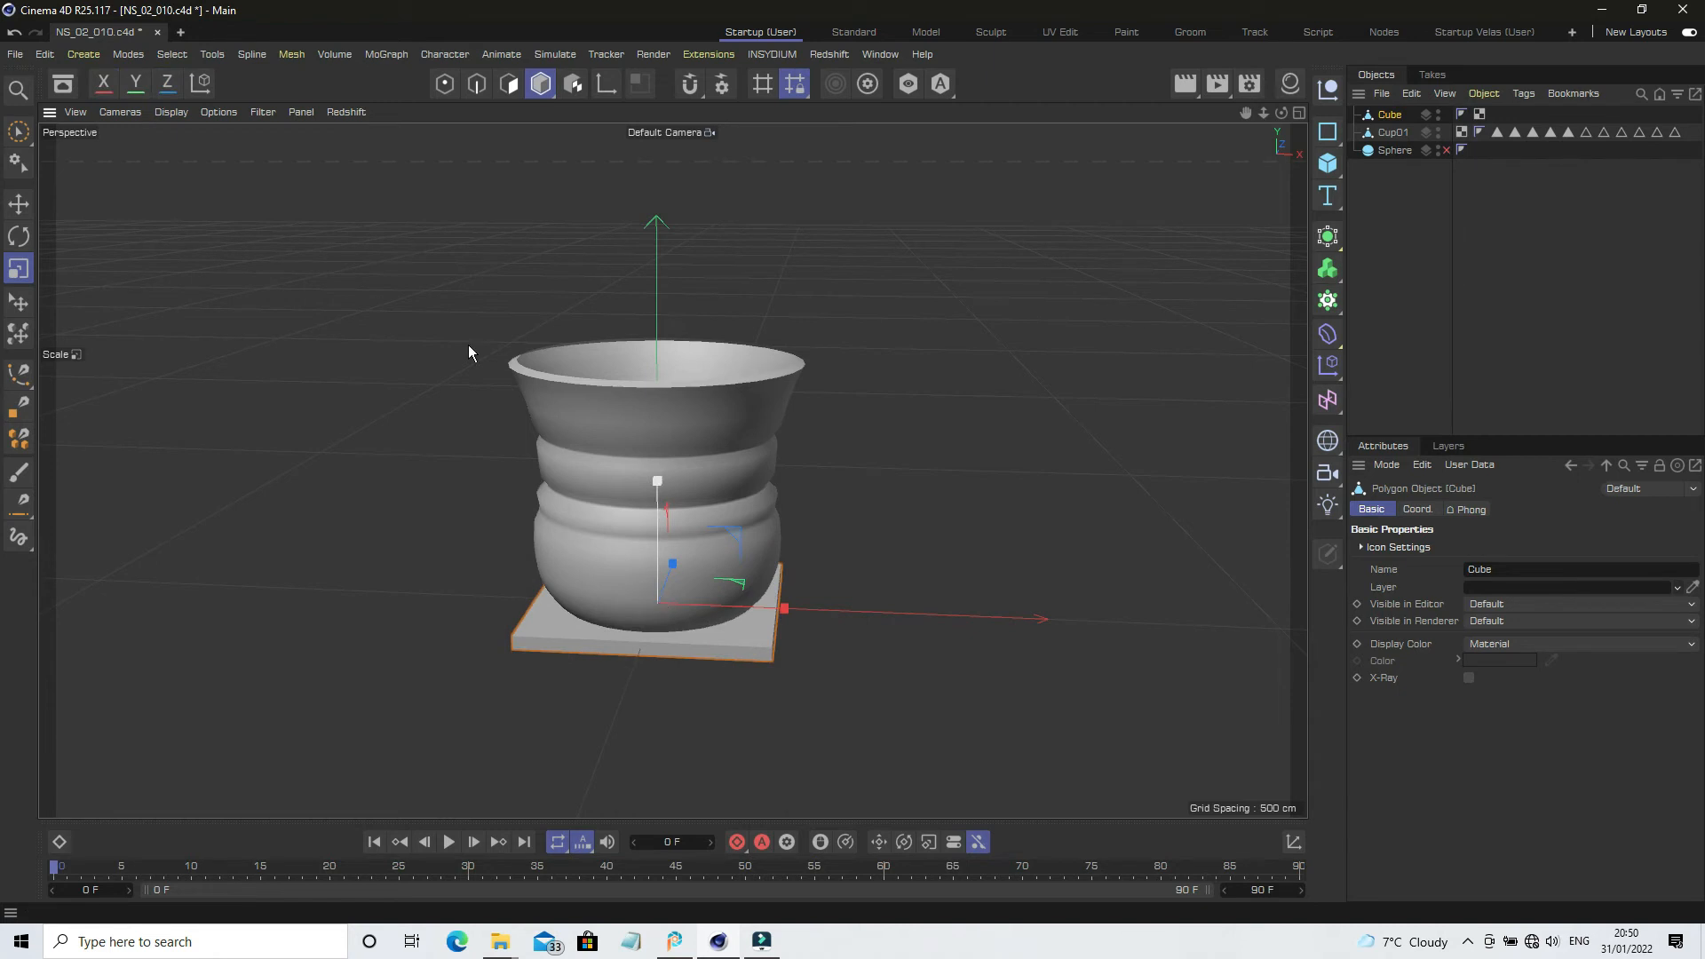
Lock the Y axis and scale the slab up horizontally until it forms a wide ground surface around the cup.
{"action": "left_click", "coordinate": [136, 86]}
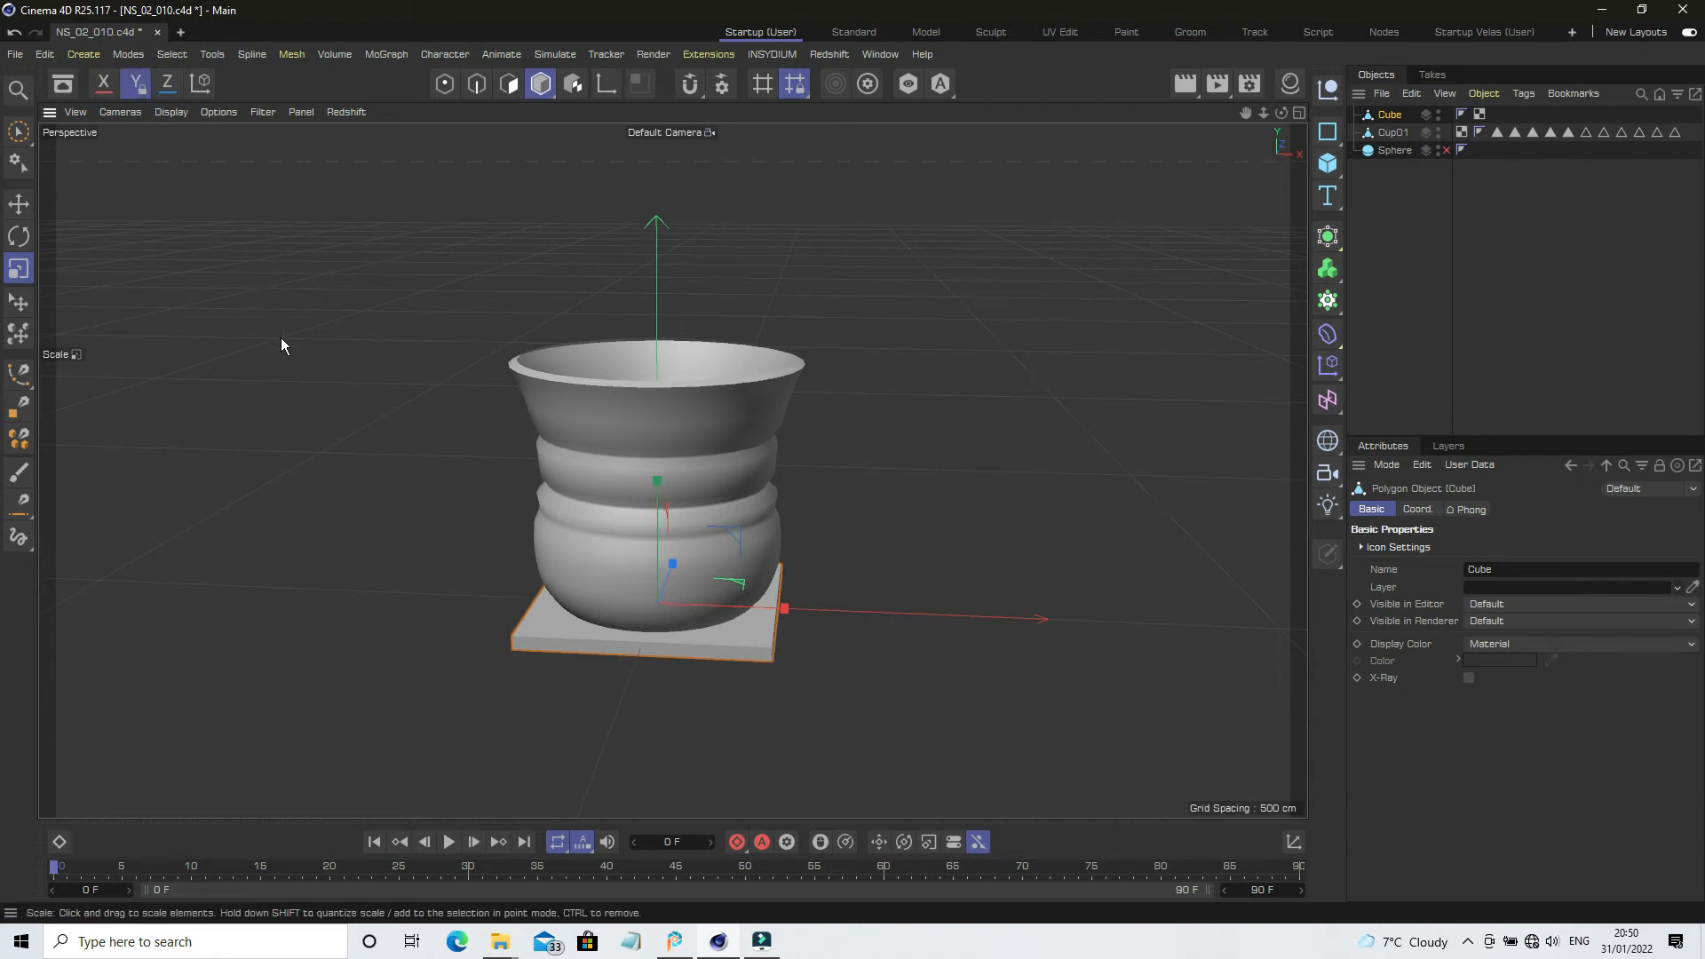
{"action": "mouse_move", "coordinate": [702, 484]}
{"action": "left_mouse_down"}
{"action": "mouse_move", "coordinate": [929, 616]}
{"action": "mouse_move", "coordinate": [1385, 633]}
{"action": "mouse_move", "coordinate": [1297, 629]}
{"action": "left_mouse_up"}
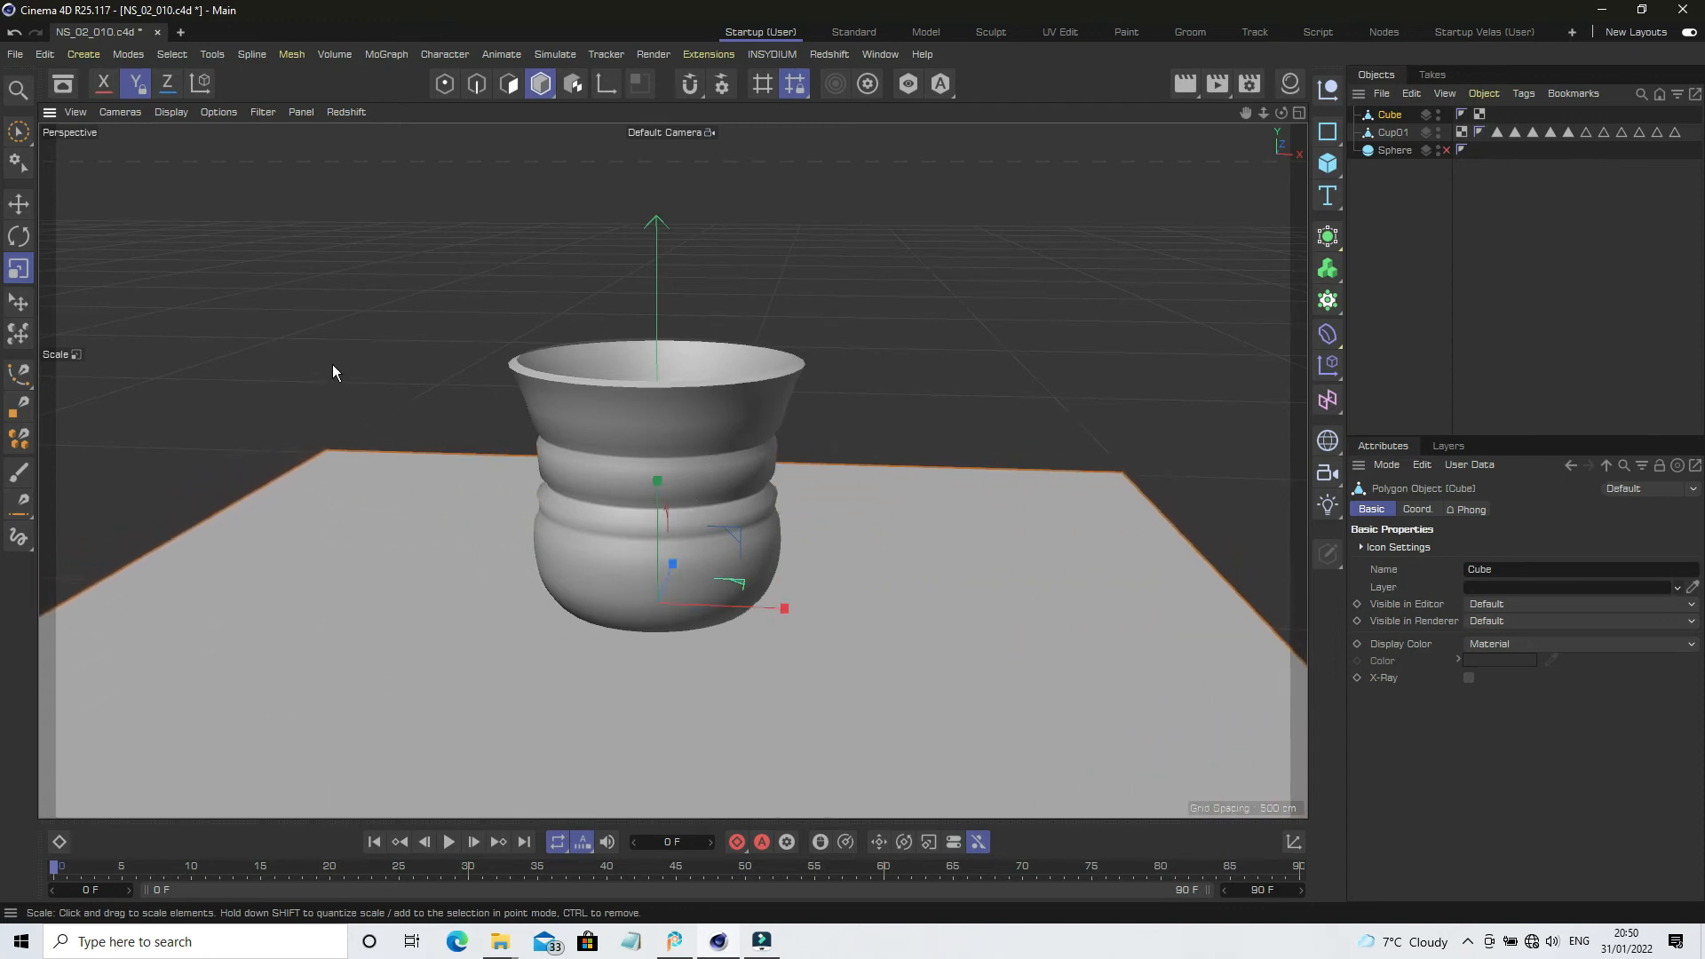
{"action": "left_click_drag", "start_coordinate": [740, 609], "coordinate": [797, 621]}
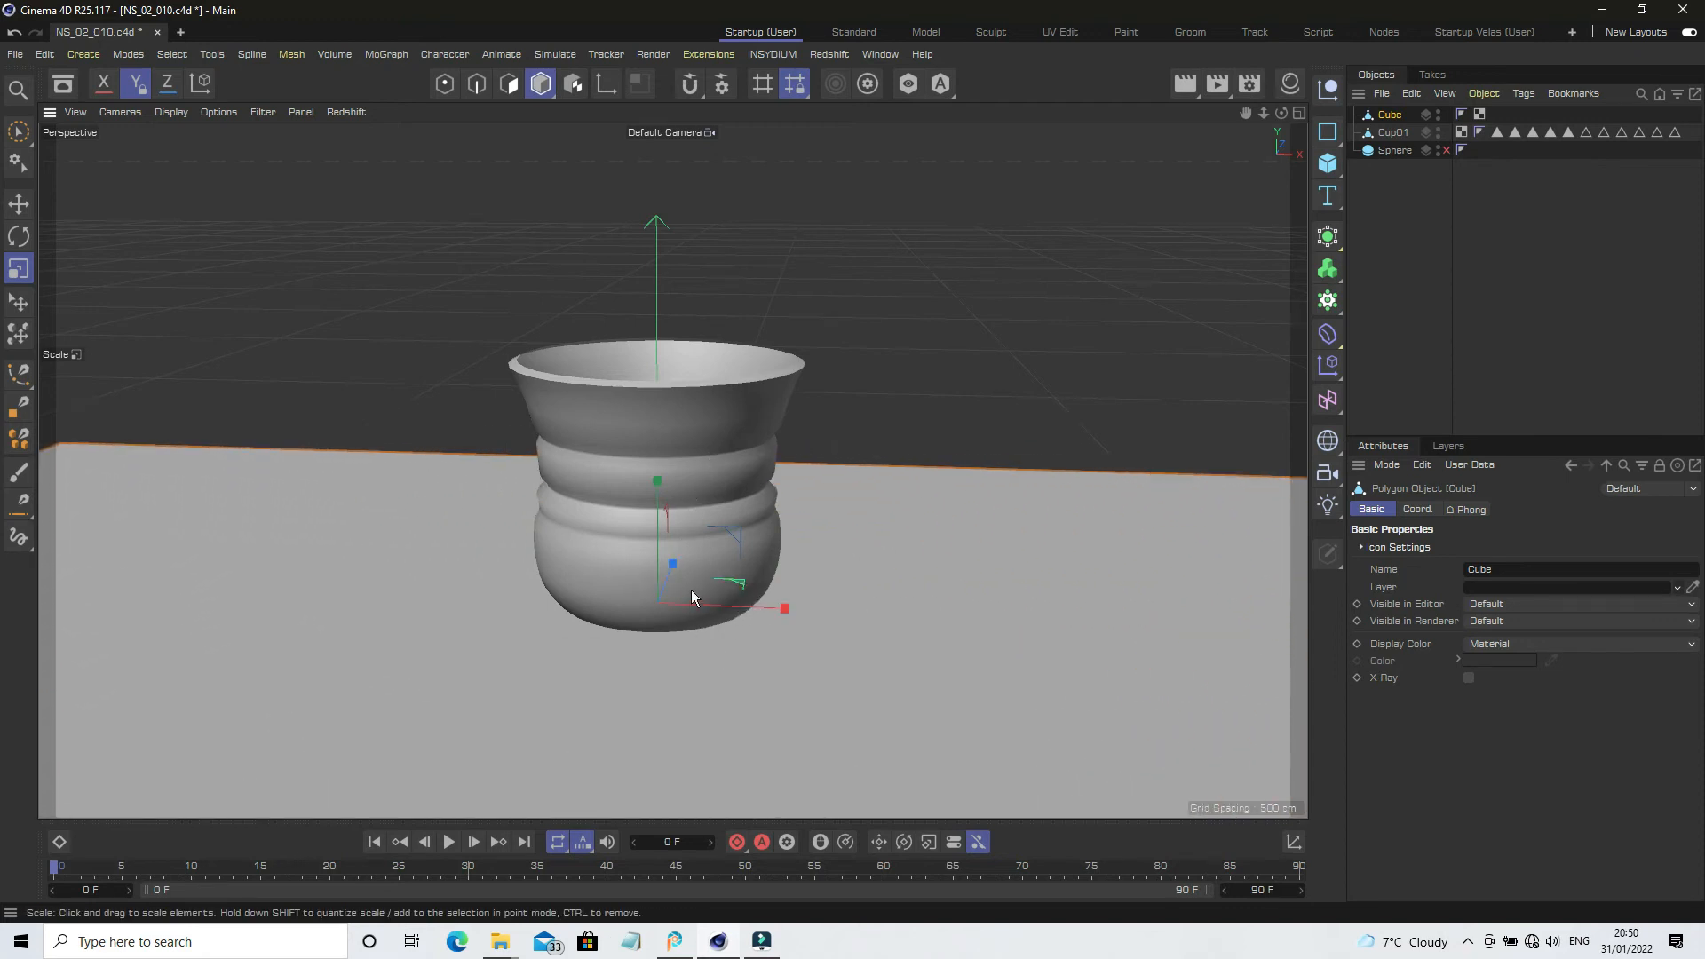
{"action": "left_click_drag", "start_coordinate": [674, 572], "coordinate": [696, 551]}
{"action": "left_click_drag", "start_coordinate": [732, 609], "coordinate": [781, 610]}
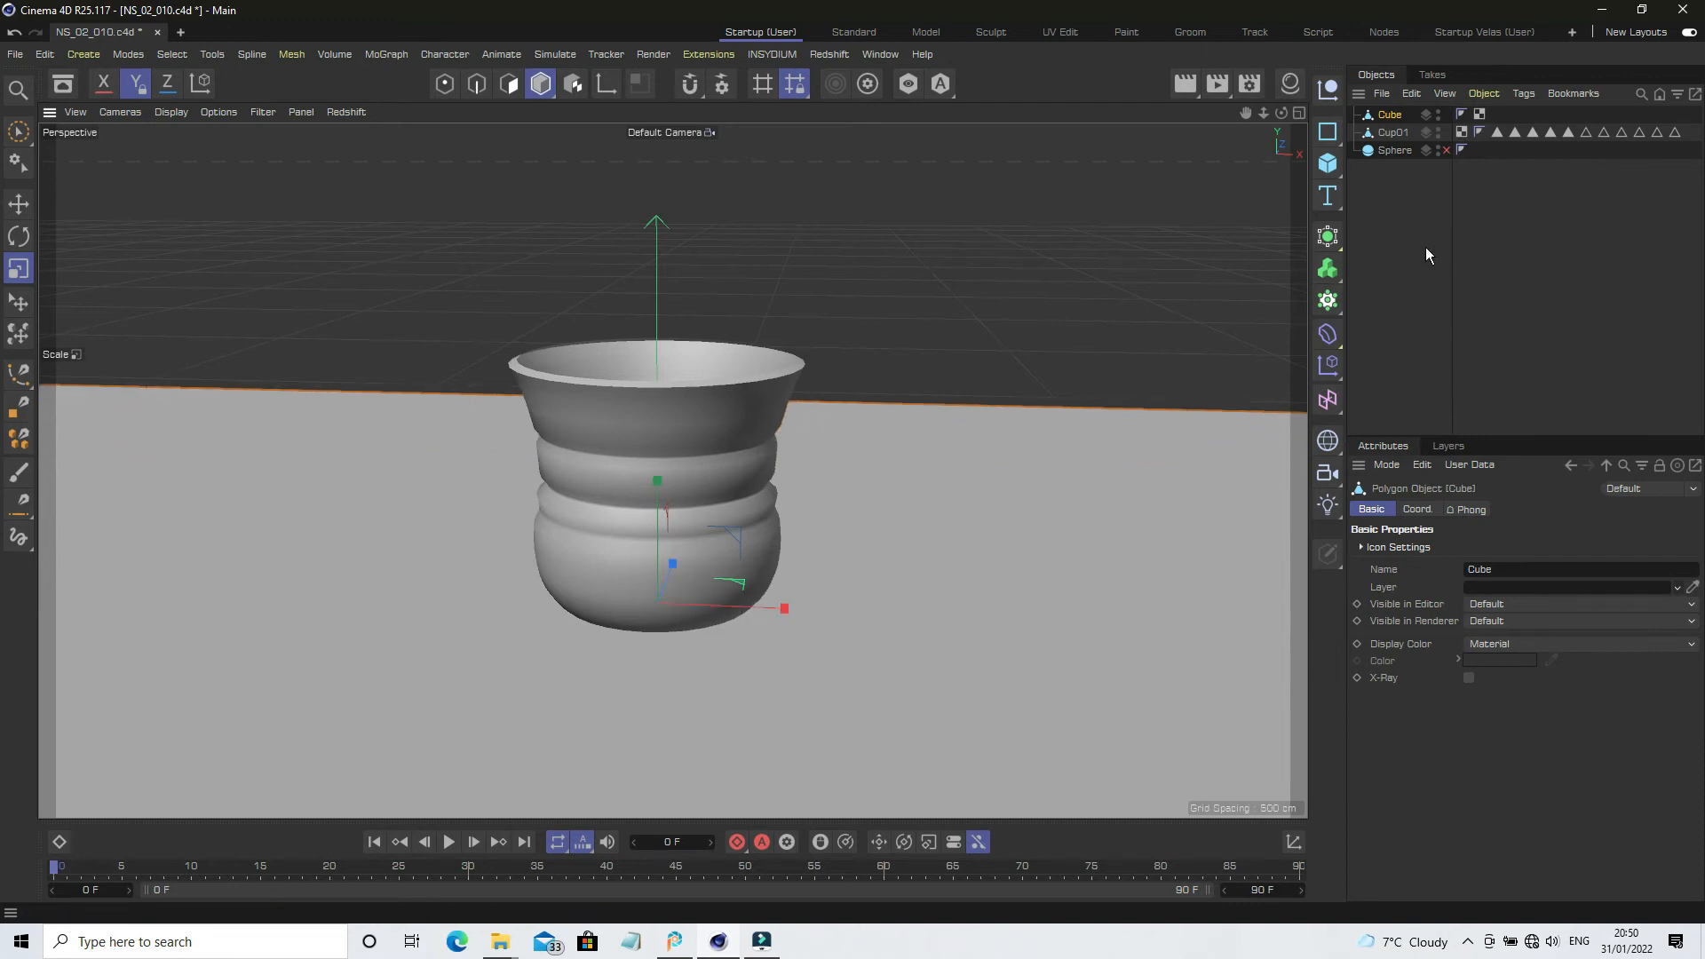
Rename the Cube object as Floor, deselect it, and save the project as incremental version NS_02_011.
{"action": "double_click", "coordinate": [1391, 115]}
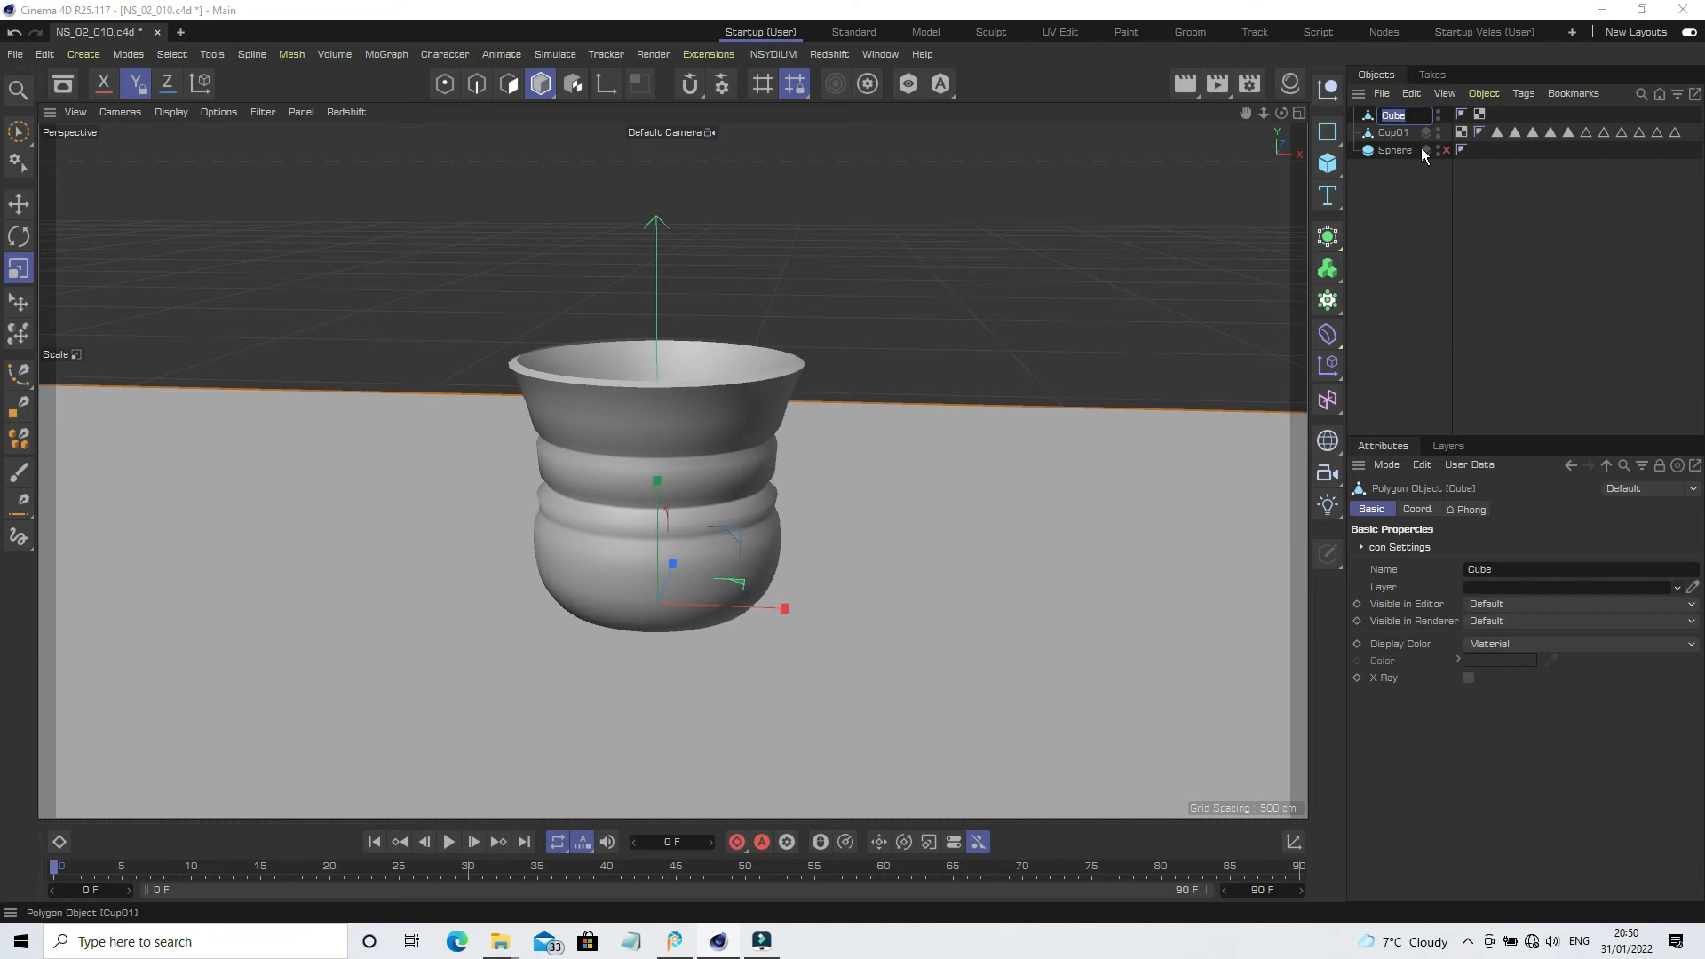
{"action": "type", "text": "Floor"}
{"action": "key", "text": "Return"}
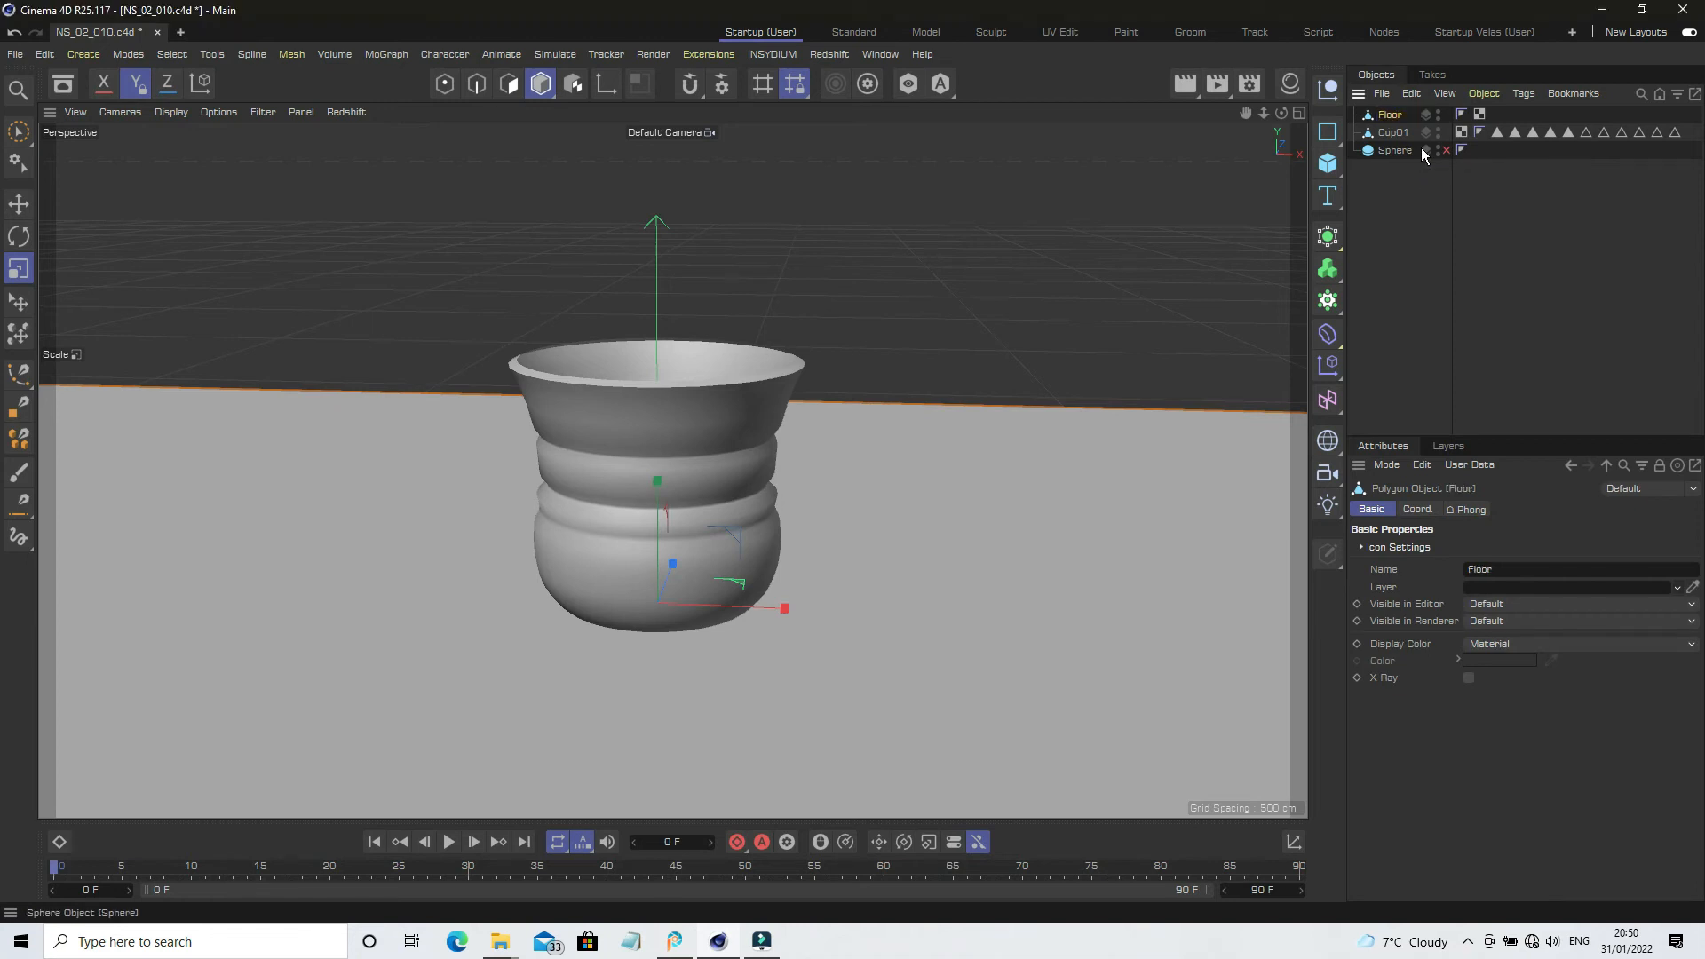
{"action": "left_click", "coordinate": [1420, 182]}
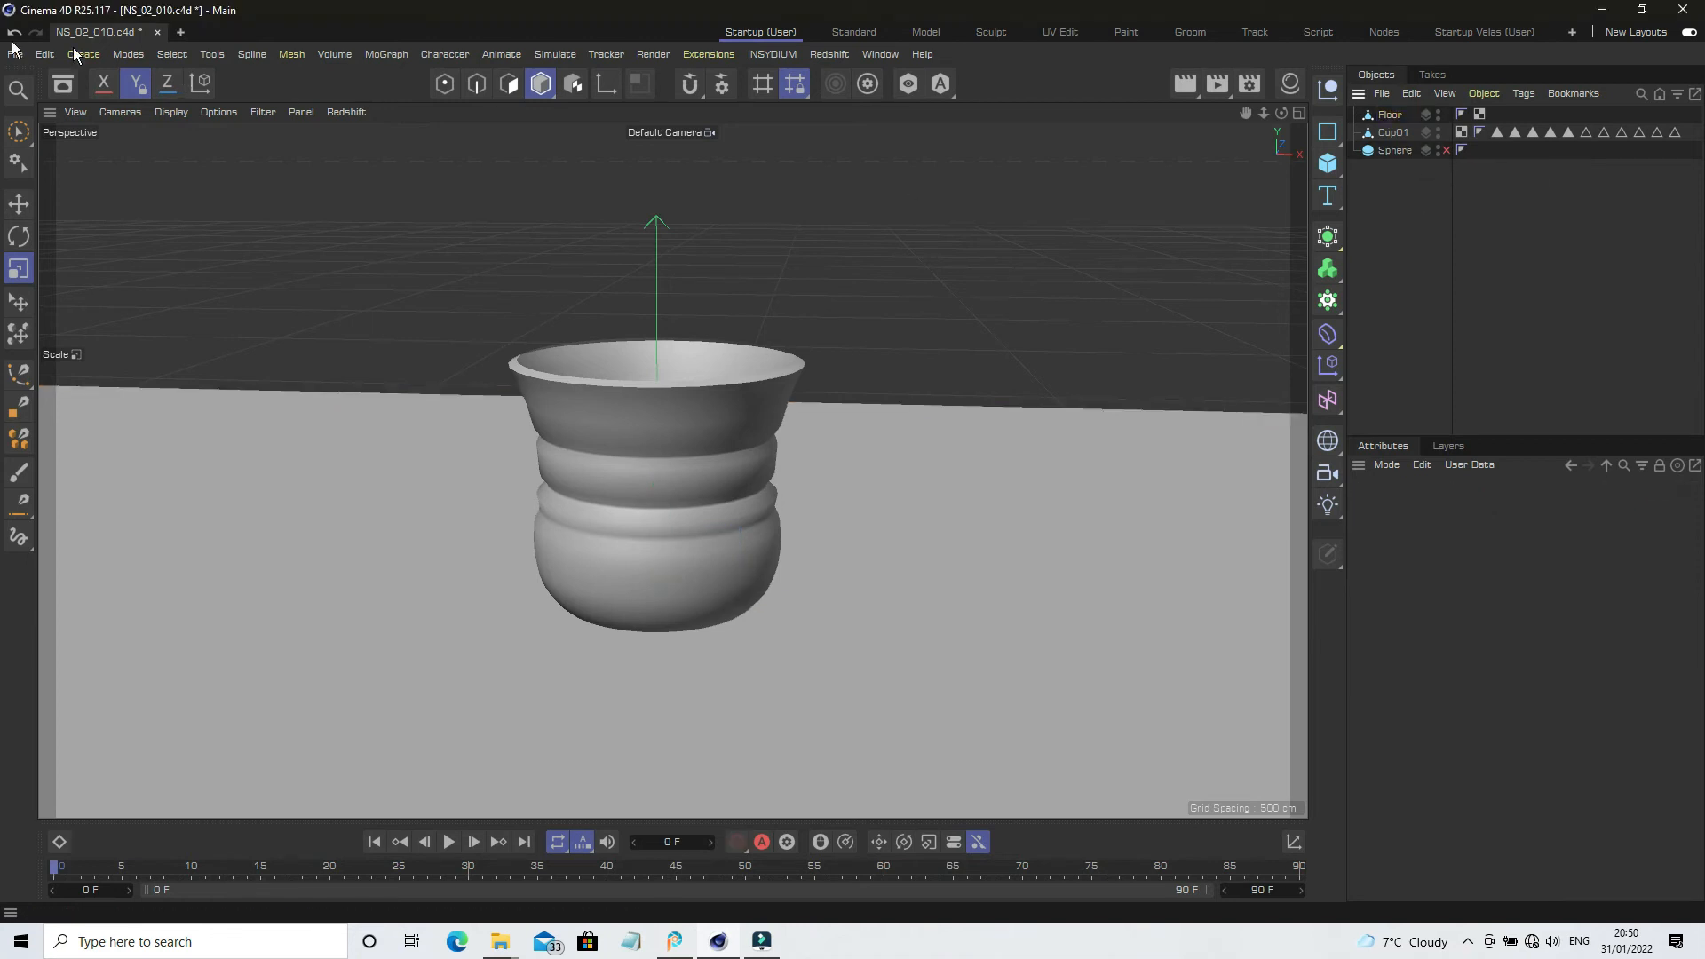
{"action": "left_click", "coordinate": [15, 54]}
{"action": "left_click", "coordinate": [72, 265]}
In the Front view, raise Cup01 slightly along Y so its base sits on top of the floor, then deselect it.
{"action": "left_click", "coordinate": [1299, 112]}
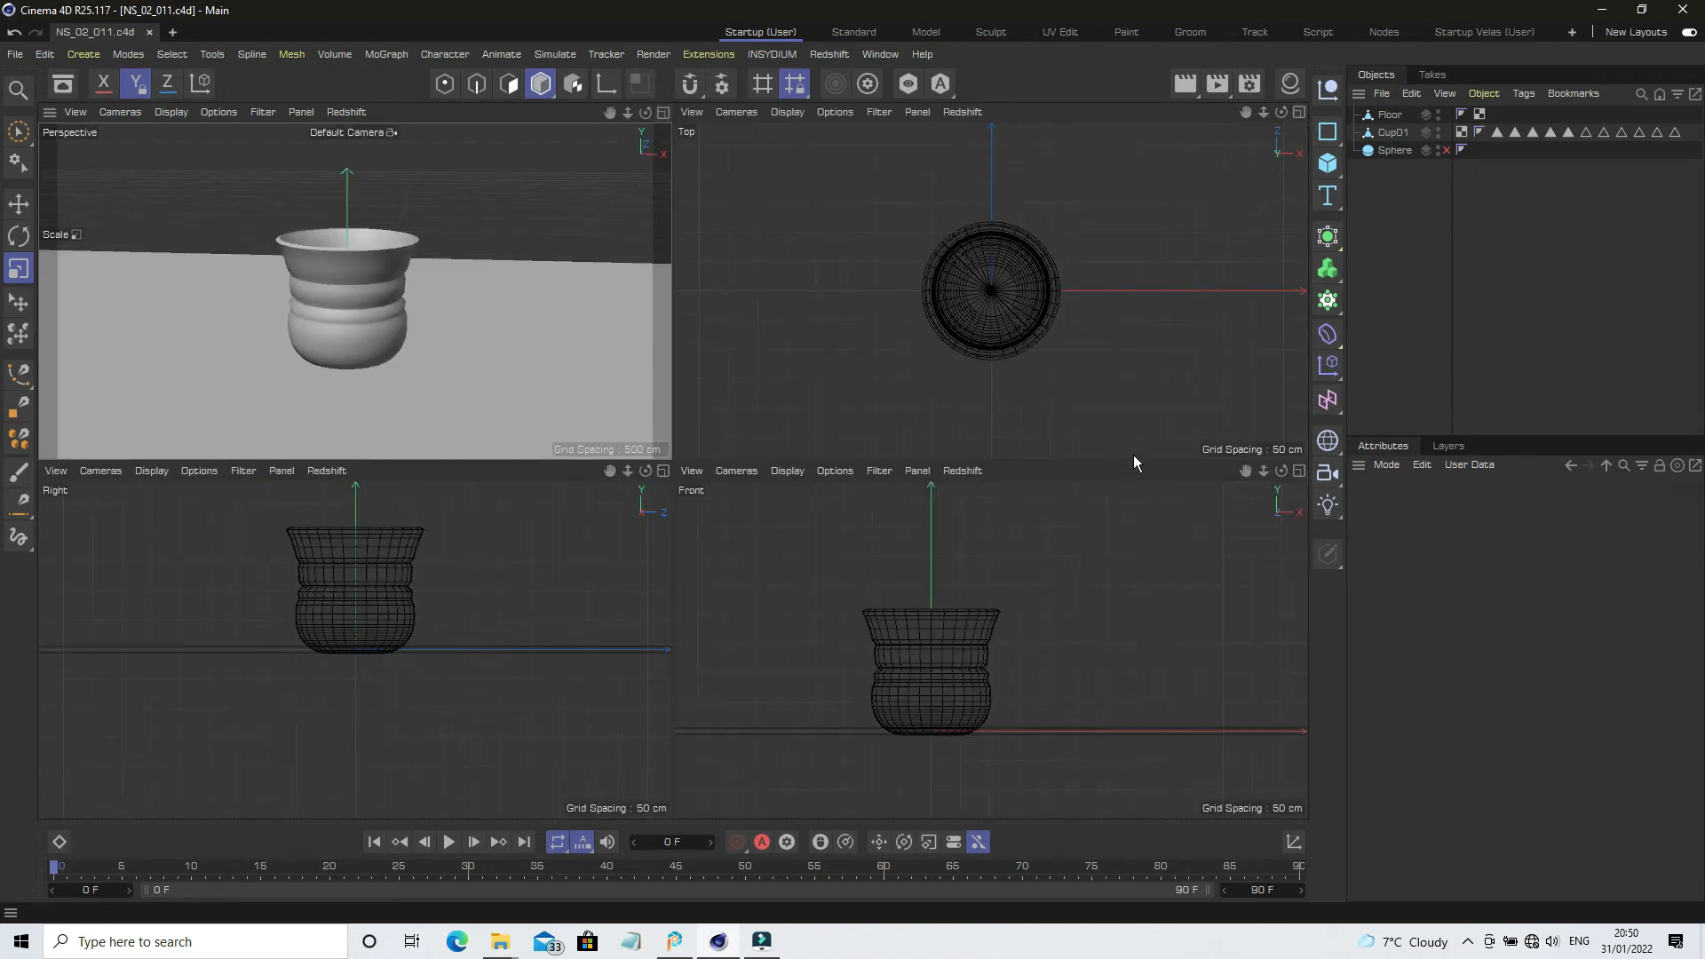
{"action": "left_click", "coordinate": [1298, 472]}
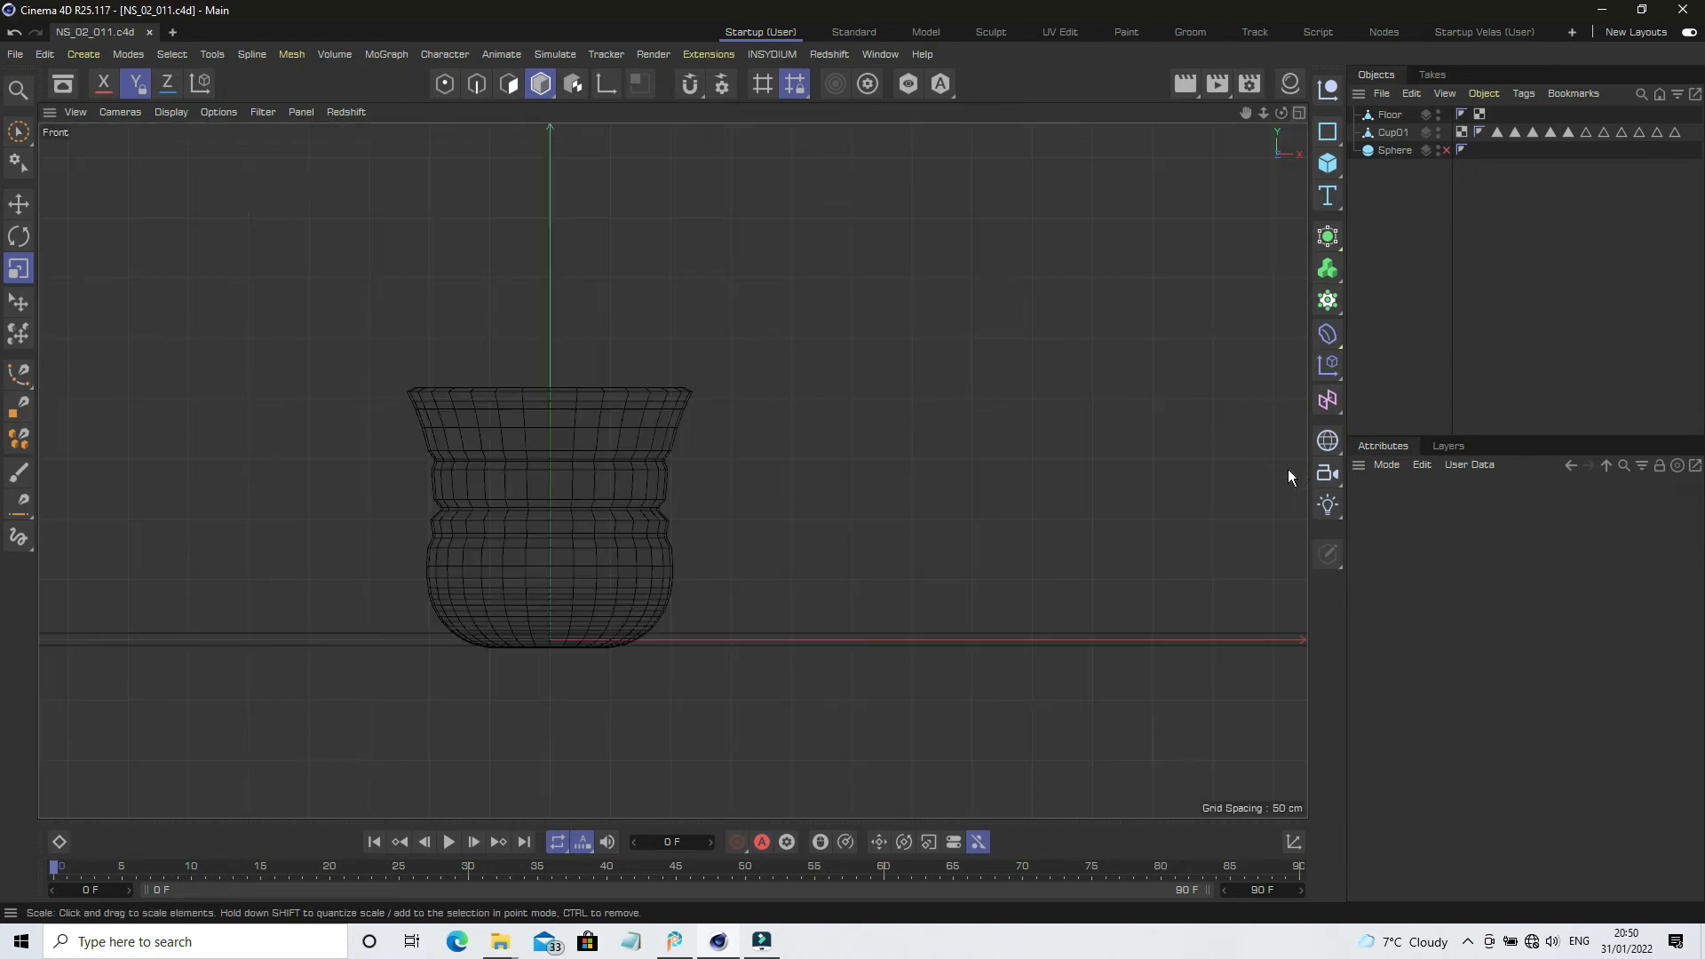
{"action": "left_click", "coordinate": [1392, 133]}
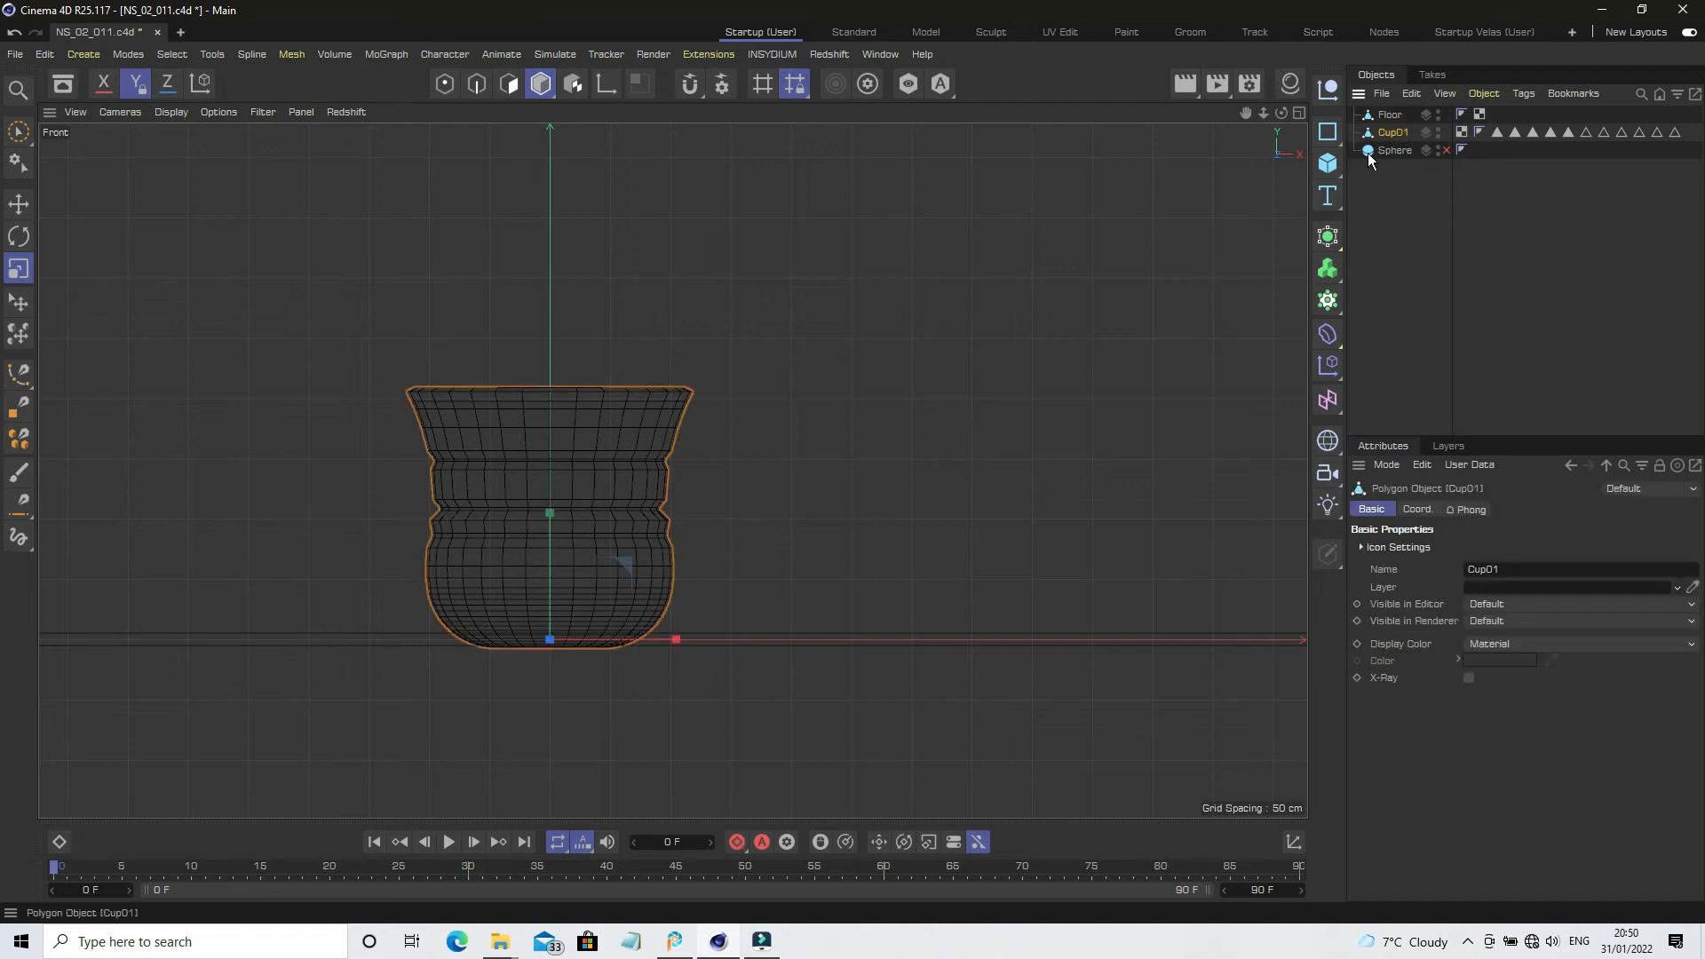
{"action": "left_click", "coordinate": [19, 203]}
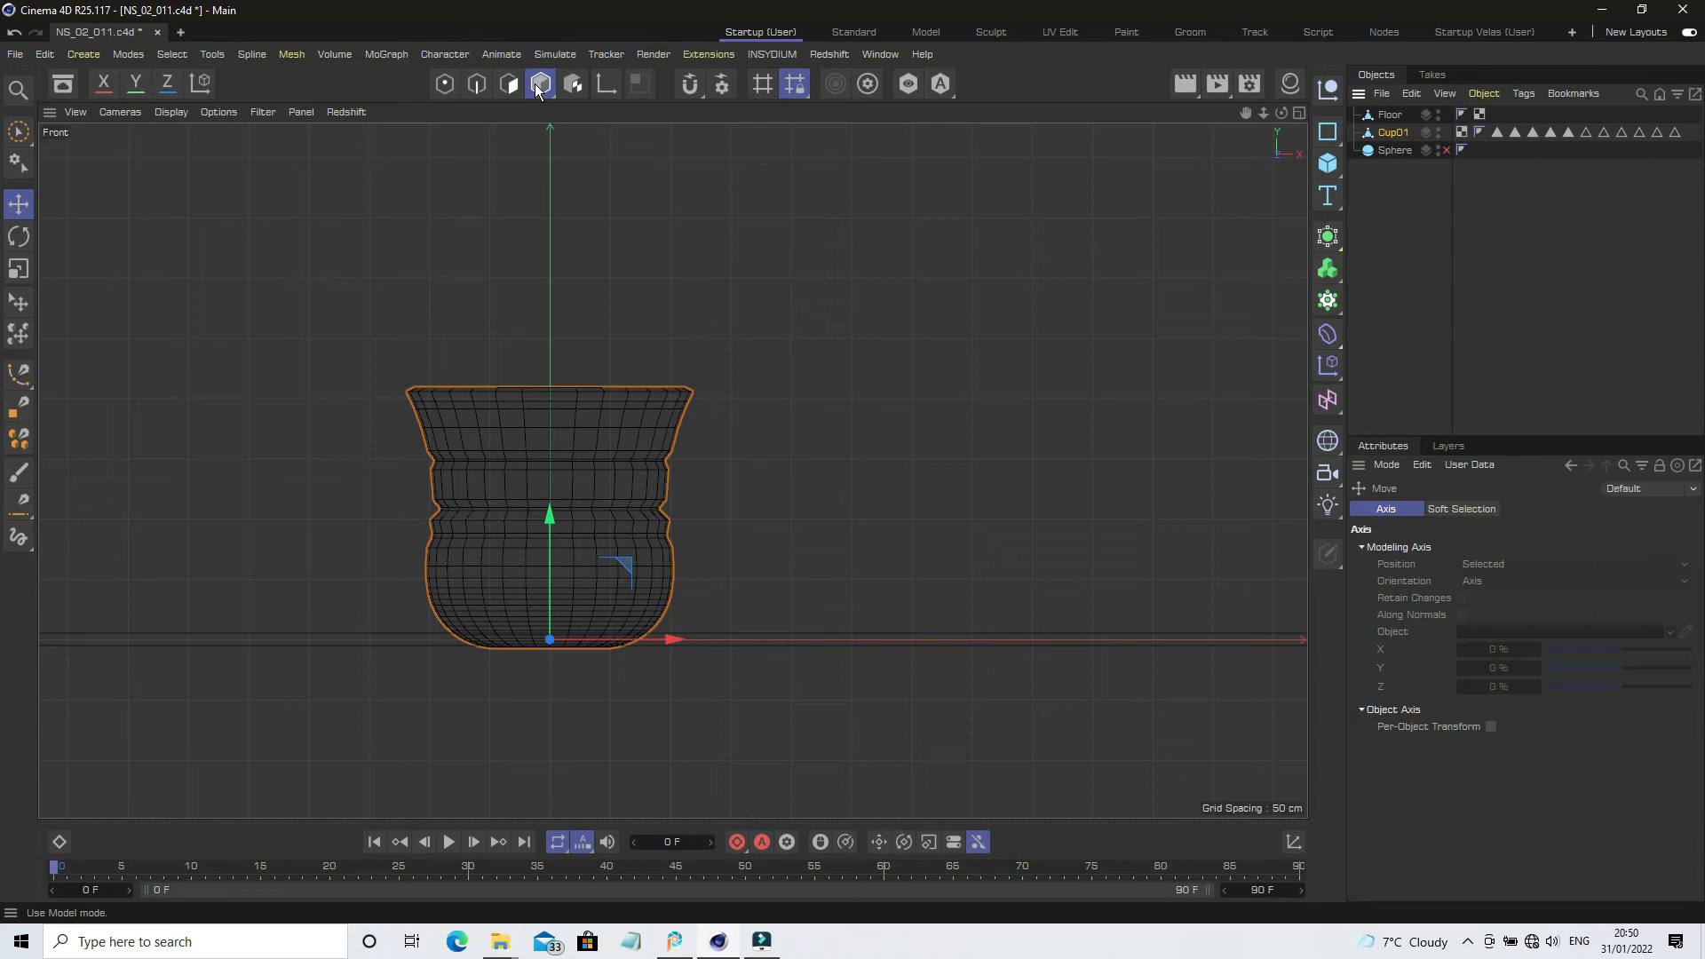
{"action": "left_click_drag", "start_coordinate": [554, 556], "coordinate": [605, 536]}
{"action": "left_click", "coordinate": [1407, 331]}
Return to the full Perspective view and save the project as incremental version NS_02_012.
{"action": "left_click", "coordinate": [1299, 114]}
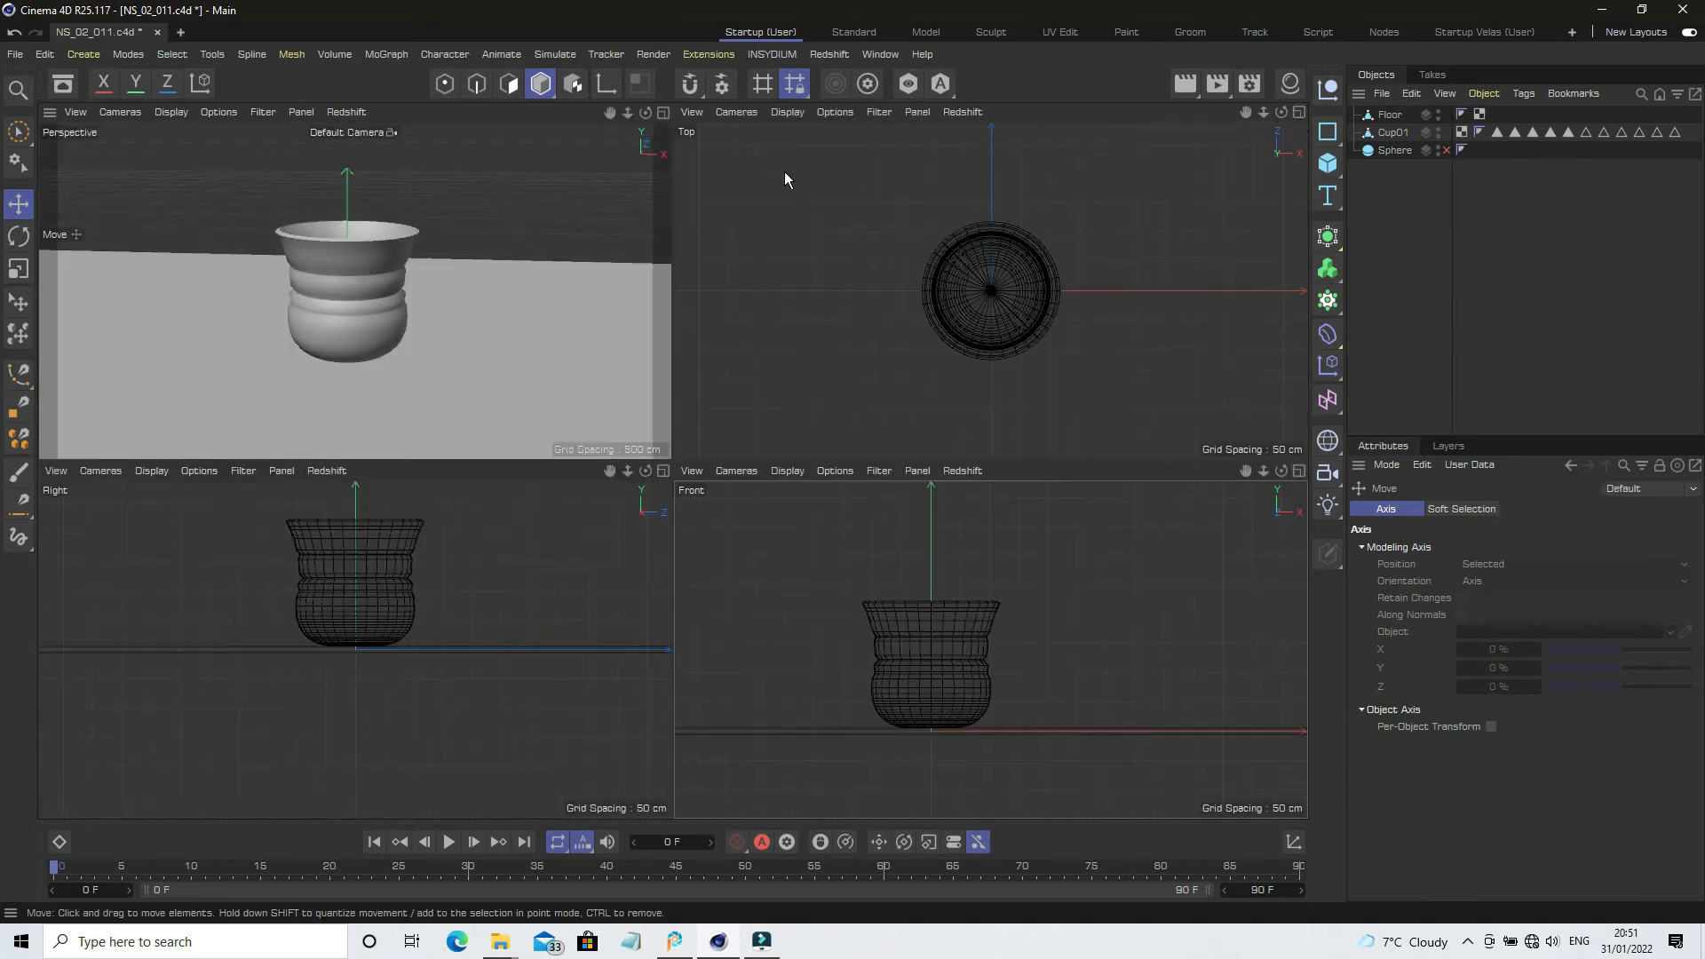
{"action": "left_click", "coordinate": [662, 115]}
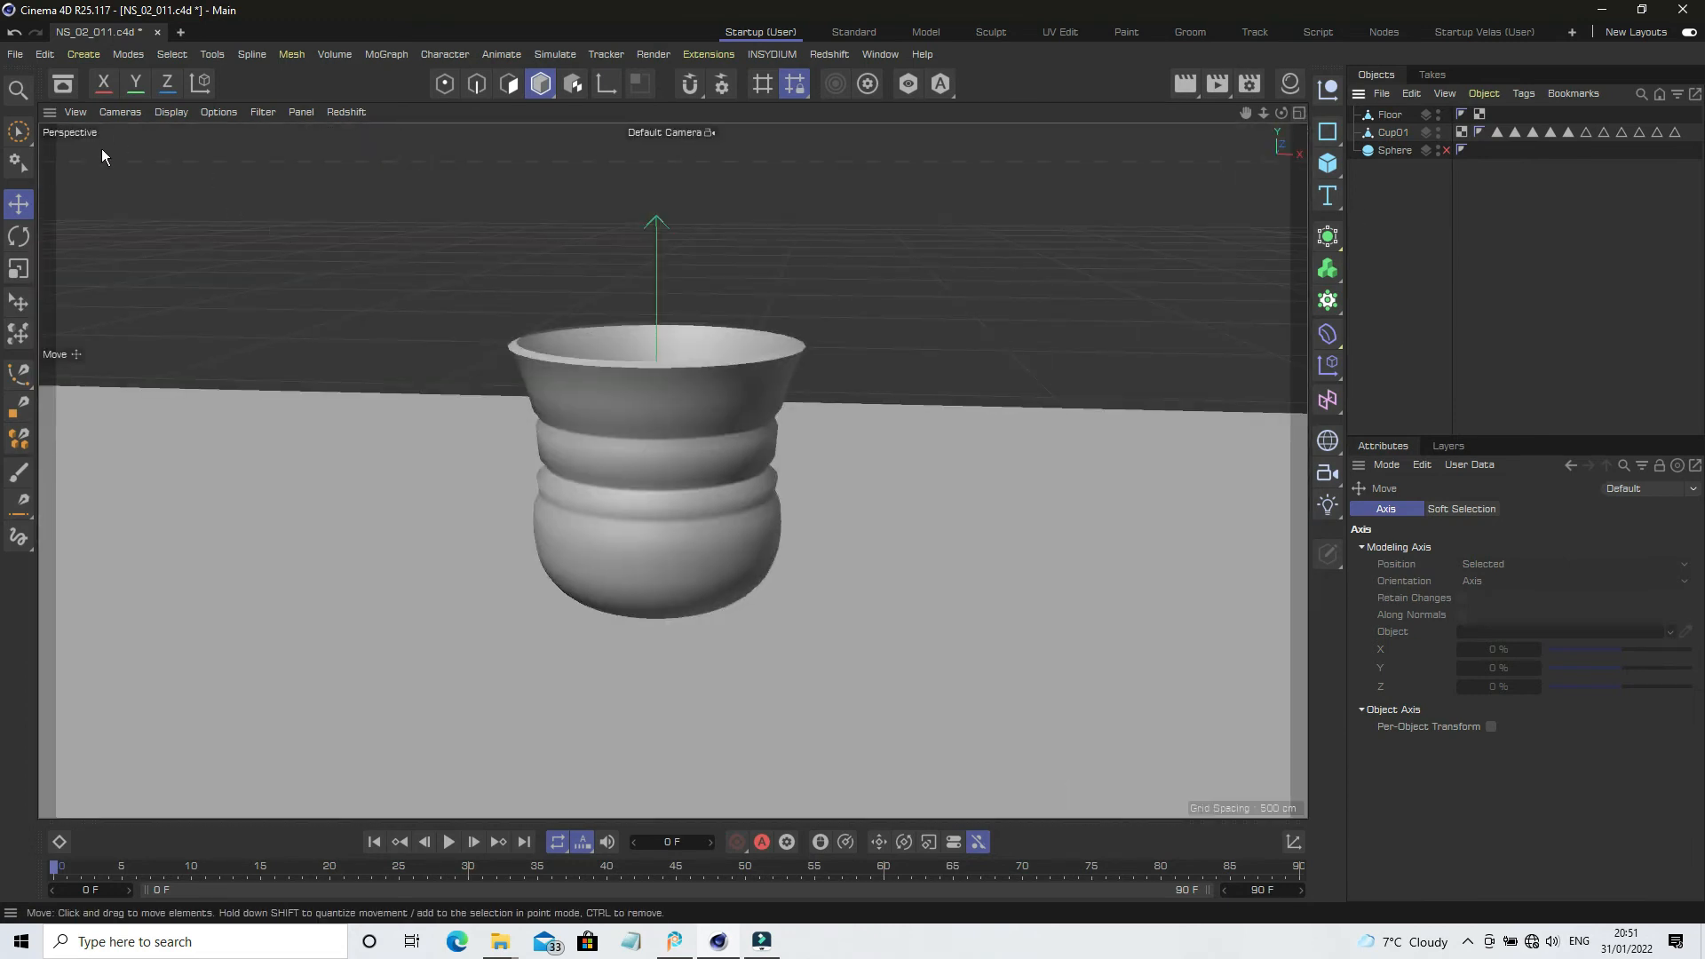
{"action": "left_click", "coordinate": [15, 55]}
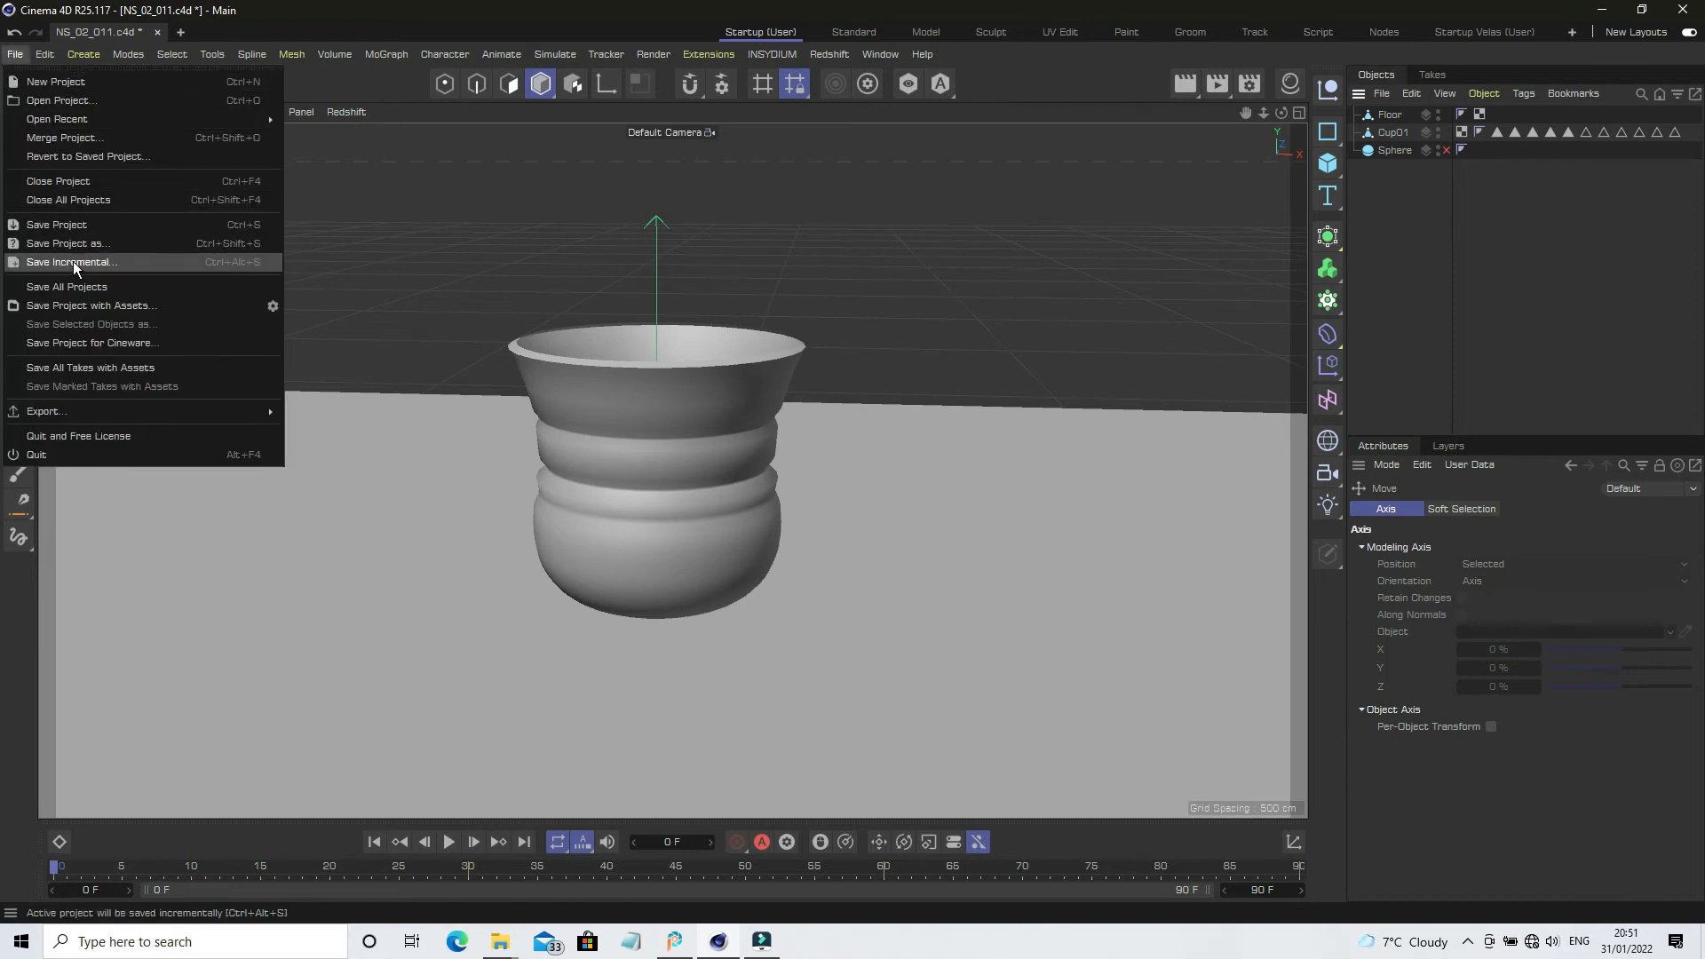
{"action": "left_click", "coordinate": [74, 263]}
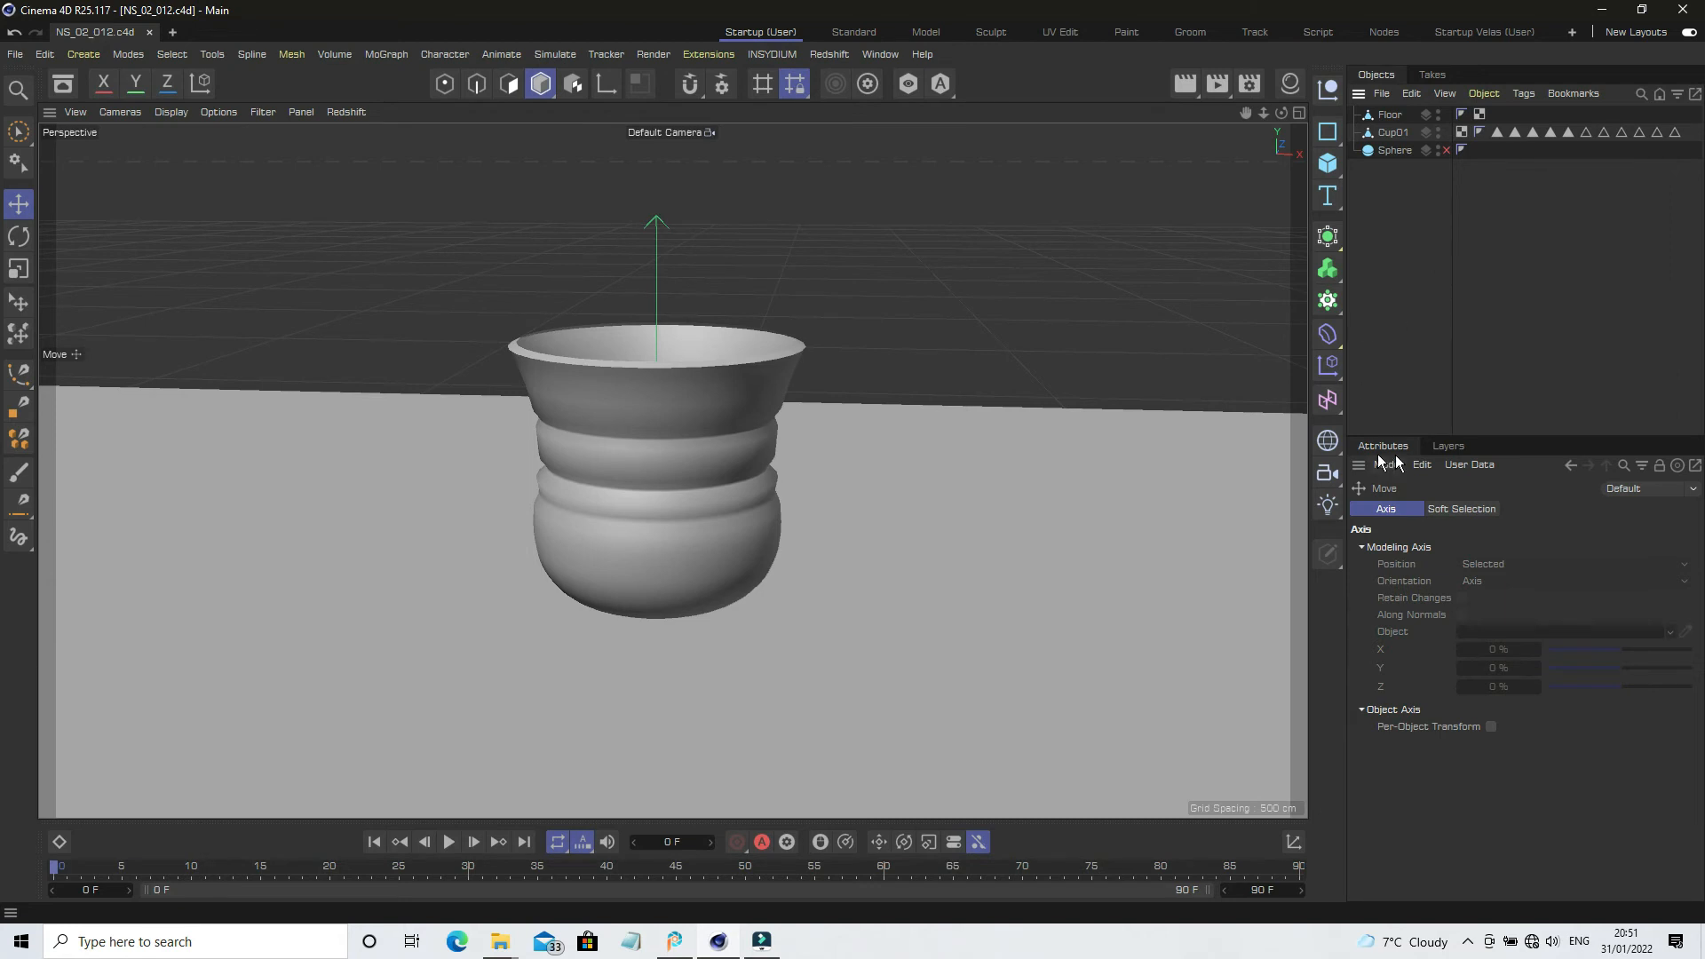
Add an Omni Light and move it above the floor, up and to the left of the cup.
{"action": "left_click", "coordinate": [1325, 512]}
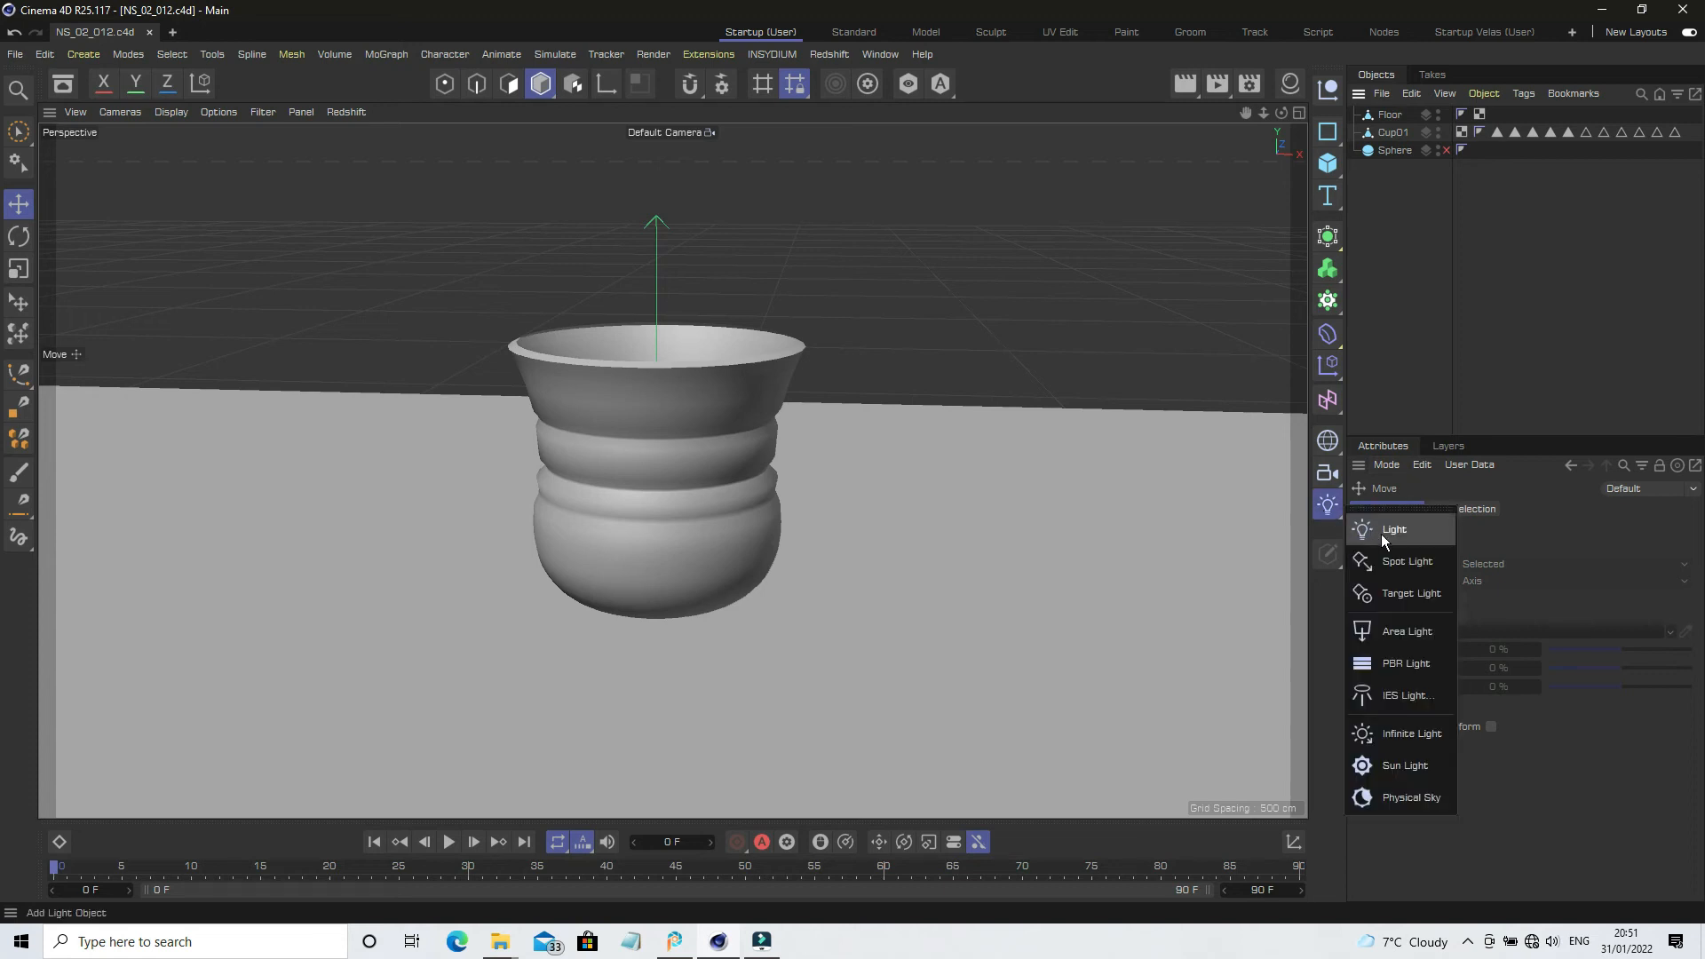
{"action": "left_click", "coordinate": [1393, 530]}
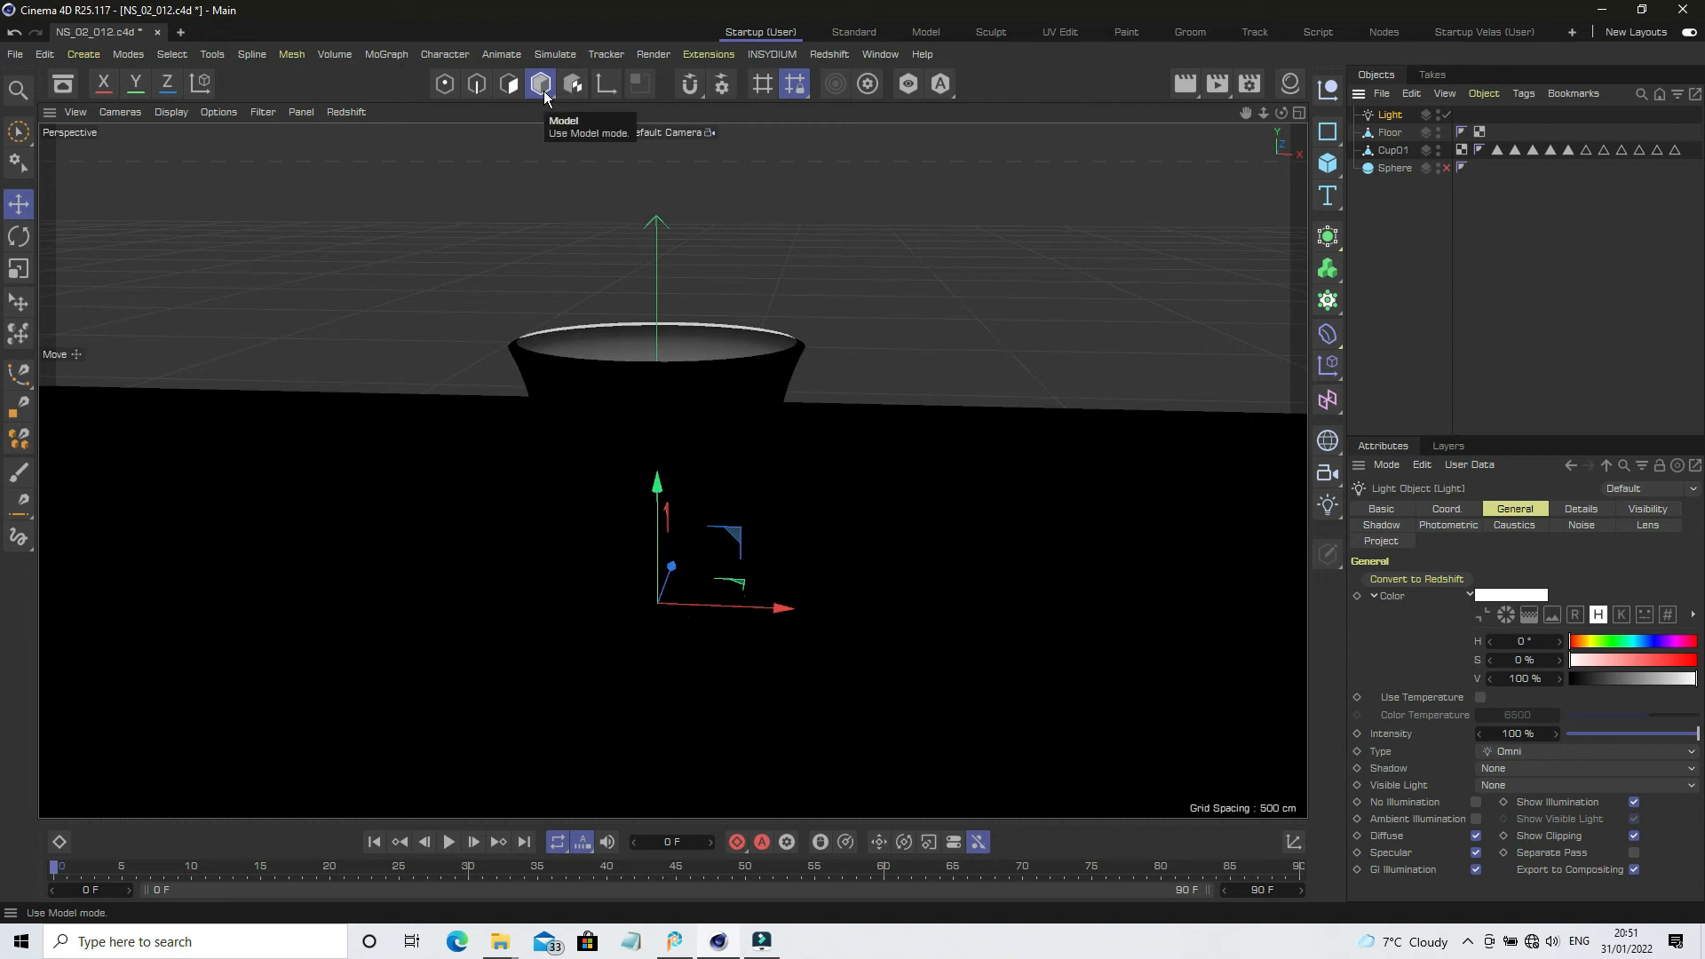
{"action": "left_click_drag", "start_coordinate": [652, 528], "coordinate": [569, 409]}
{"action": "left_click_drag", "start_coordinate": [465, 384], "coordinate": [295, 256]}
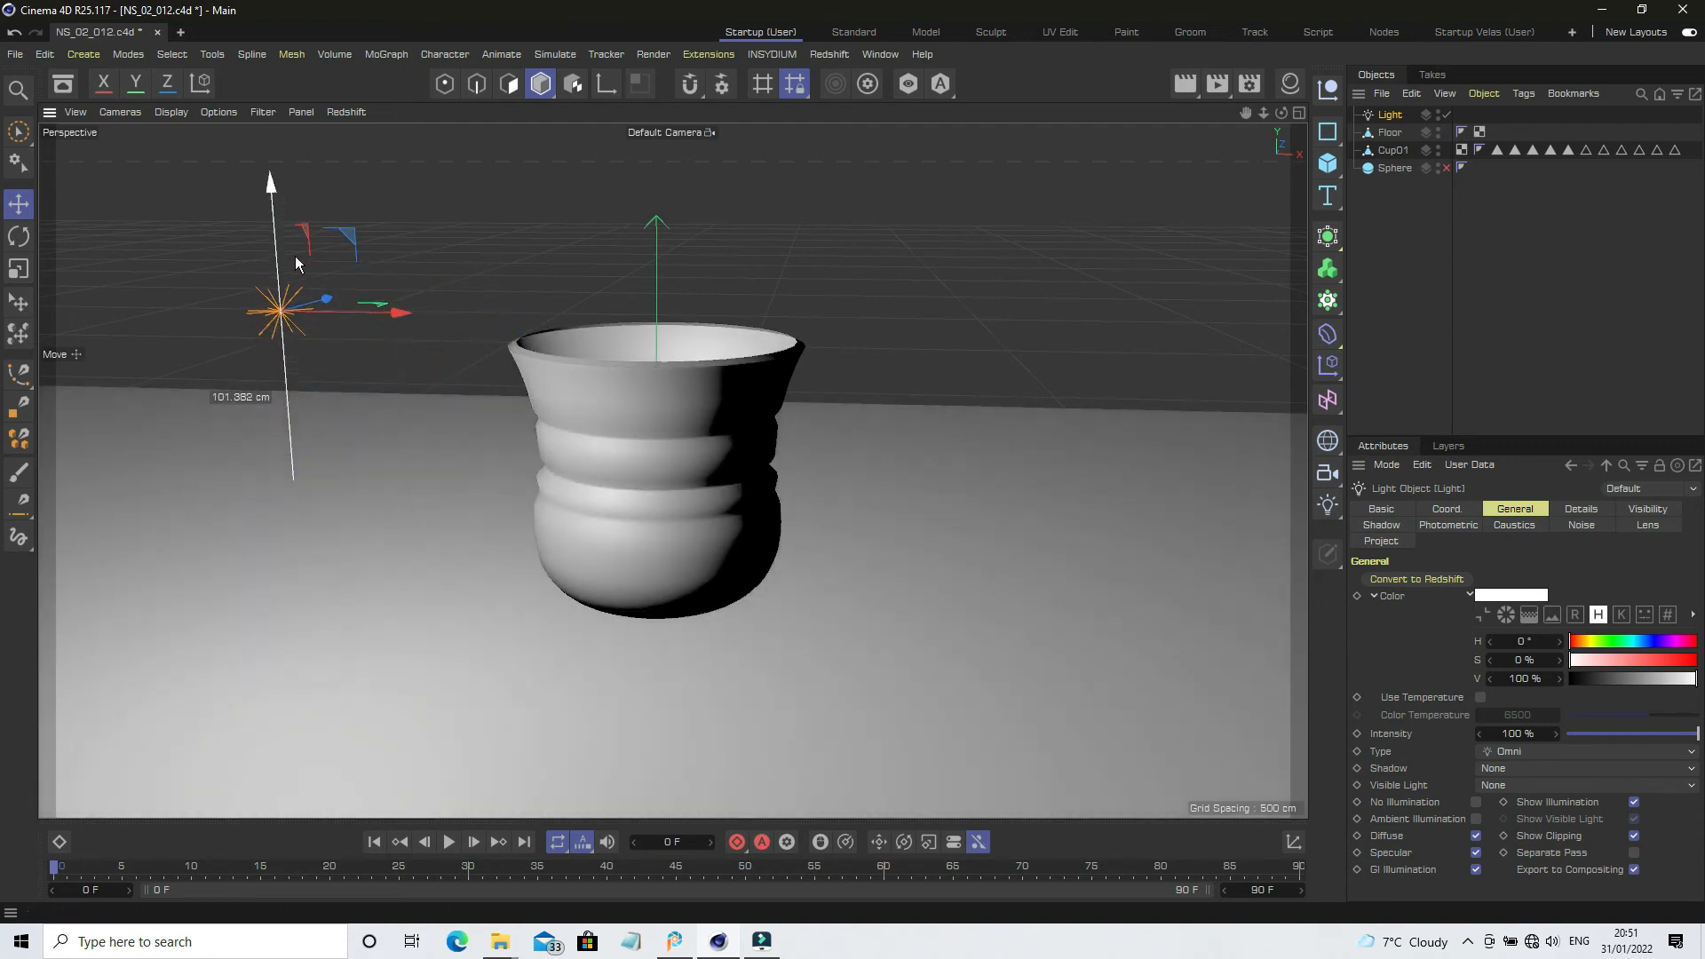
Set the light's shadow type to Shadow Maps (Soft) and deselect the light.
{"action": "left_click", "coordinate": [1420, 199]}
{"action": "left_click", "coordinate": [1392, 116]}
{"action": "left_click", "coordinate": [1525, 769]}
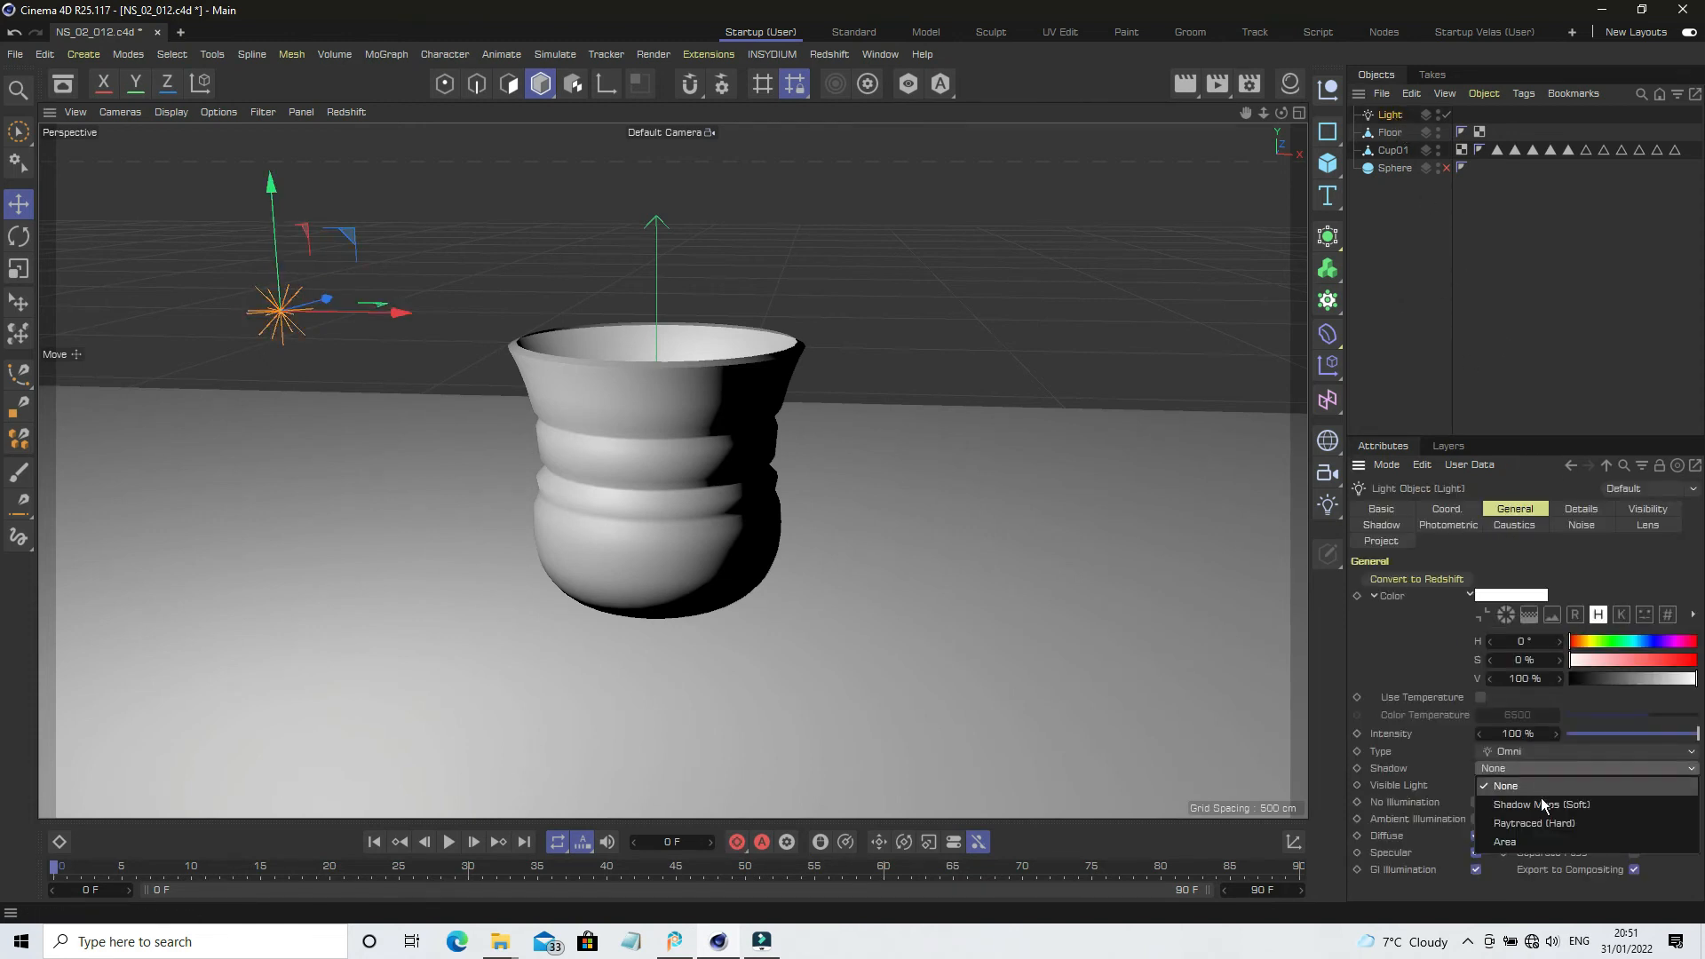
{"action": "left_click", "coordinate": [1543, 802]}
{"action": "left_click", "coordinate": [1438, 343]}
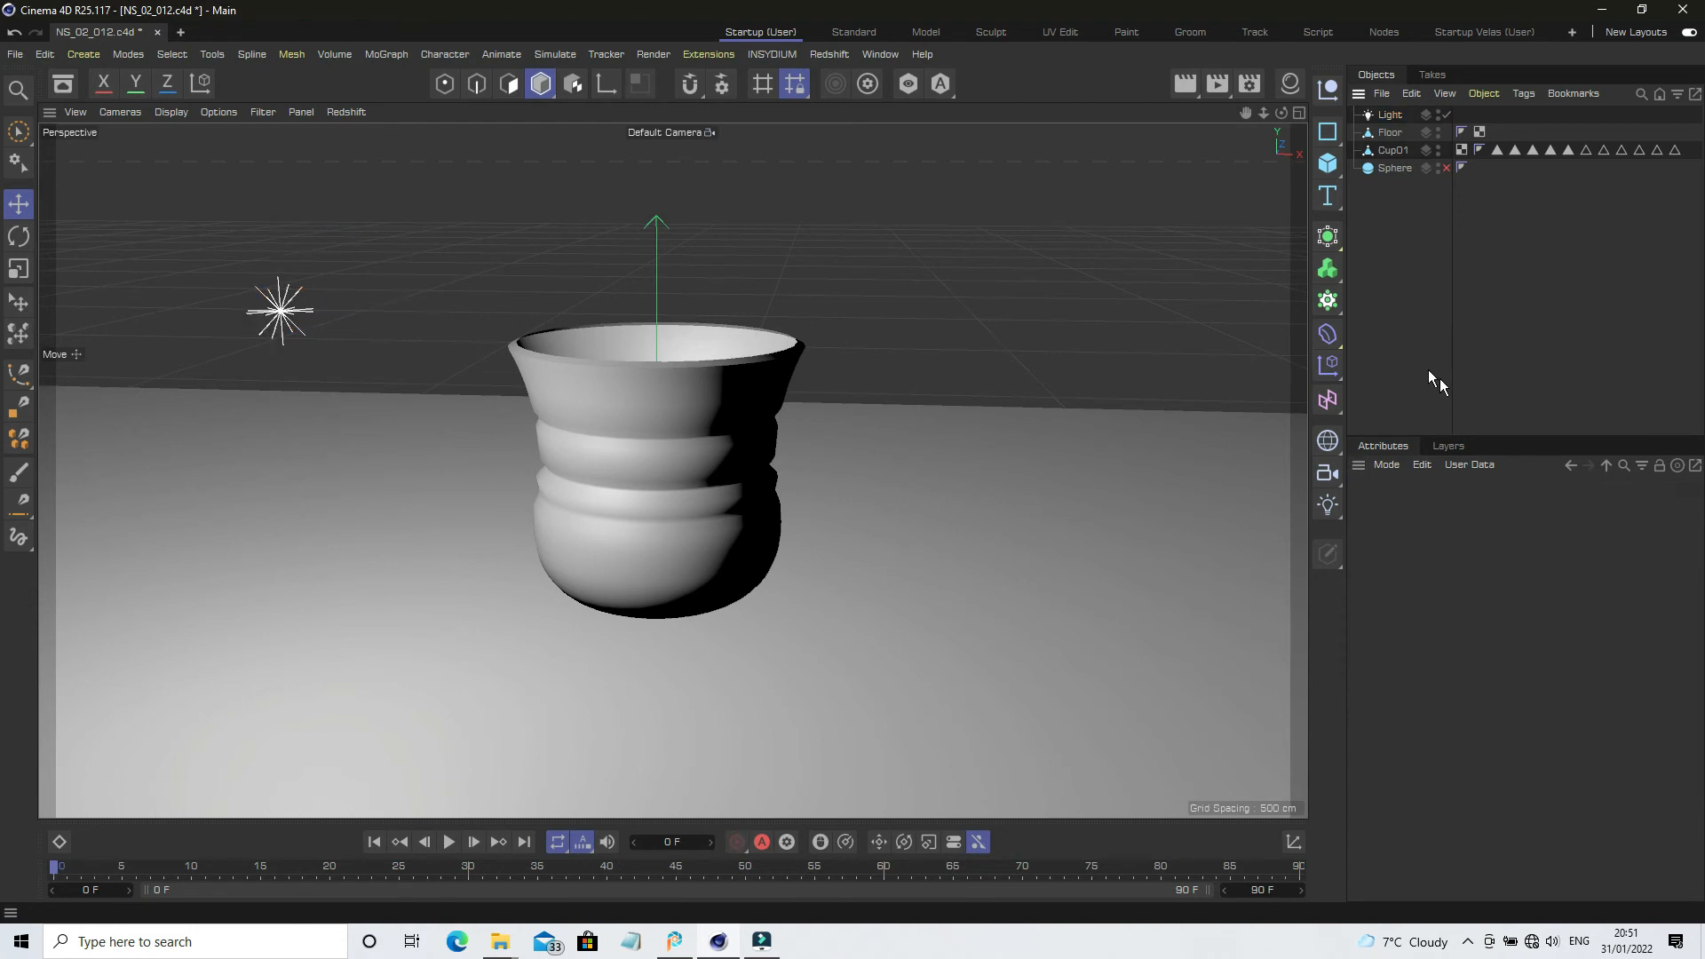
Save the project as incremental version NS_02_013 and render the Perspective view to preview the light's shadow.
{"action": "left_click", "coordinate": [17, 55]}
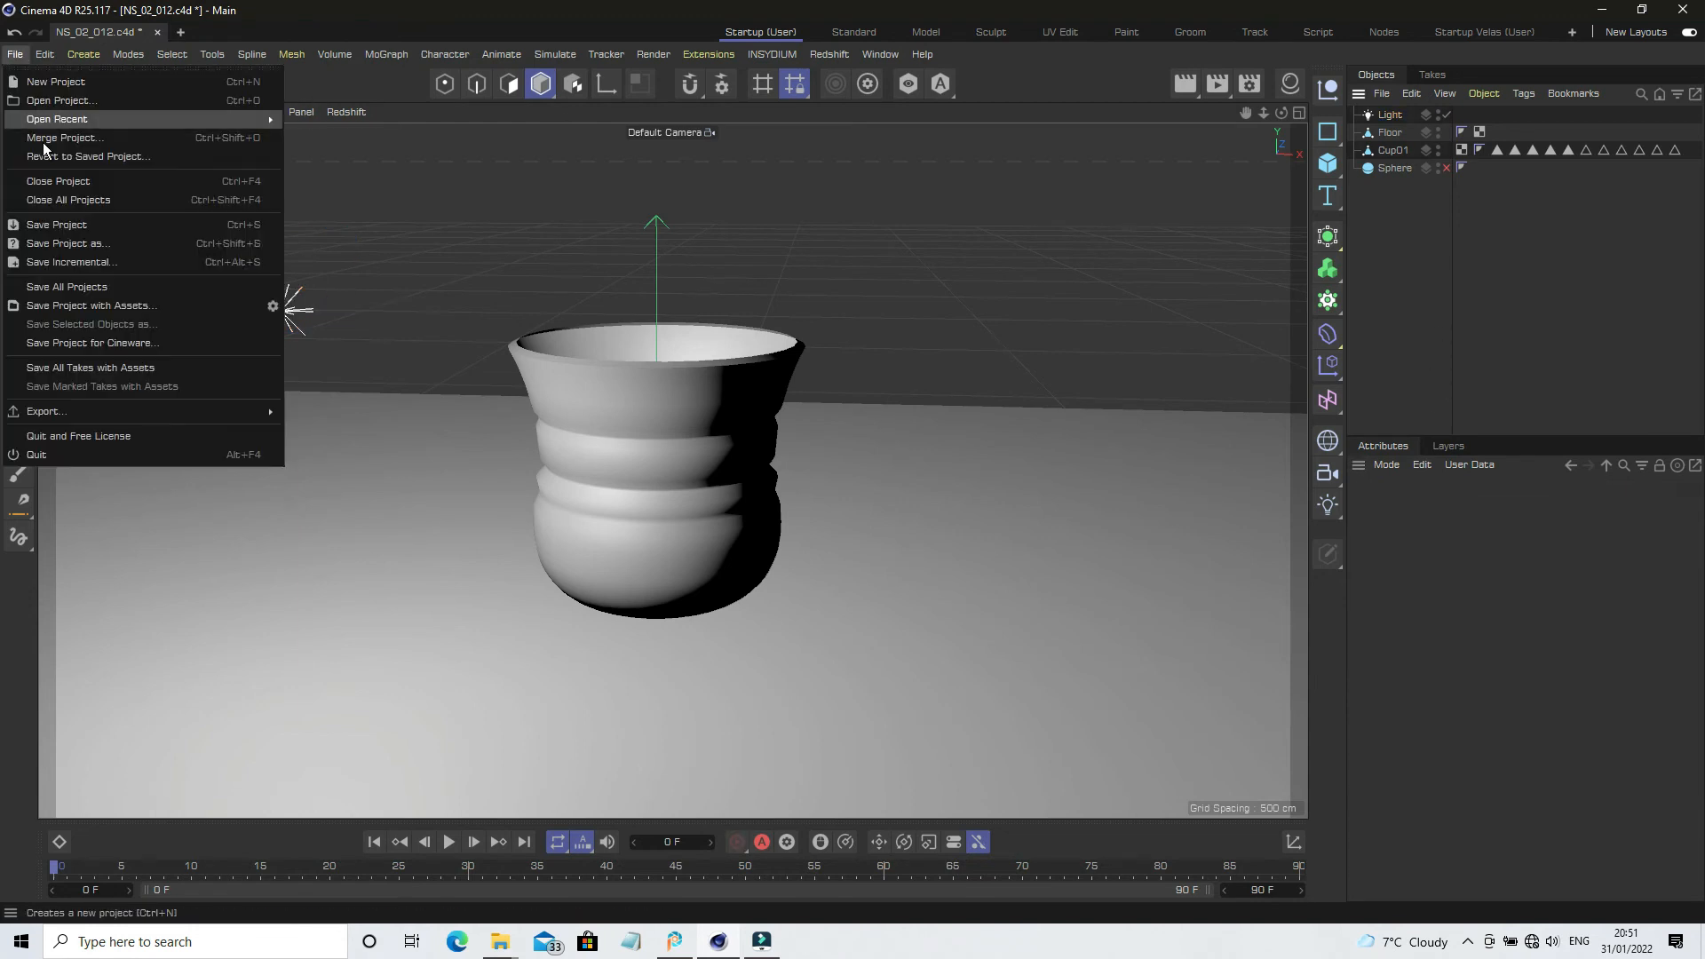
{"action": "left_click", "coordinate": [74, 258]}
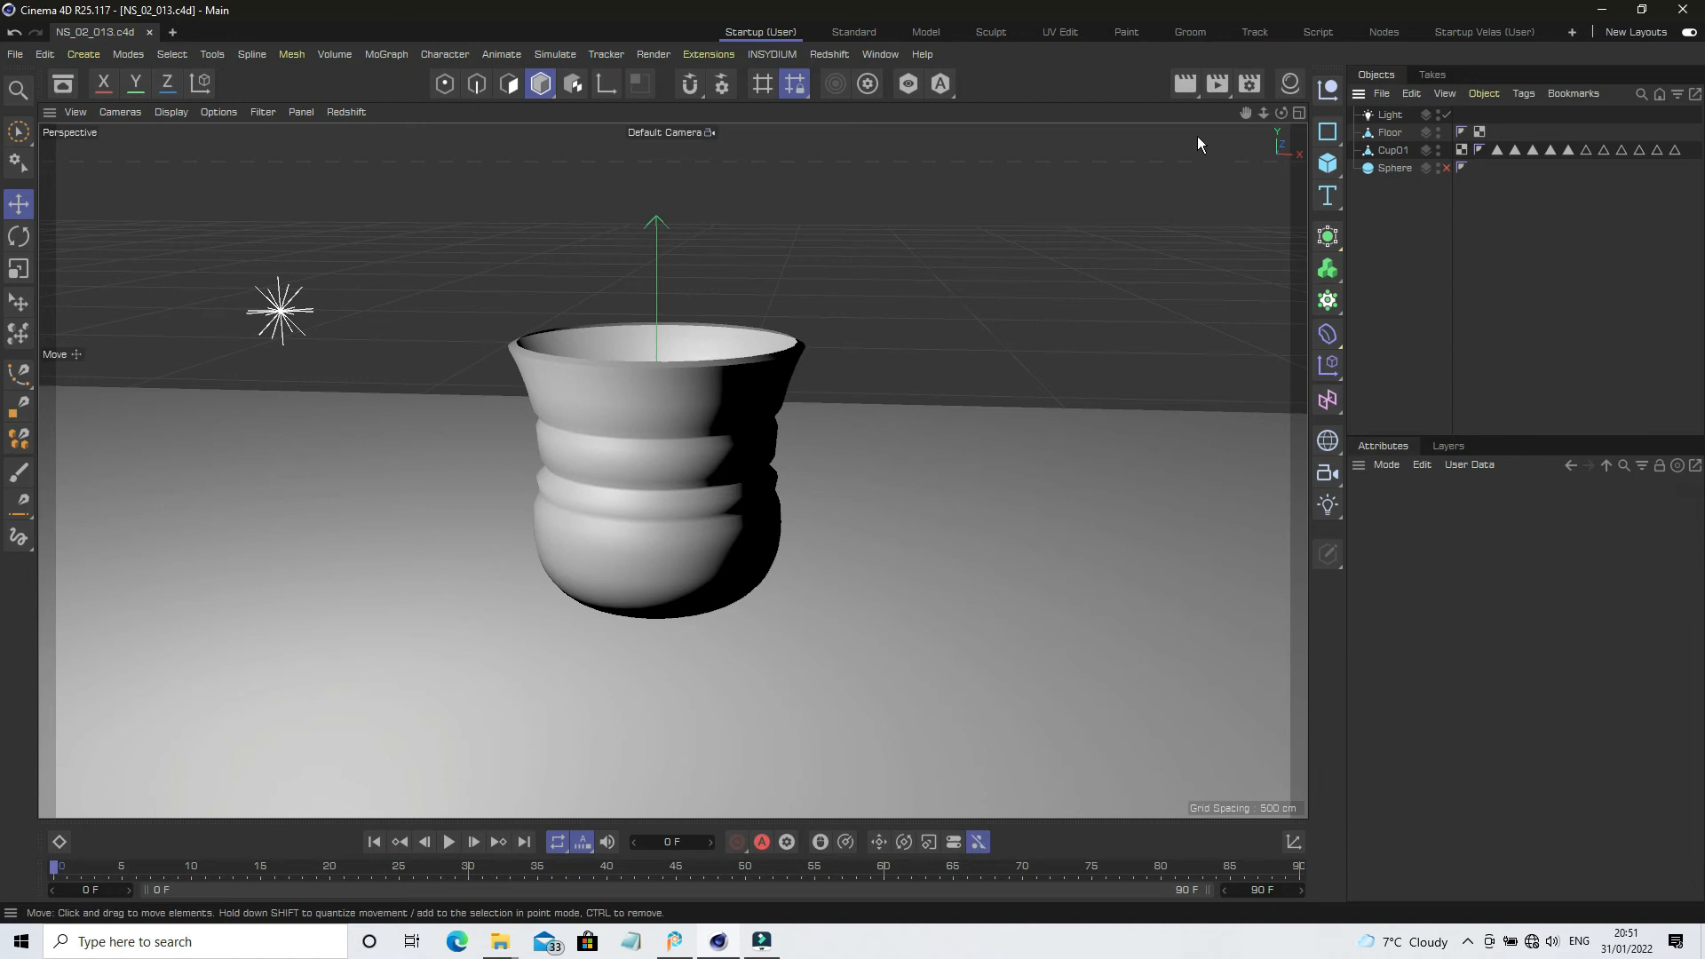
{"action": "left_click", "coordinate": [1181, 87]}
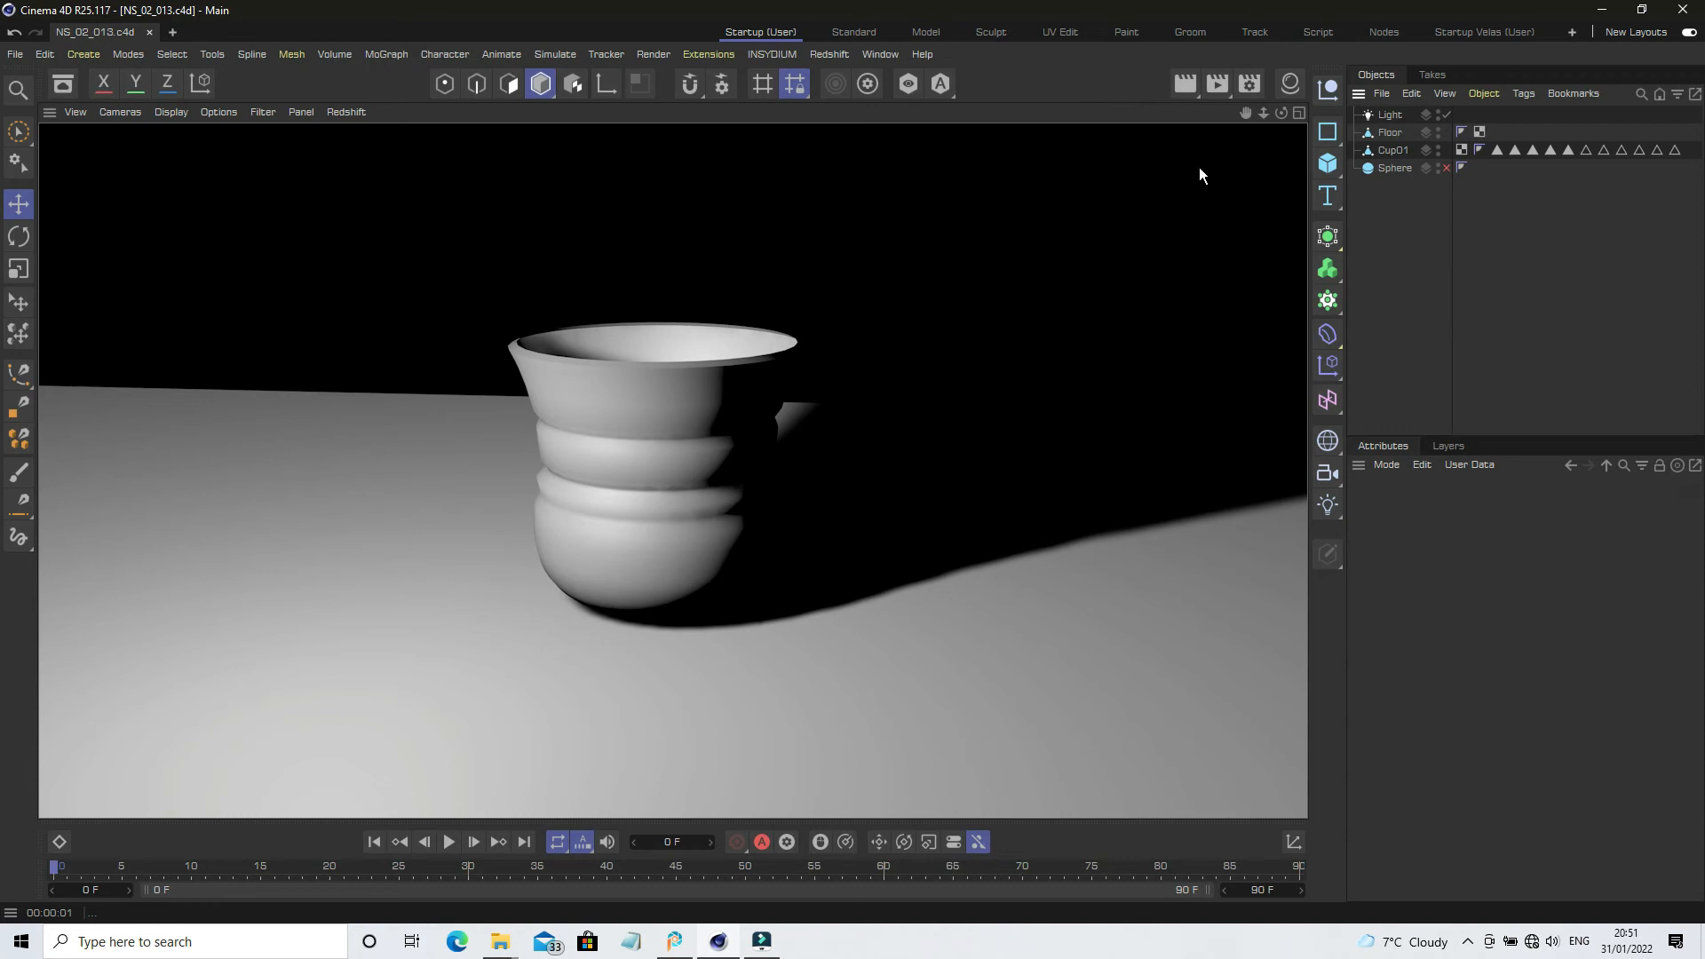
{"action": "left_click", "coordinate": [1403, 307]}
Duplicate the light and move the copy along X to the right side of the cup.
{"action": "left_click", "coordinate": [1388, 116]}
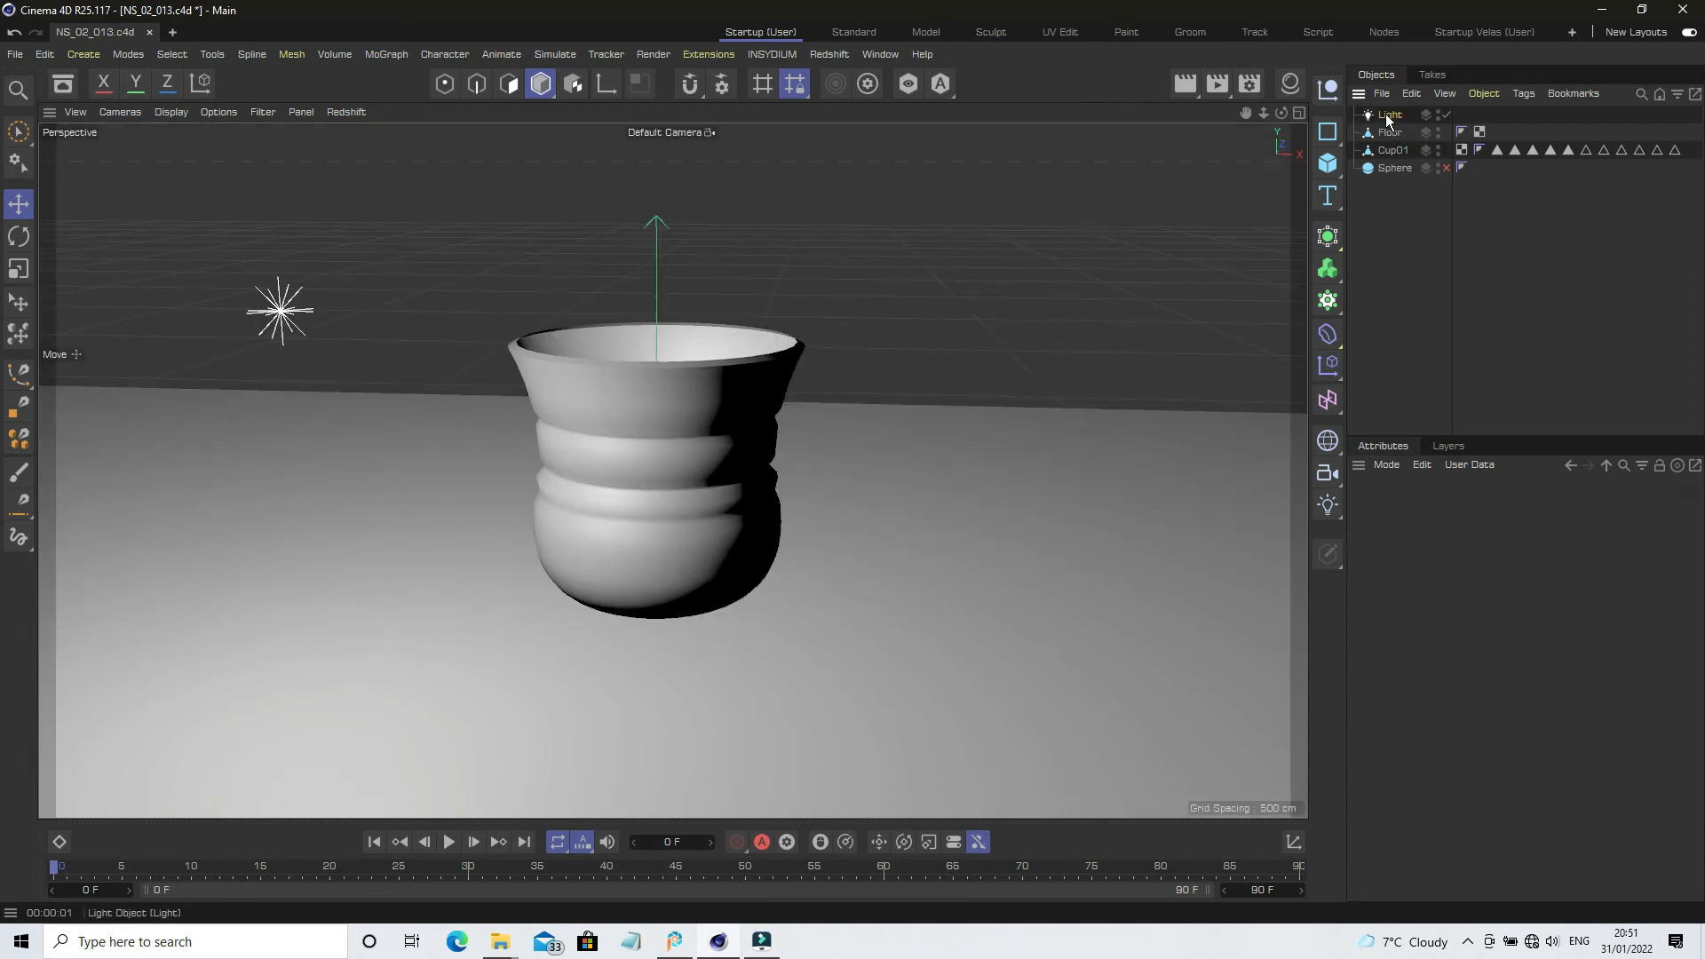
{"action": "key", "text": "ctrl+c"}
{"action": "key", "text": "ctrl+v"}
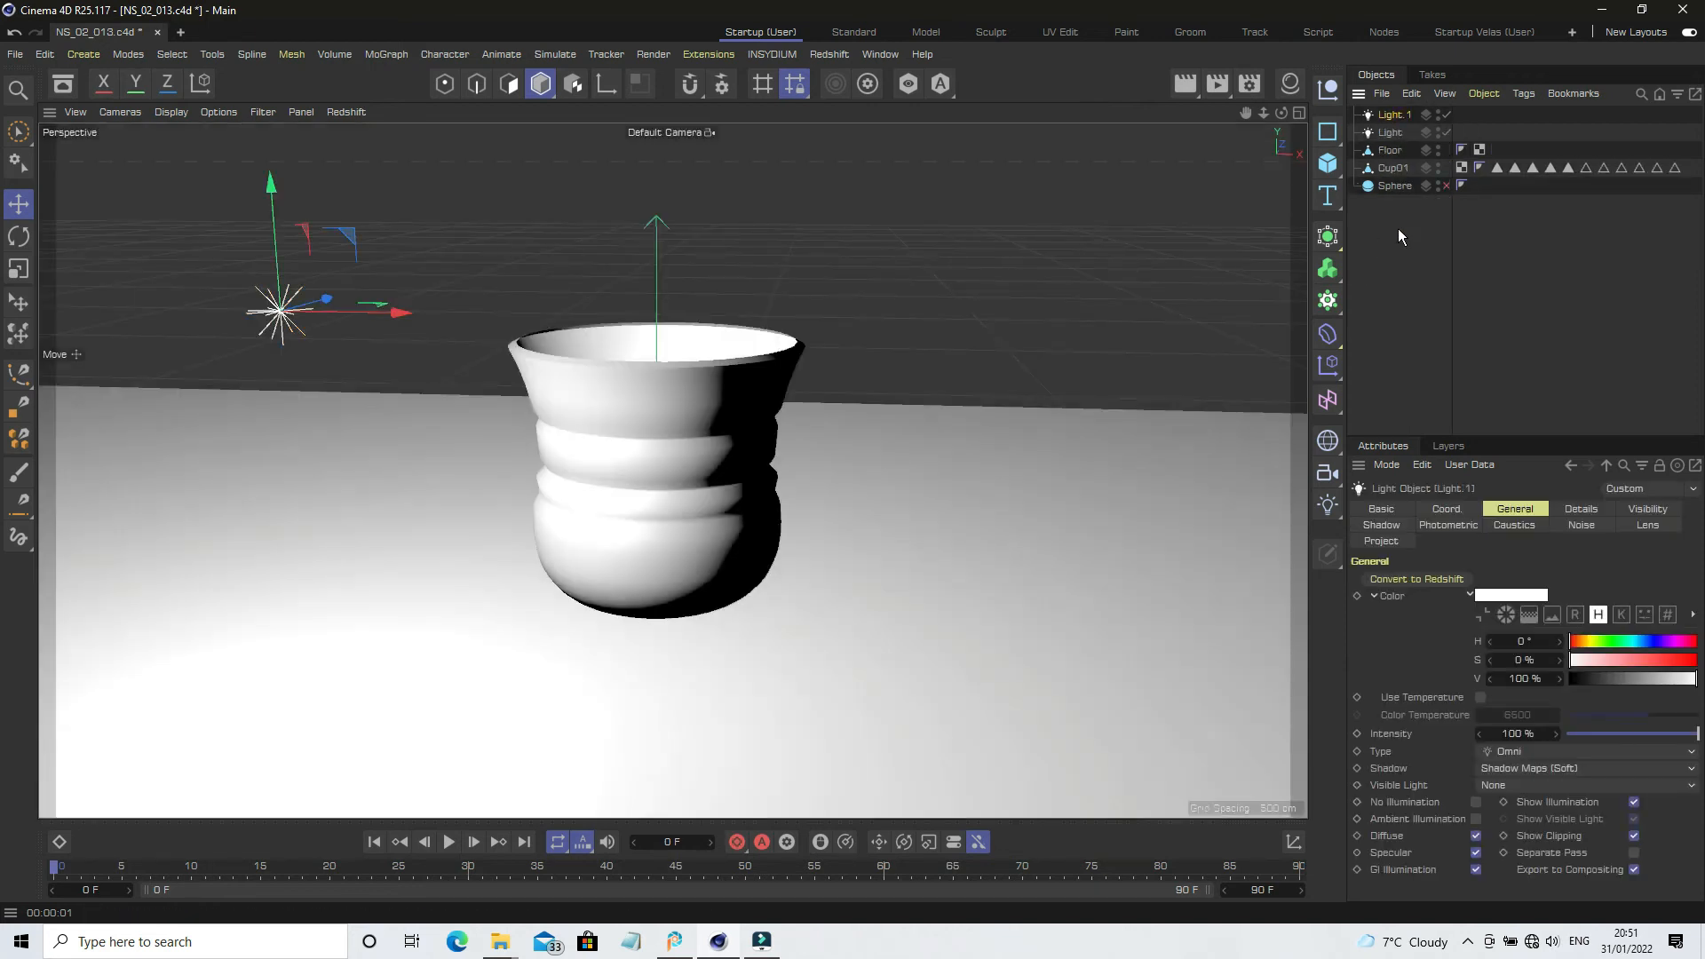
{"action": "left_click_drag", "start_coordinate": [377, 327], "coordinate": [1175, 327]}
{"action": "left_click", "coordinate": [1390, 311]}
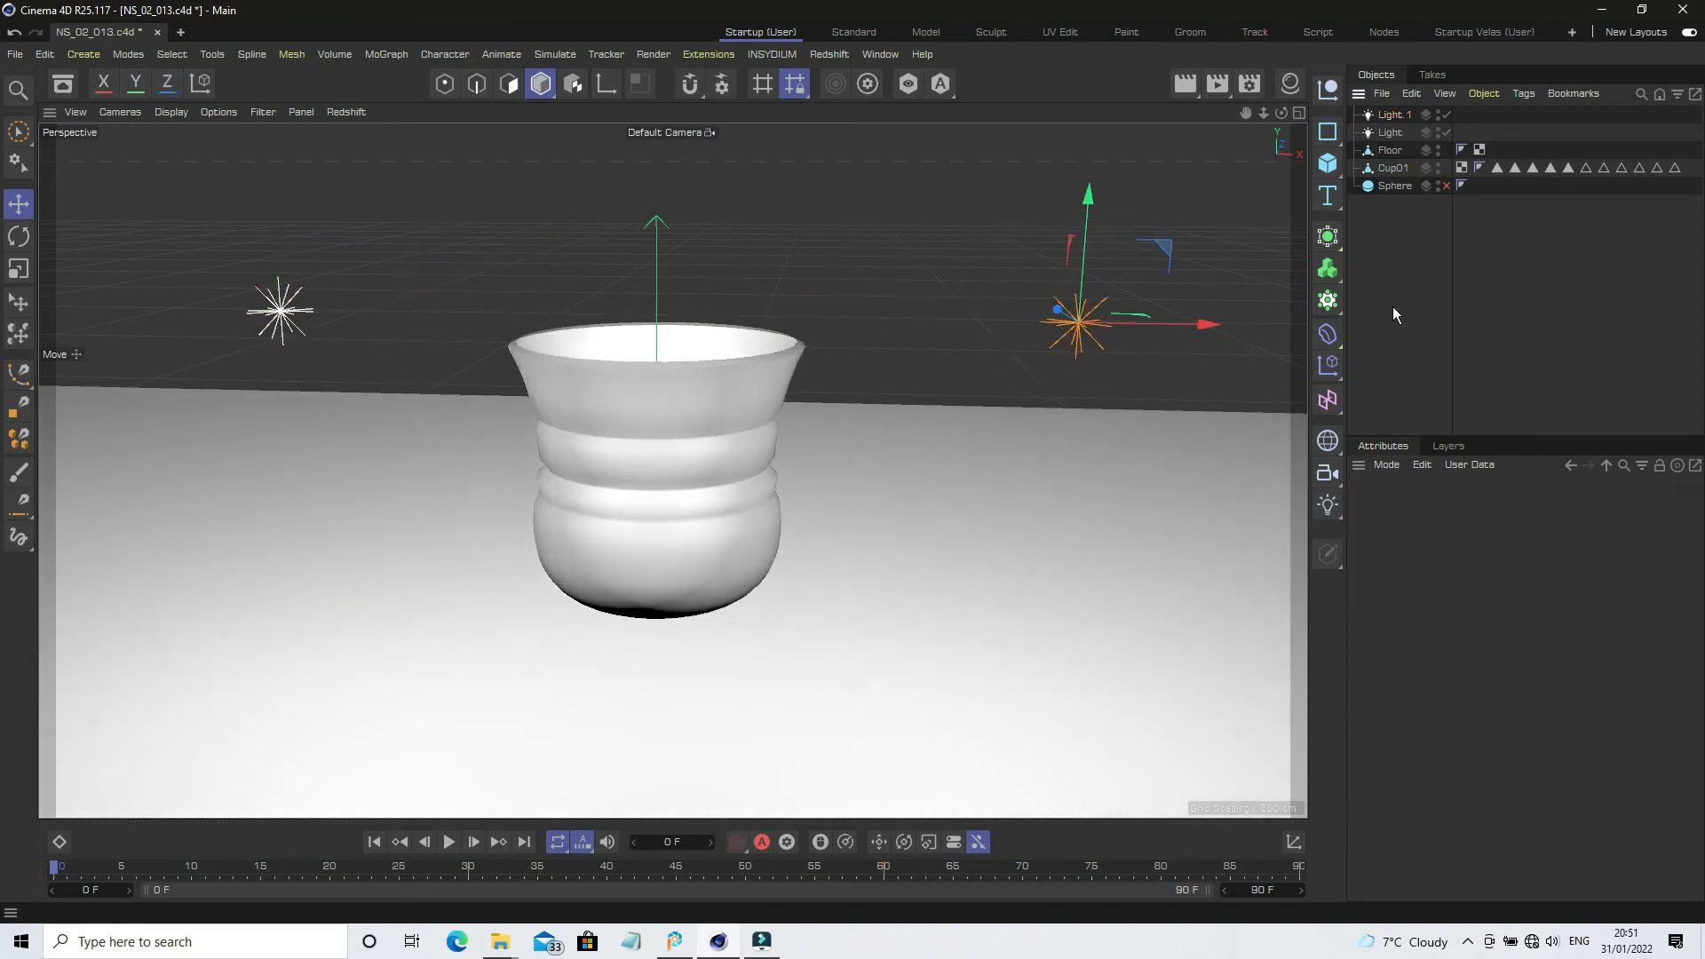
Save the project as incremental version NS_02_014 and render the Perspective view with both lights.
{"action": "left_click", "coordinate": [16, 54]}
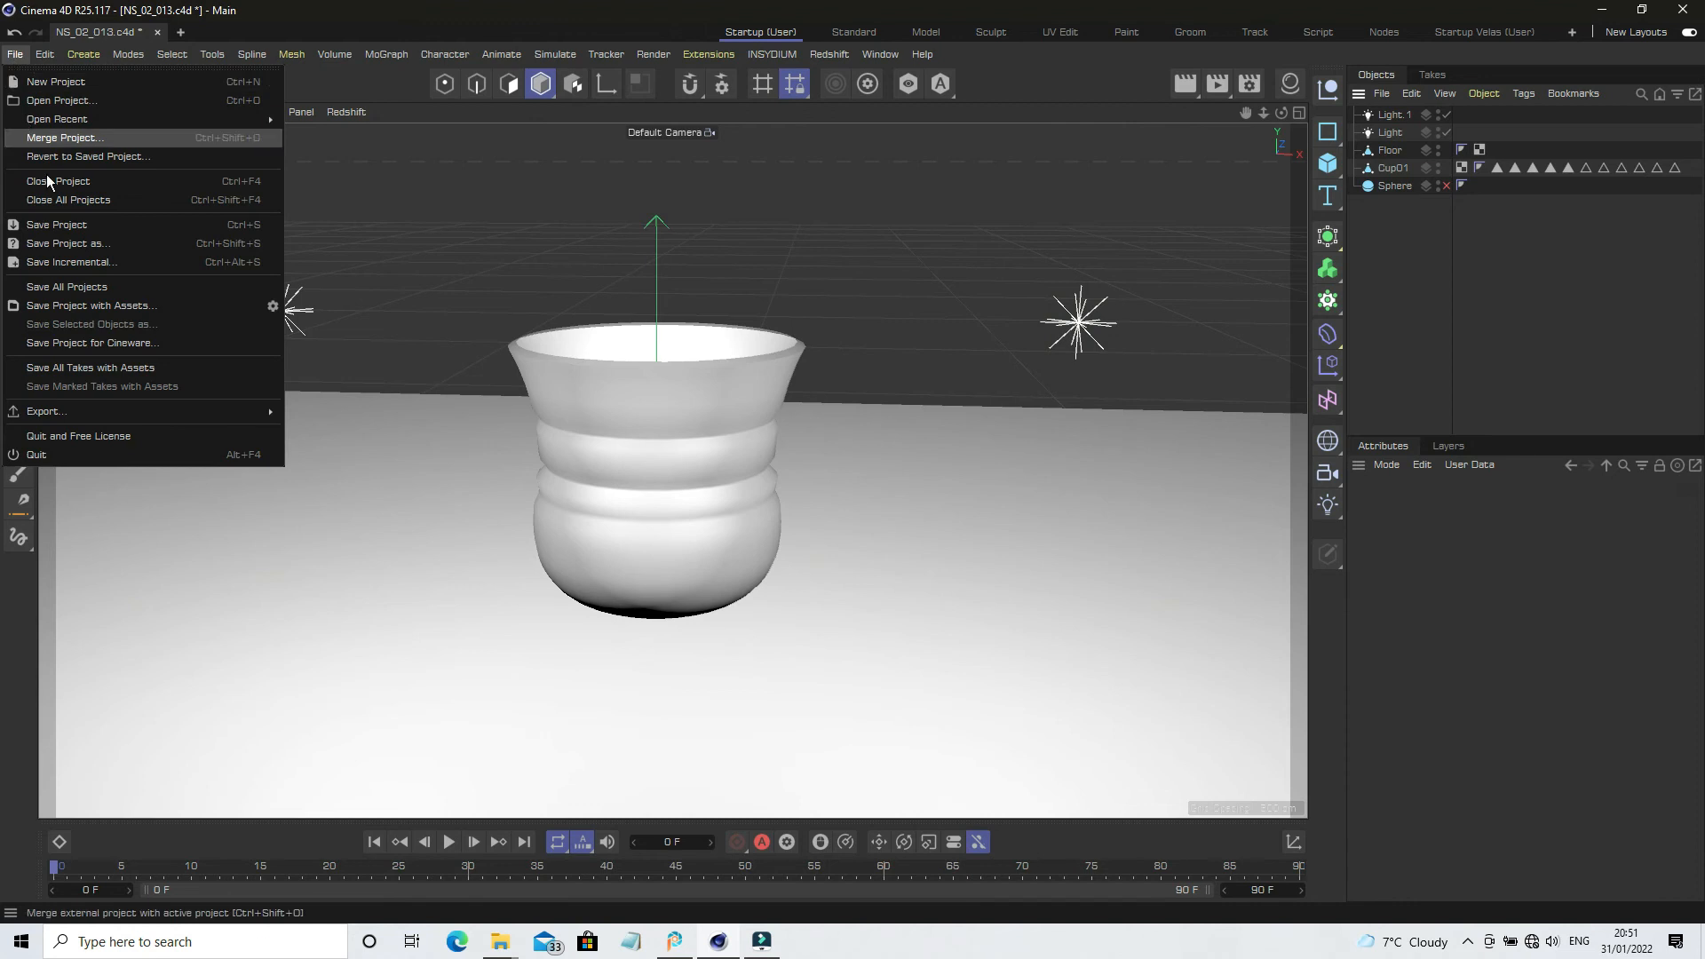
{"action": "left_click", "coordinate": [68, 261]}
{"action": "left_click", "coordinate": [1184, 84]}
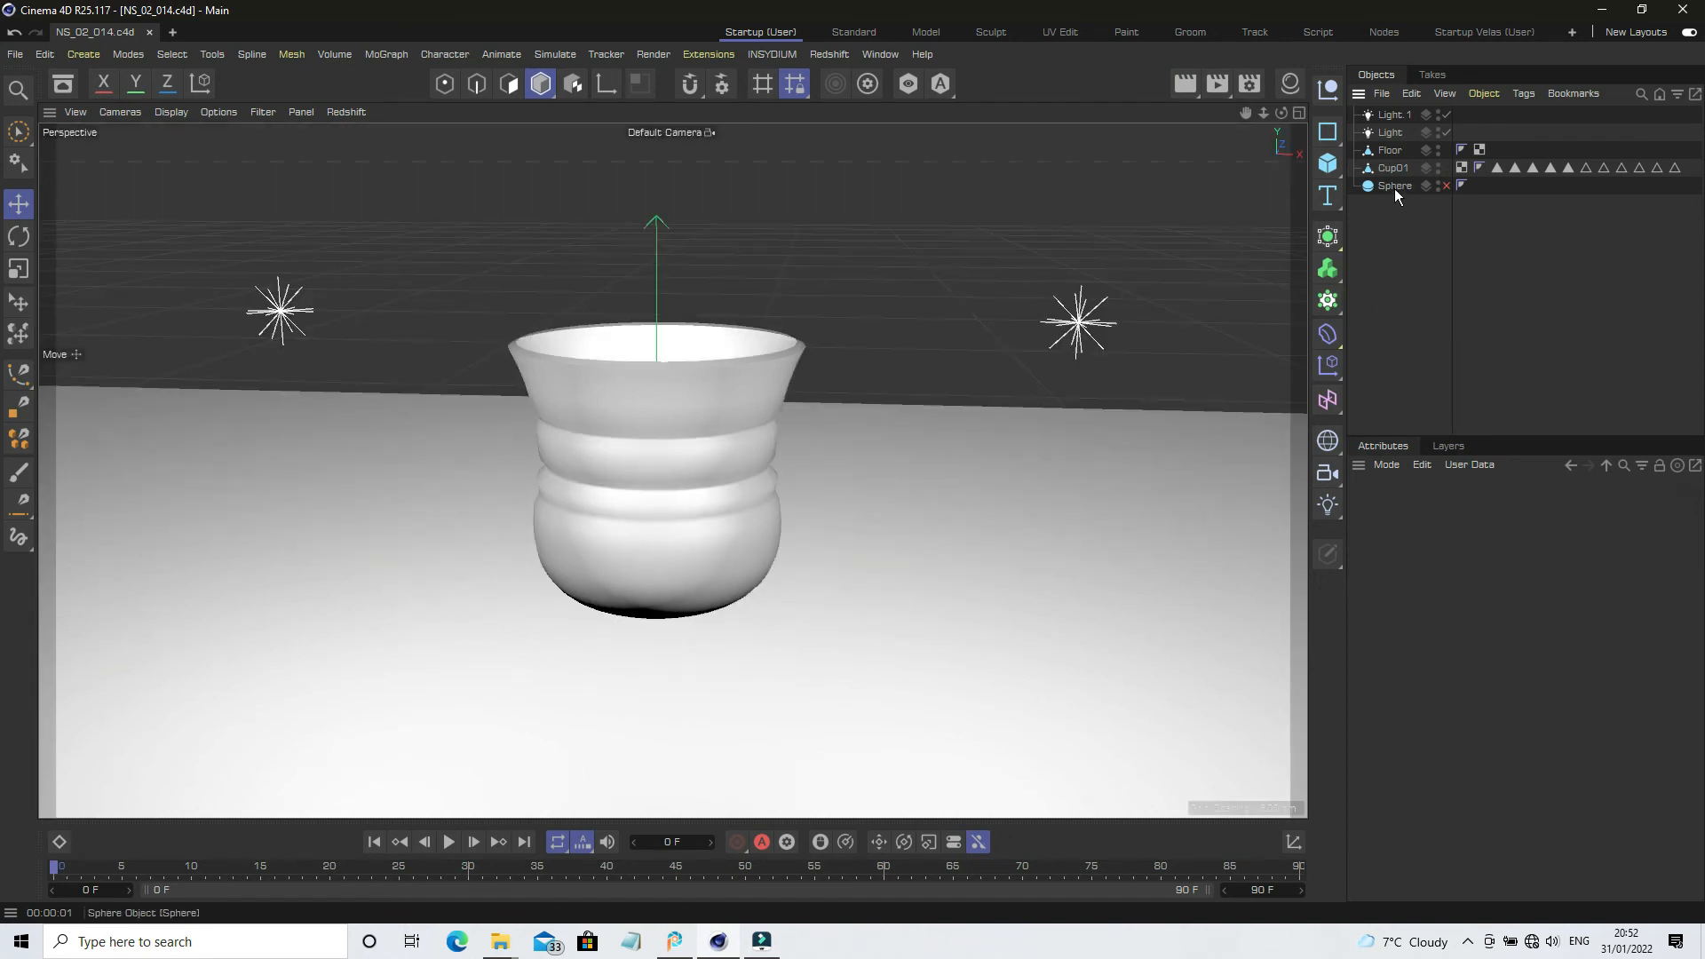
Scale Cup01 up along Y only to make the cup taller, then deselect it.
{"action": "left_click", "coordinate": [1393, 168]}
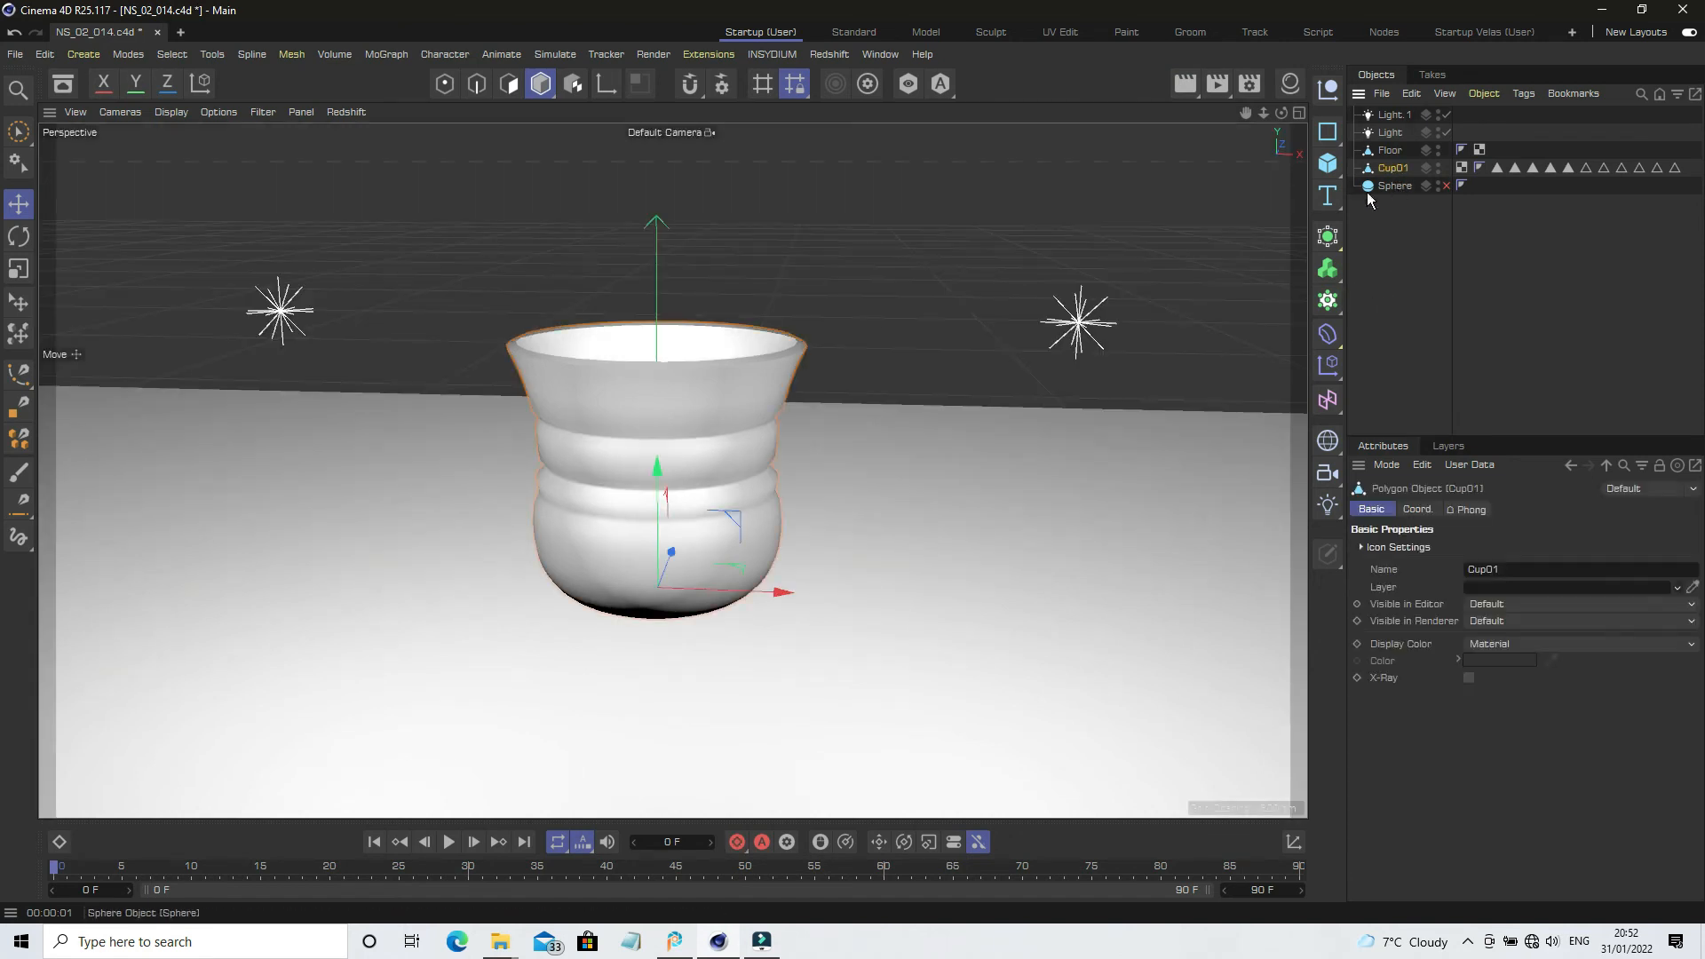
{"action": "left_click", "coordinate": [20, 277]}
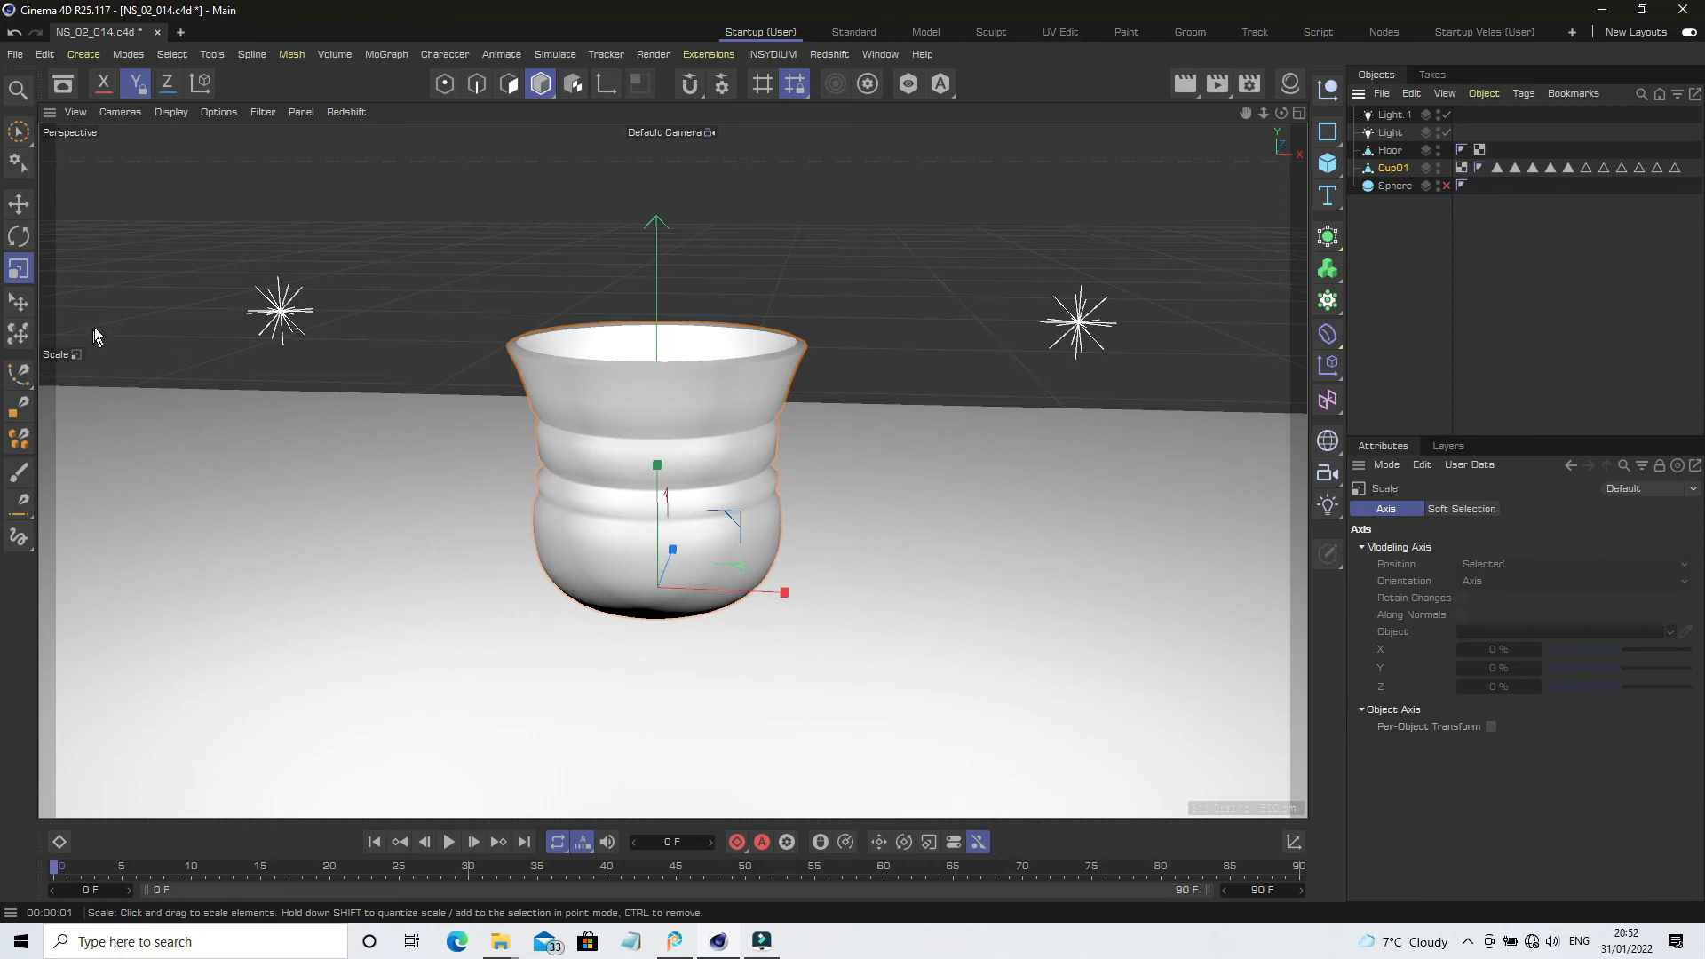
{"action": "left_click_drag", "start_coordinate": [652, 482], "coordinate": [820, 450]}
{"action": "left_click", "coordinate": [1388, 296]}
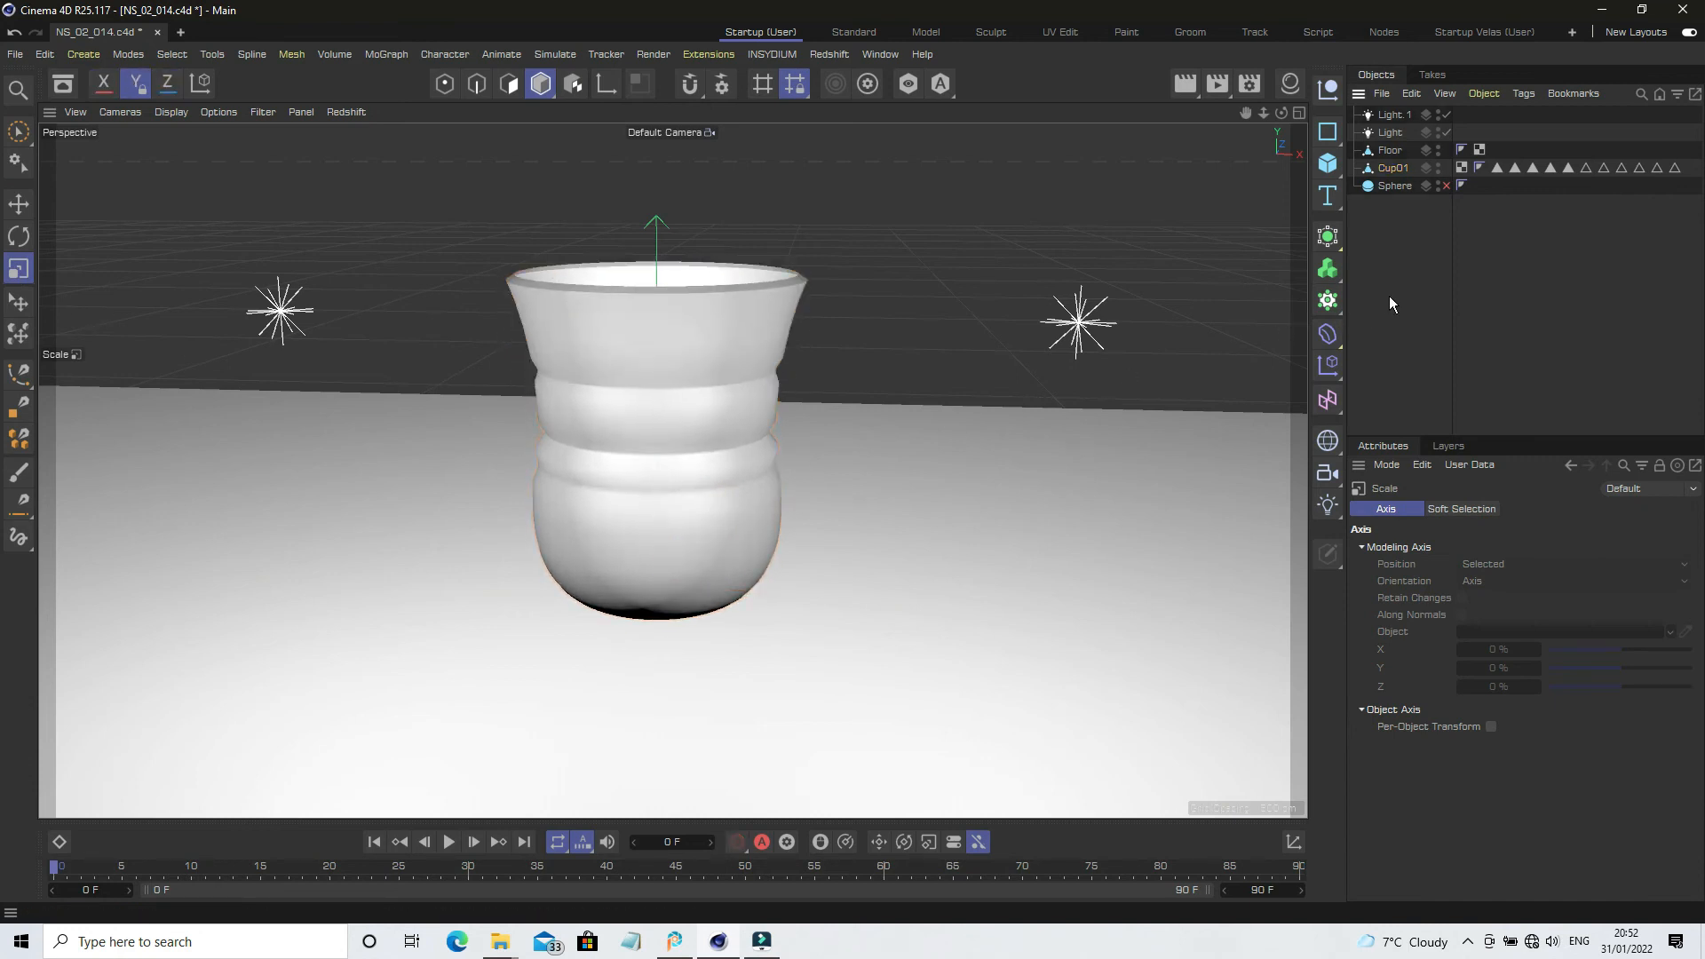
Save the project under its current name and render the Perspective view to preview the taller cup, then clear the render.
{"action": "left_click", "coordinate": [15, 55]}
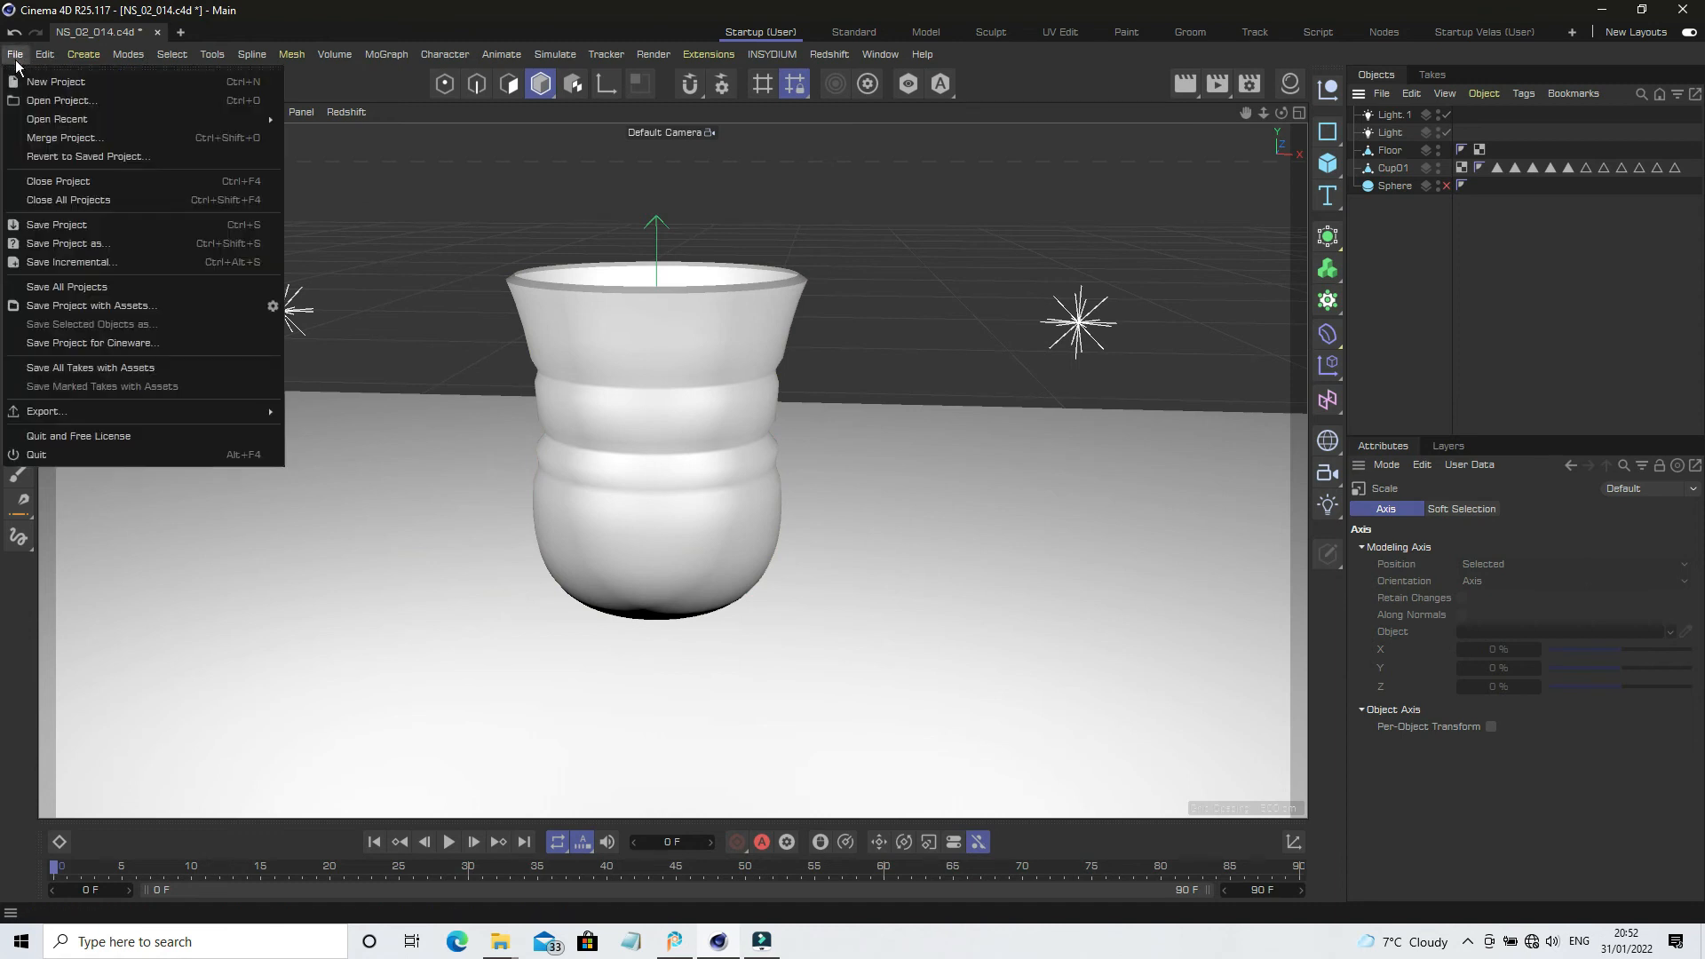
{"action": "left_click", "coordinate": [35, 227]}
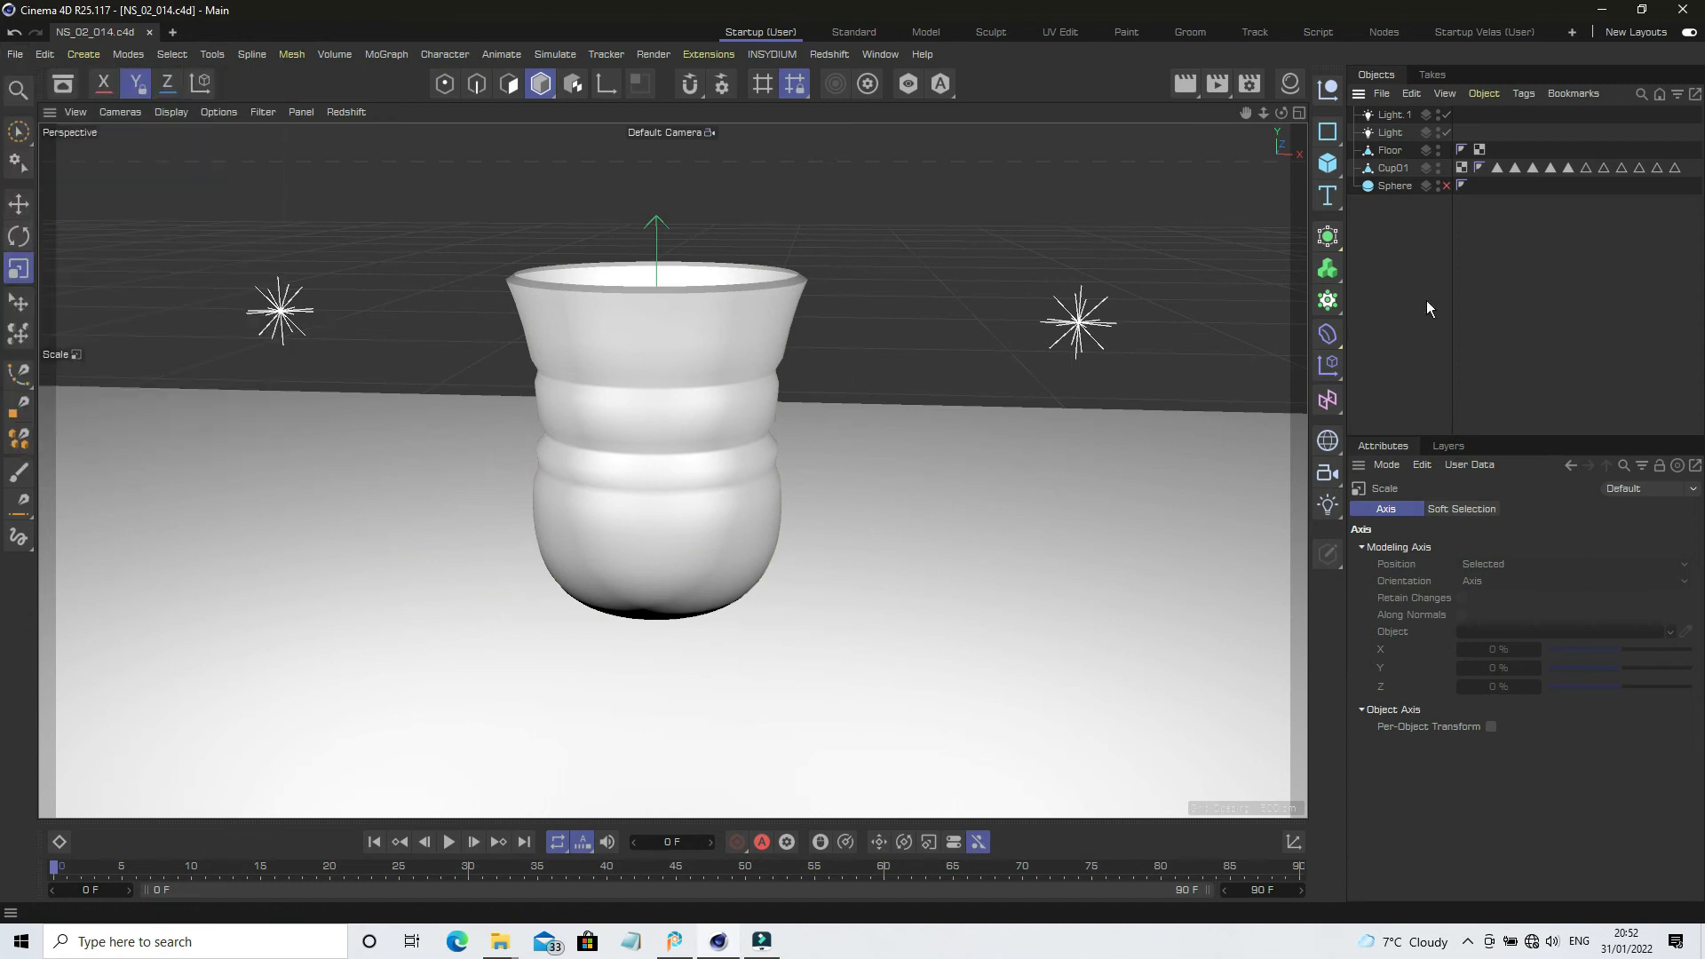
{"action": "left_click", "coordinate": [1182, 85]}
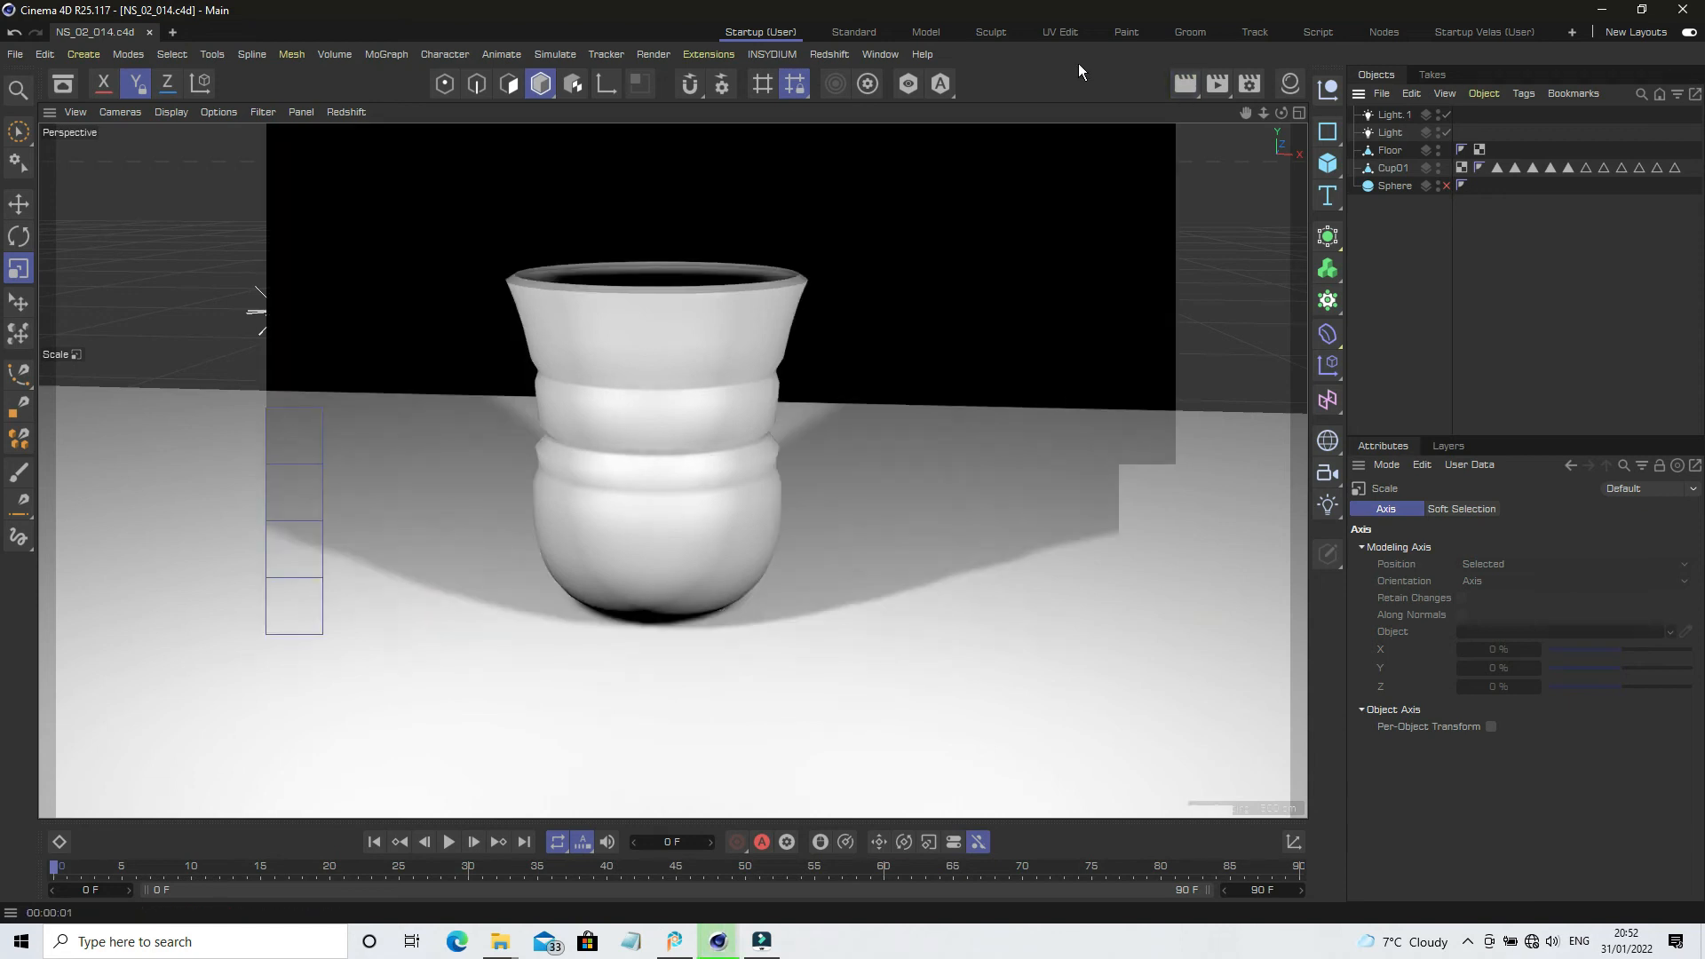
{"action": "left_click", "coordinate": [1418, 317]}
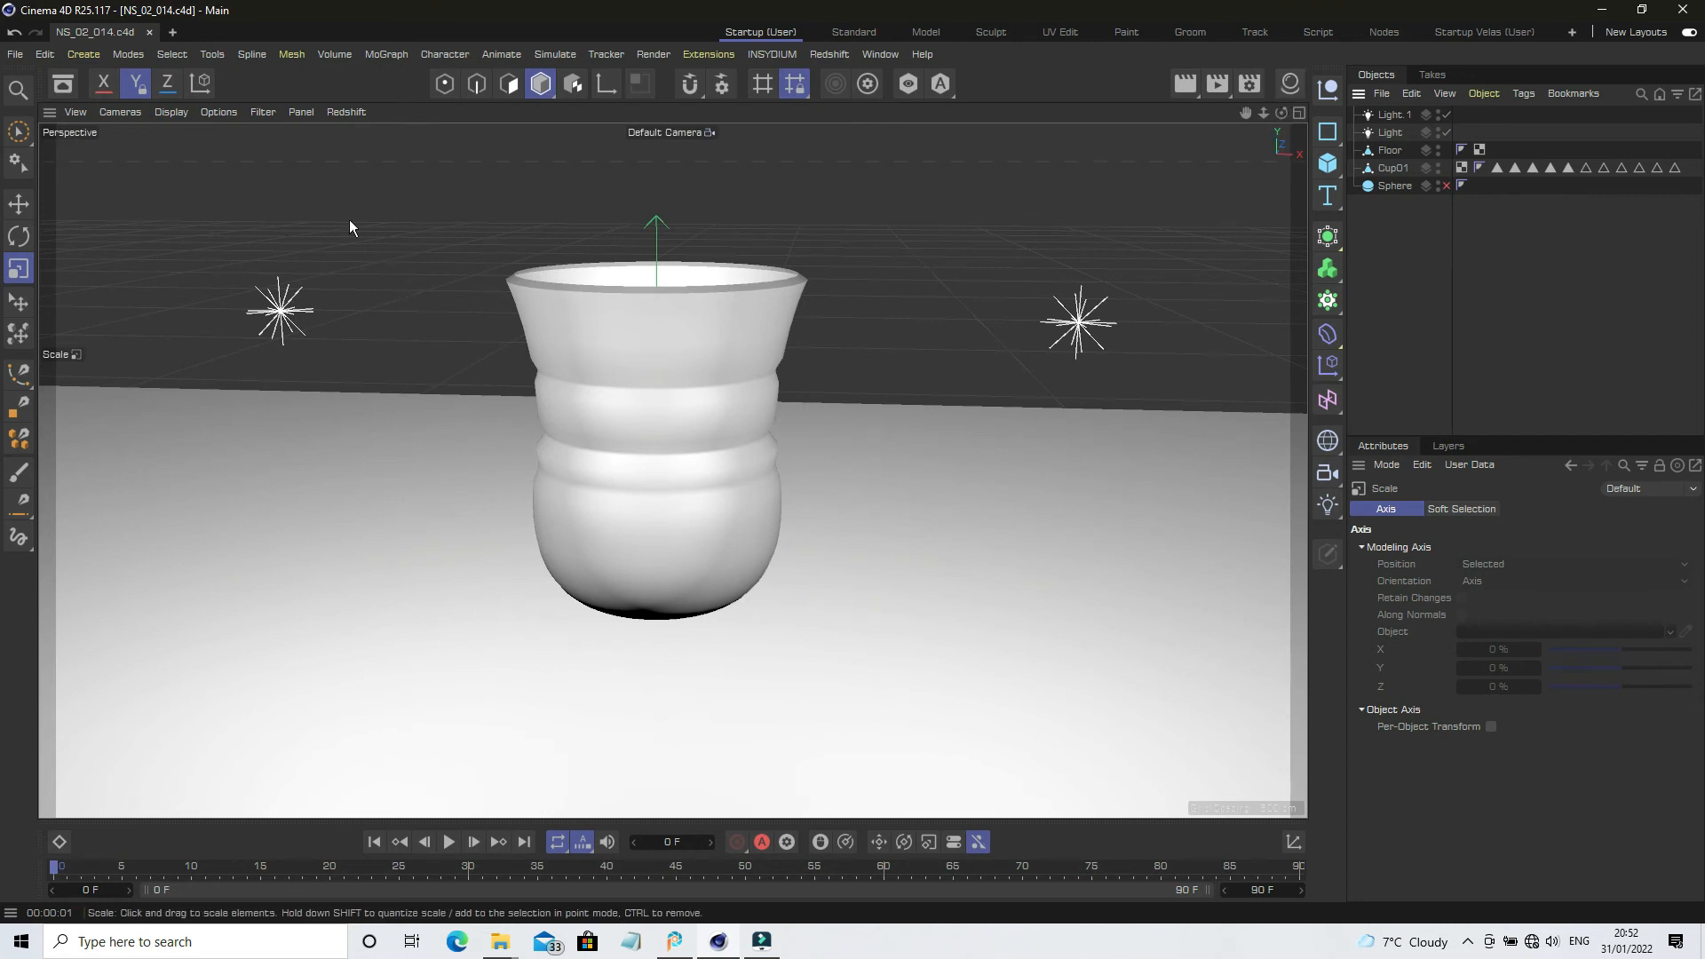
Load the Glass Frosted material from the Asset Browser's glass materials, apply it to Cup01, and clear the selection.
{"action": "left_click", "coordinate": [1291, 85]}
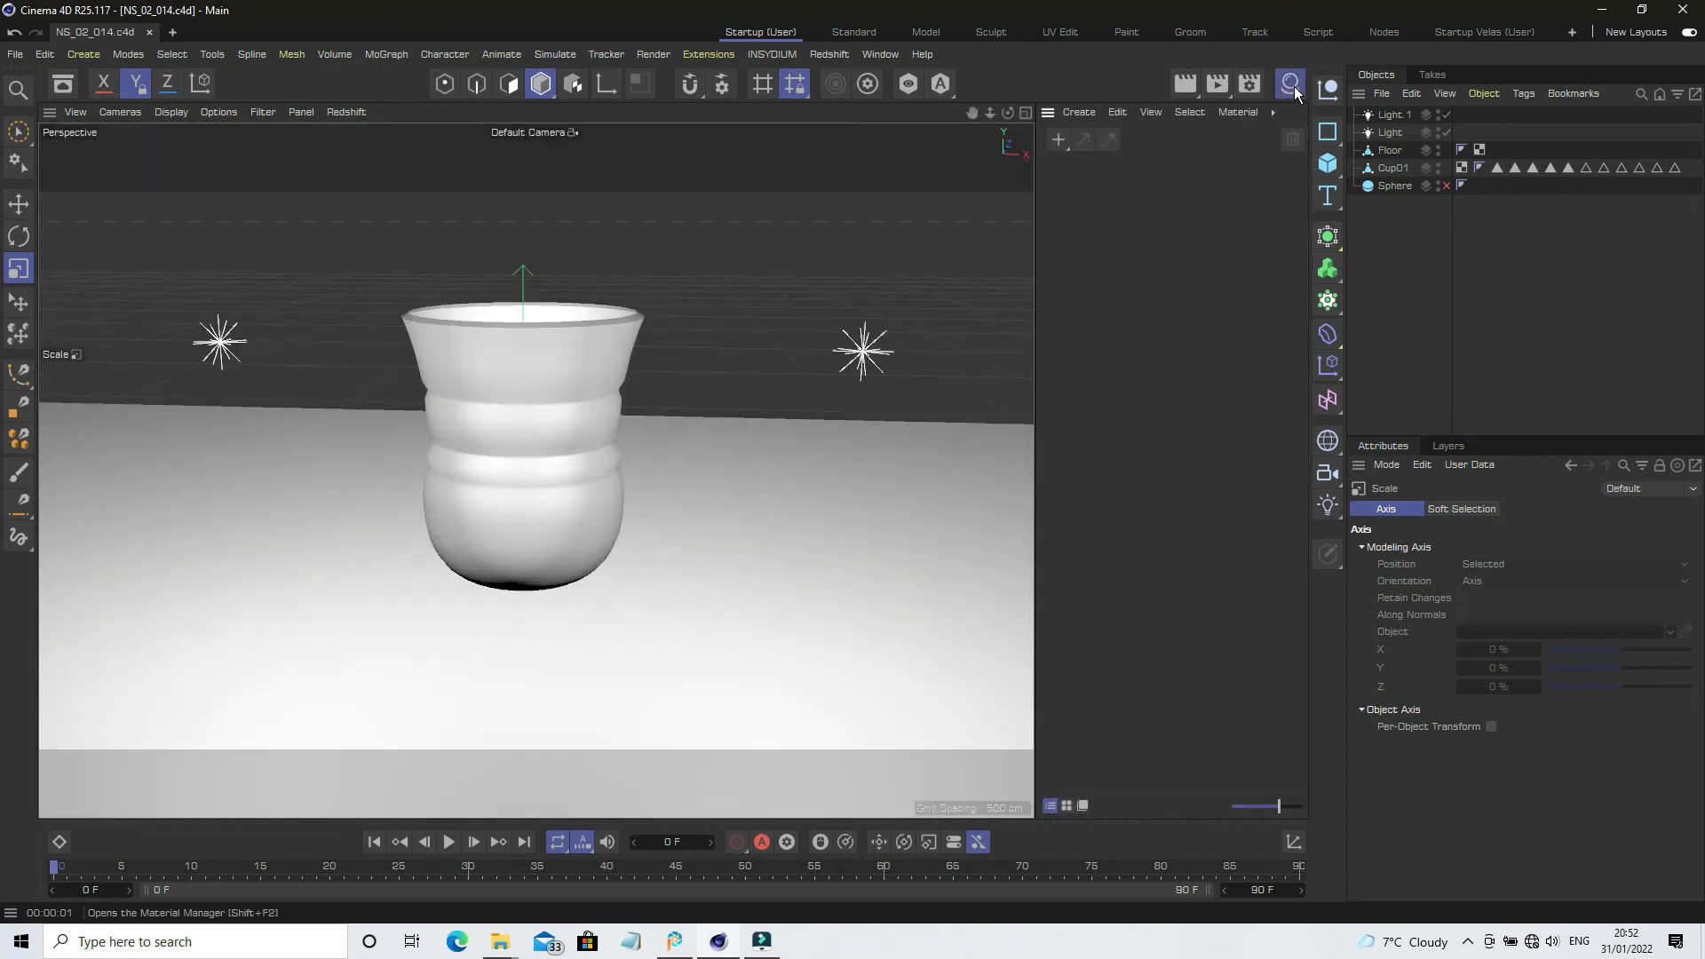
{"action": "left_click", "coordinate": [61, 92]}
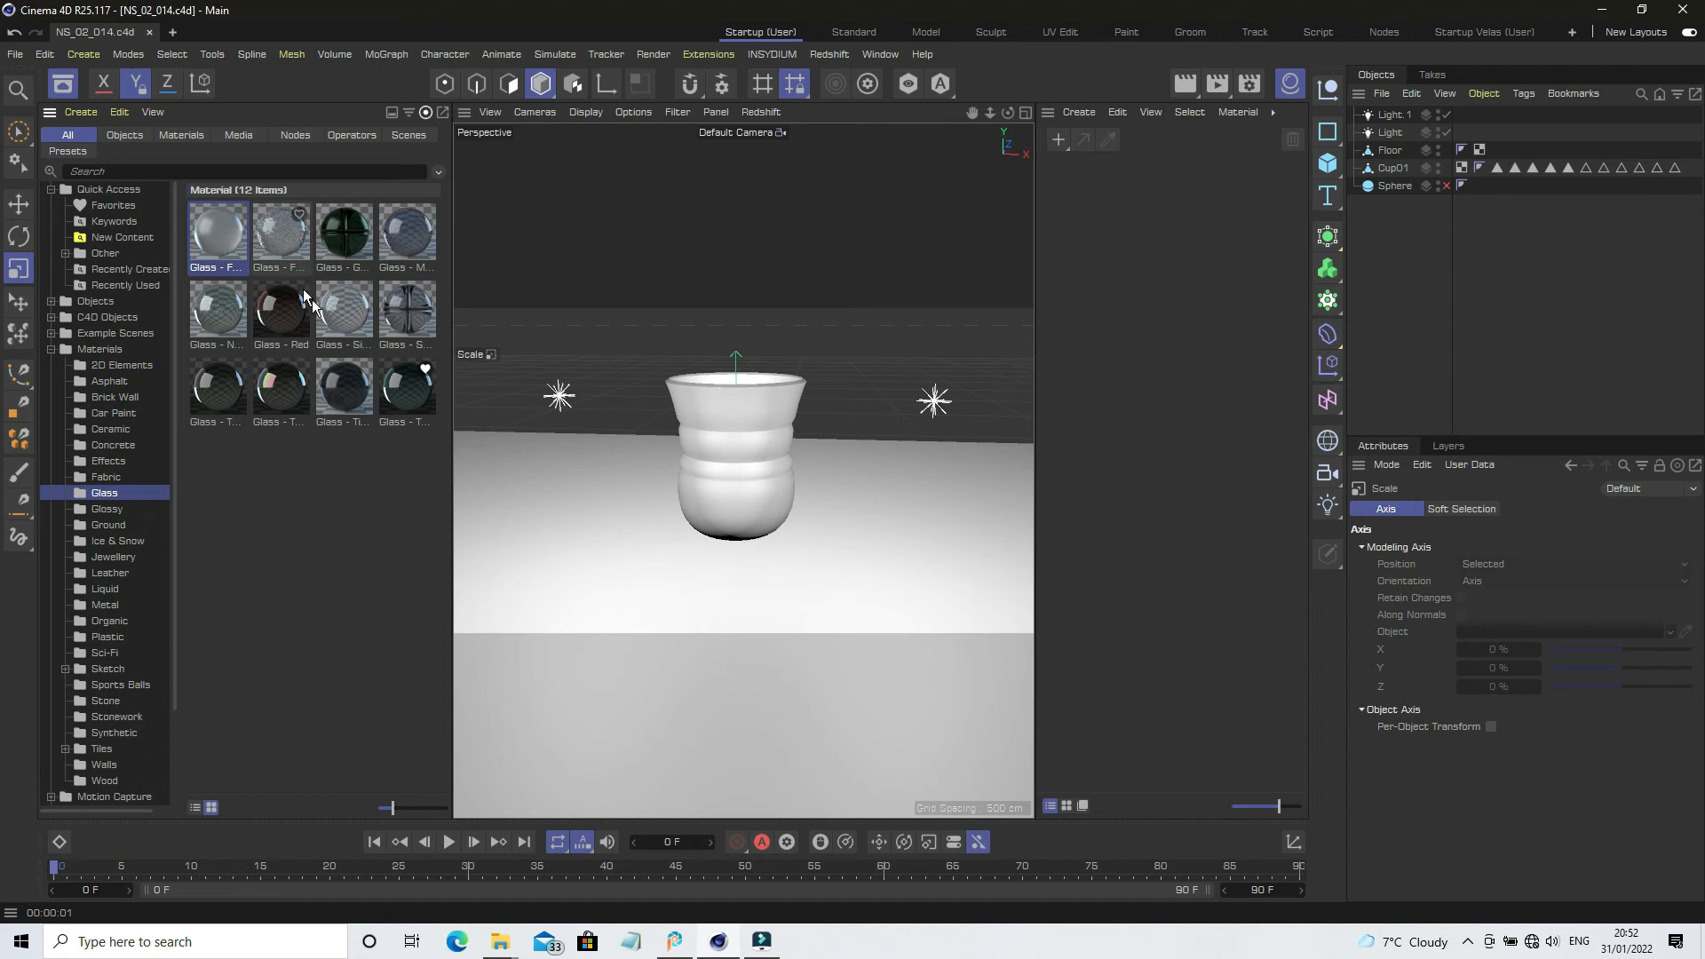
{"action": "double_click", "coordinate": [214, 232]}
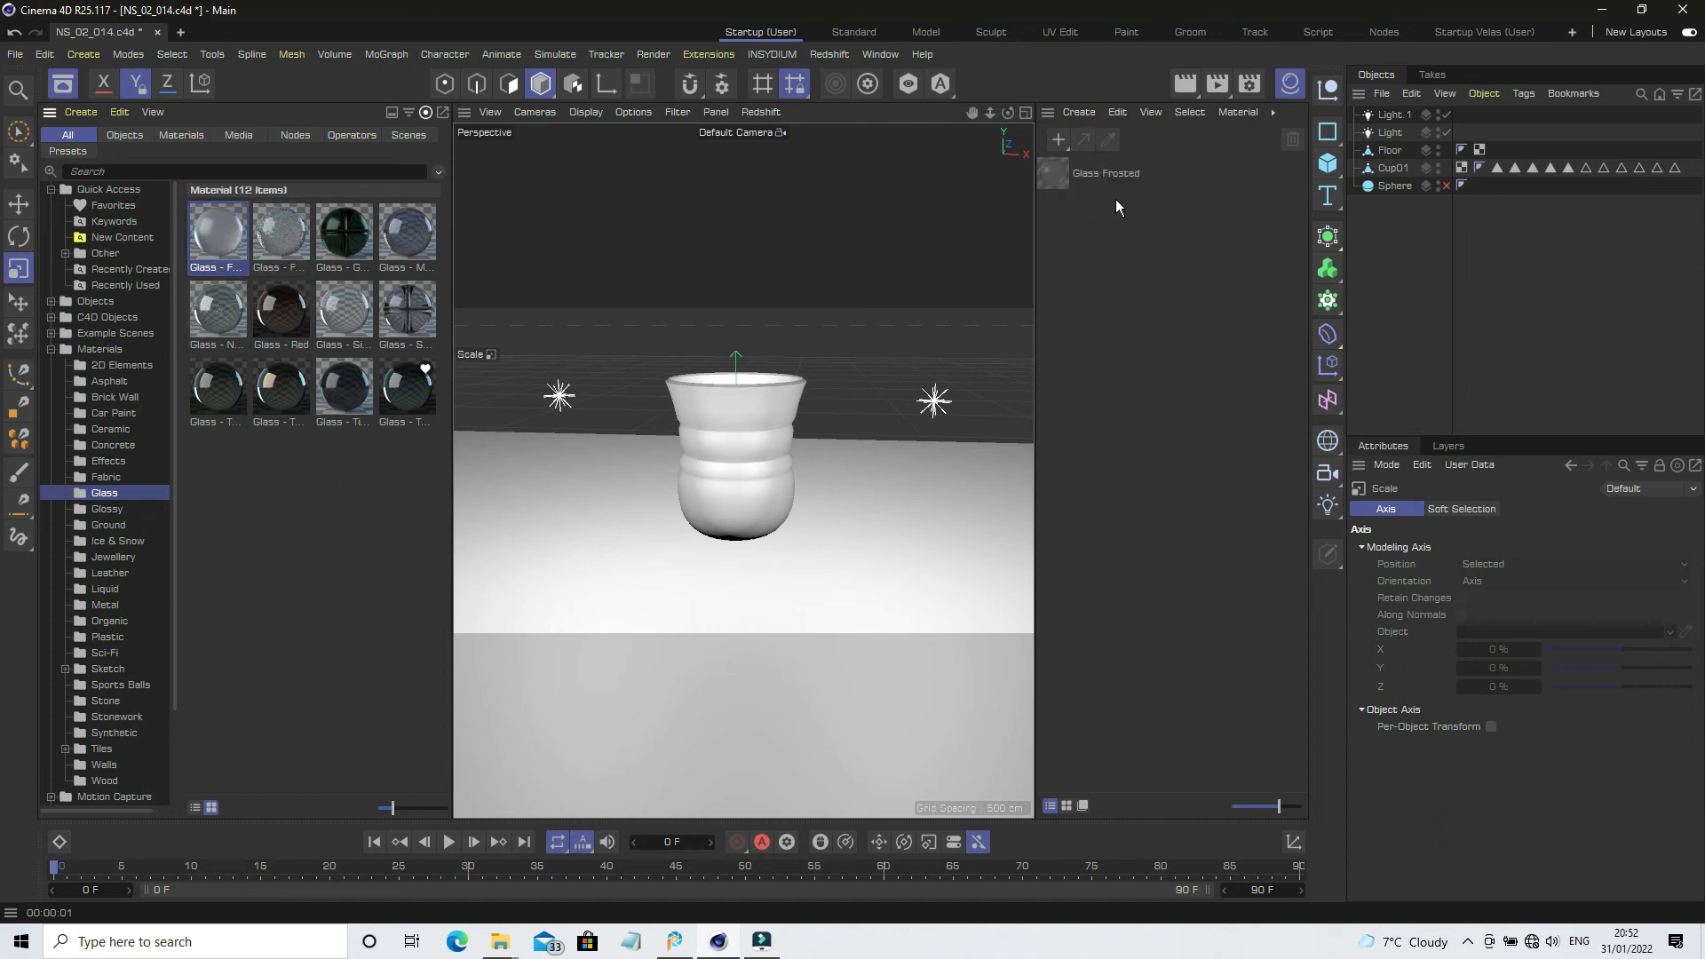
{"action": "left_click", "coordinate": [72, 92]}
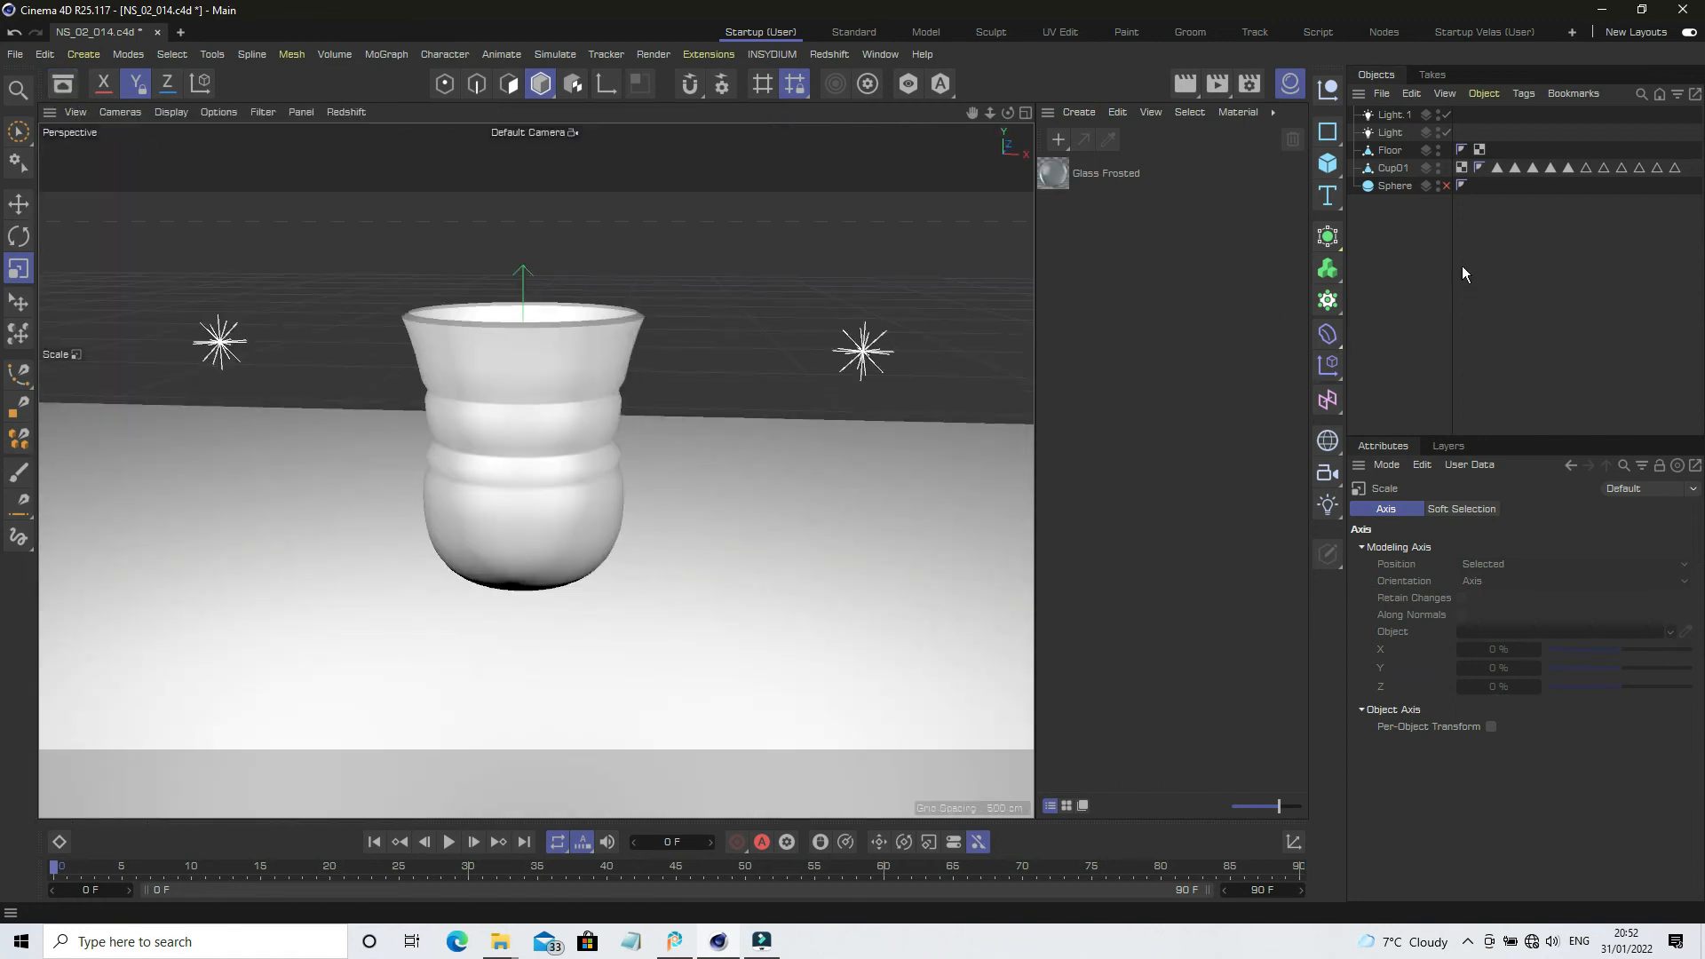
{"action": "left_click_drag", "start_coordinate": [1051, 174], "coordinate": [1410, 168]}
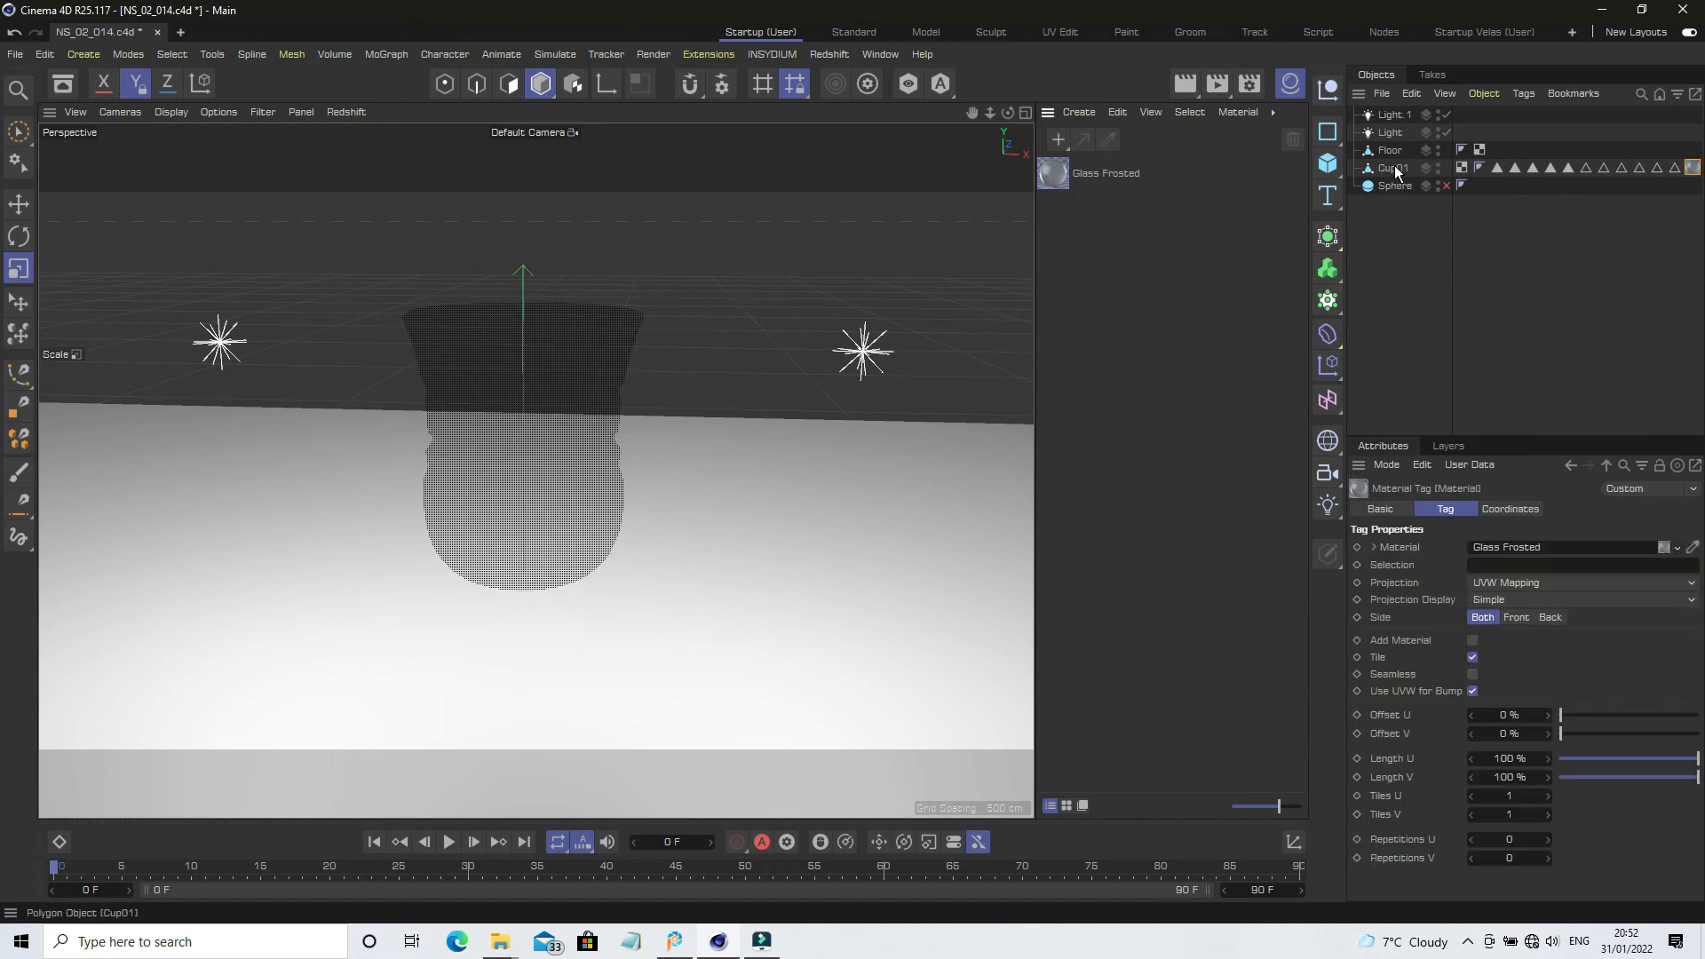
{"action": "left_click", "coordinate": [1390, 277]}
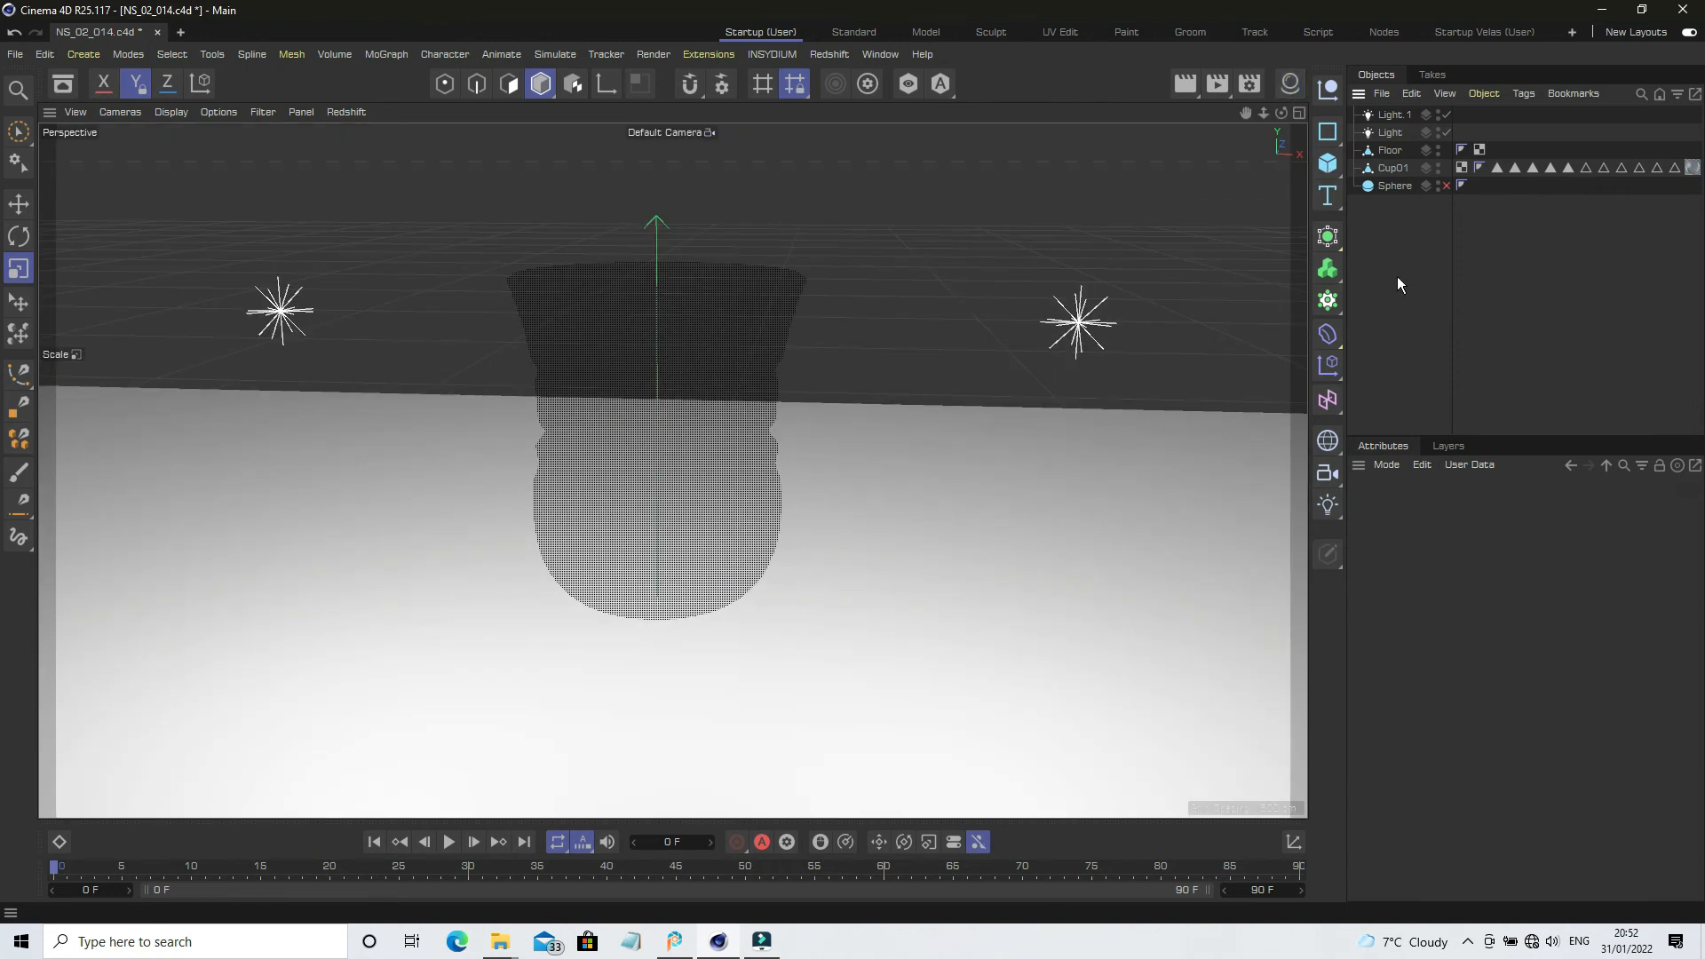
Save the project as incremental version NS_02_015 and render the Perspective view to preview the frosted glass cup.
{"action": "left_click", "coordinate": [15, 55]}
{"action": "left_click", "coordinate": [53, 262]}
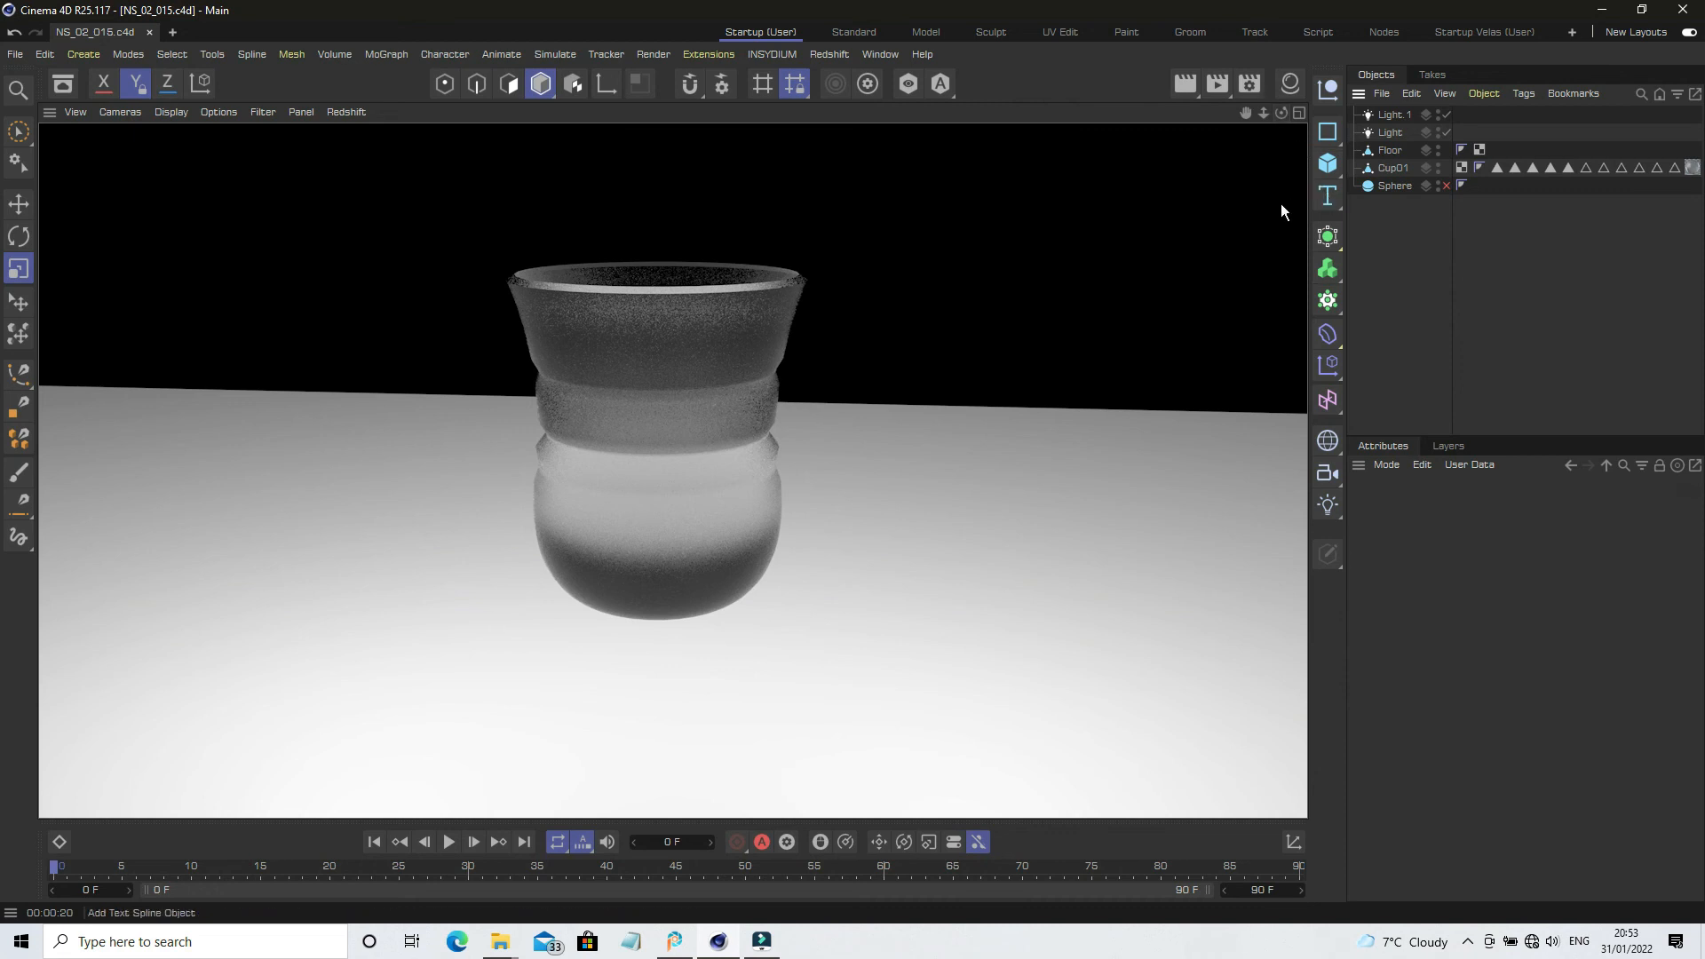
{"action": "left_click", "coordinate": [1383, 285]}
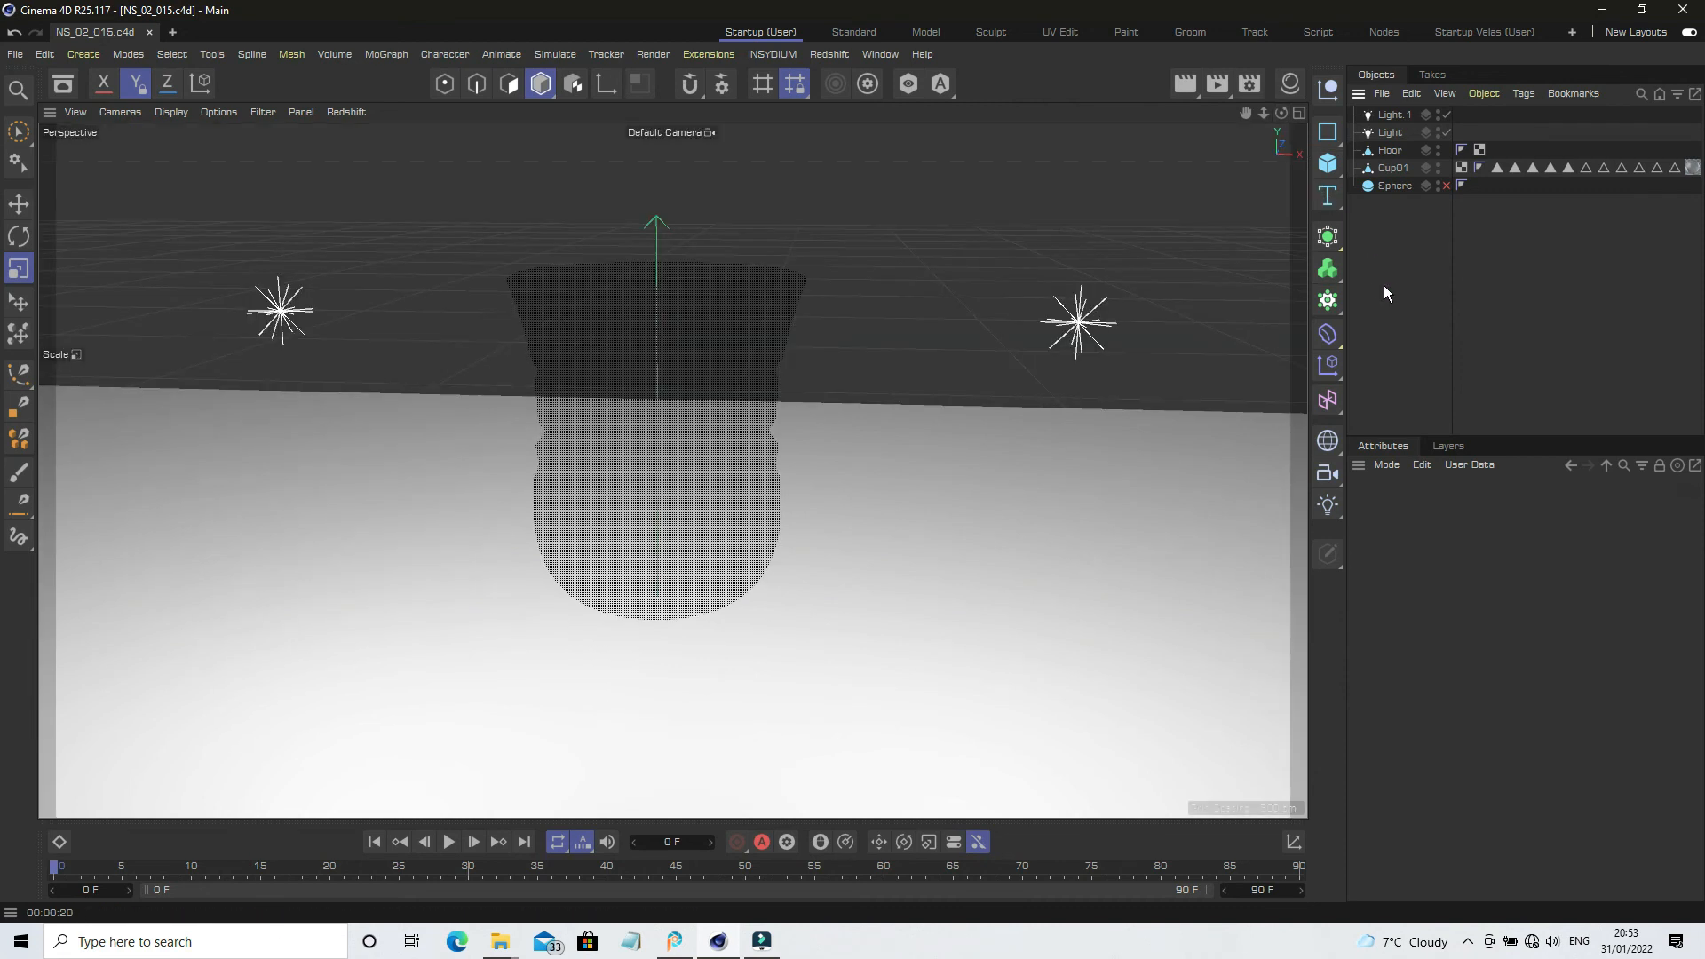
Save the project as incremental version NS_02_016 and render the glass cup from a higher, slightly more distant angle.
{"action": "left_click", "coordinate": [15, 55]}
{"action": "left_click", "coordinate": [74, 262]}
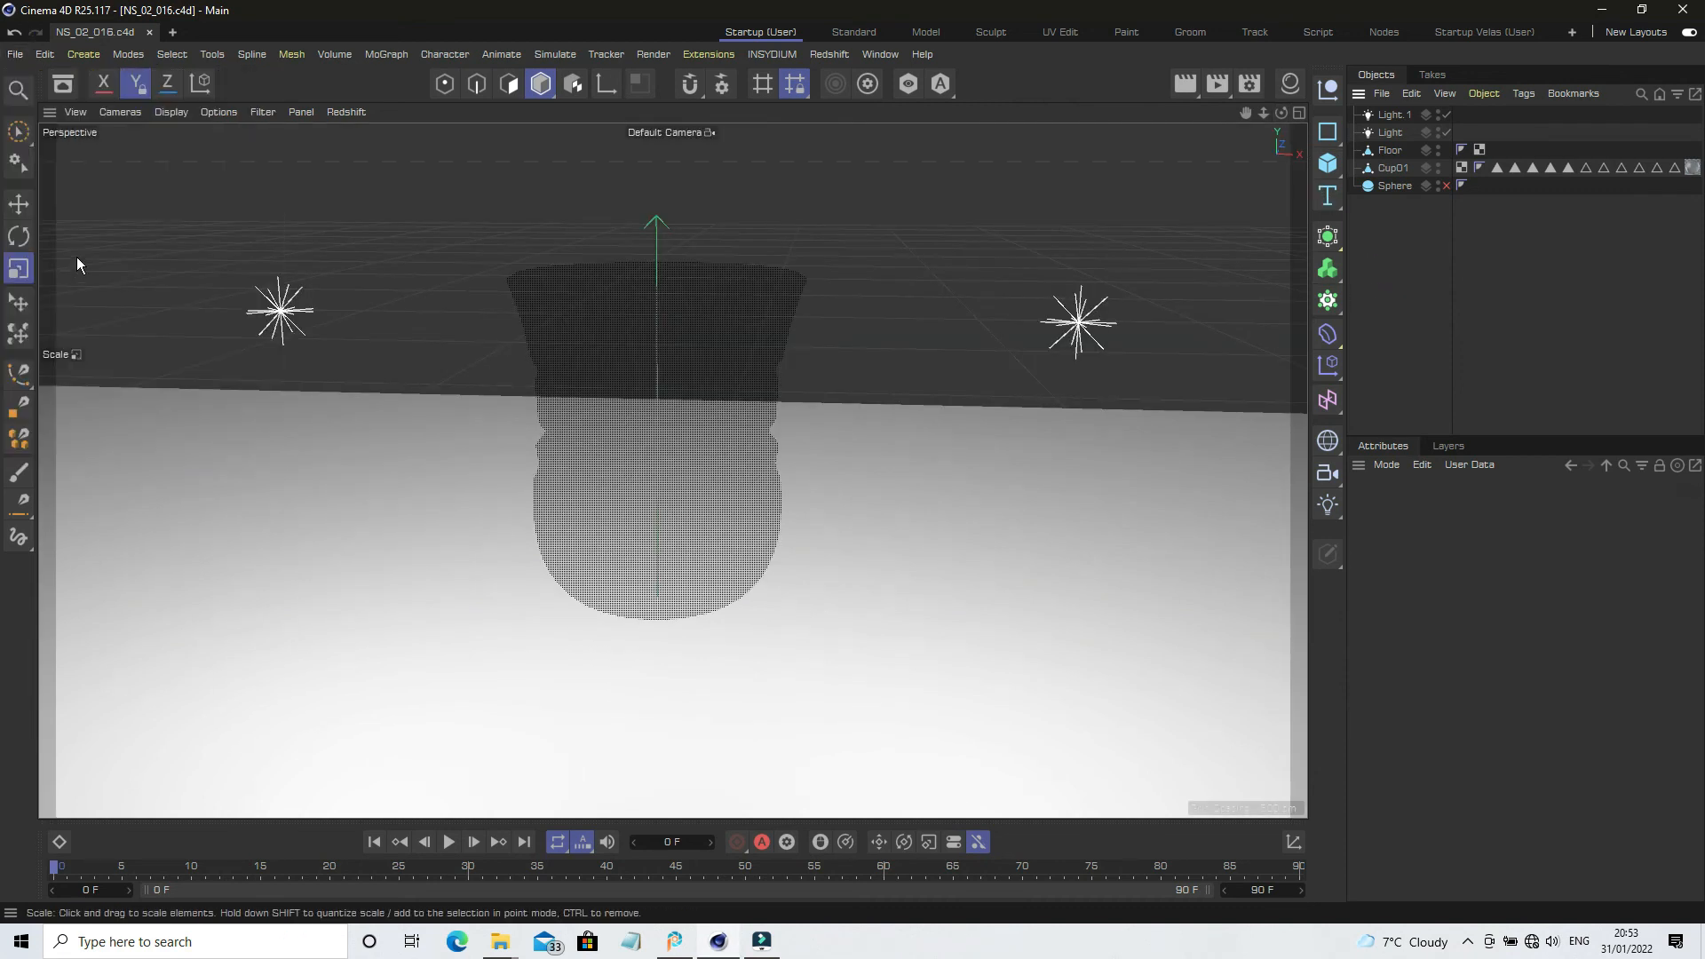
{"action": "left_click_drag", "start_coordinate": [1282, 113], "coordinate": [1215, 115]}
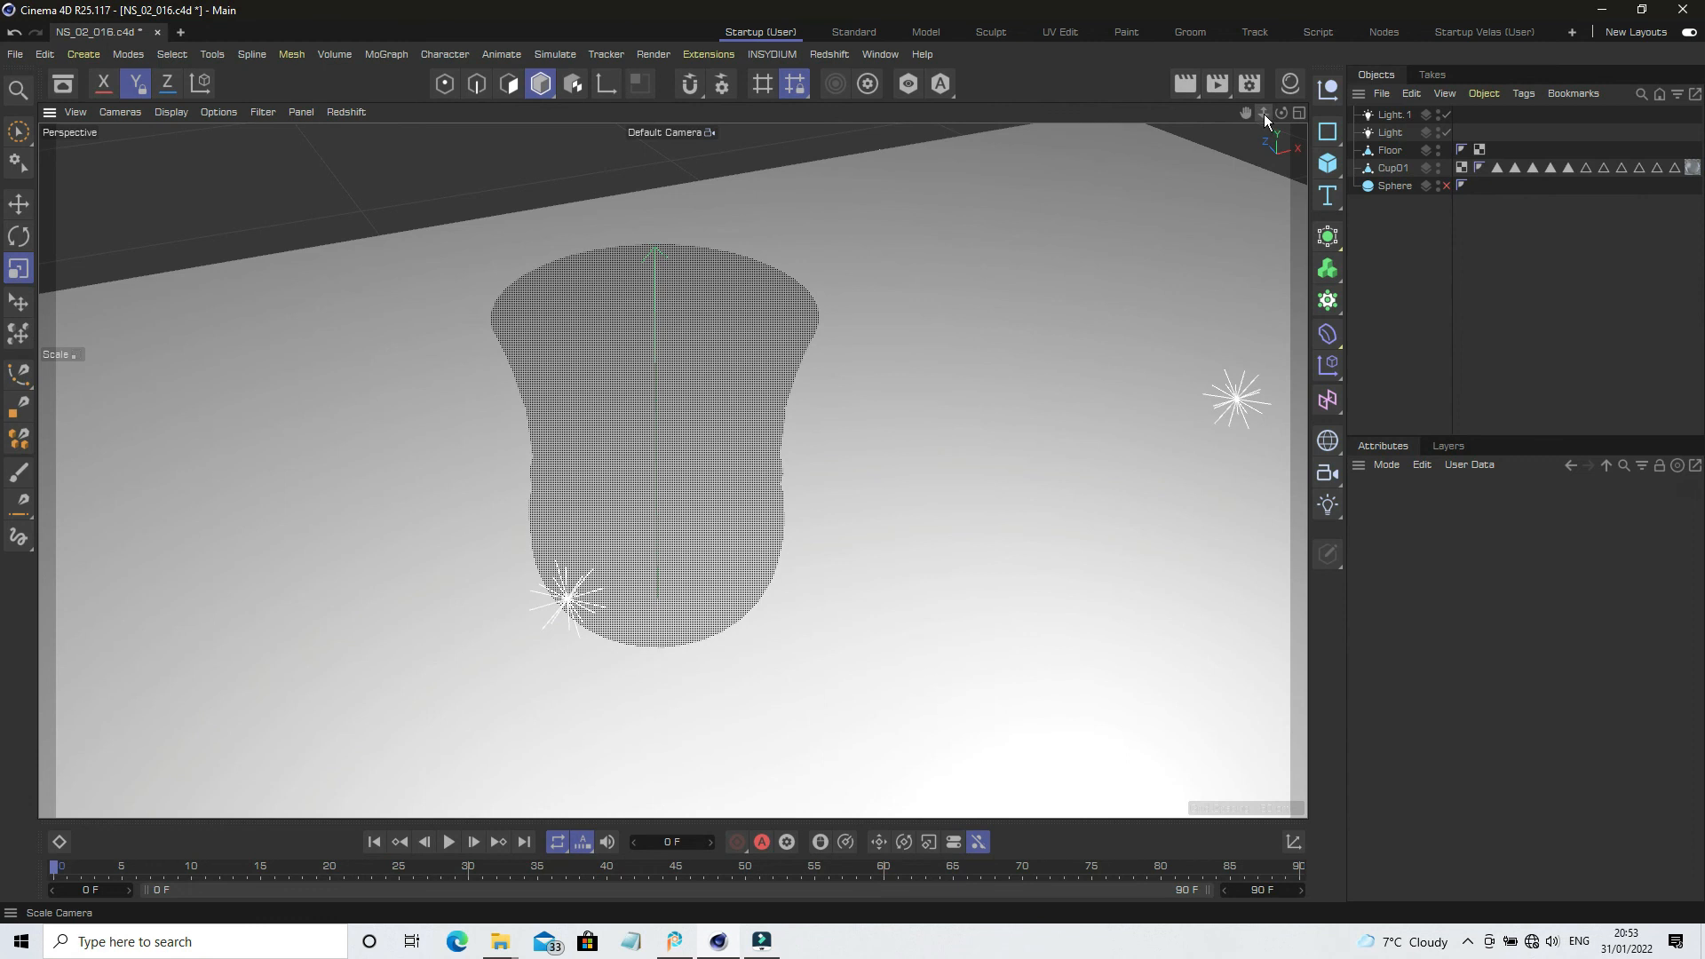
{"action": "left_click_drag", "start_coordinate": [1263, 115], "coordinate": [1214, 118]}
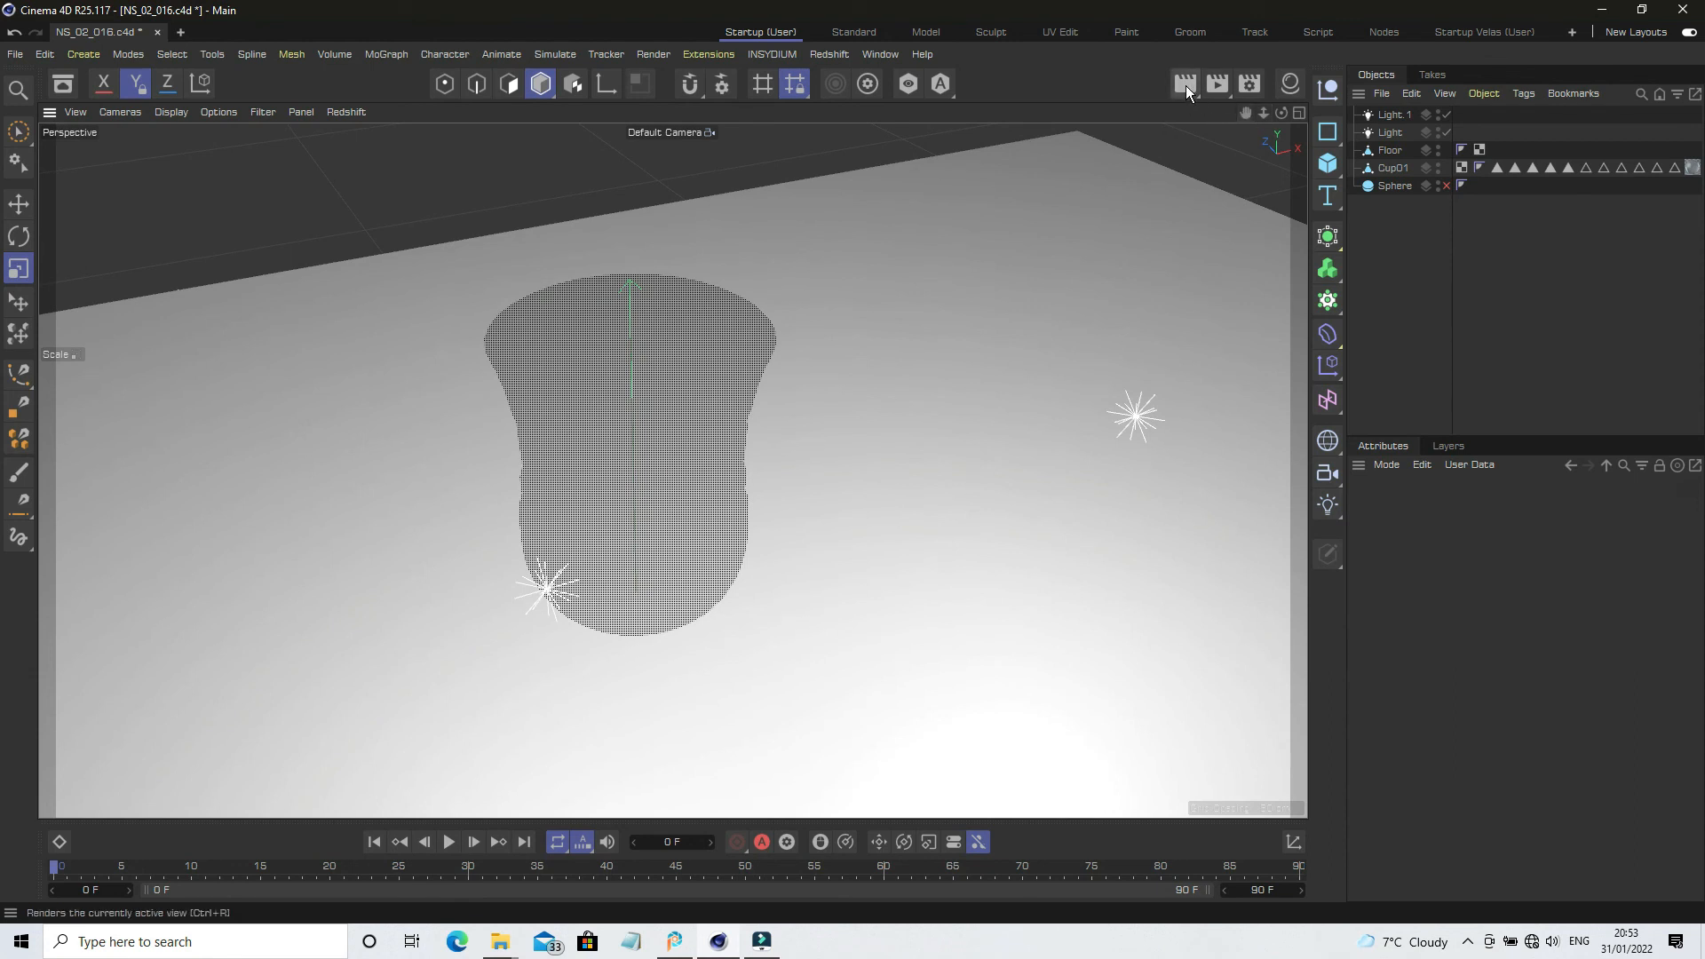
{"action": "left_click", "coordinate": [1173, 83]}
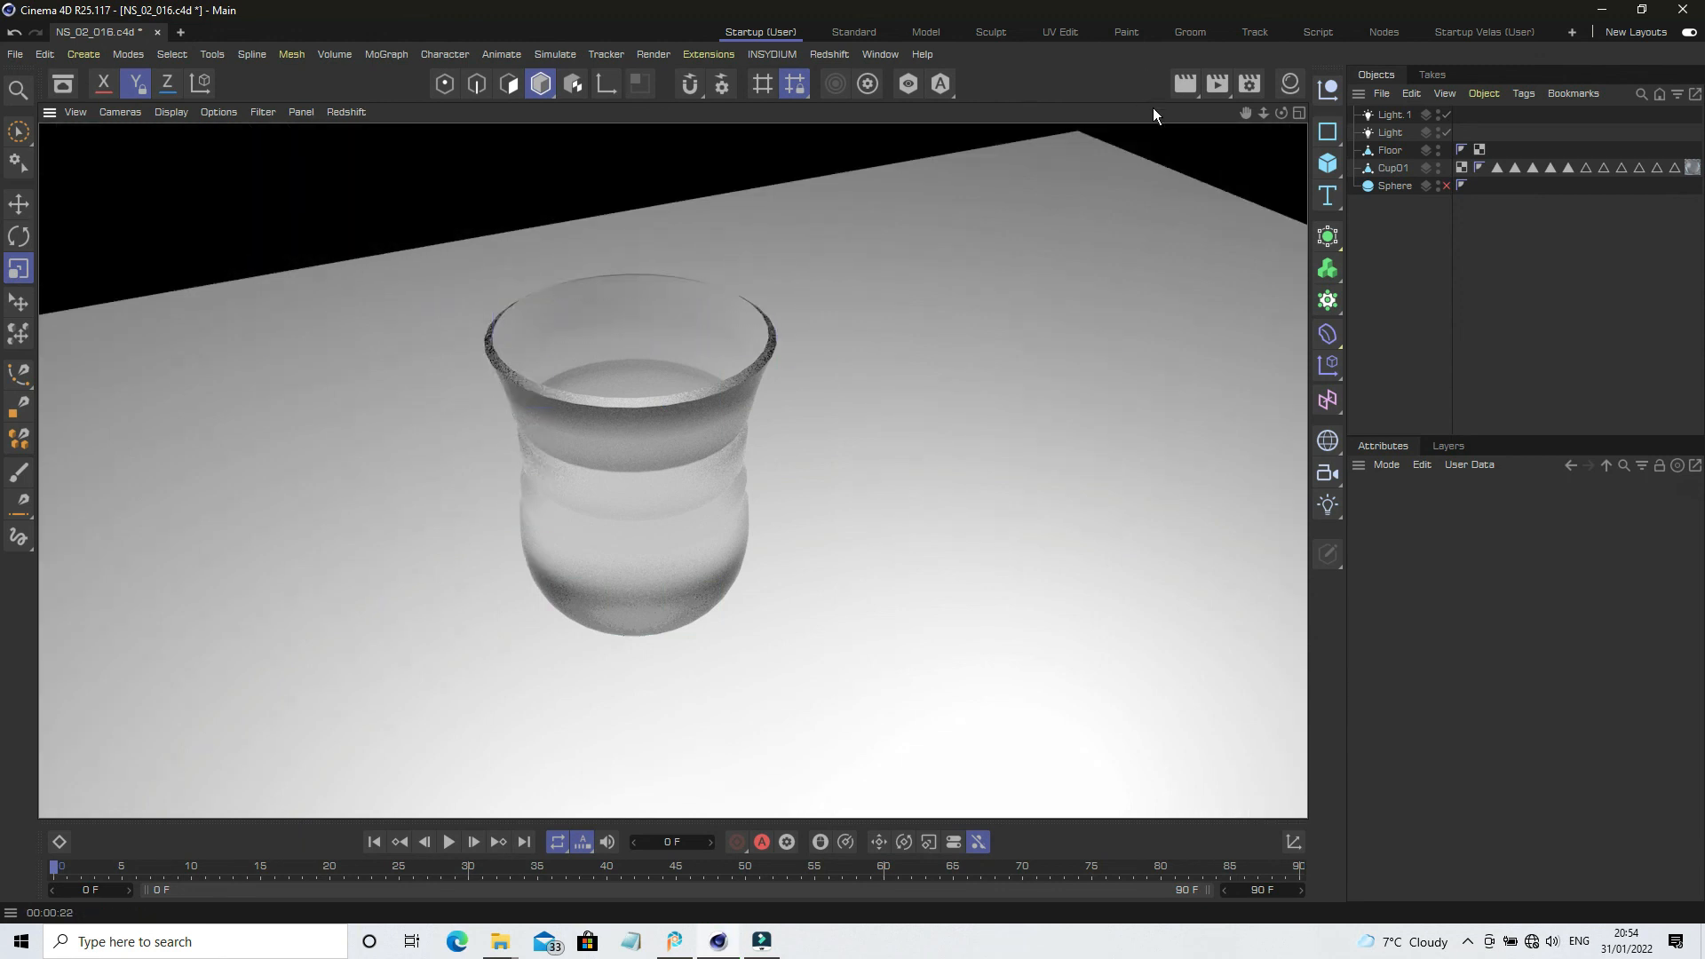
Add a new sphere, raise it above the floor, and move it along X to the right side of the glass cup.
{"action": "left_click_drag", "start_coordinate": [1280, 113], "coordinate": [1279, 118]}
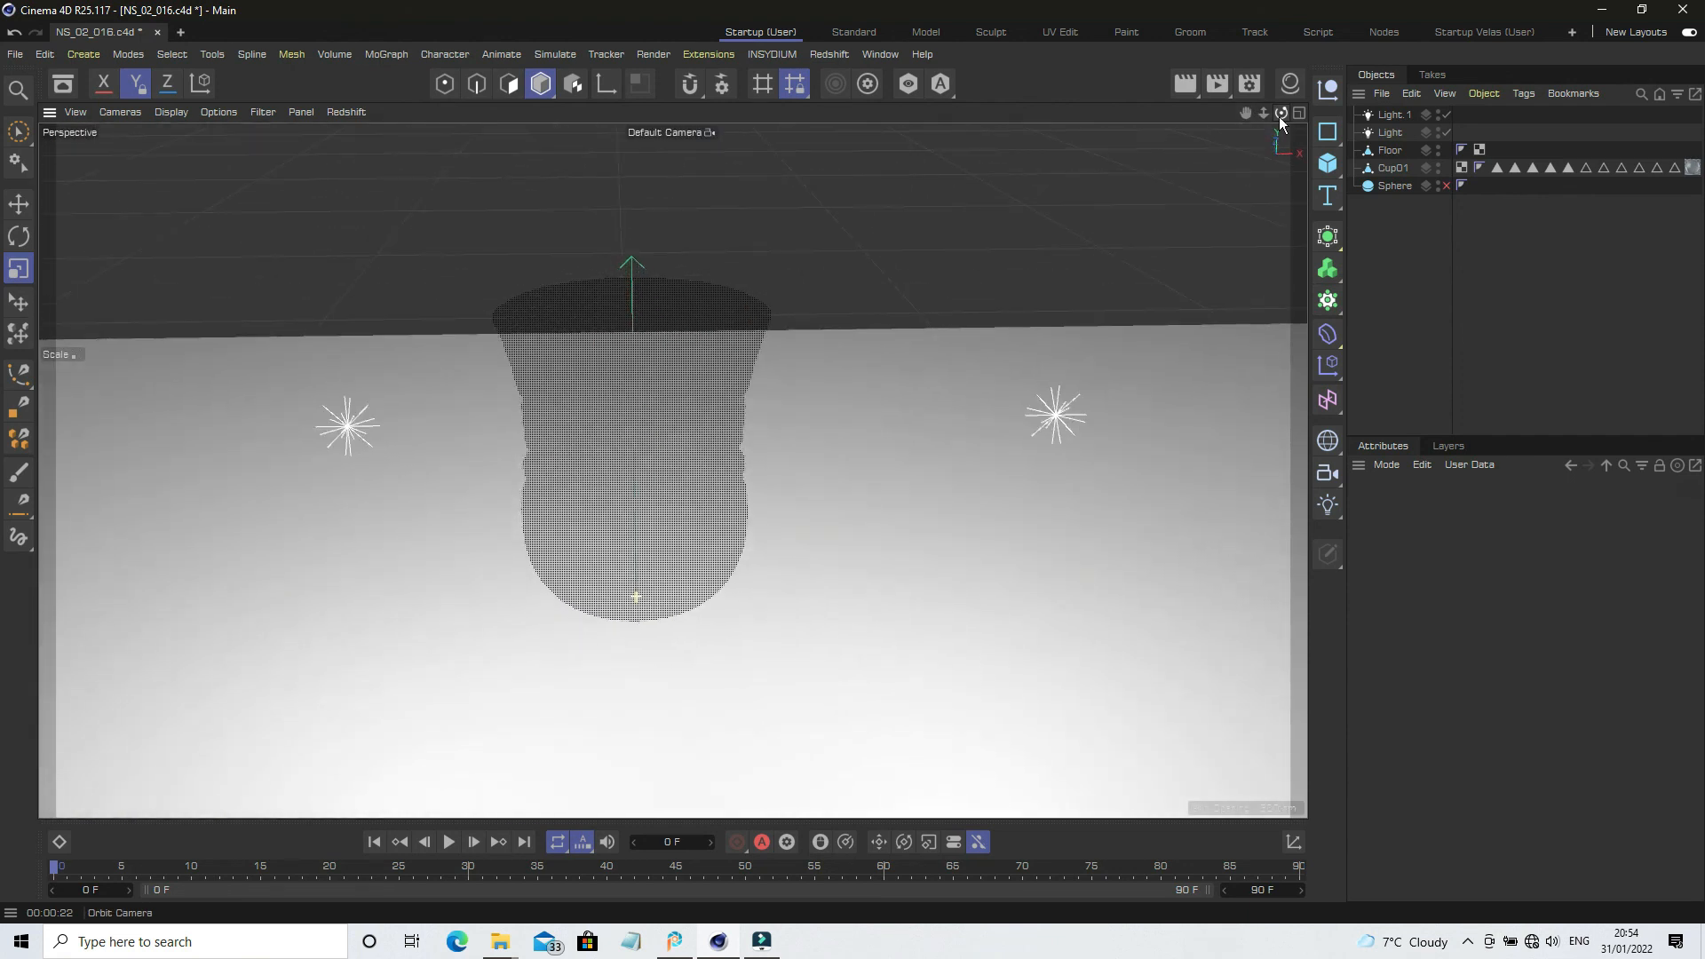
{"action": "left_click", "coordinate": [1320, 167]}
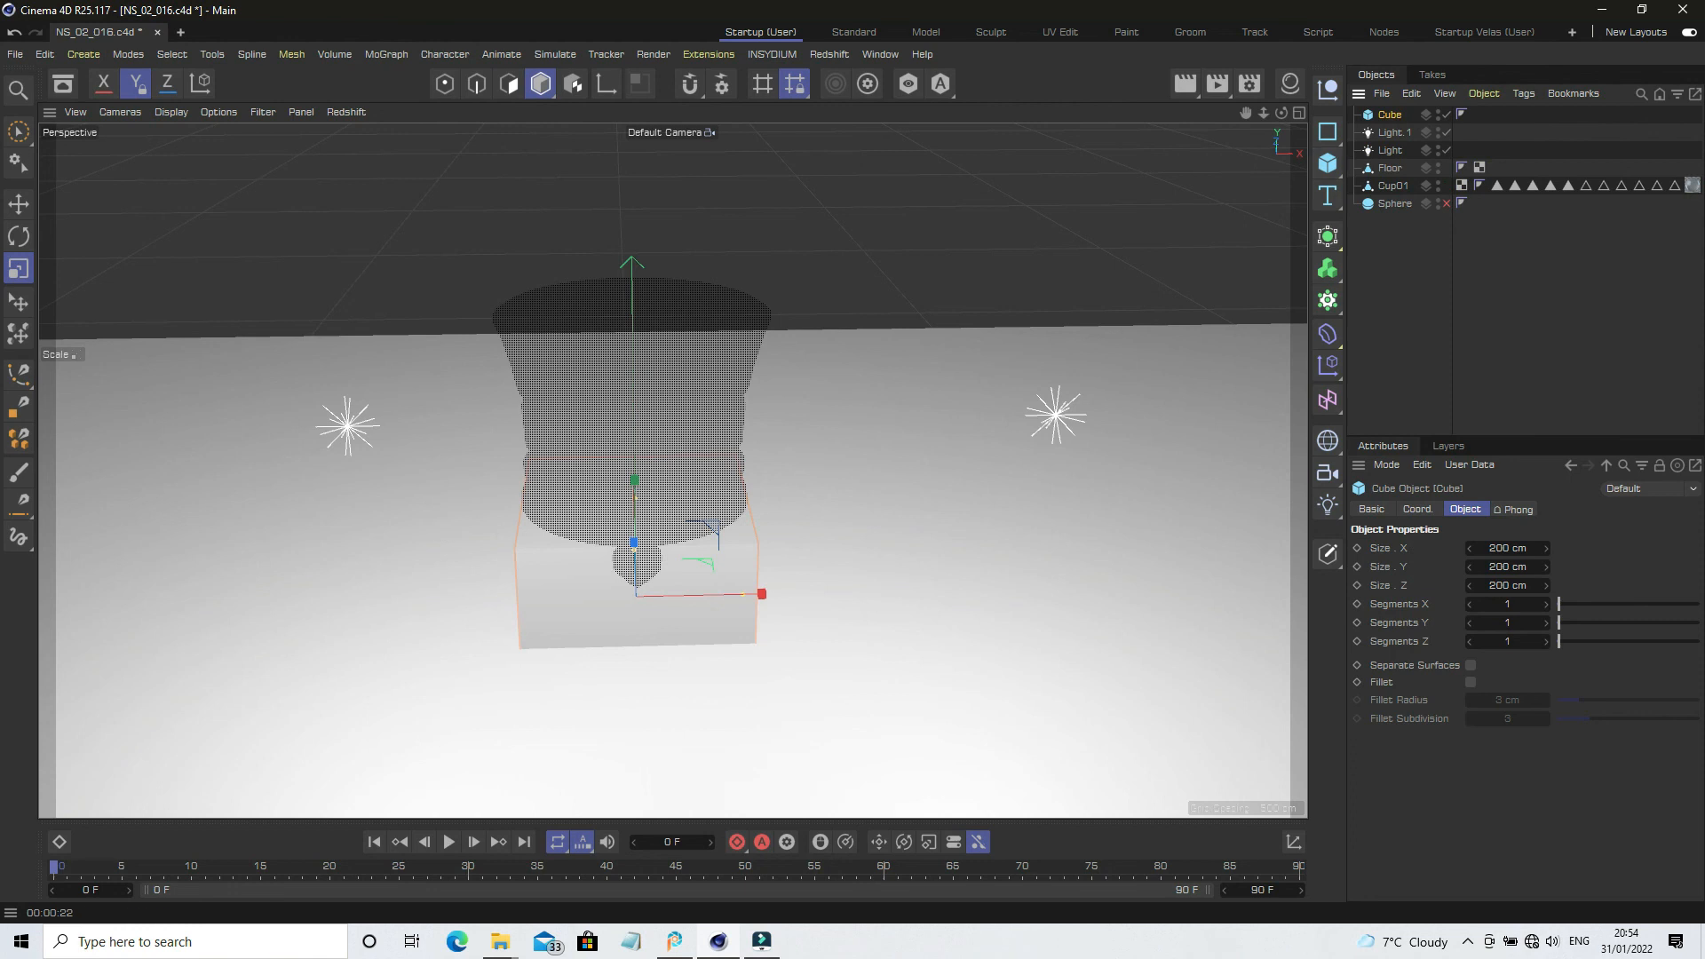
{"action": "key", "text": "ctrl+z"}
{"action": "left_click", "coordinate": [1328, 164]}
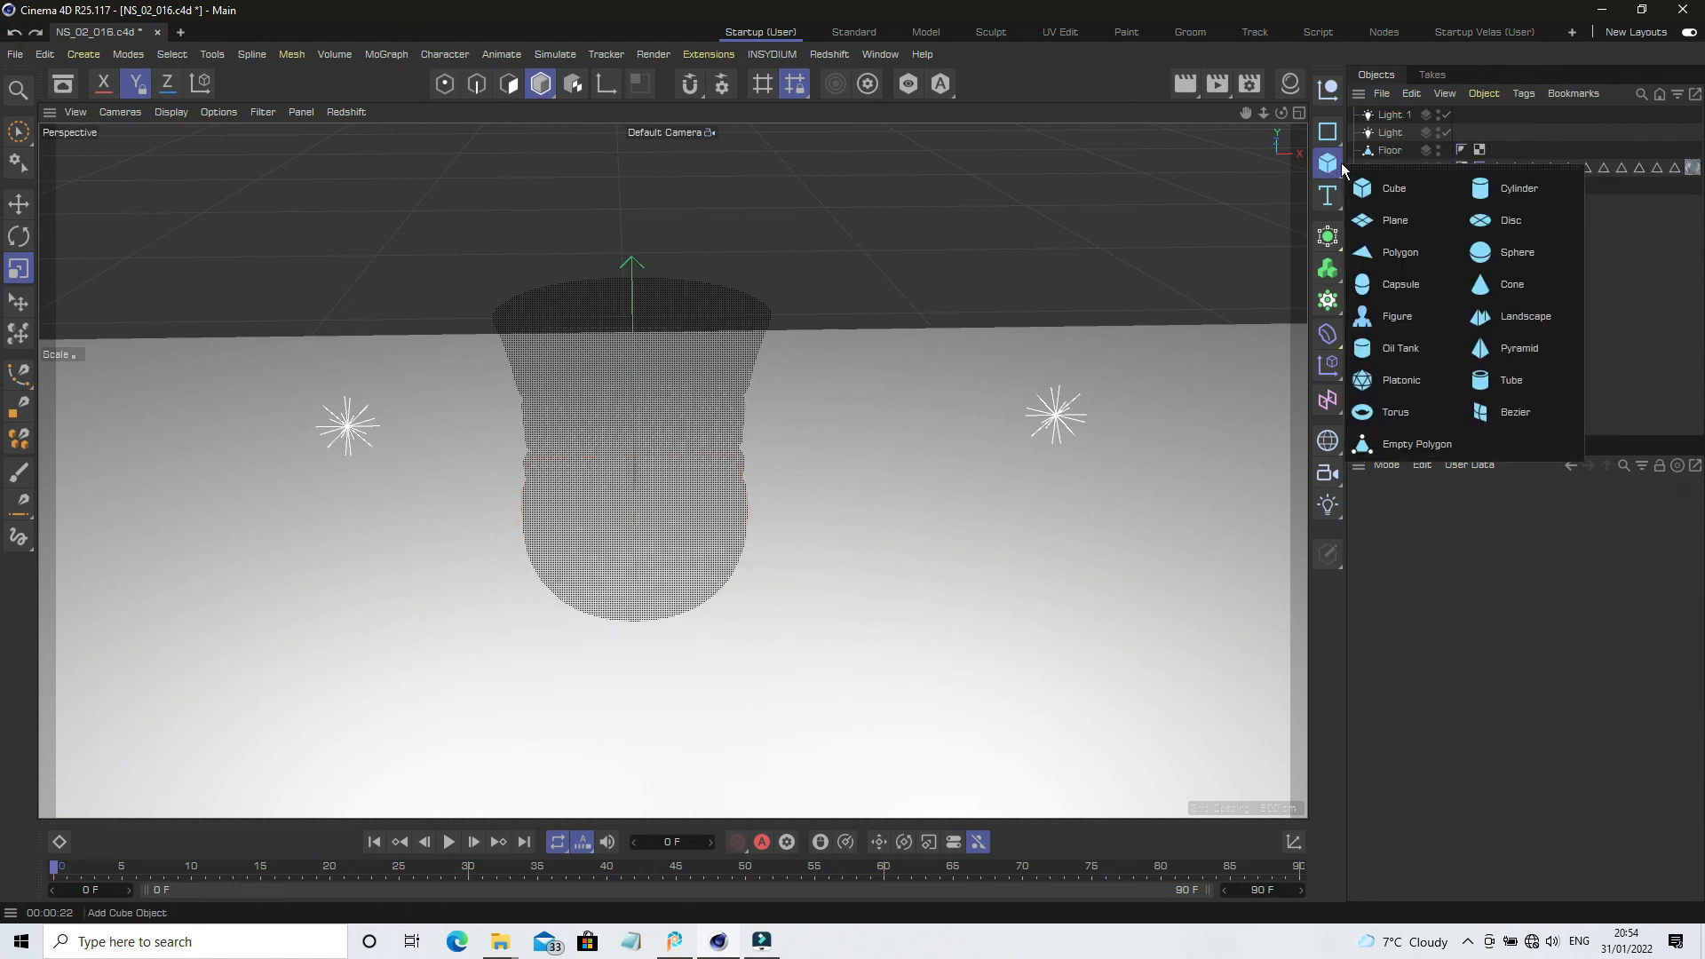
{"action": "left_click", "coordinate": [1499, 253]}
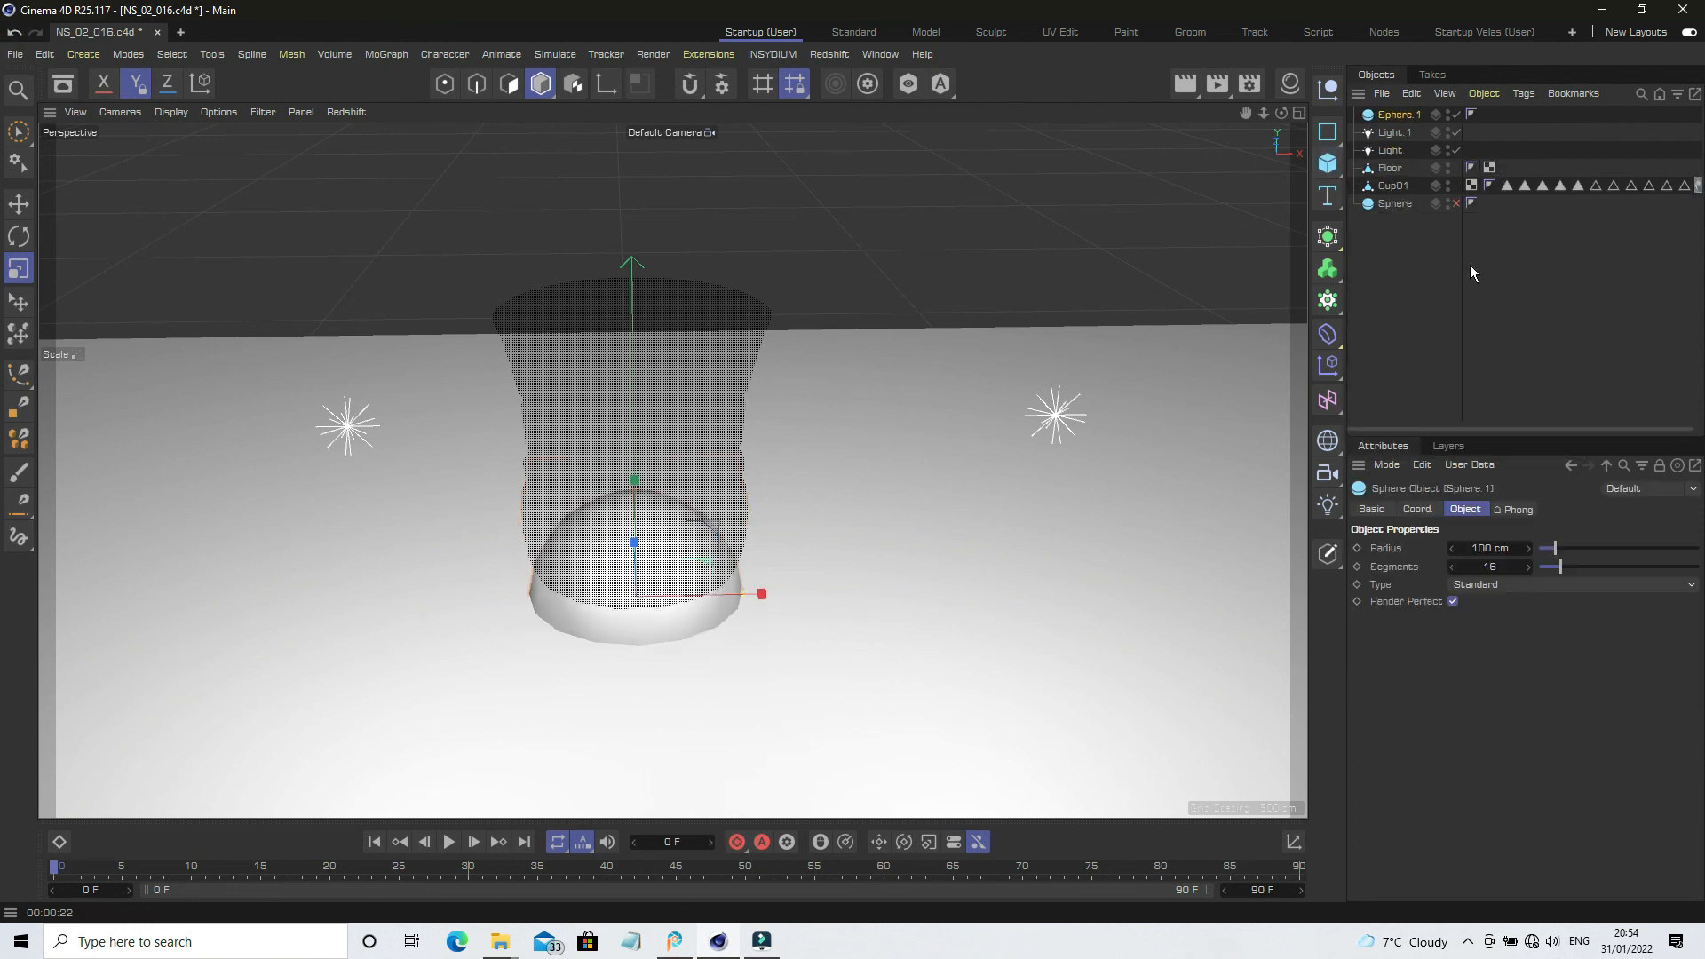
{"action": "left_click", "coordinate": [18, 203]}
{"action": "left_click_drag", "start_coordinate": [708, 594], "coordinate": [729, 493]}
{"action": "left_click_drag", "start_coordinate": [844, 525], "coordinate": [1028, 525]}
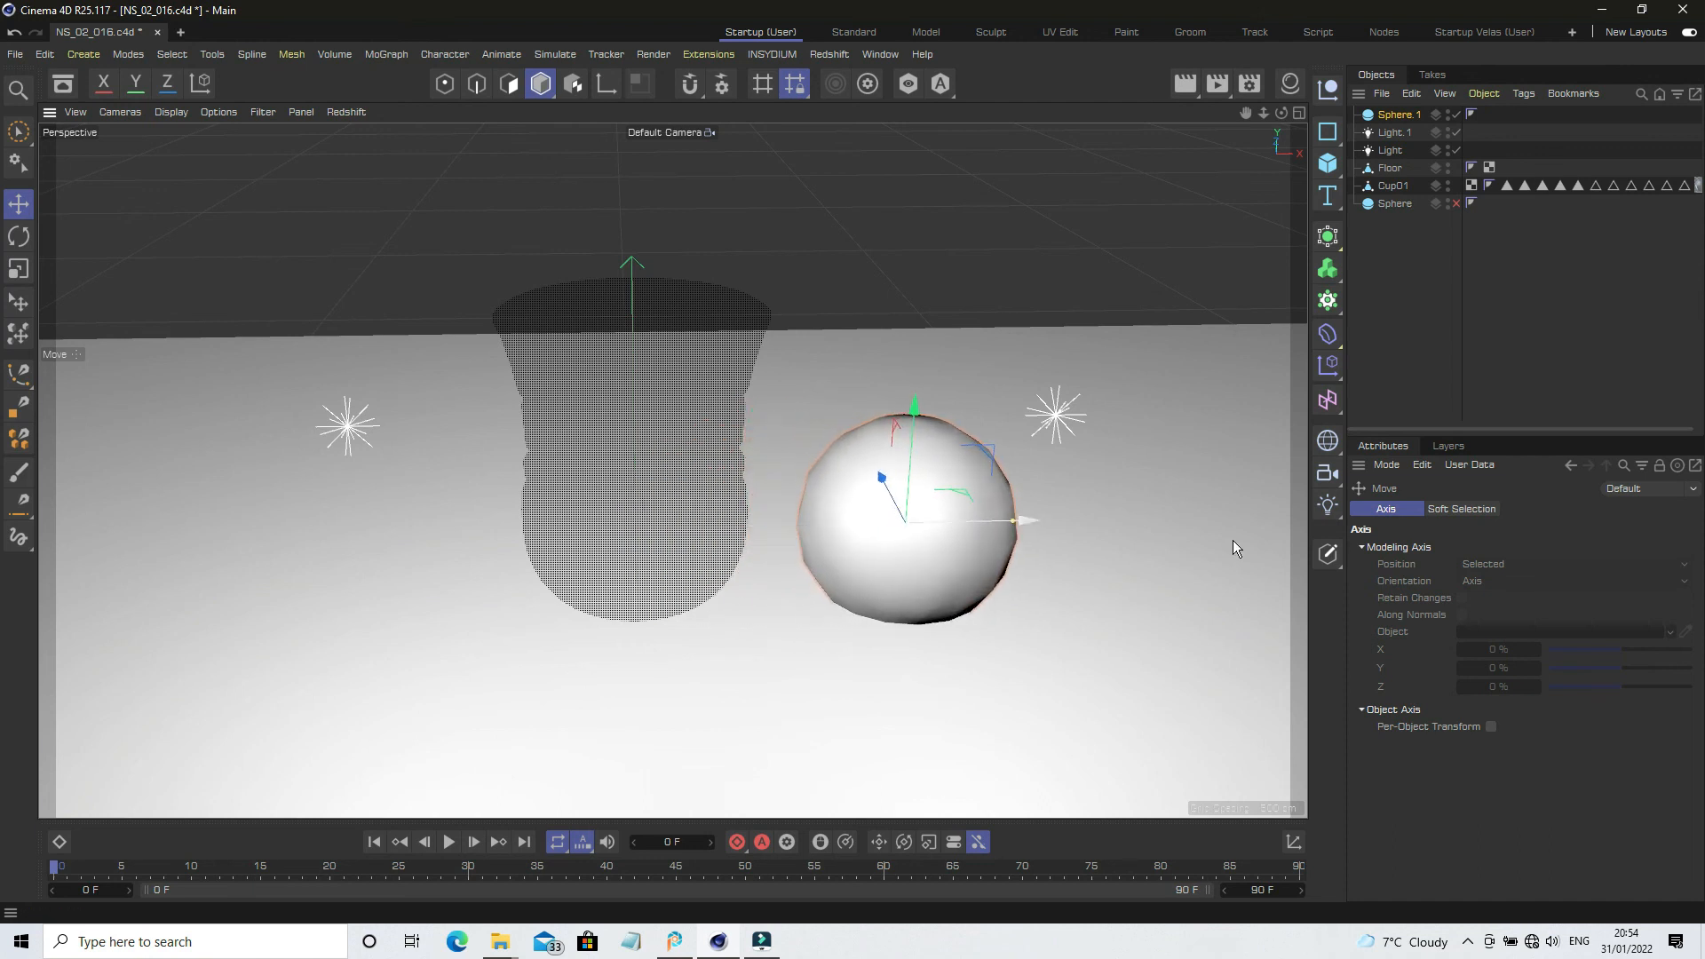
Set the new sphere's segments to 36 and deselect it.
{"action": "left_click", "coordinate": [1401, 115]}
{"action": "left_click", "coordinate": [1510, 568]}
{"action": "type", "text": "8"}
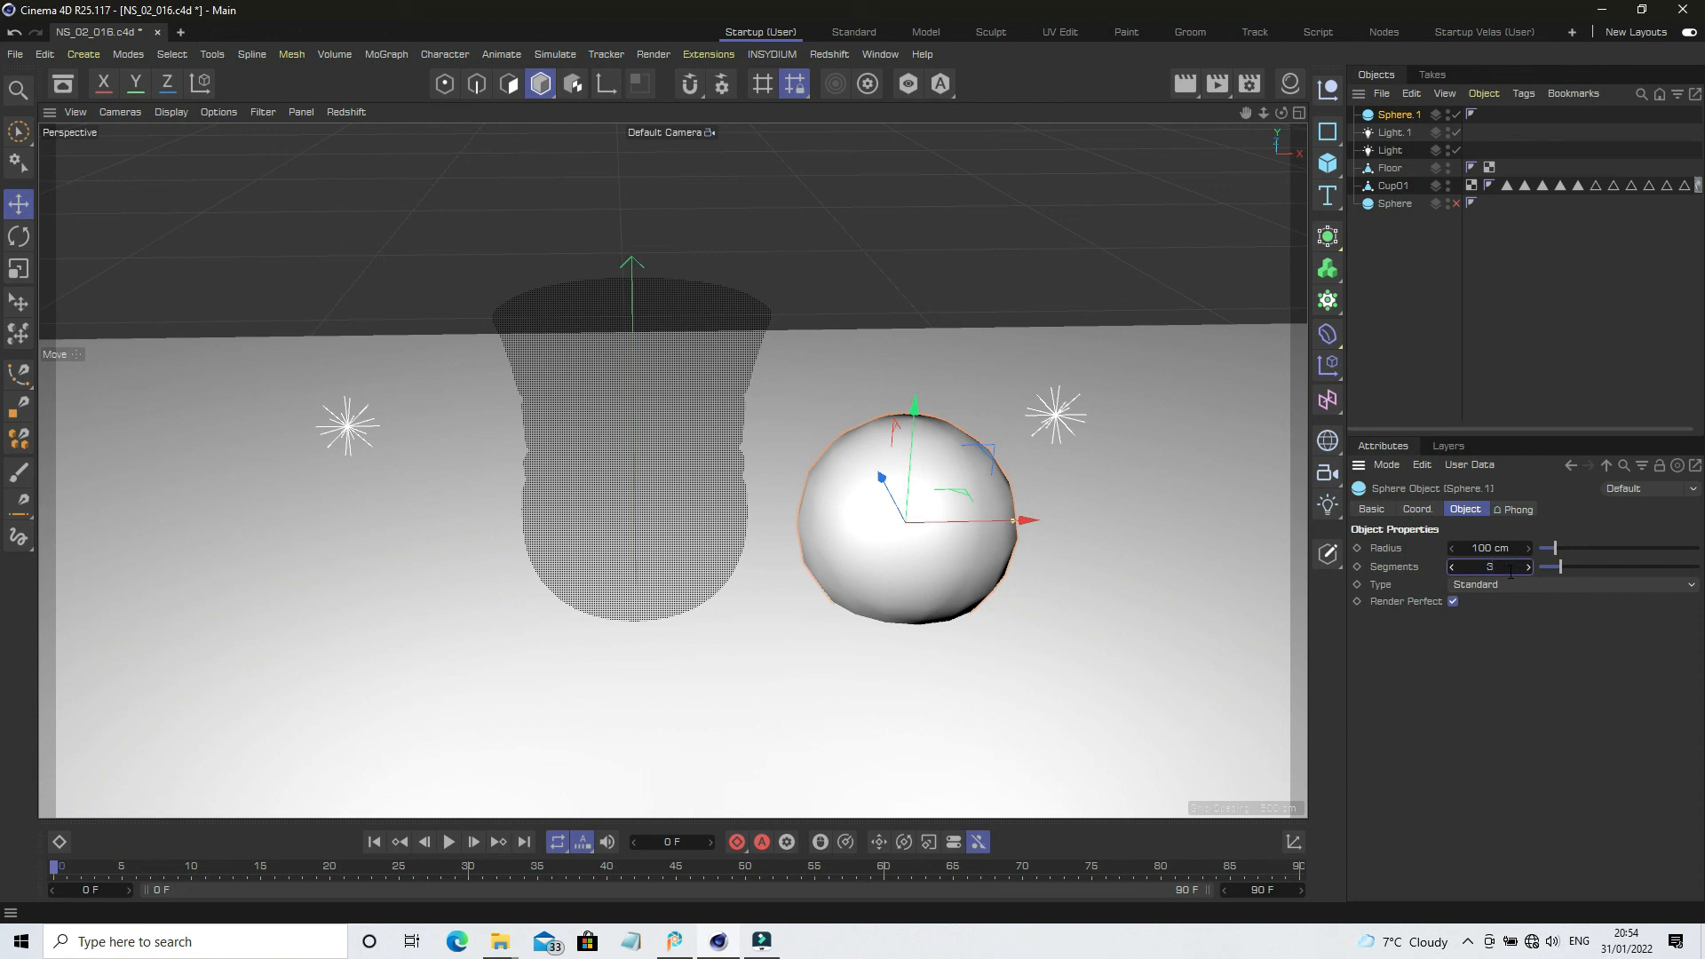
{"action": "key", "text": "Return"}
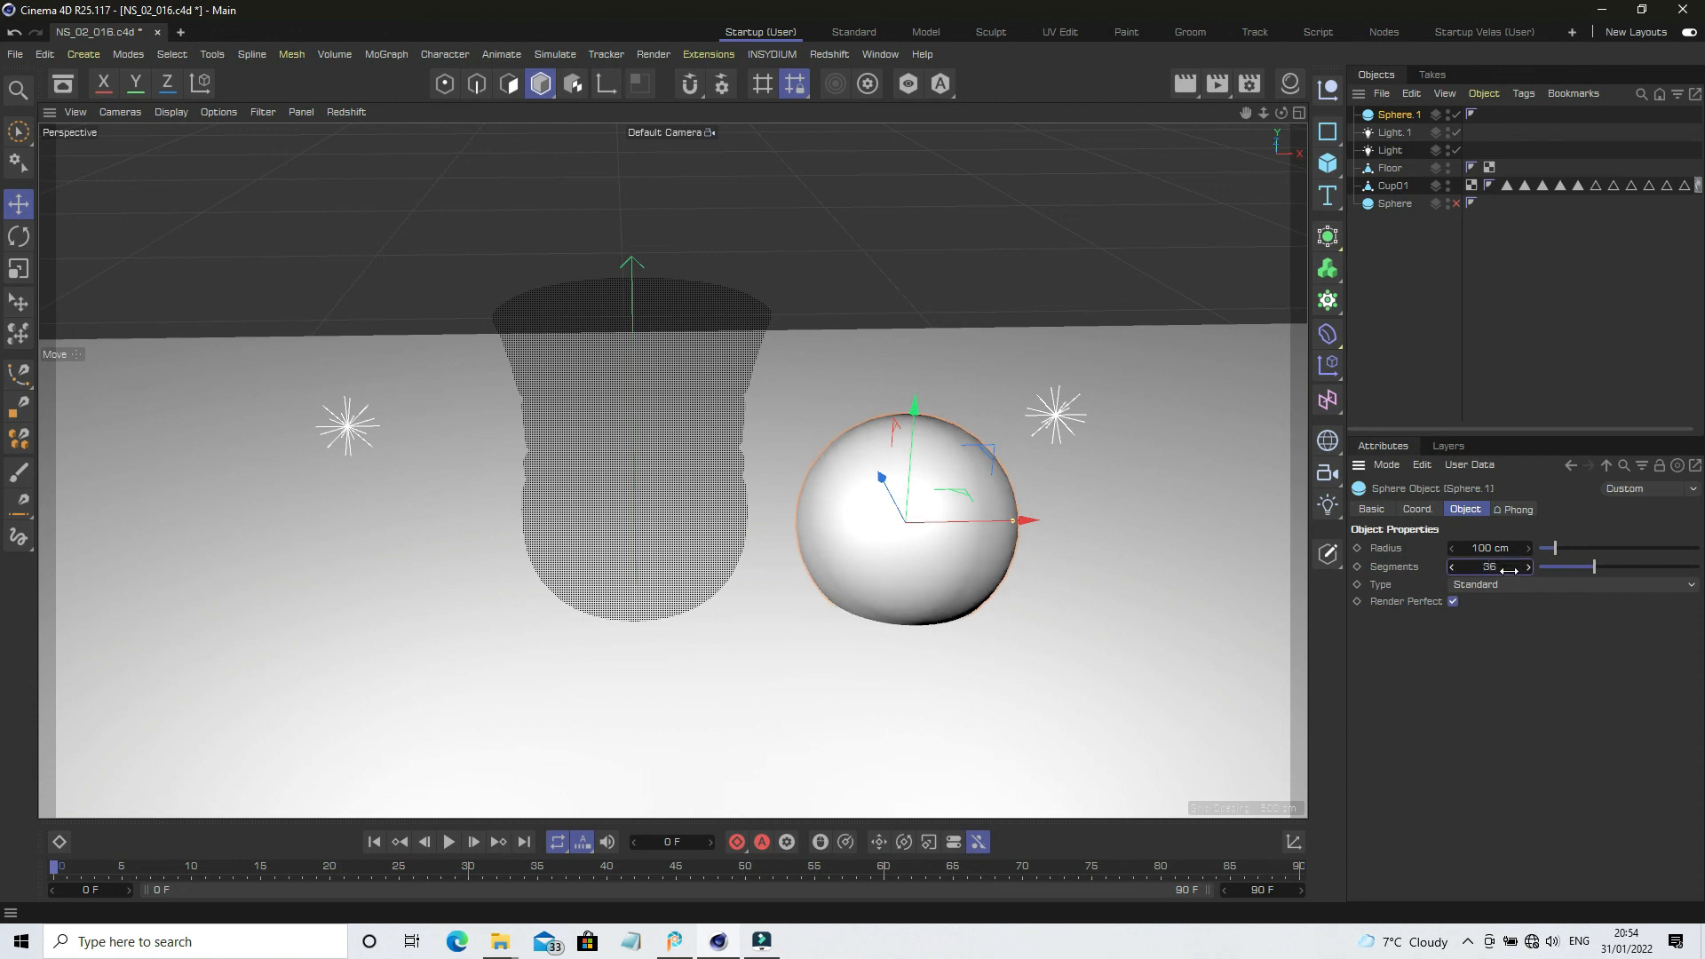
{"action": "left_click", "coordinate": [1395, 362]}
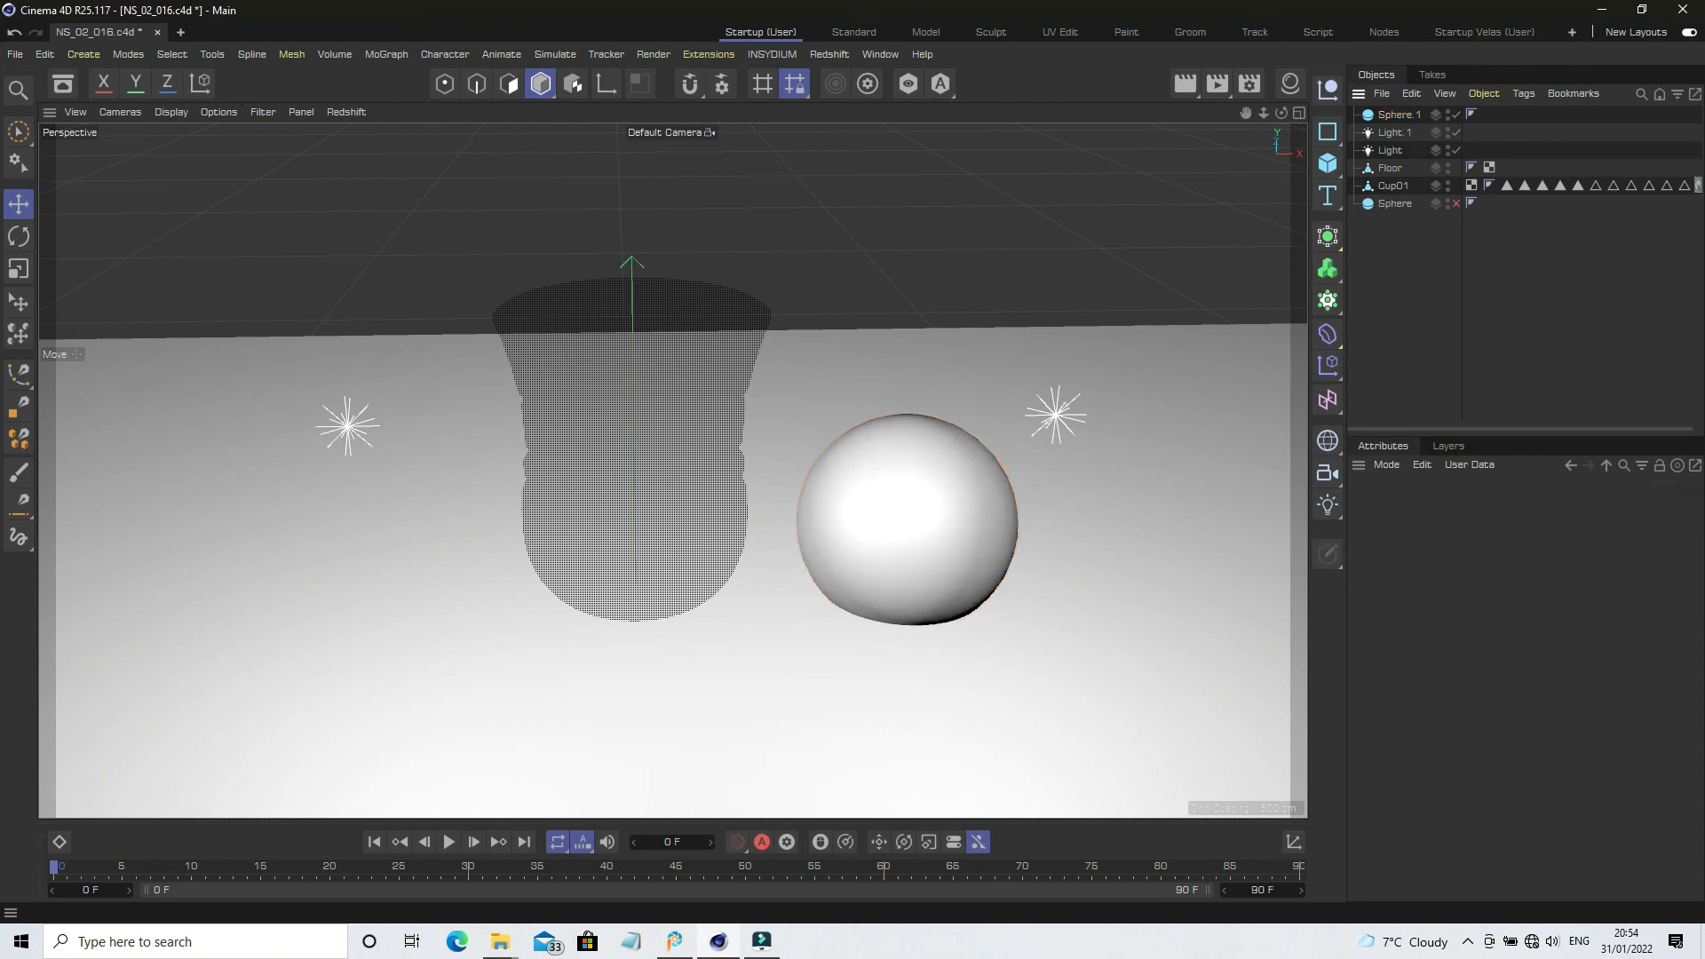
Save the project incrementally as NS_02_017 and NS_02_018, and render the Perspective view with the glass cup and sphere.
{"action": "left_click", "coordinate": [15, 54]}
{"action": "left_click", "coordinate": [80, 262]}
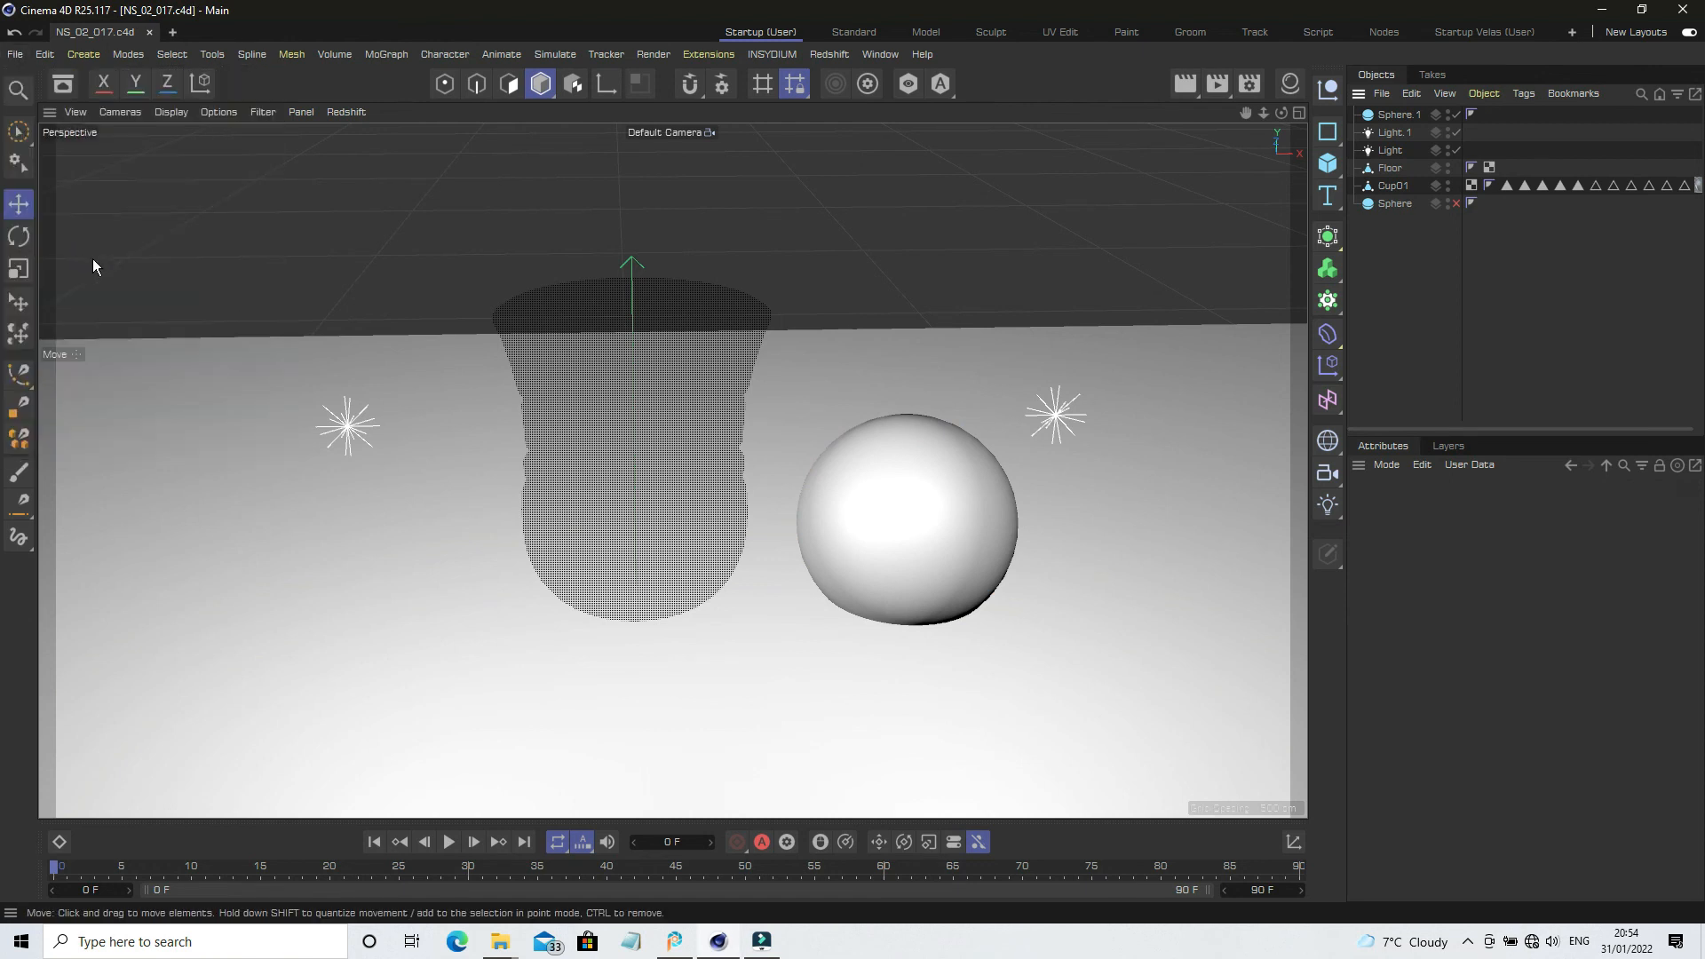
{"action": "left_click", "coordinate": [15, 54]}
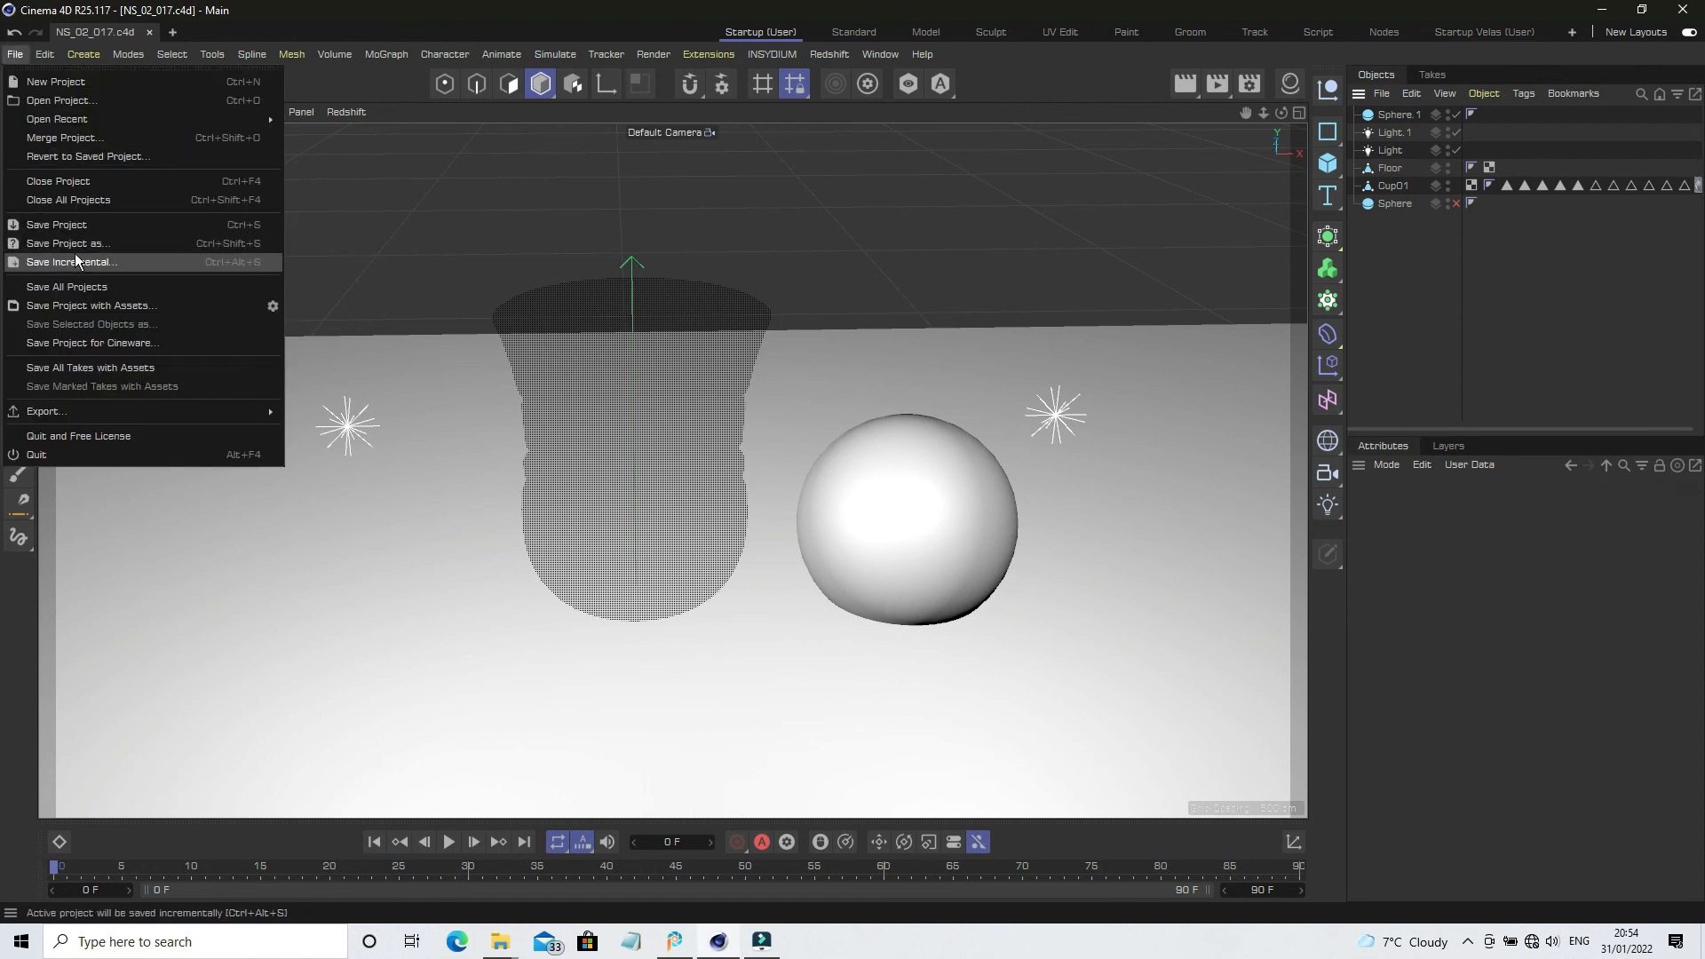
{"action": "left_click", "coordinate": [79, 260]}
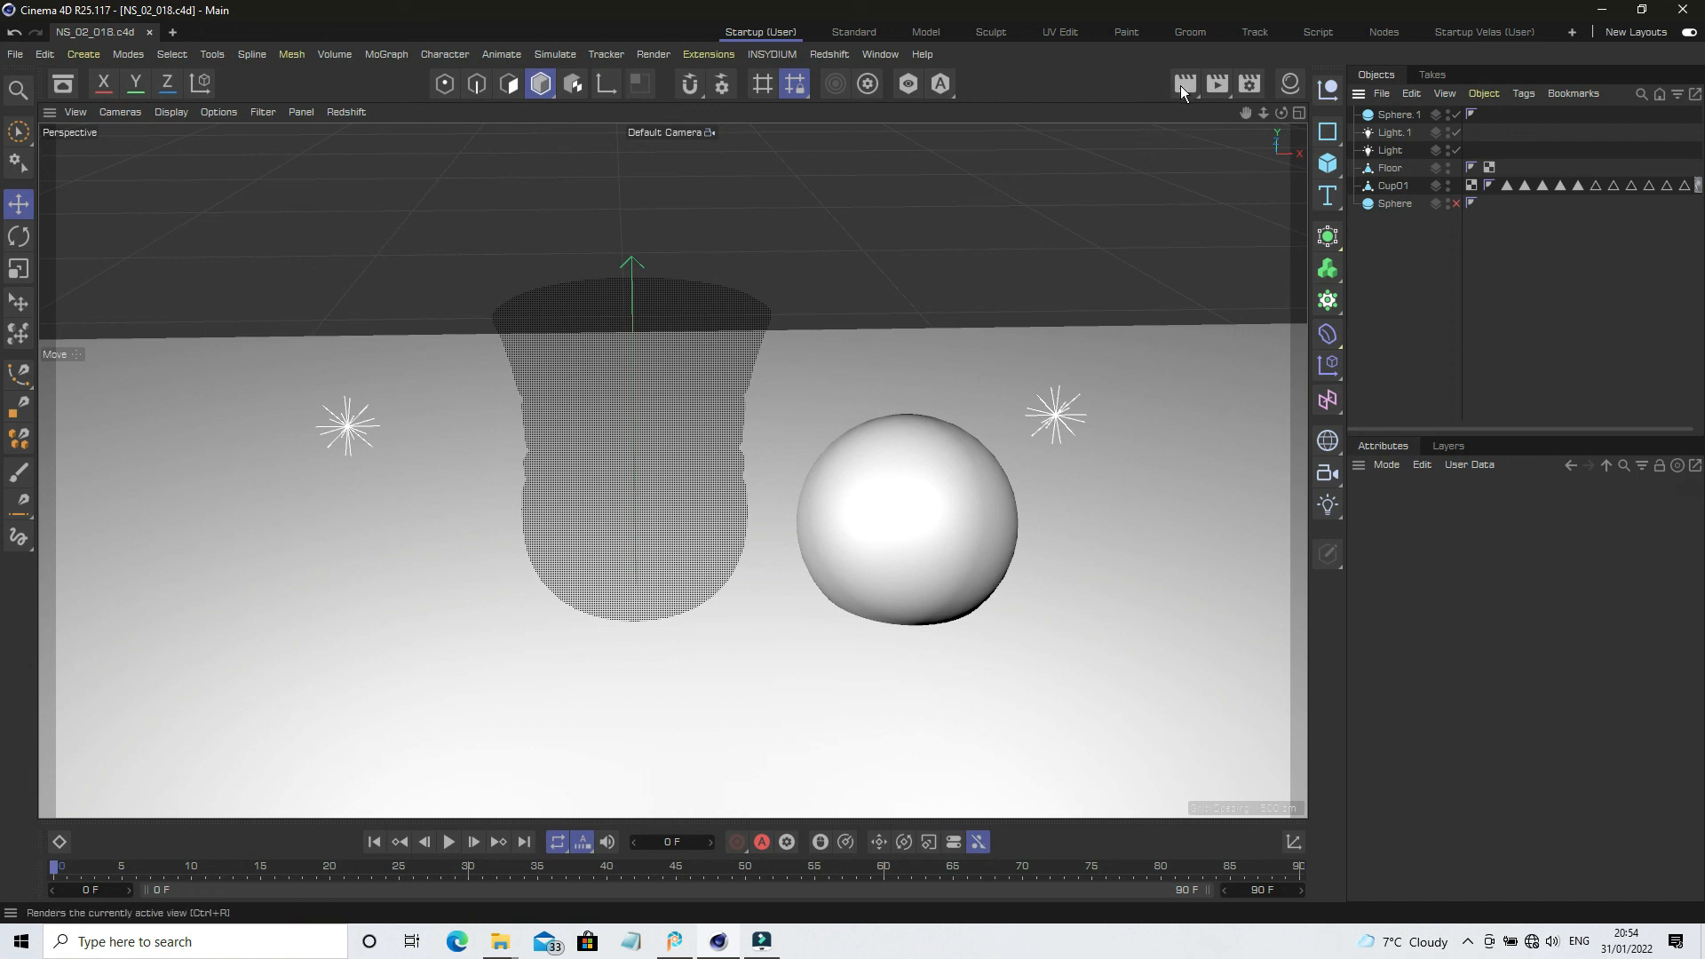
{"action": "left_click", "coordinate": [1183, 88]}
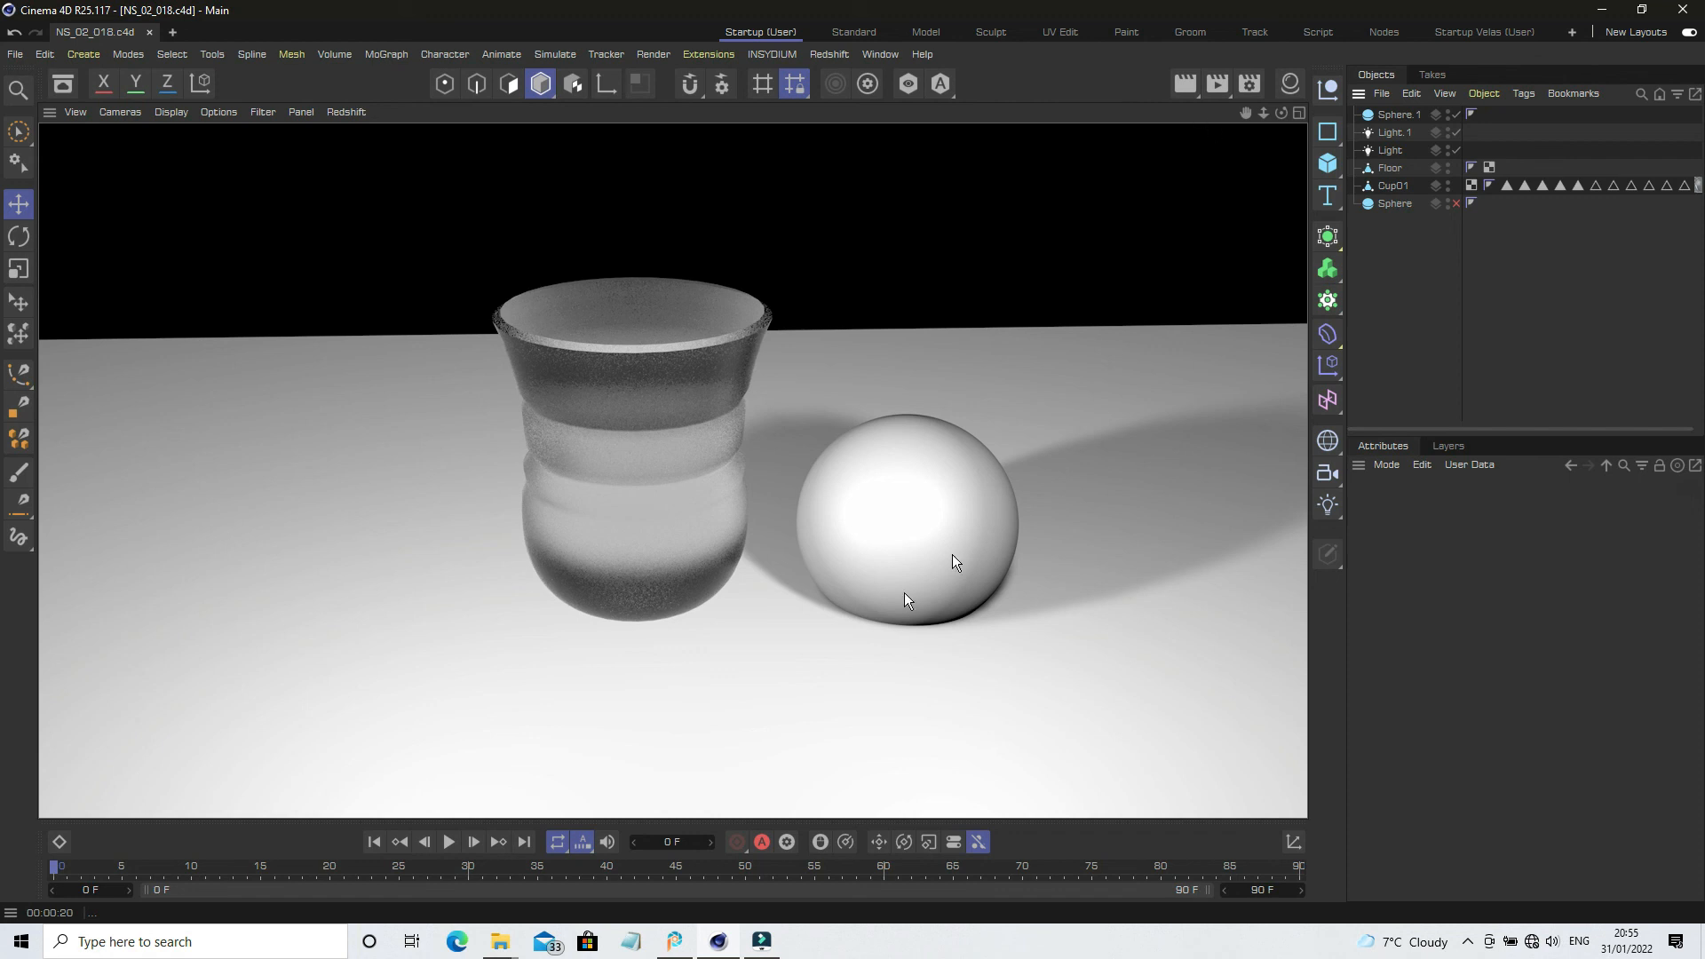
Minimize the Cinema 4D window to show the desktop.
{"action": "left_click", "coordinate": [1601, 9]}
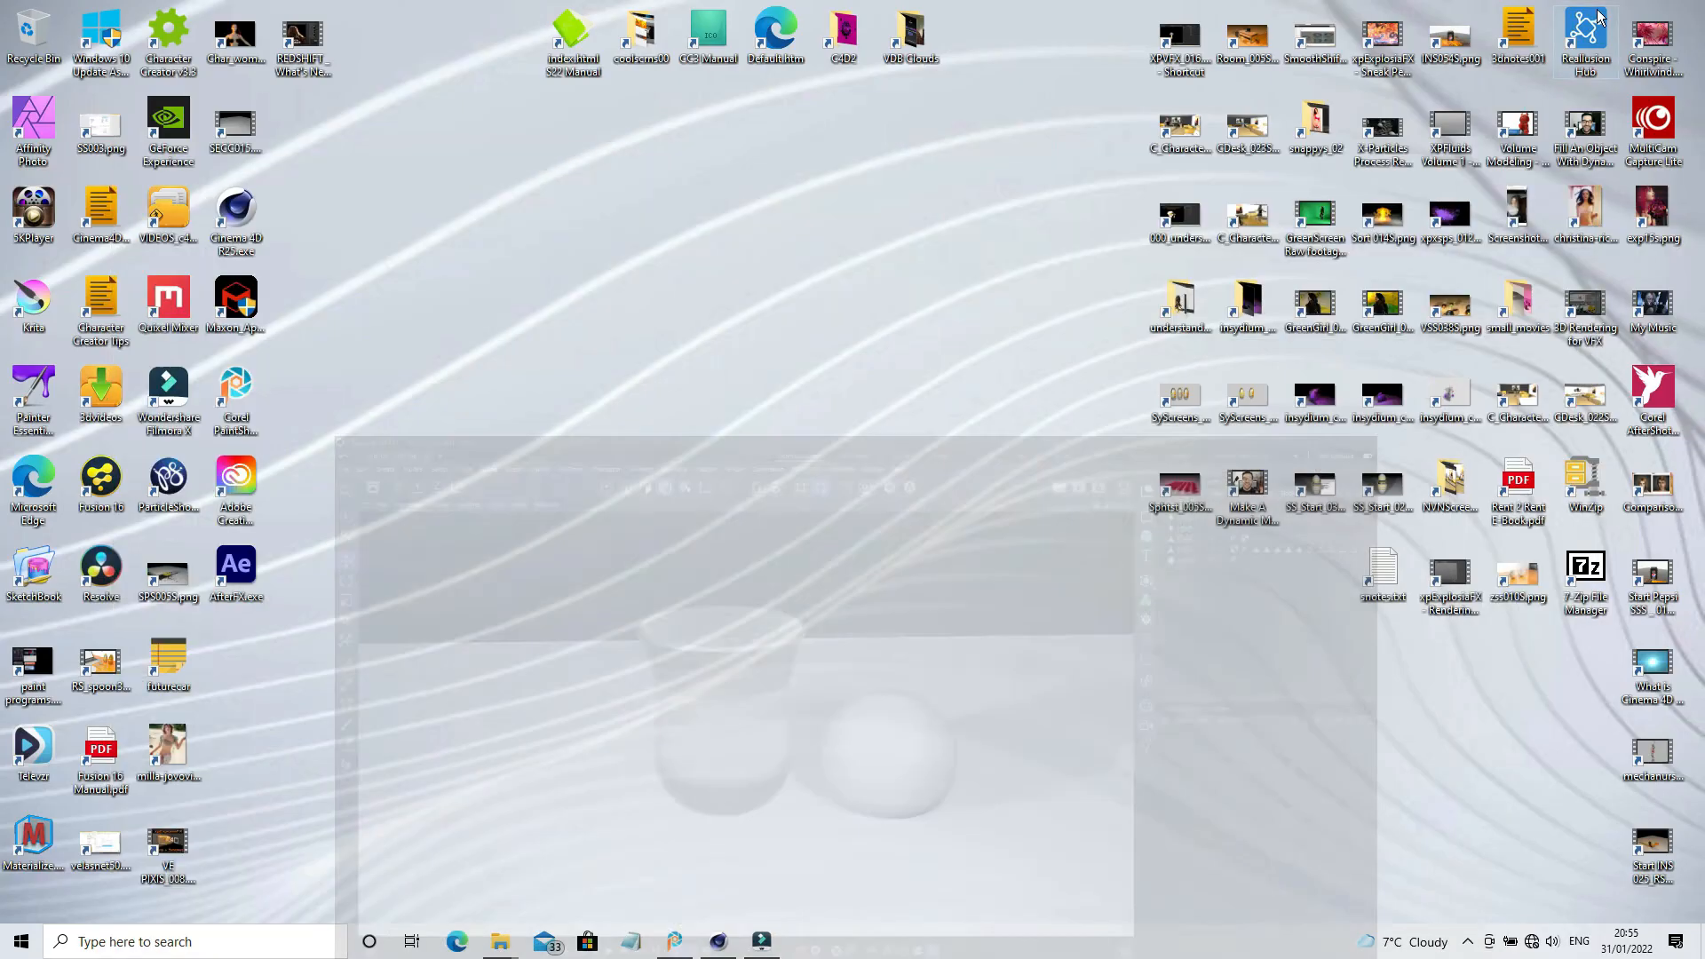